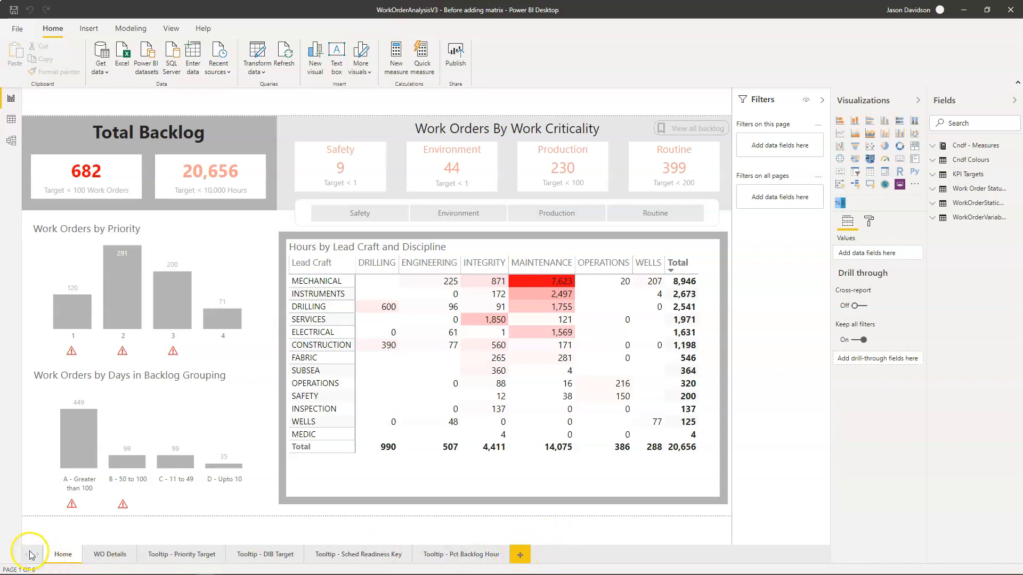
left_click(12, 121)
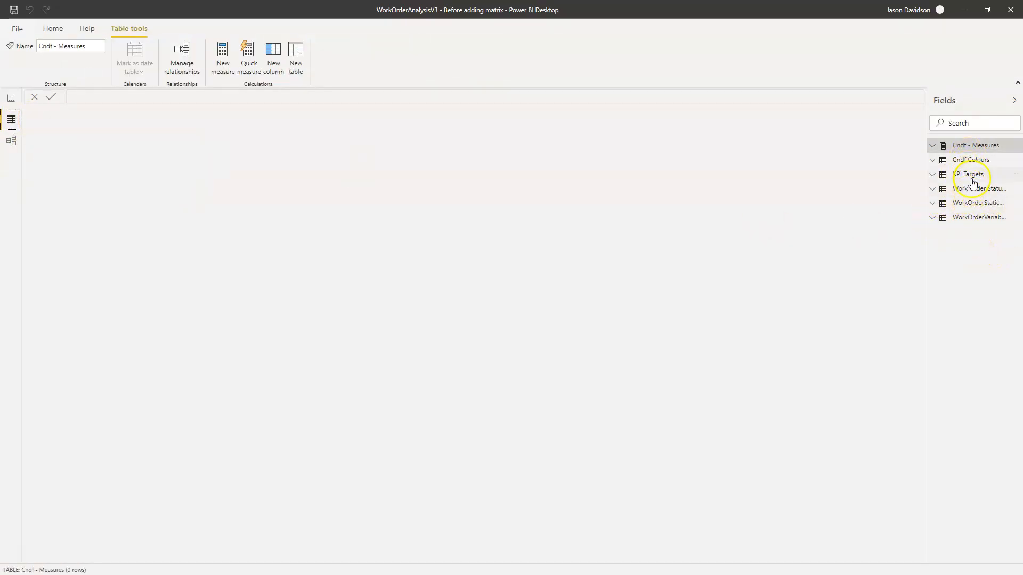
left_click(933, 148)
left_click(12, 99)
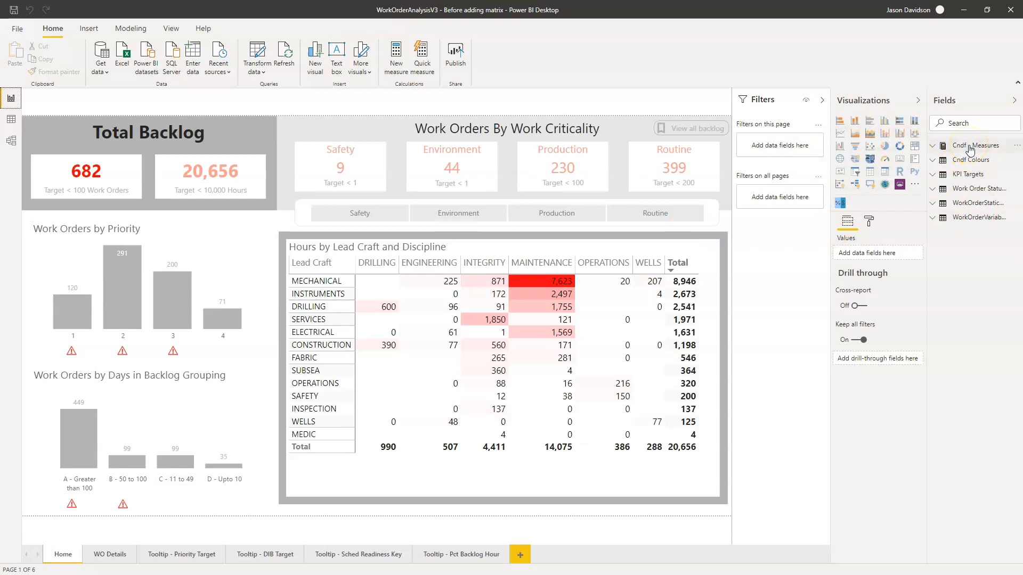
left_click(955, 190)
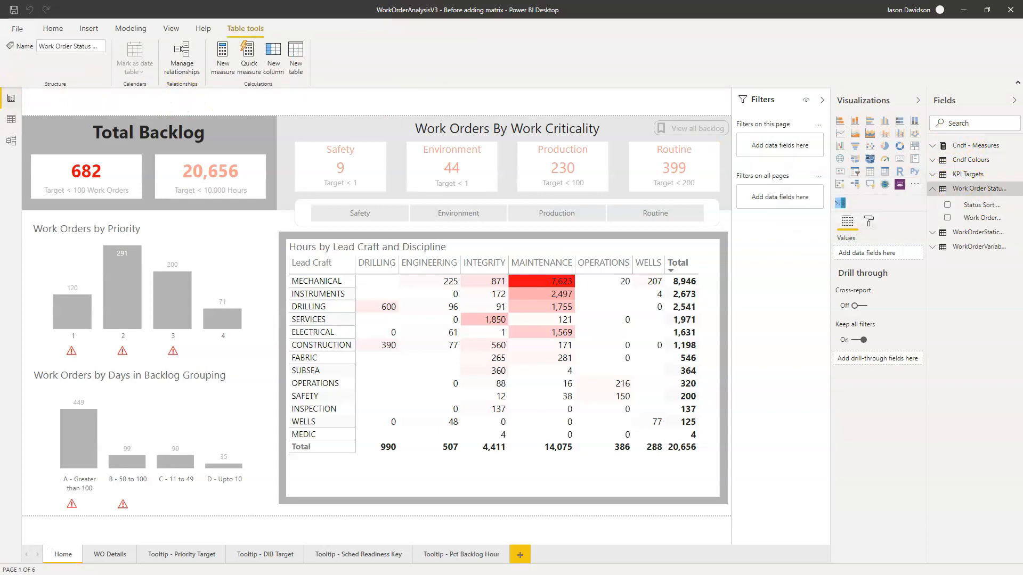
- Show the rows of the WorkOrderStaticData table in Data view, with the field list widened to display full table names
left_click(11, 122)
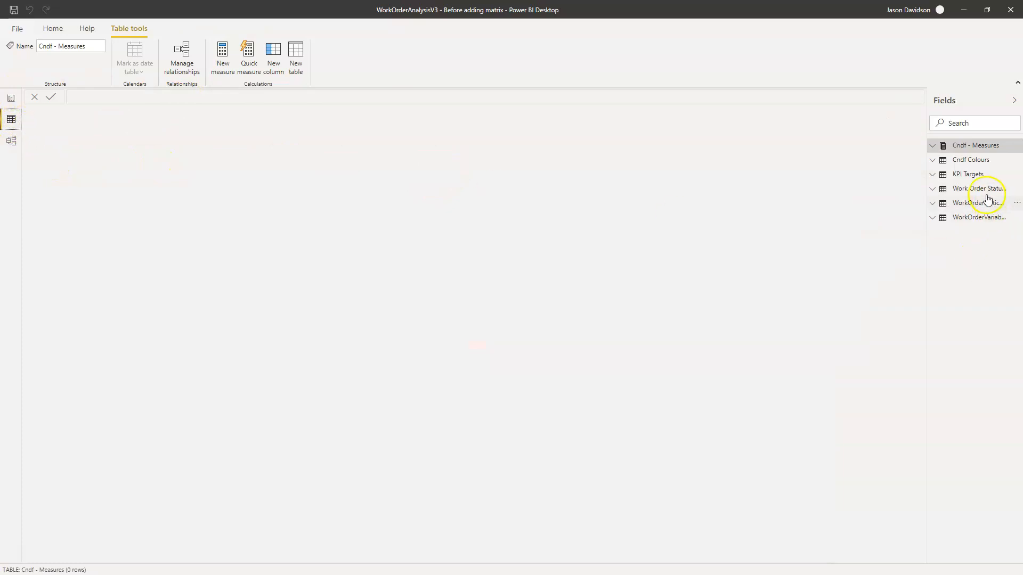
left_click_drag(926, 200, 883, 203)
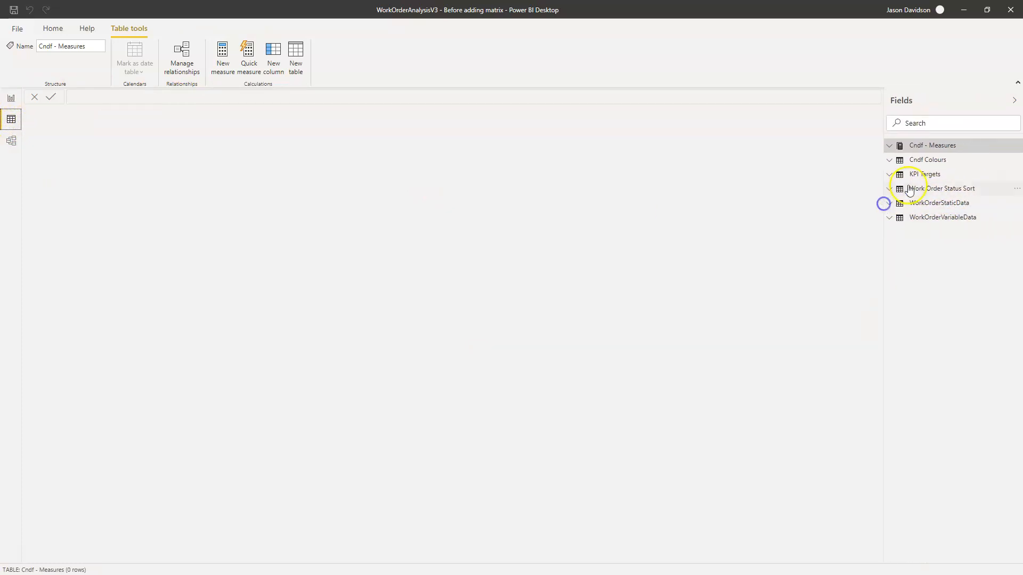
left_click(931, 207)
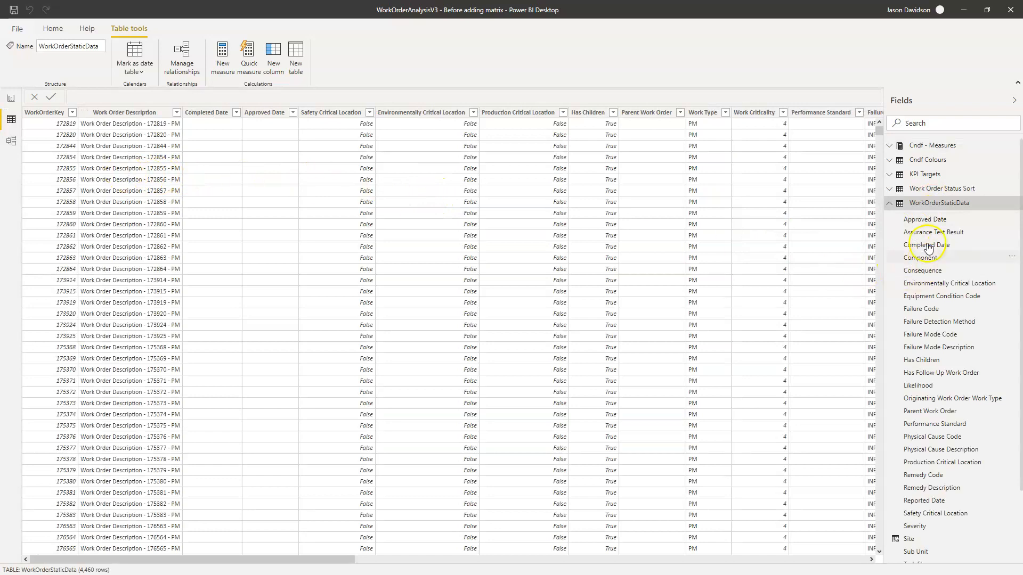
left_click(890, 203)
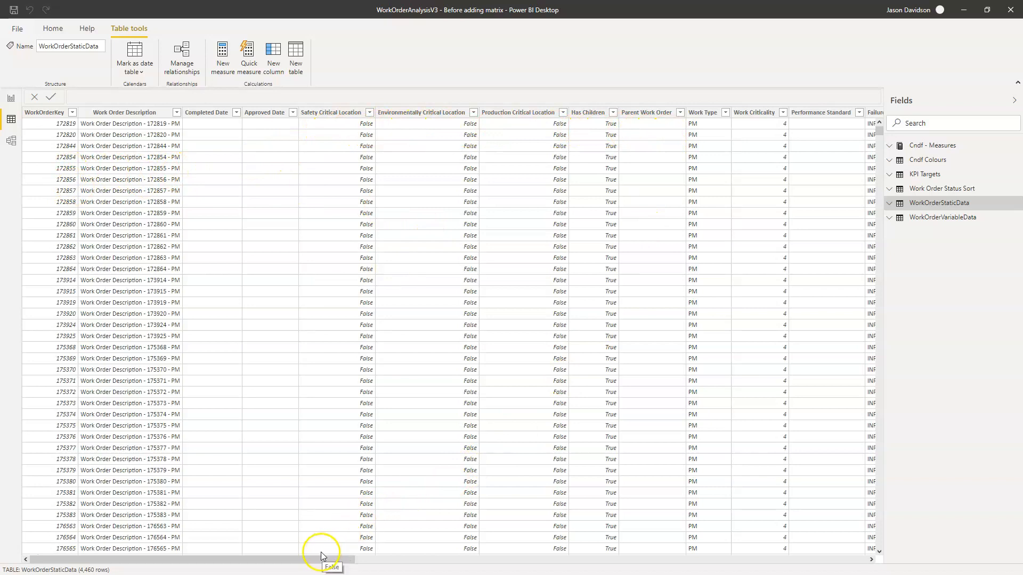
- Filter out blank values in the Severity column and check which values the Consequence column offers
left_click_drag(320, 561, 543, 558)
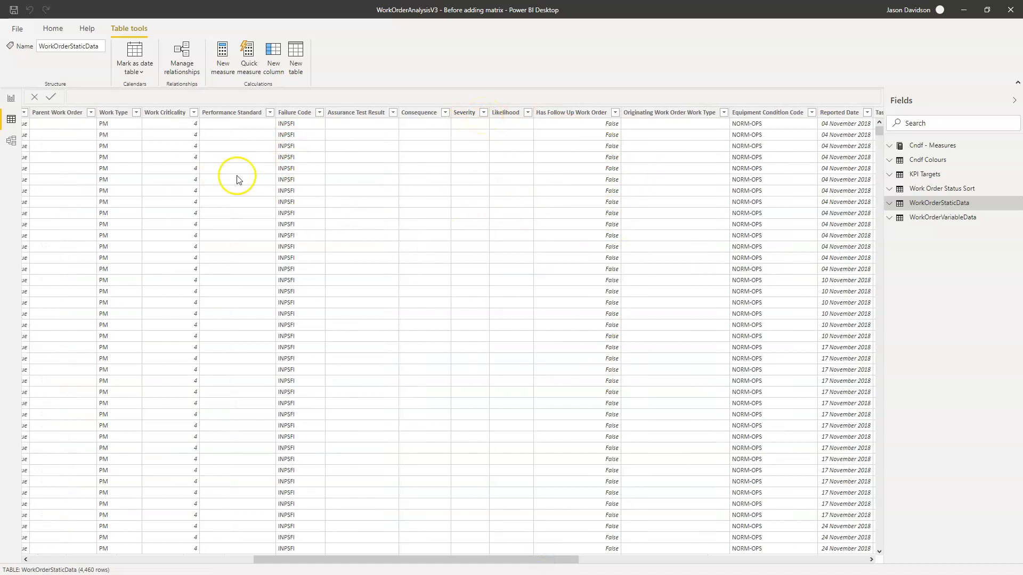
left_click(483, 113)
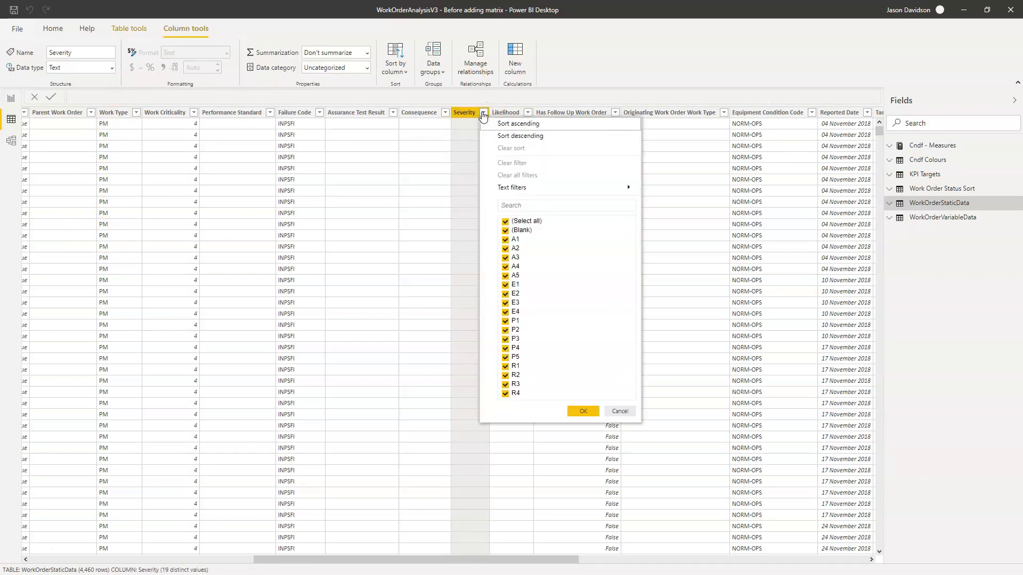
left_click(509, 232)
left_click(582, 412)
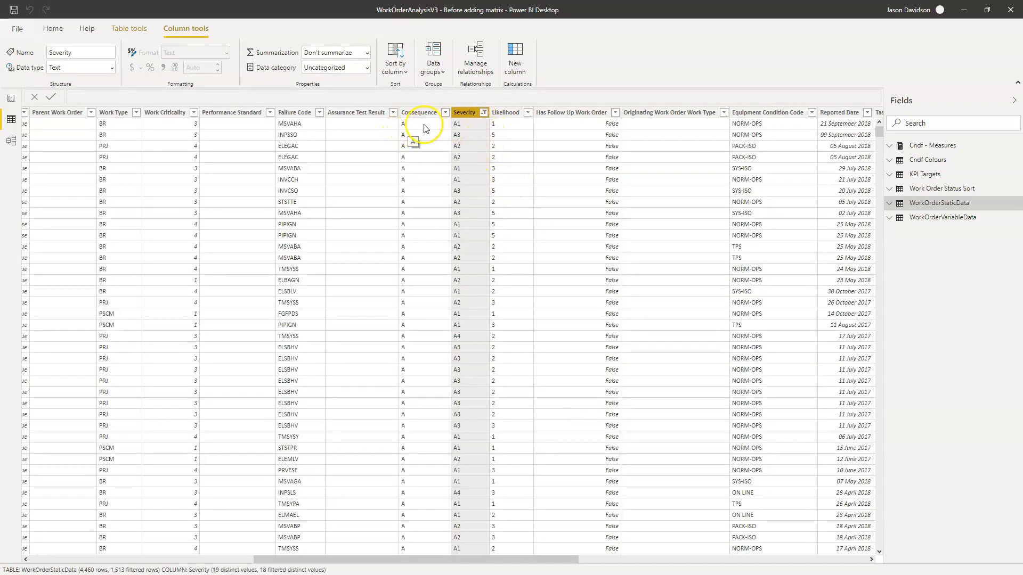
left_click(445, 113)
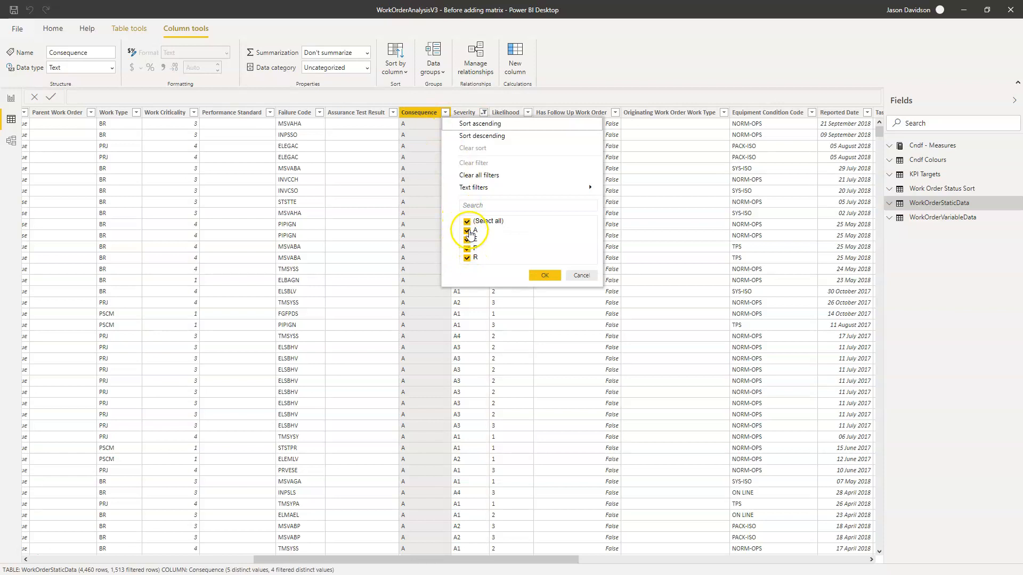
left_click(582, 276)
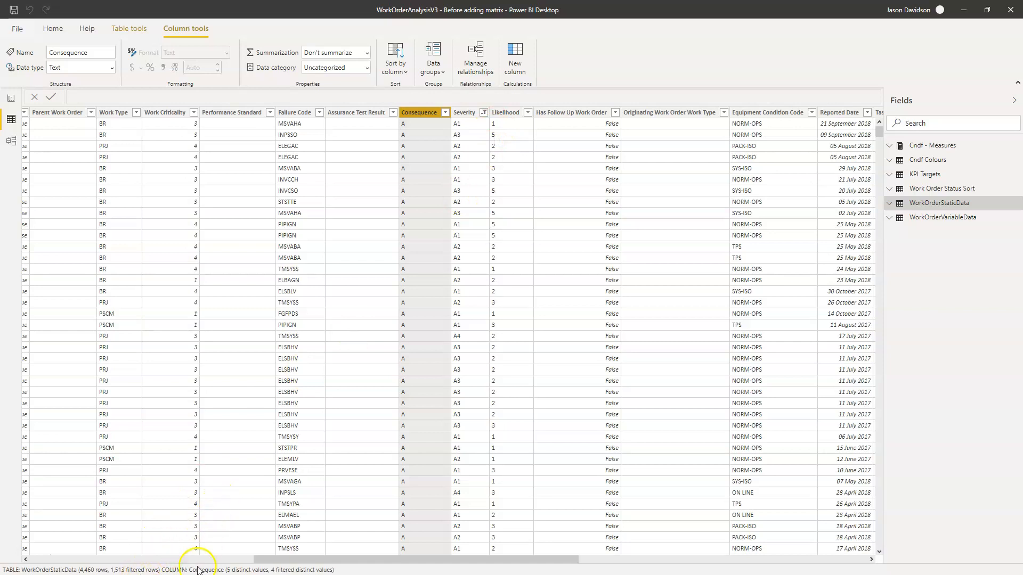
- Switch to PowerPoint to review the colour-coded Example Risk Matrix slide and return to Power BI Desktop
key("super")
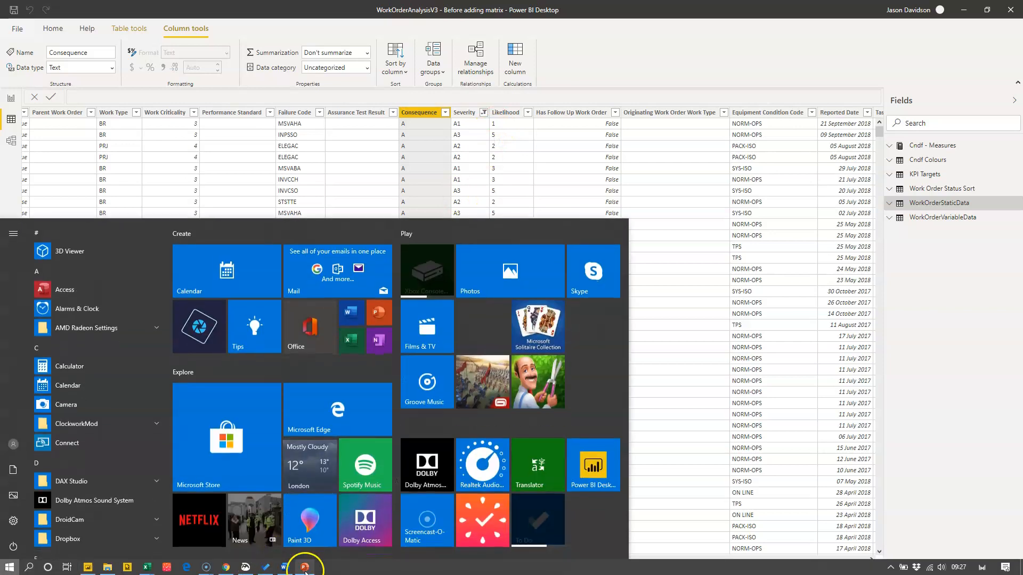
left_click(308, 563)
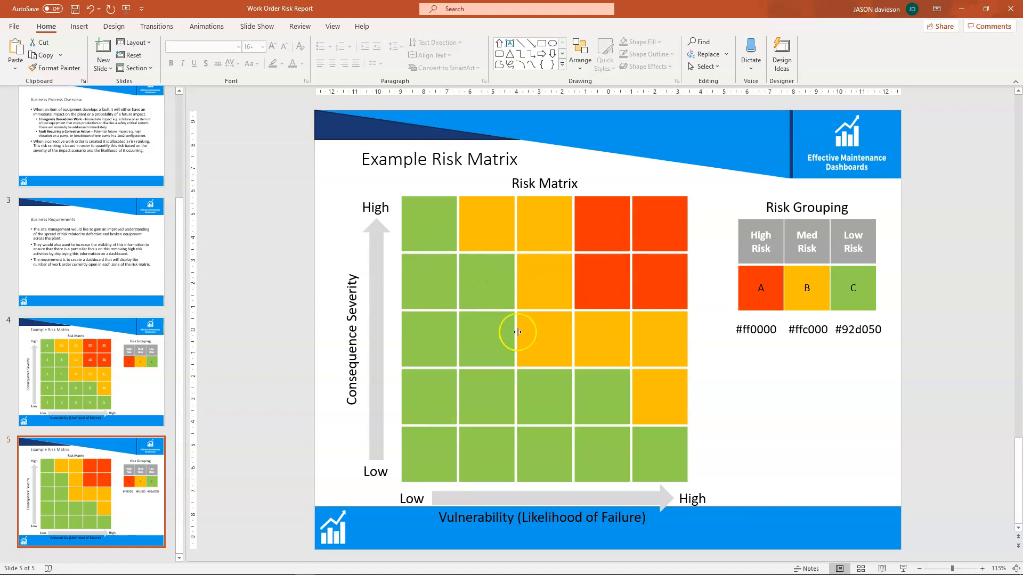
mouse_move(265, 571)
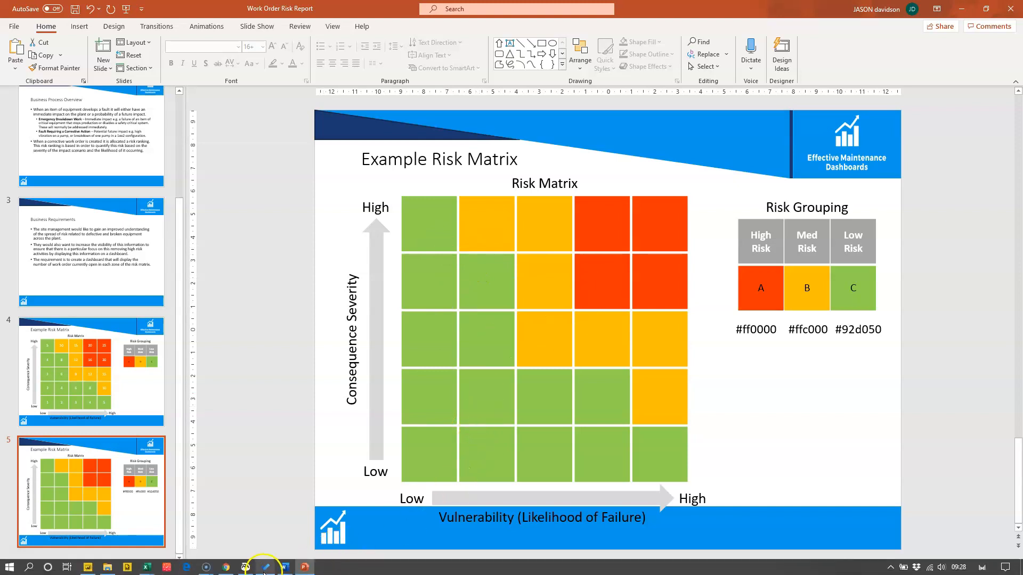
left_click(87, 568)
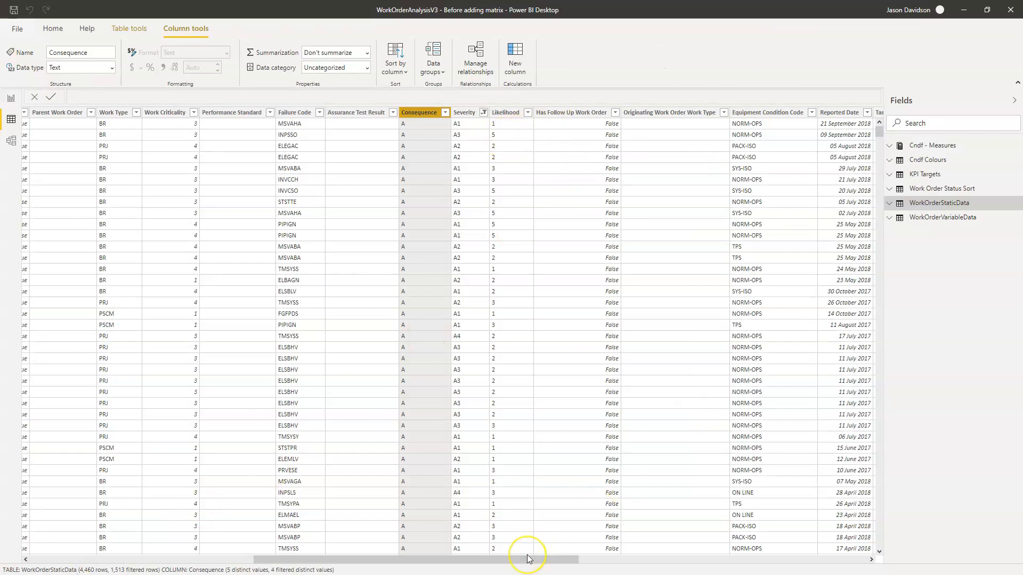
- Add a calculated column named Severity Number to the WorkOrderStaticData table
left_click_drag(529, 559, 817, 537)
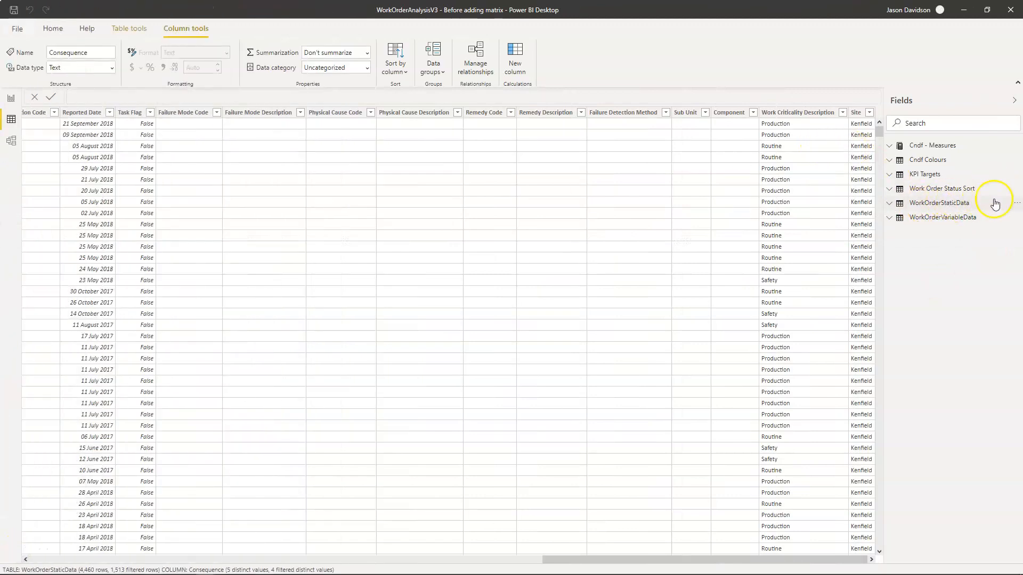
left_click(1018, 203)
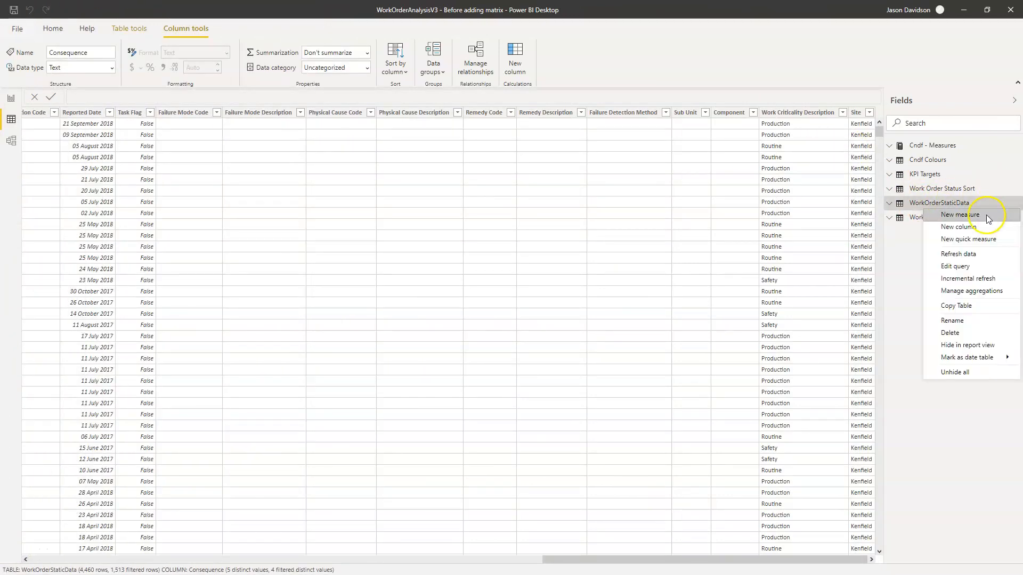
left_click(975, 227)
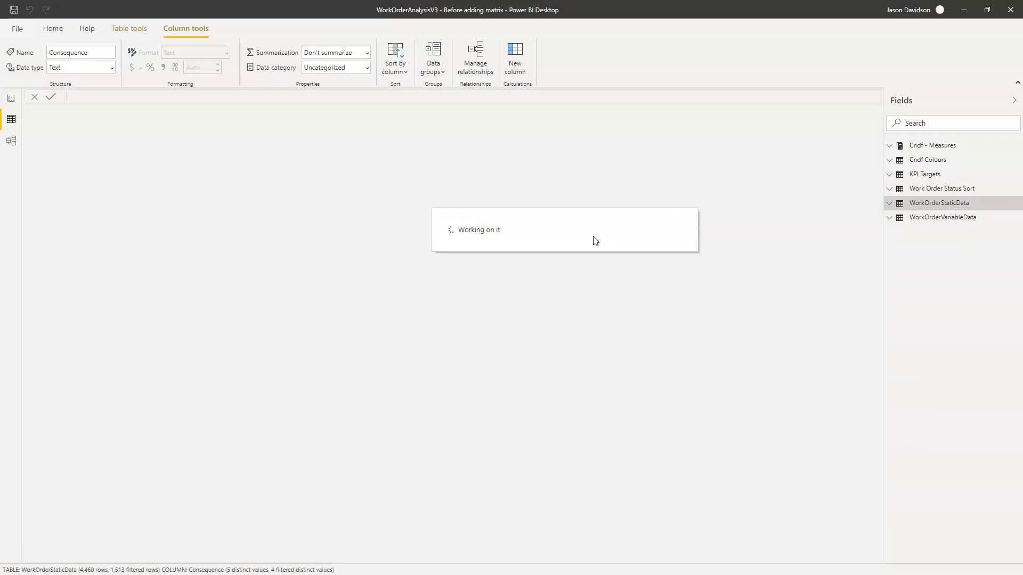
left_click(404, 162)
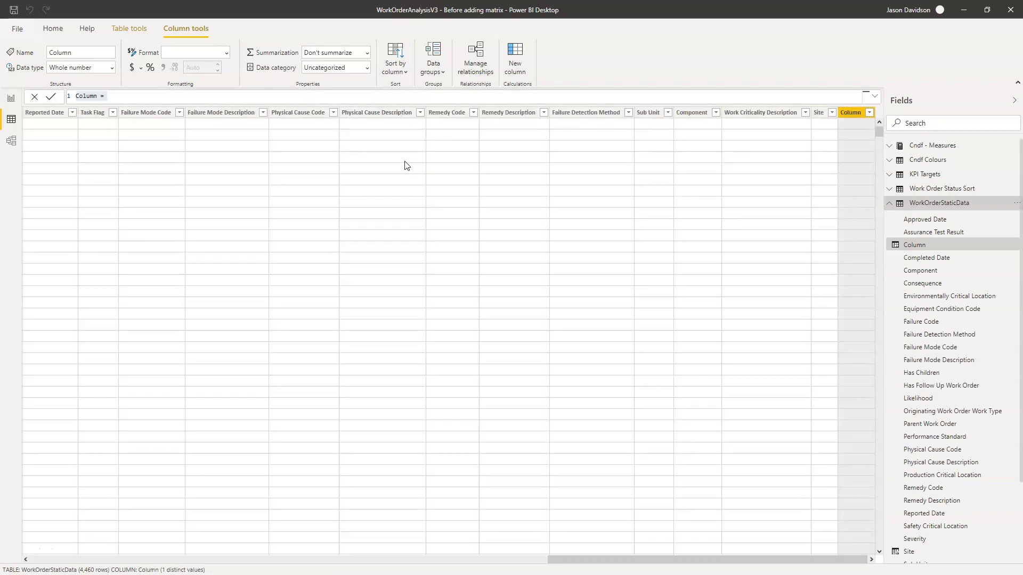
type("Severity")
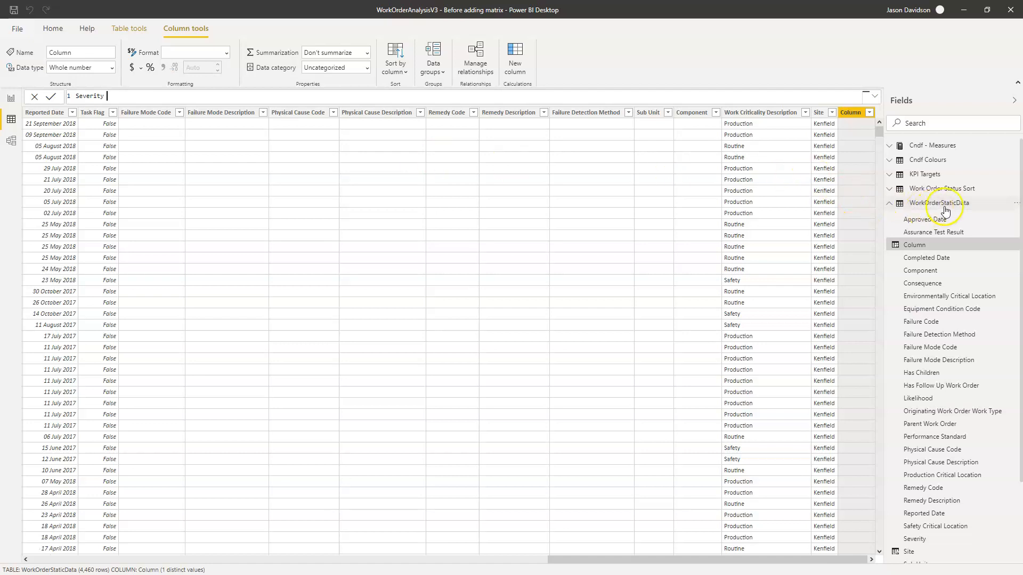
type("Number ")
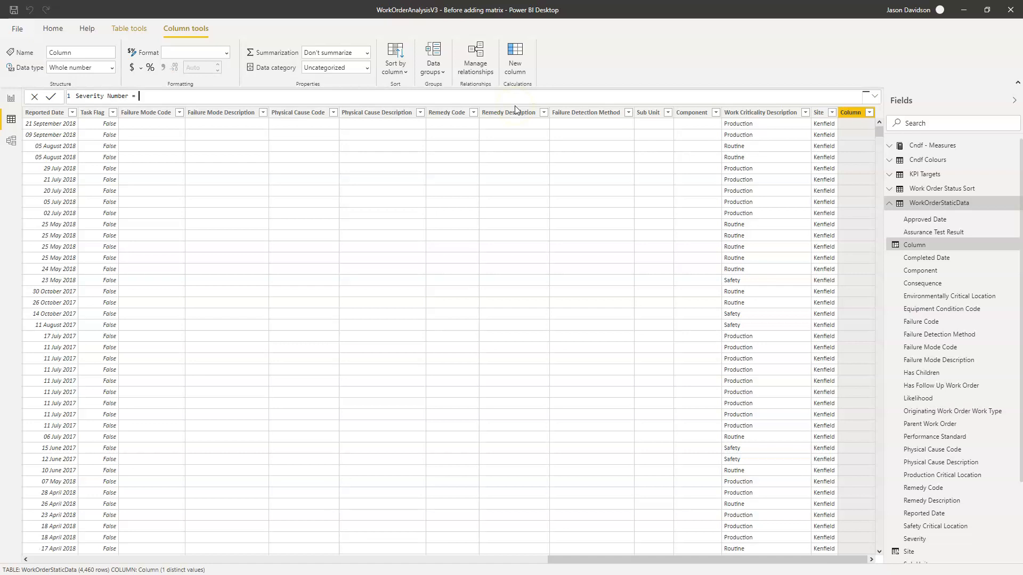
- Start the Severity Number formula with the condition IF(NOT ISBLANK(WorkOrderStaticData[Severity]),
type("= IF(No")
type("T ")
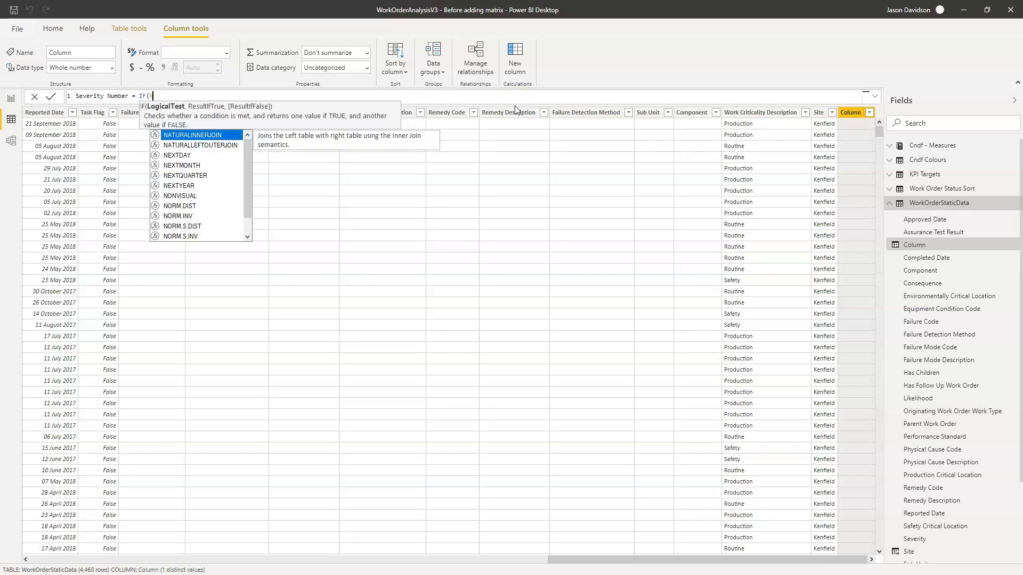
type("ISBLANK")
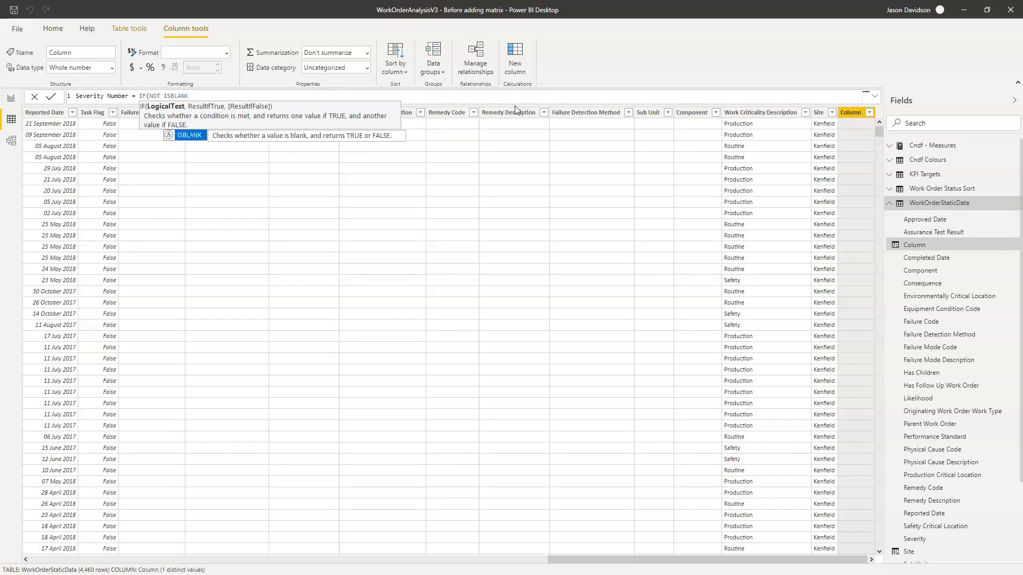
type("(")
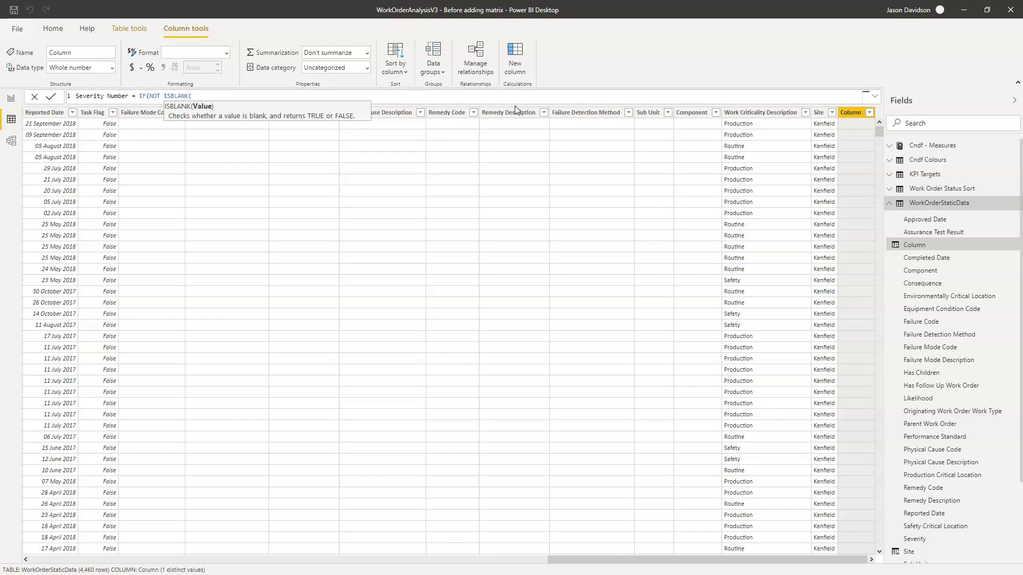
type("Work")
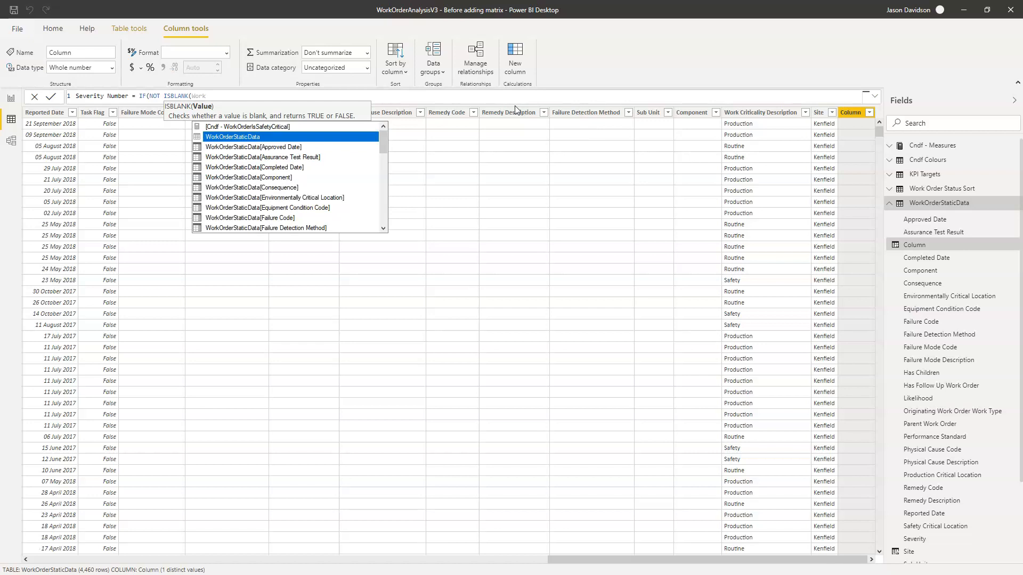
type("ordersta")
key("Down")
key("Down")
key("Down")
key("Down")
key("Down")
key("Down")
key("Down")
key("Down")
key("Down")
key("Down")
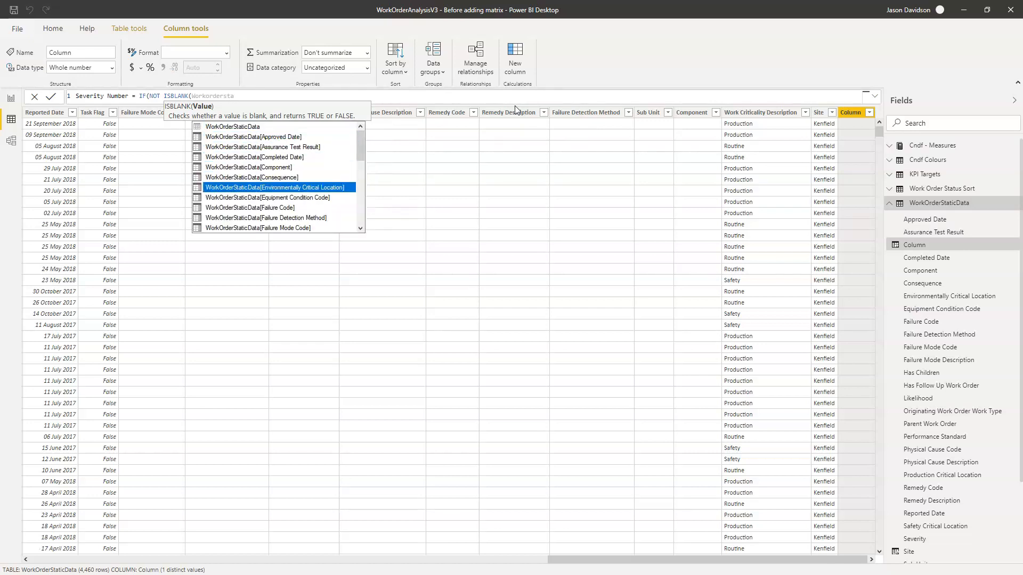
key("Down")
key("Down")
key("Down")
key("Down")
key("Down")
key("Down")
key("Down")
key("Down")
key("Down")
key("Down")
key("Down")
key("Down")
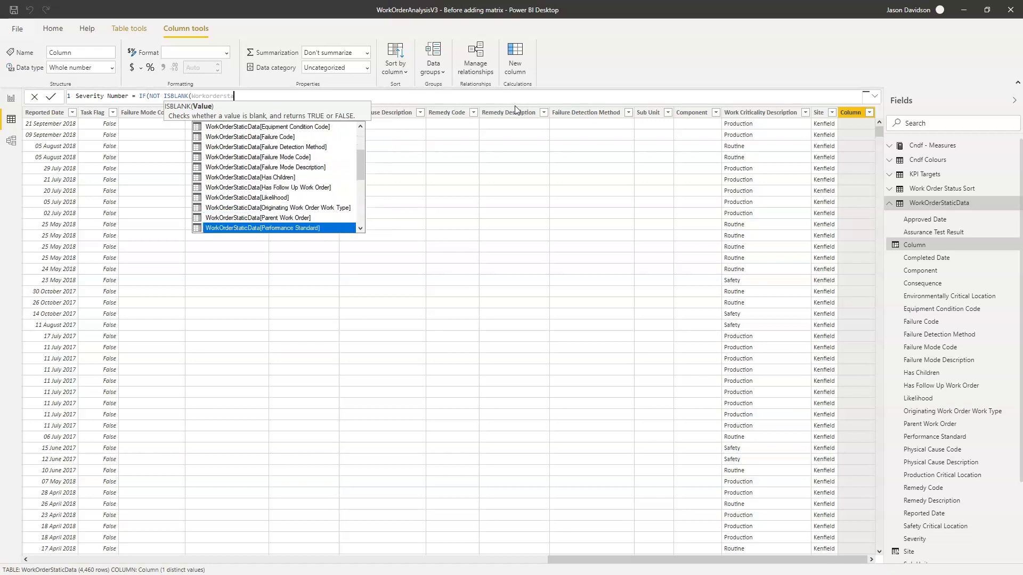
key("Down")
key("Down")
key("Down")
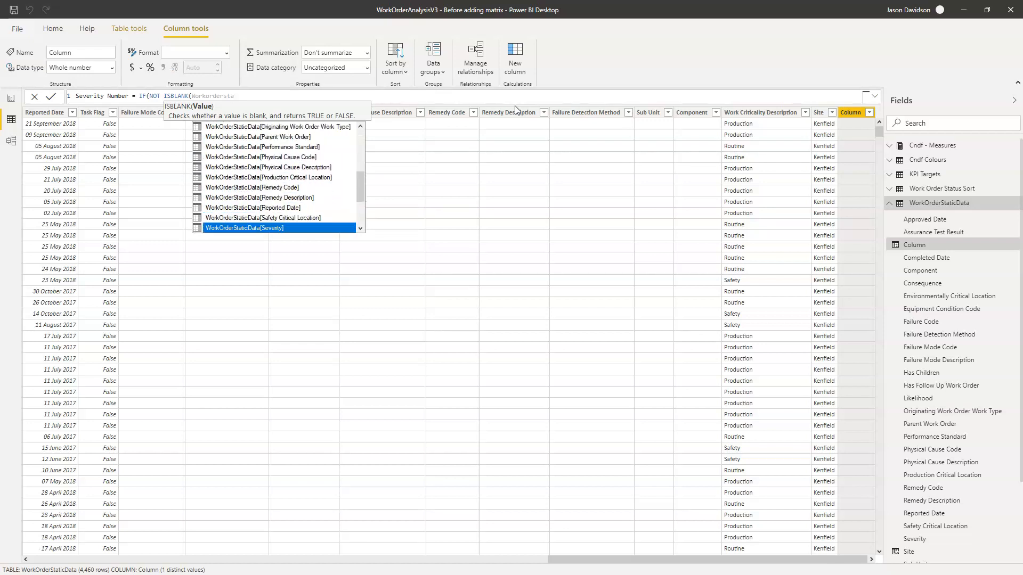
key("Tab")
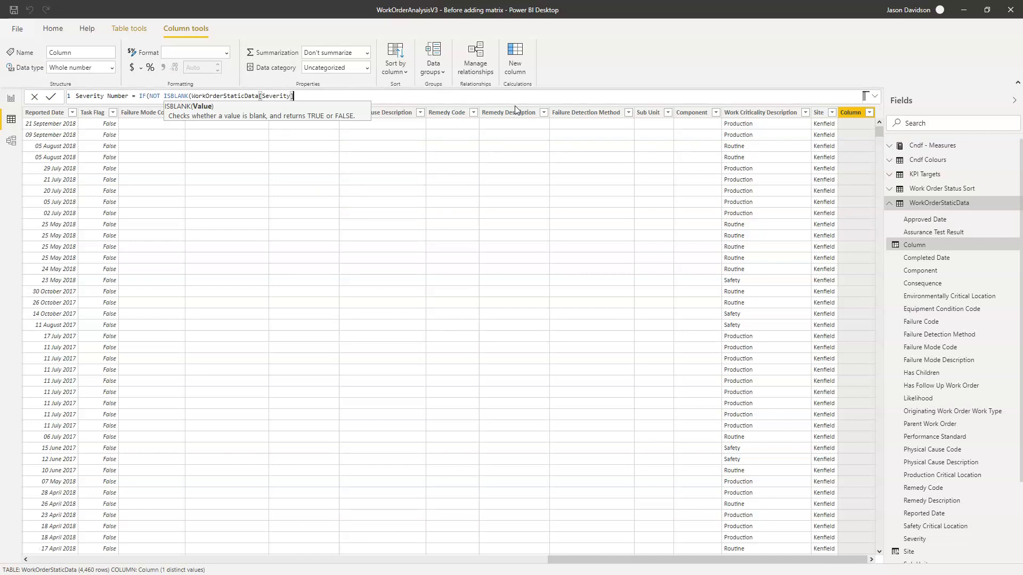
type(", ), ")
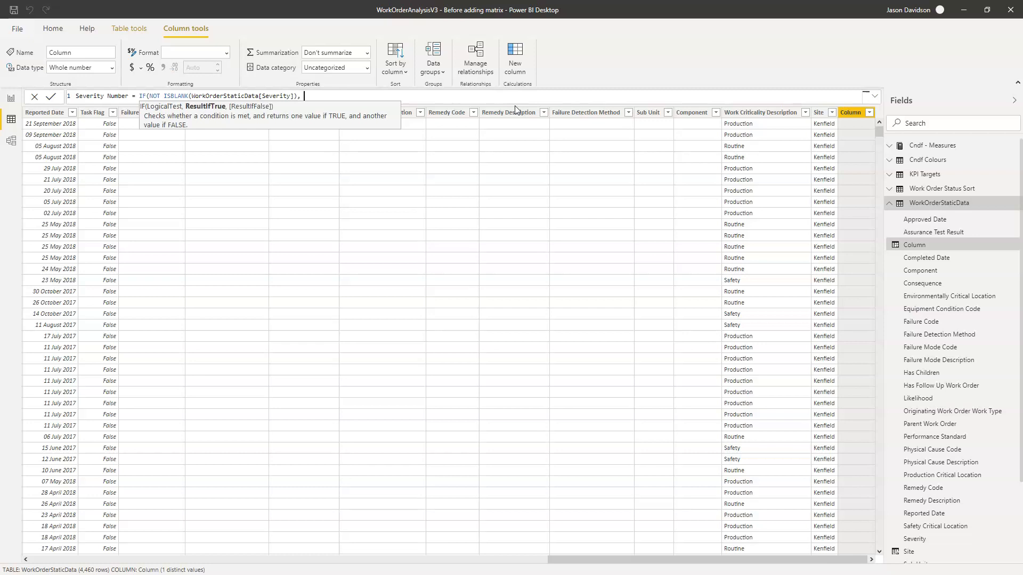
- Complete the Severity Number formula with RIGHT(WorkOrderStaticData[Severity], 1)) to extract the last character of the severity code
type("RIGHT")
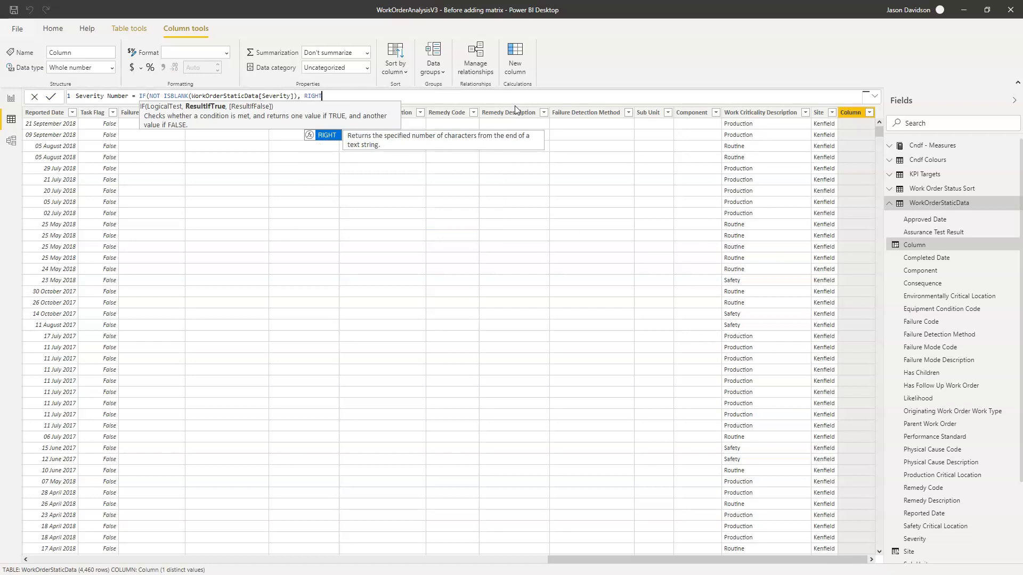
type("(")
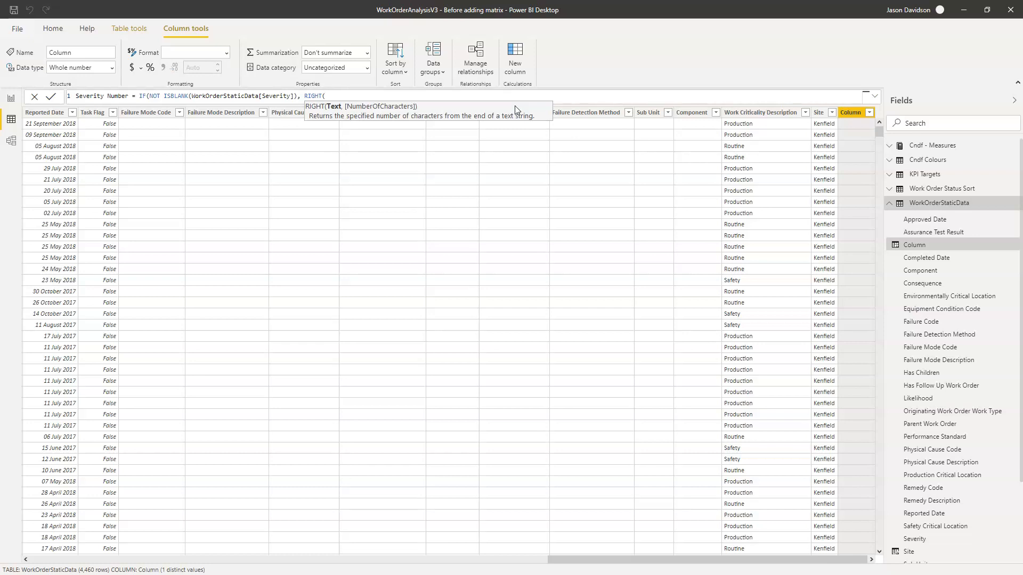
type("WorkOrderStaticData[Severity]")
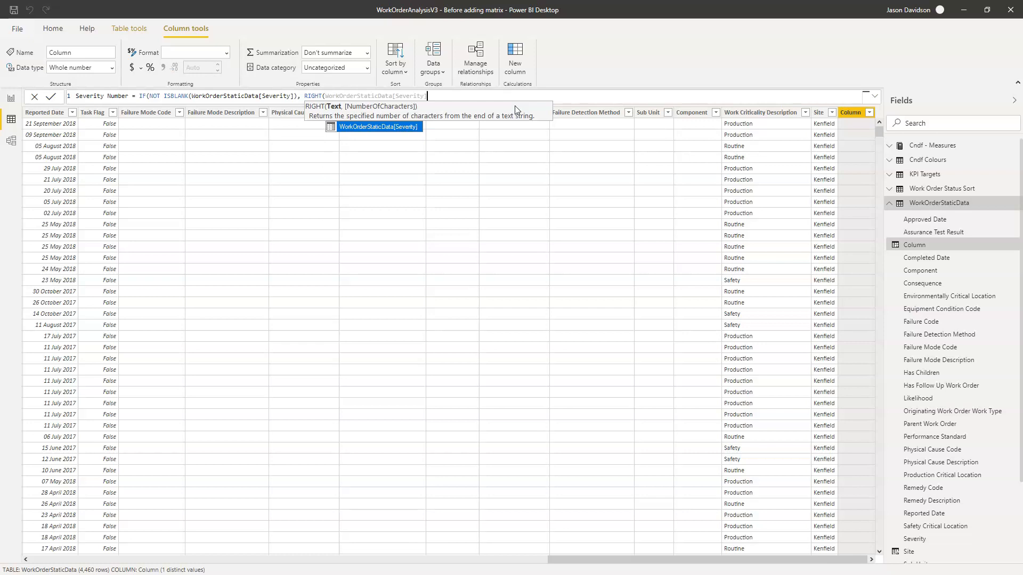
type(", ")
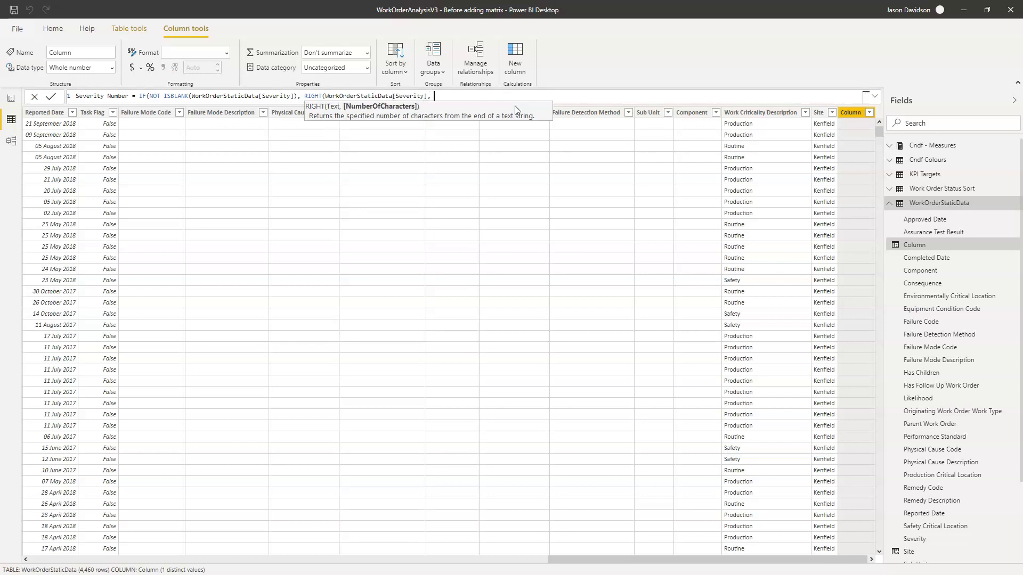
type("1)")
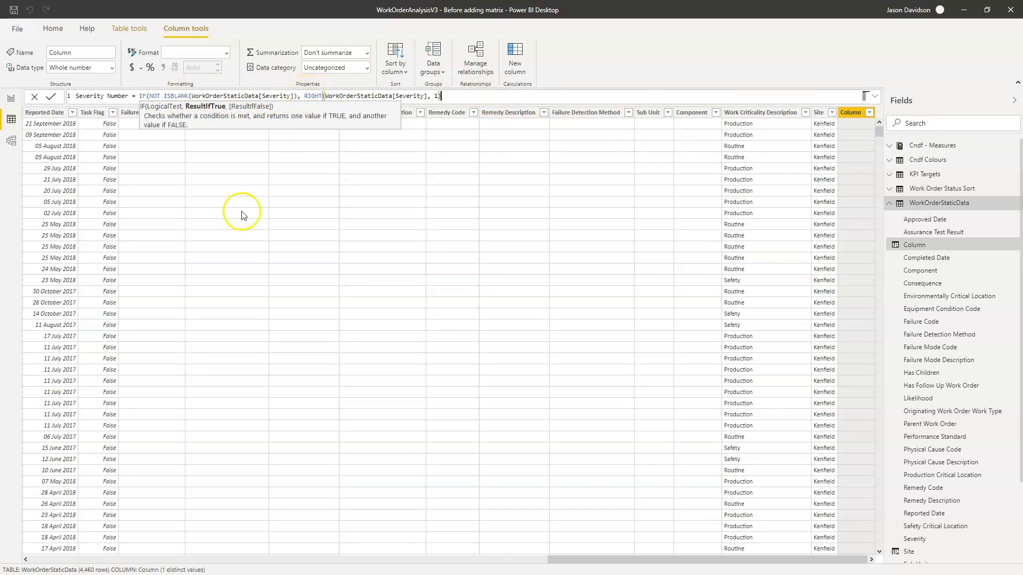
left_click_drag(669, 558, 370, 541)
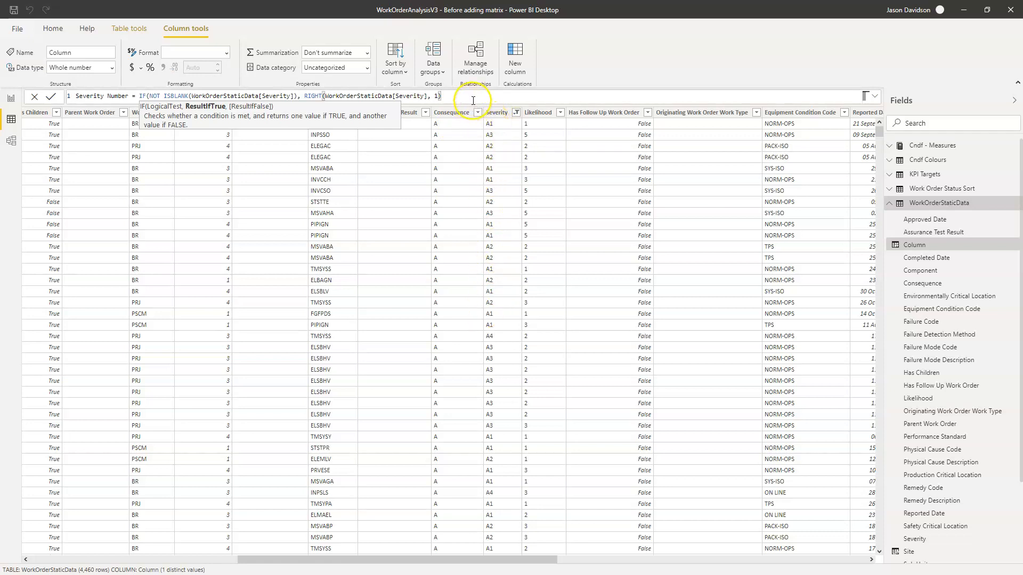
type(")")
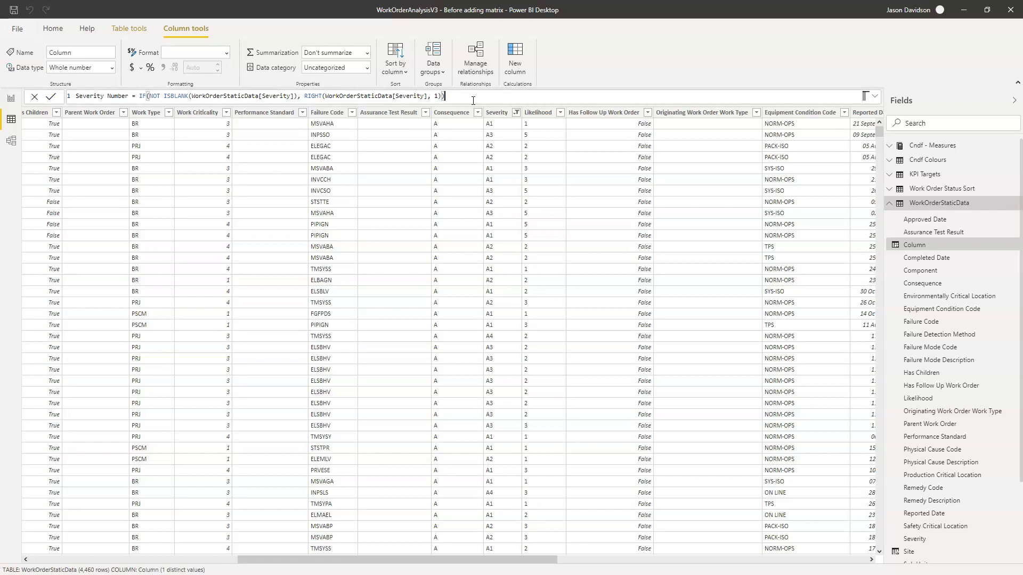
key("BackSpace")
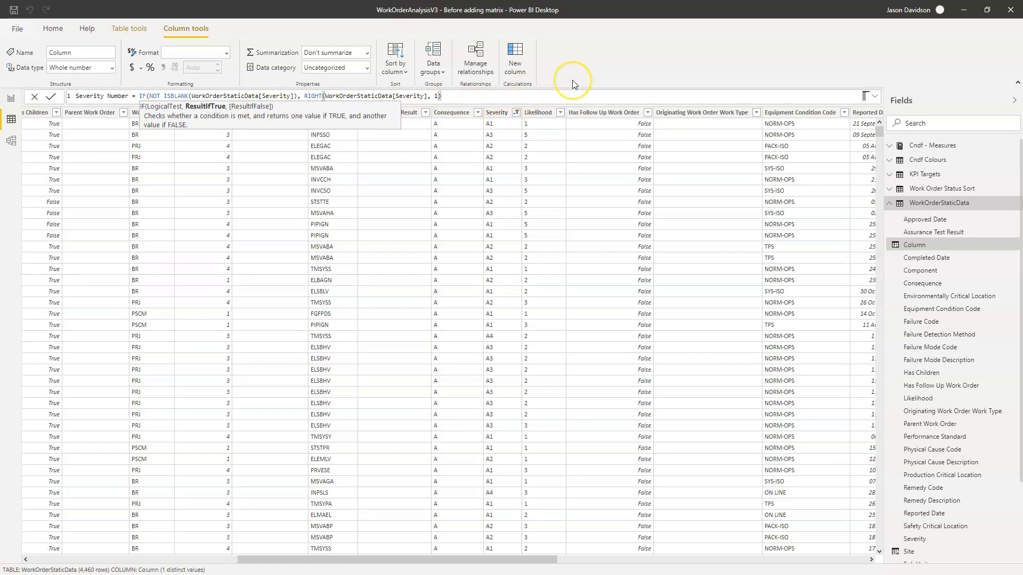
type(")")
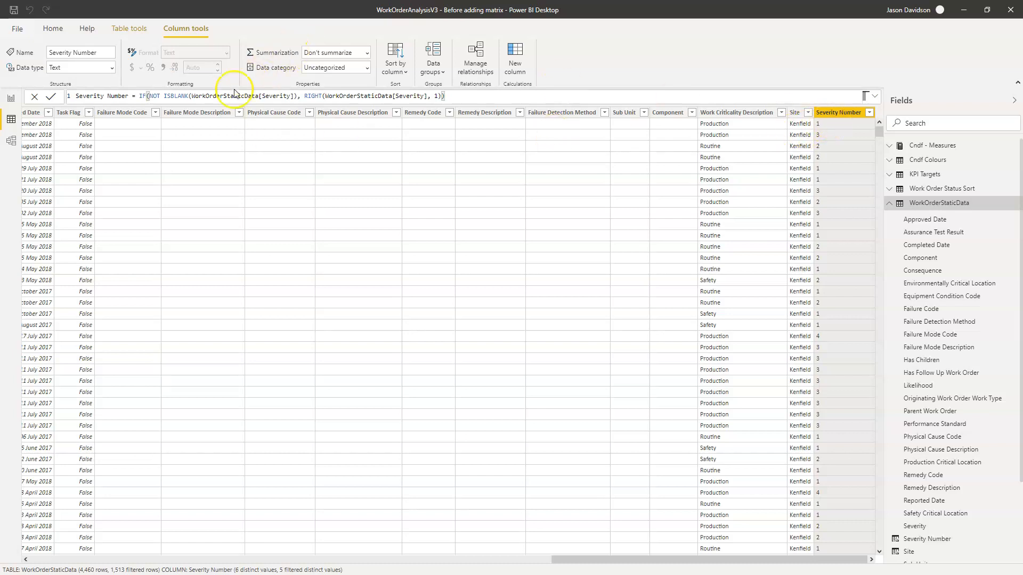
- Add another calculated column to WorkOrderStaticData named SeverityLikelihood and start its formula with CONCATENATE(
left_click(1010, 221)
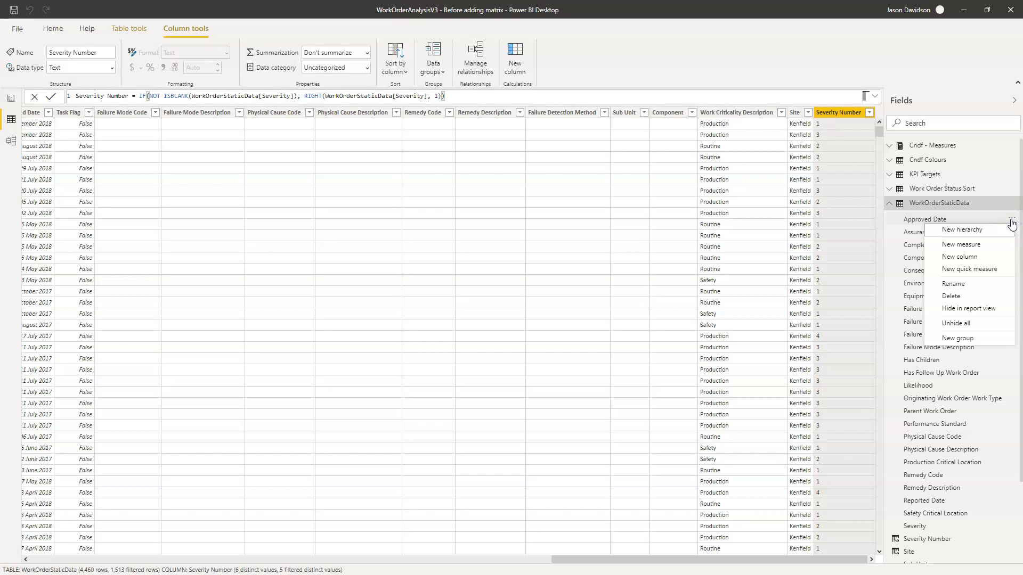
left_click(976, 256)
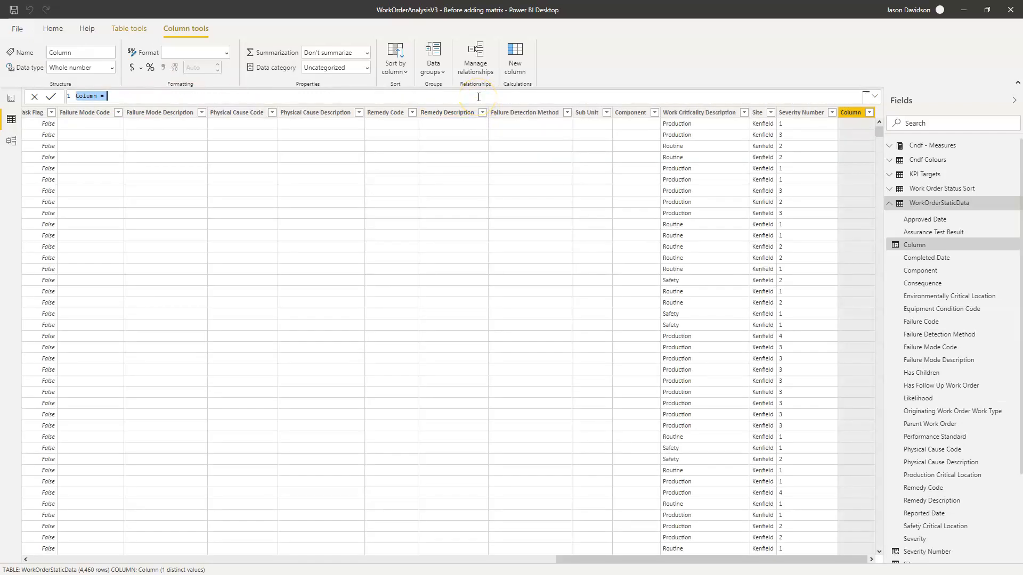
type("Severity")
key("BackSpace")
key("BackSpace")
key("BackSpace")
key("BackSpace")
key("BackSpace")
key("BackSpace")
type("verityLikelihood = CON")
key("Tab")
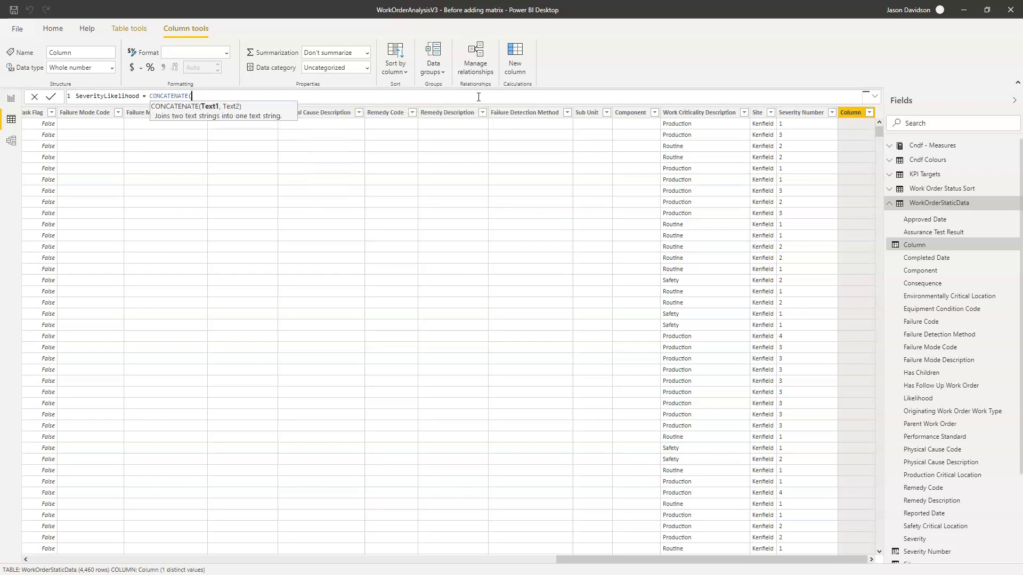
- Complete the CONCATENATE formula with WorkOrderStaticData[Severity Number] and WorkOrderStaticData[Likelihood] as its two text arguments
type("Severity")
key("BackSpace")
key("BackSpace")
key("BackSpace")
key("BackSpace")
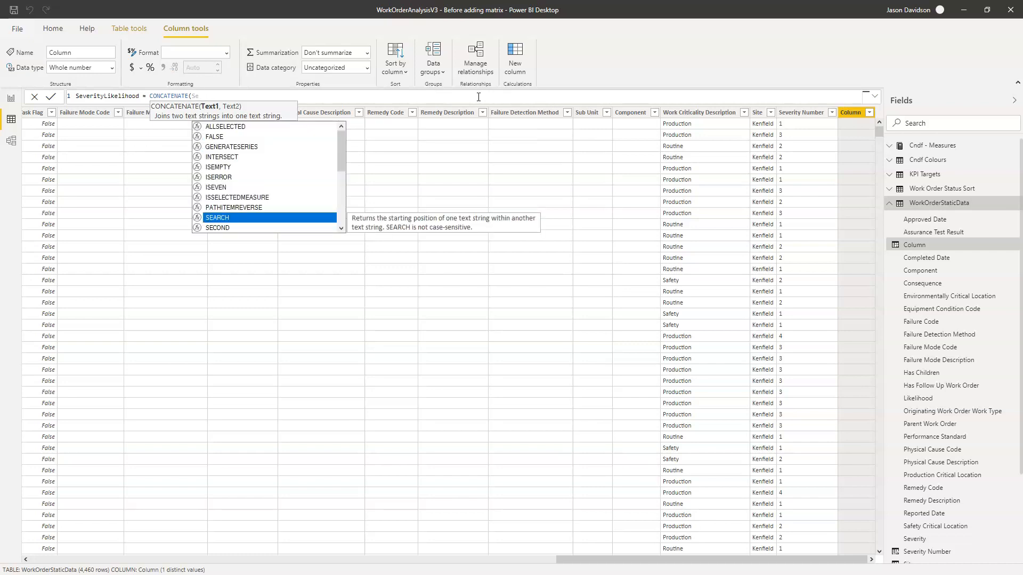
type("ver")
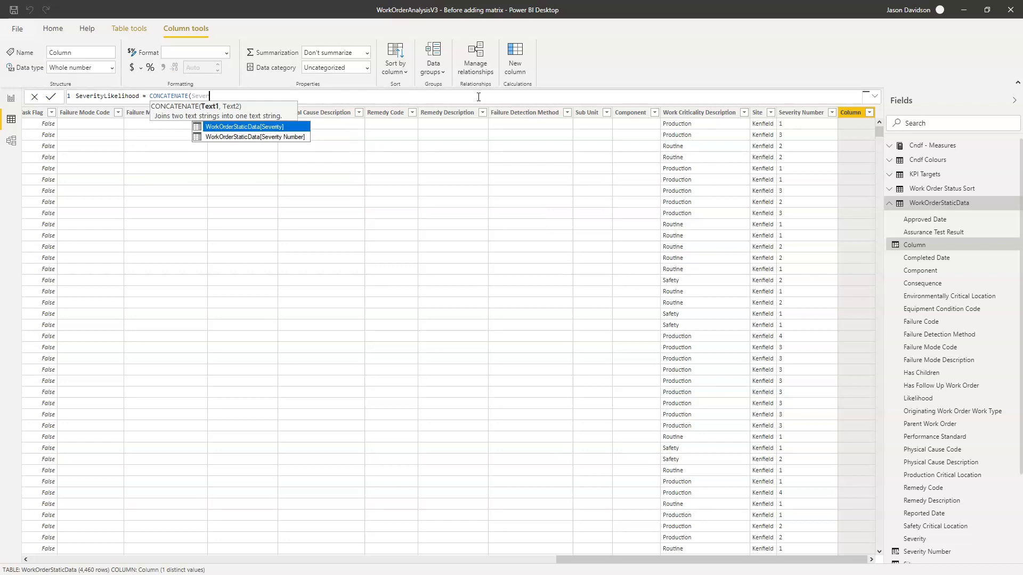
key("Down")
key("Tab")
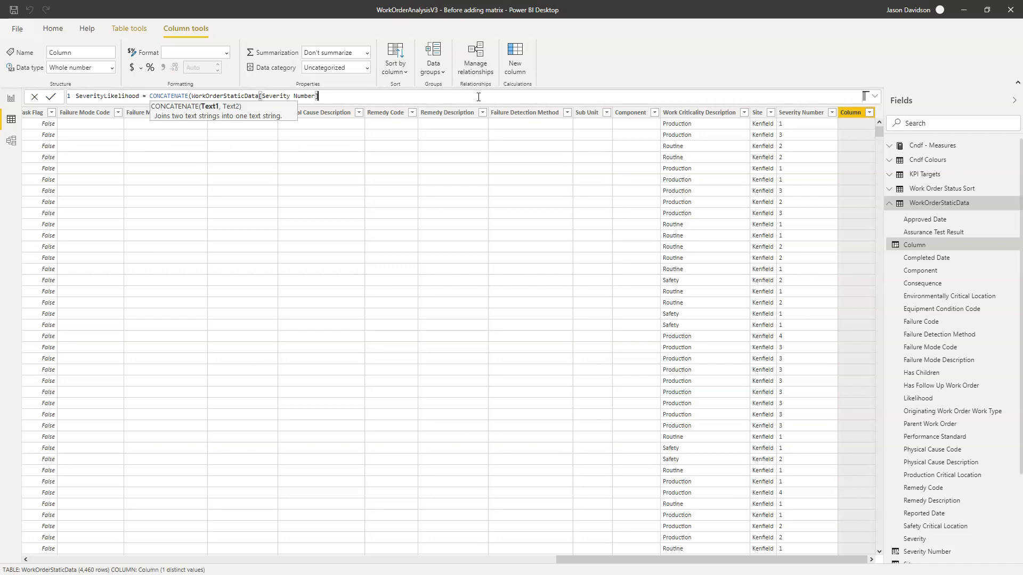
type(", Lik")
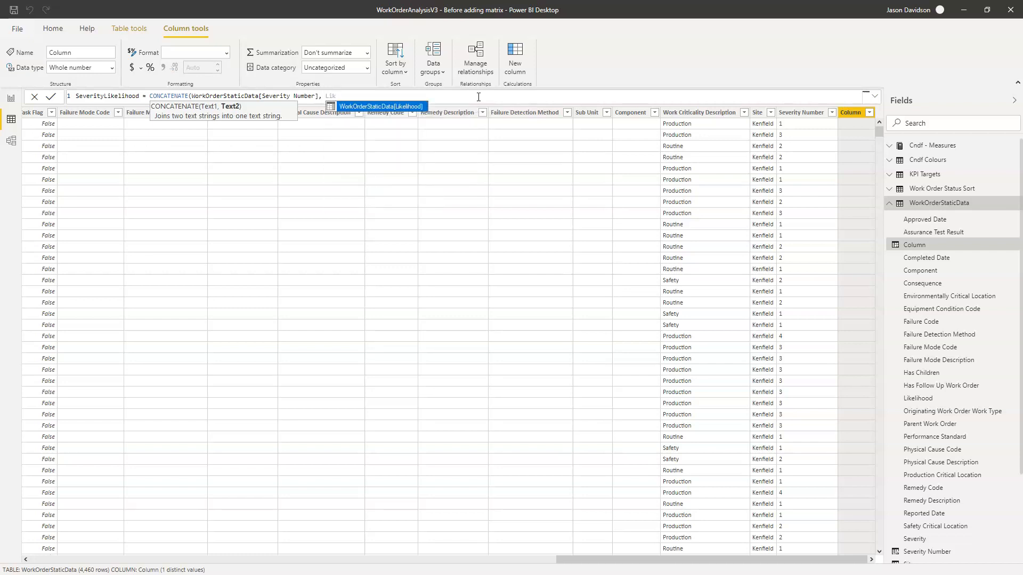
key("Tab")
type(")")
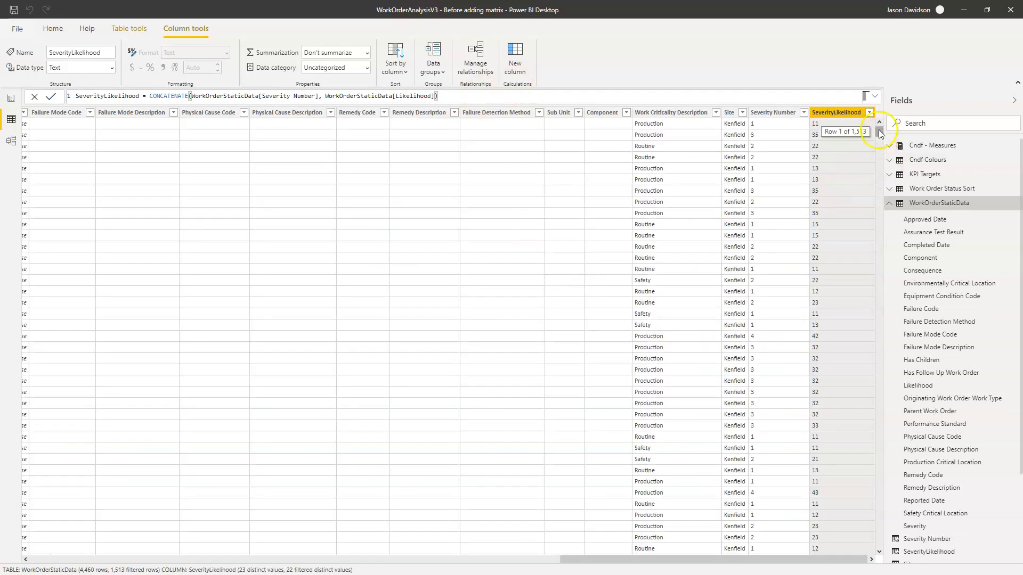
- Check which combined values the SeverityLikelihood column contains in its filter list
left_click(869, 112)
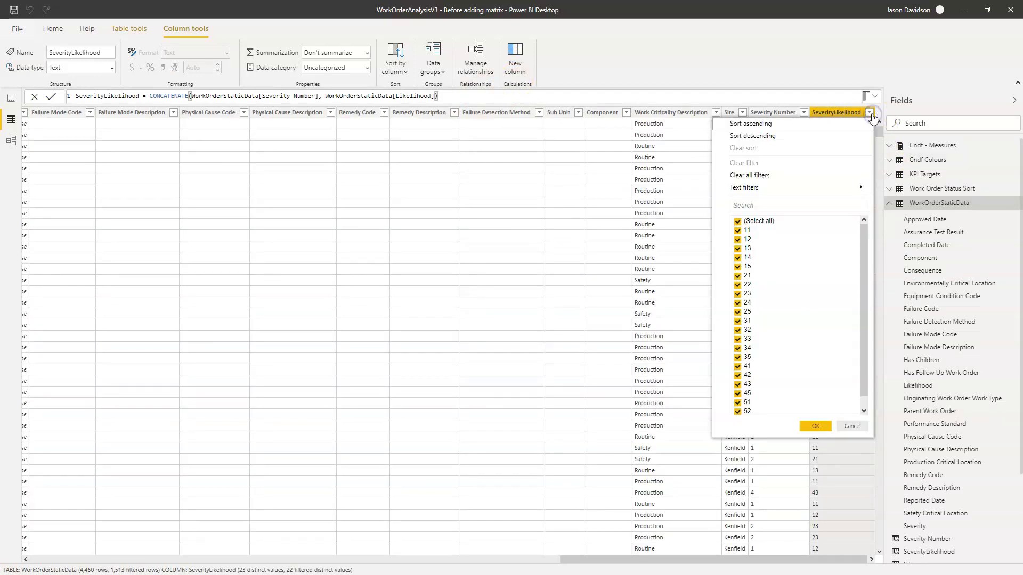
mouse_move(864, 238)
left_mouse_down()
mouse_move(868, 292)
mouse_move(864, 220)
left_mouse_up()
left_click(829, 426)
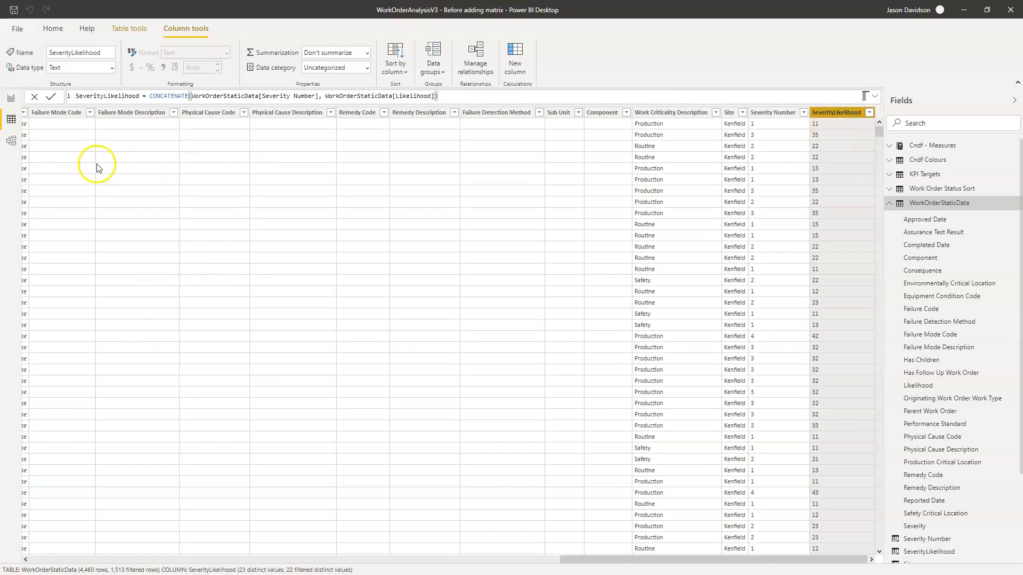
- Go to the report view and add a new report page named Risk Matrix
left_click(12, 99)
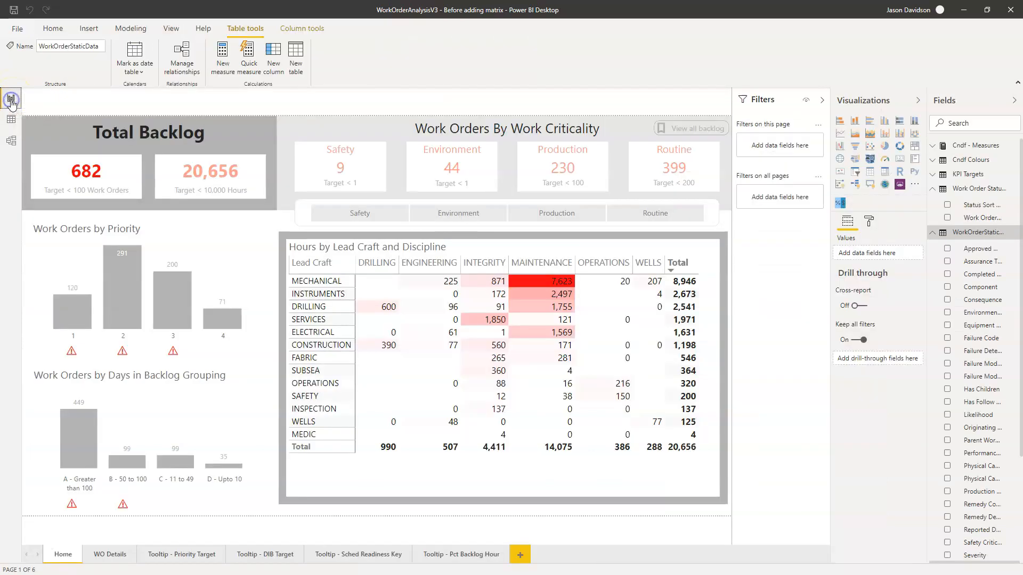
left_click(520, 555)
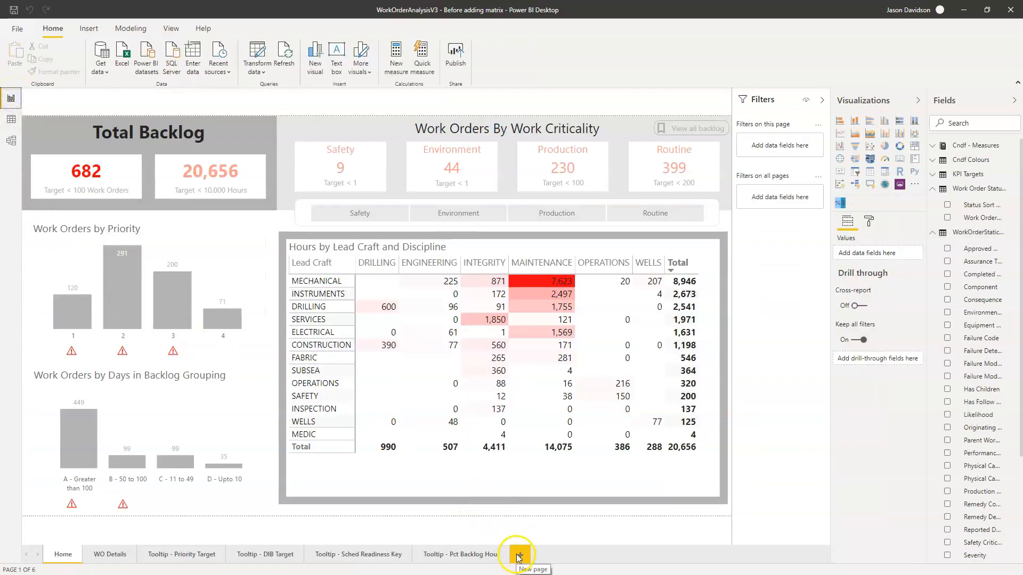
double_click(530, 554)
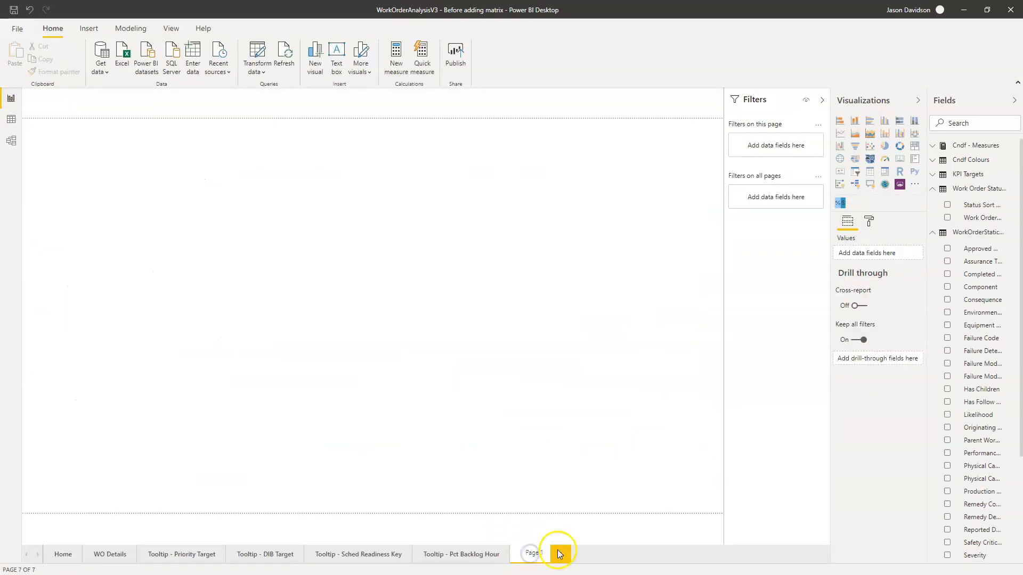
type("Risk")
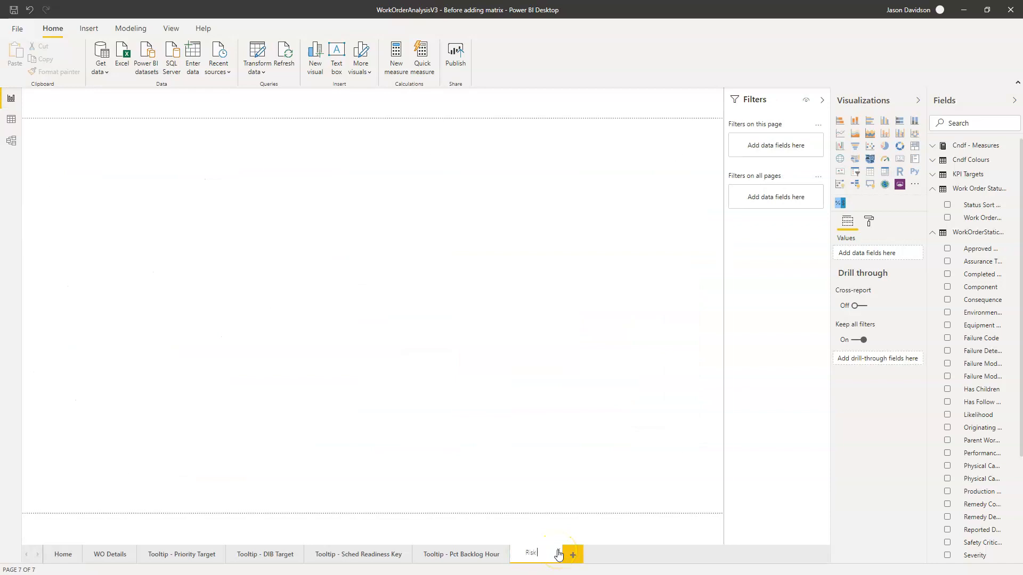
type(" Mitigation")
key("Return")
type("trix")
key("Return")
left_click(205, 232)
left_click(250, 236)
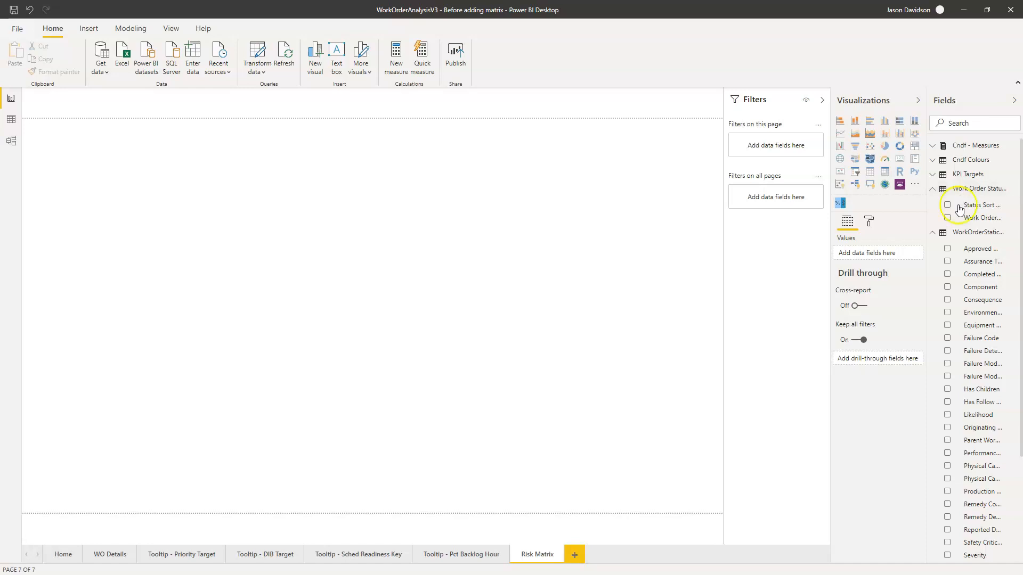
- Widen the field list and leave only the WorkOrderVariableData table expanded
left_click_drag(928, 261, 843, 267)
left_click(852, 233)
left_click(853, 233)
left_click(859, 193)
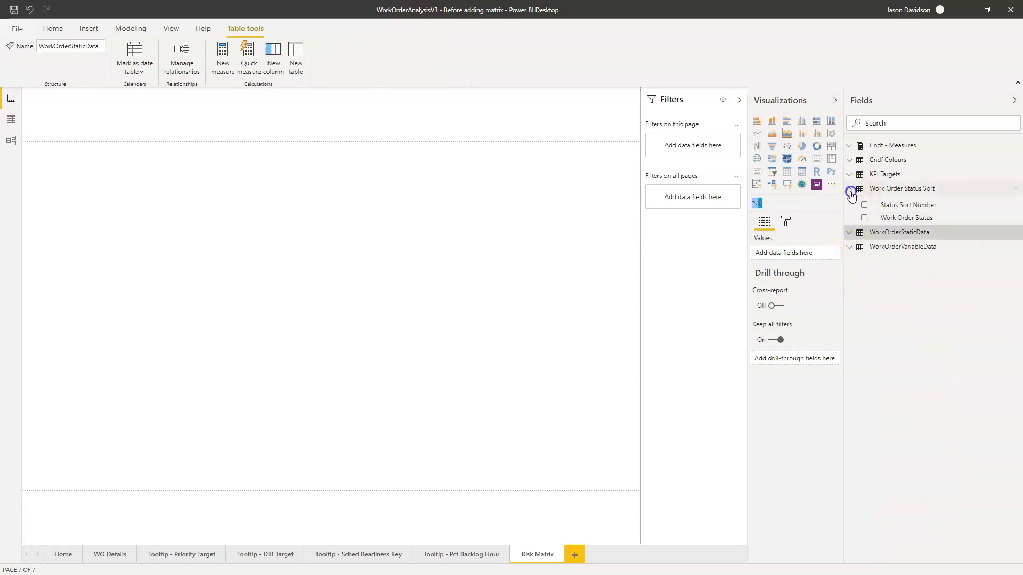
left_click(849, 220)
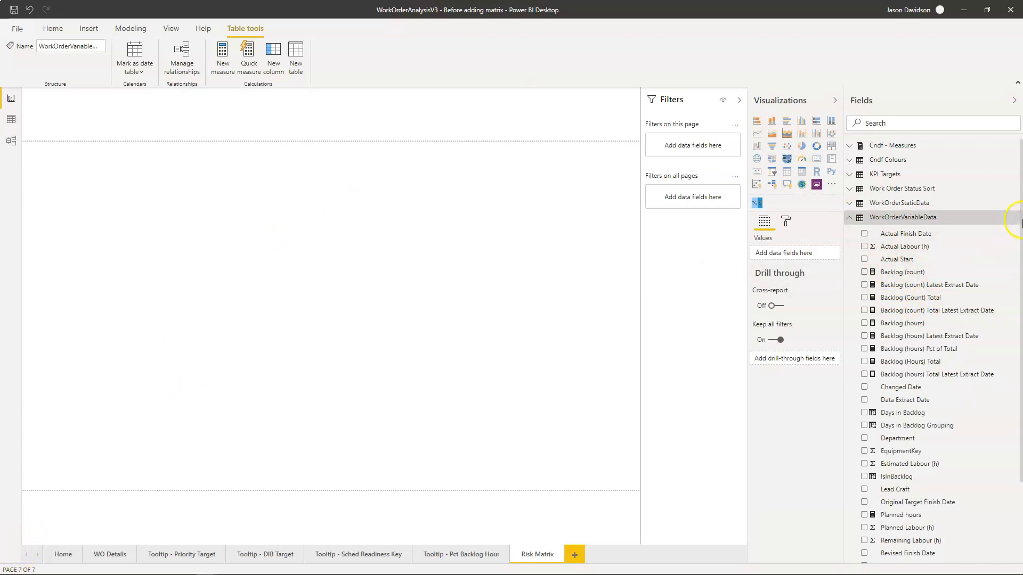
- Add a measure named Work Order (Count) to the WorkOrderVariableData table and start its formula with Count(
left_click(1016, 217)
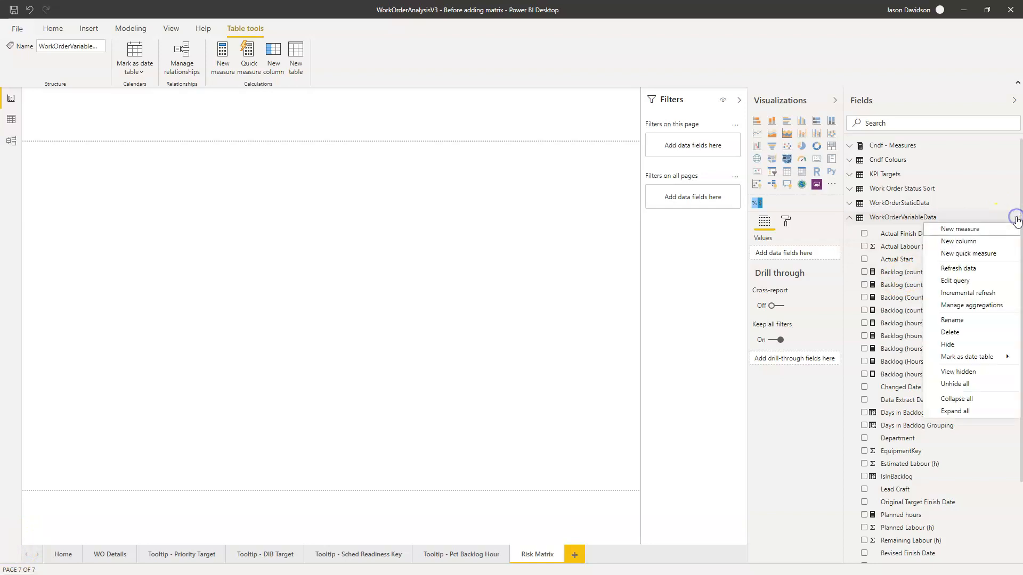
left_click(986, 233)
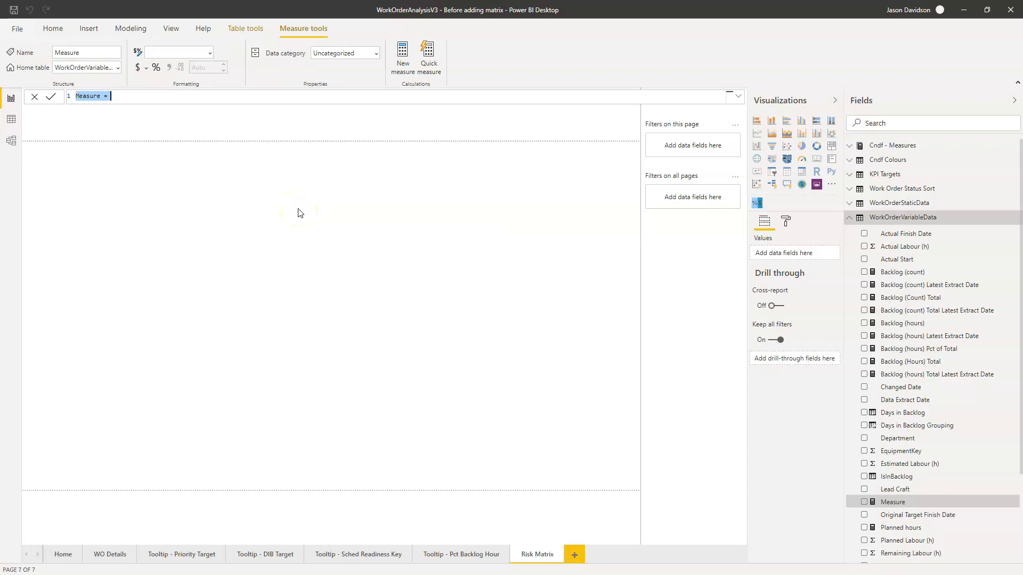
type("Work ORder")
key("BackSpace")
key("BackSpace")
key("BackSpace")
key("BackSpace")
key("BackSpace")
type("ord")
key("BackSpace")
key("BackSpace")
key("BackSpace")
type("rder (Count) = Count(work")
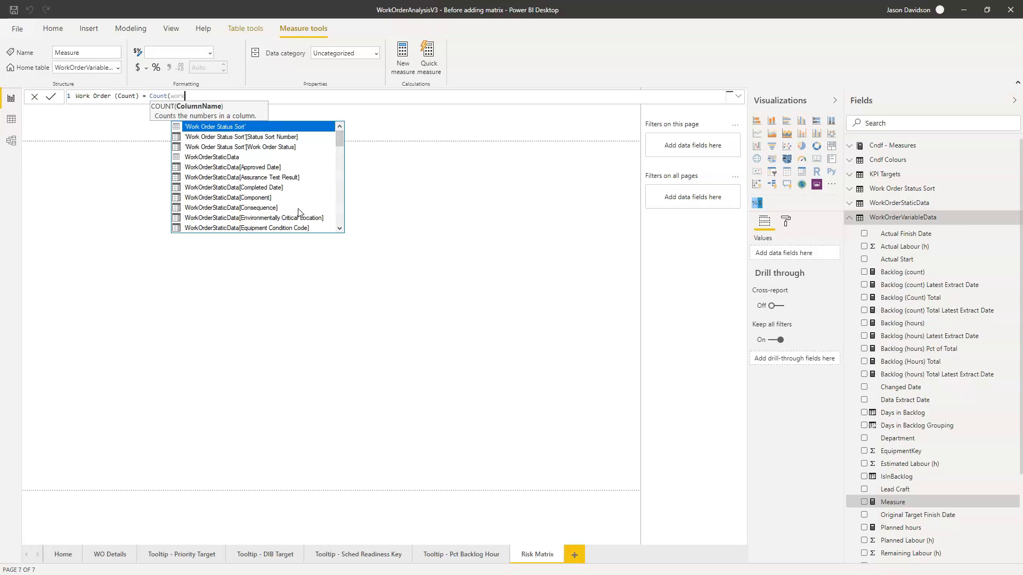
- Complete the Work Order (Count) formula with WorkOrderVariableData[WorkOrderKey] as the counted column and commit the measure
type("order")
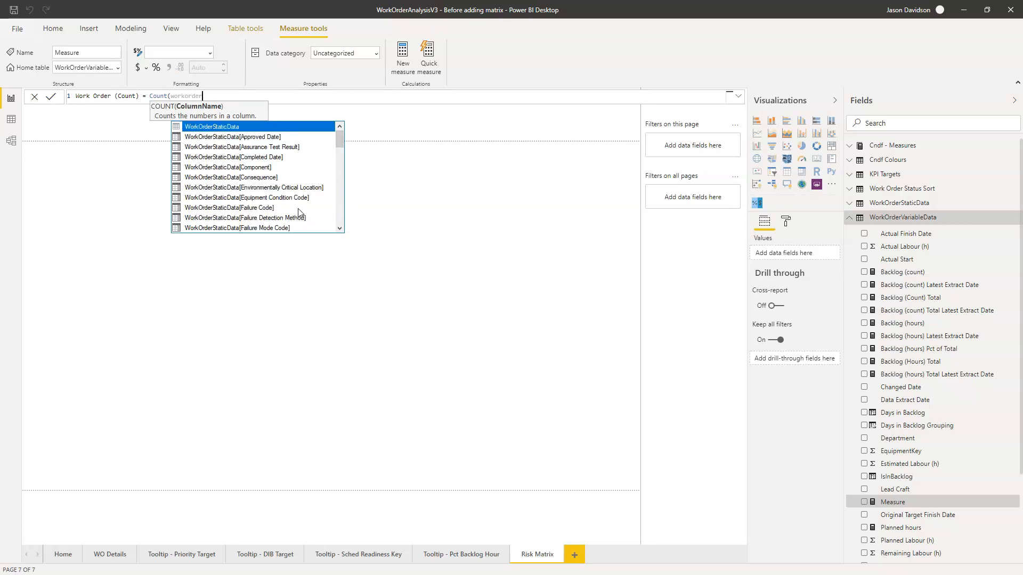
key("Down")
key("Down")
key("Down")
key("Down")
key("Down")
key("Down")
key("Down")
key("Down")
key("Down")
key("Down")
key("Down")
key("Down")
key("Down")
key("Down")
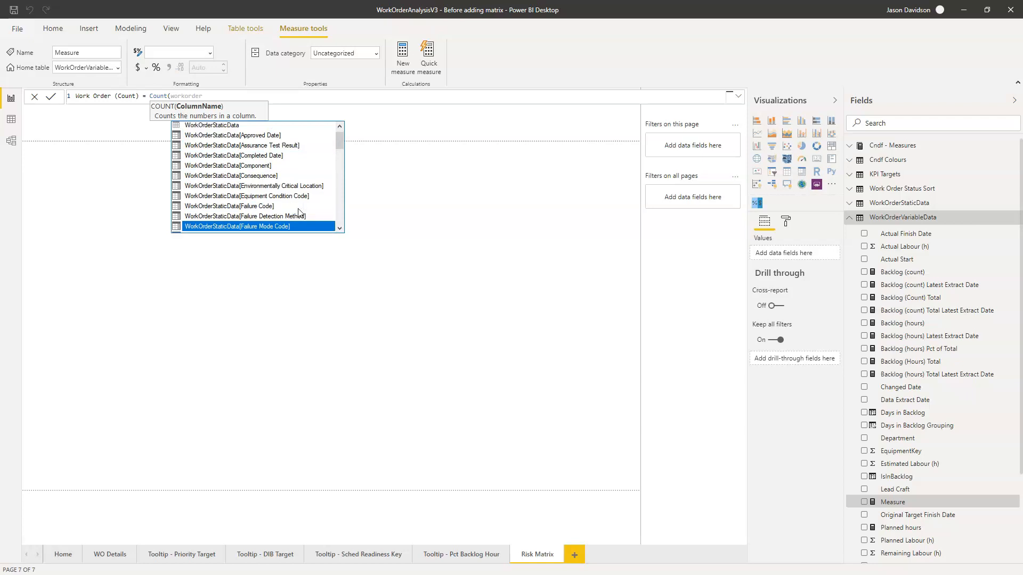
key("Down")
key("Down")
key("Down")
key("Down")
key("Down")
key("Down")
key("Down")
key("Down")
key("Down")
key("Down")
key("Down")
key("Down")
key("Down")
key("Down")
key("Down")
key("Down")
key("Down")
key("Down")
key("Down")
key("Down")
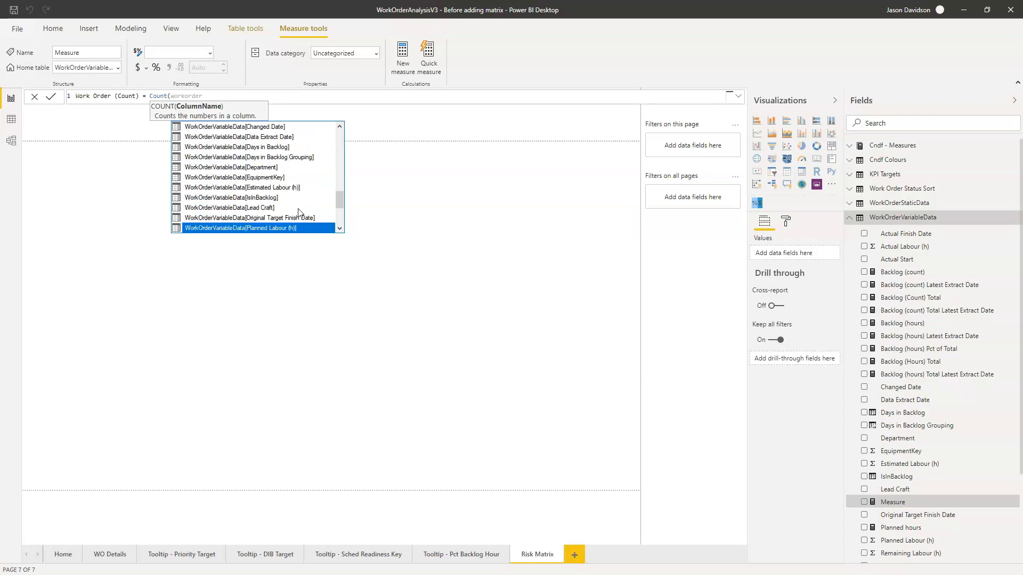
key("Down")
key("Tab")
type(")")
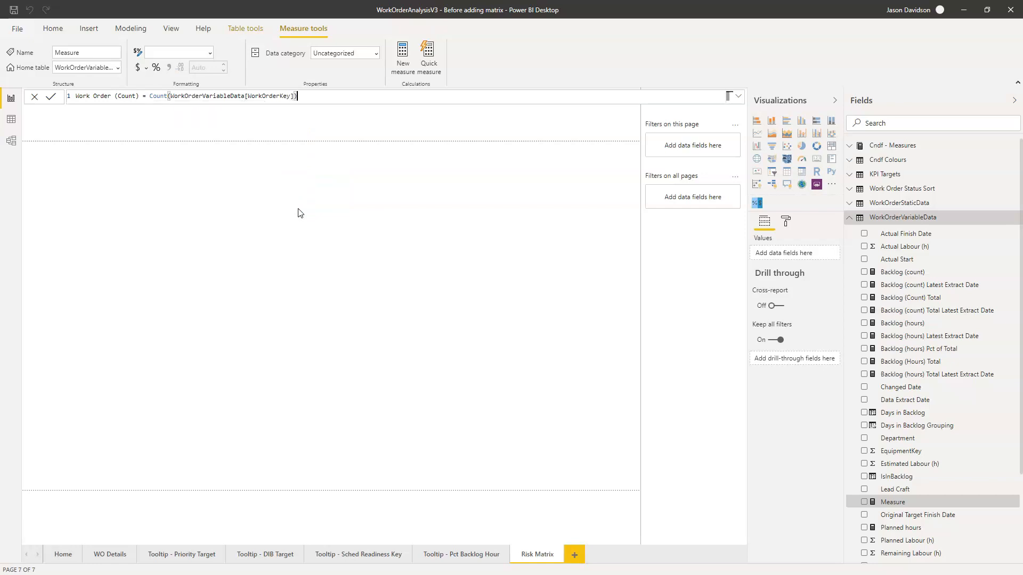
key("Return")
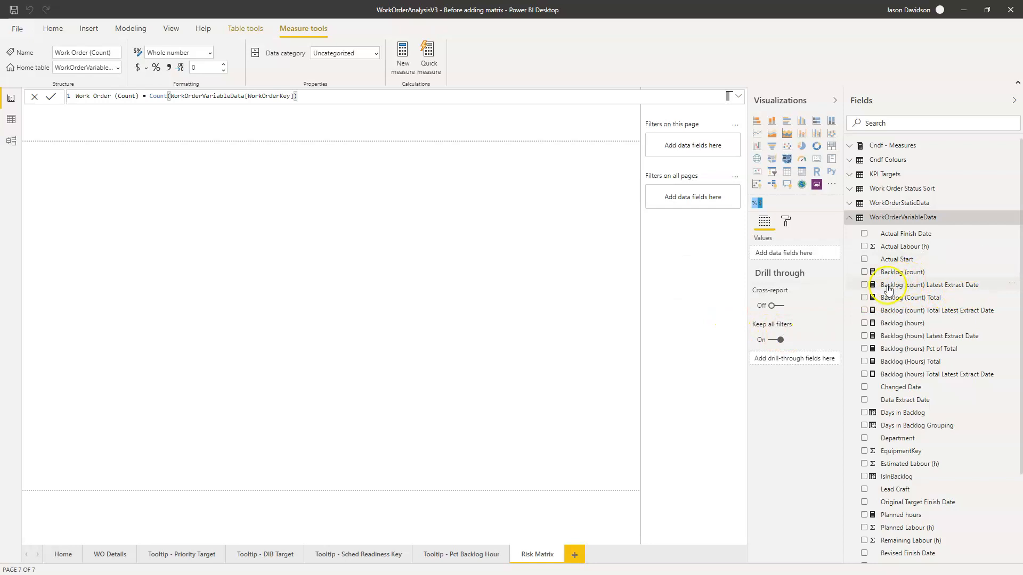
- Copy the formula of the Backlog (count) Latest Extract Date measure into a new measure in WorkOrderVariableData
left_click(959, 288)
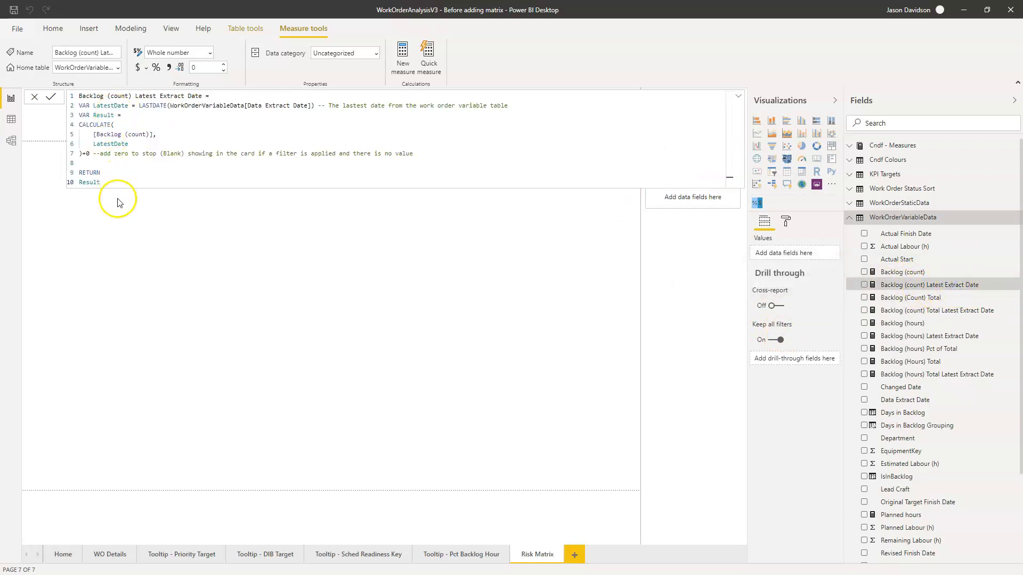
left_click_drag(101, 183, 71, 98)
key("ctrl+c")
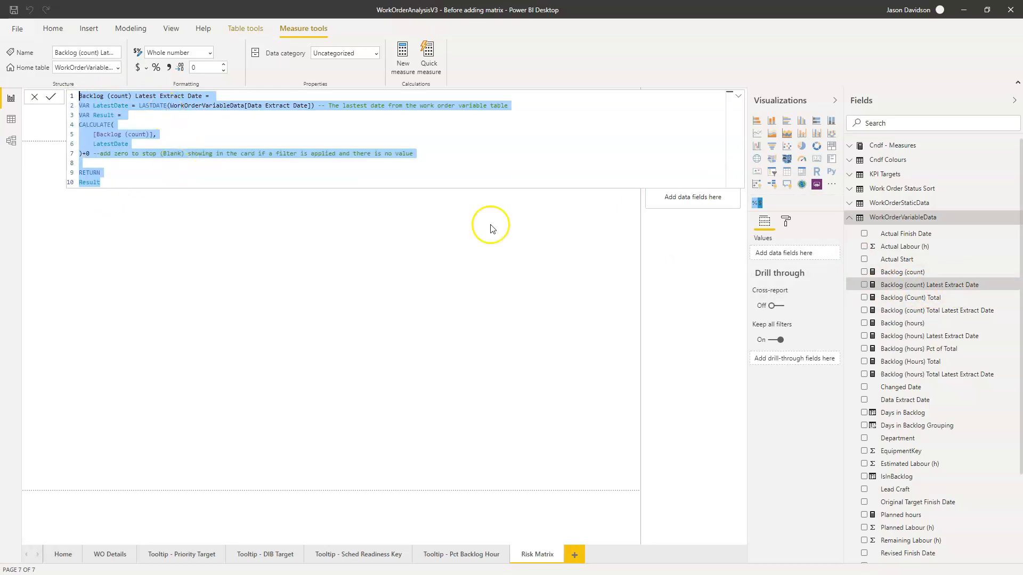
left_click(1011, 286)
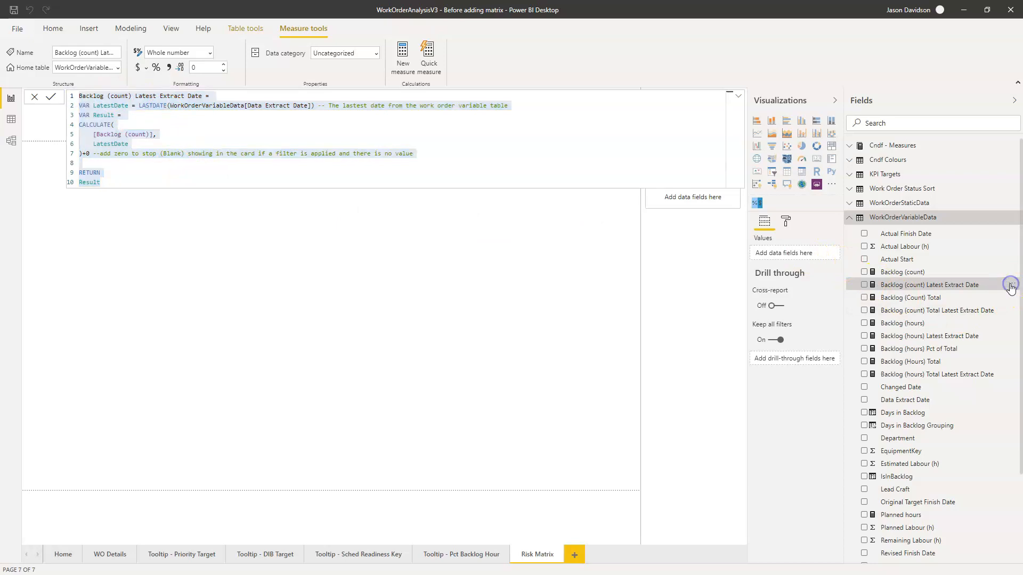
left_click(1011, 286)
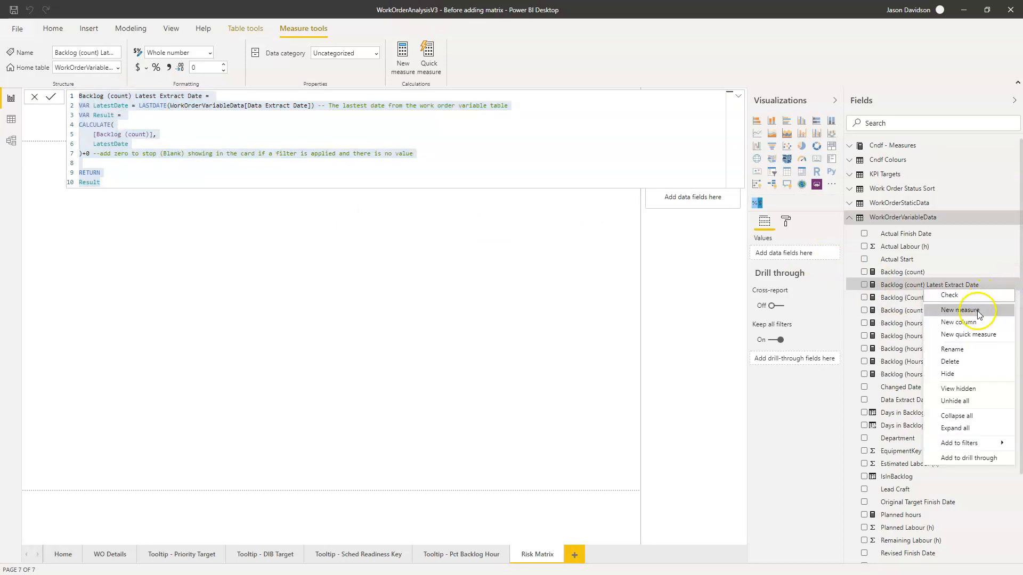
left_click(979, 313)
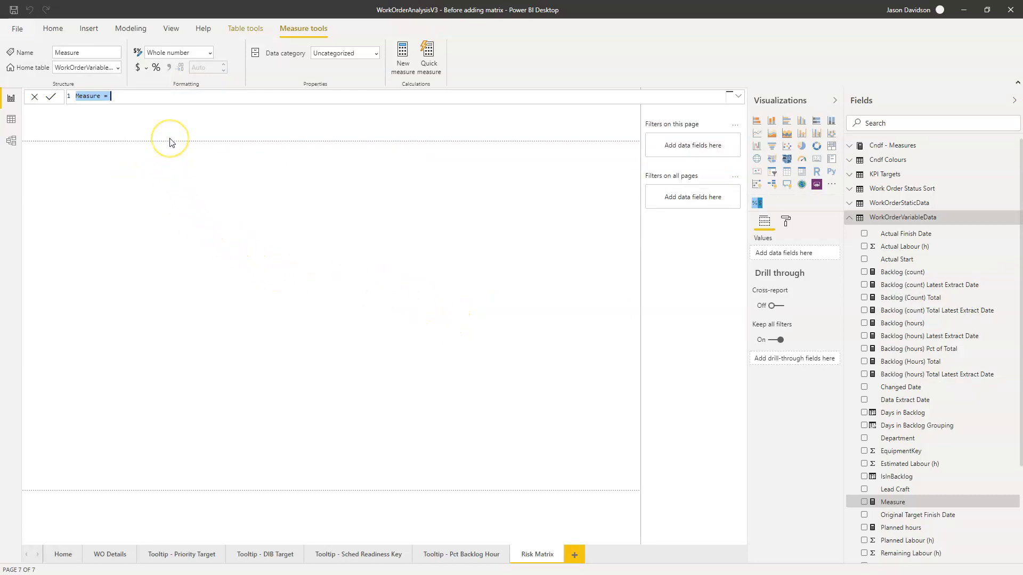
key("ctrl+v")
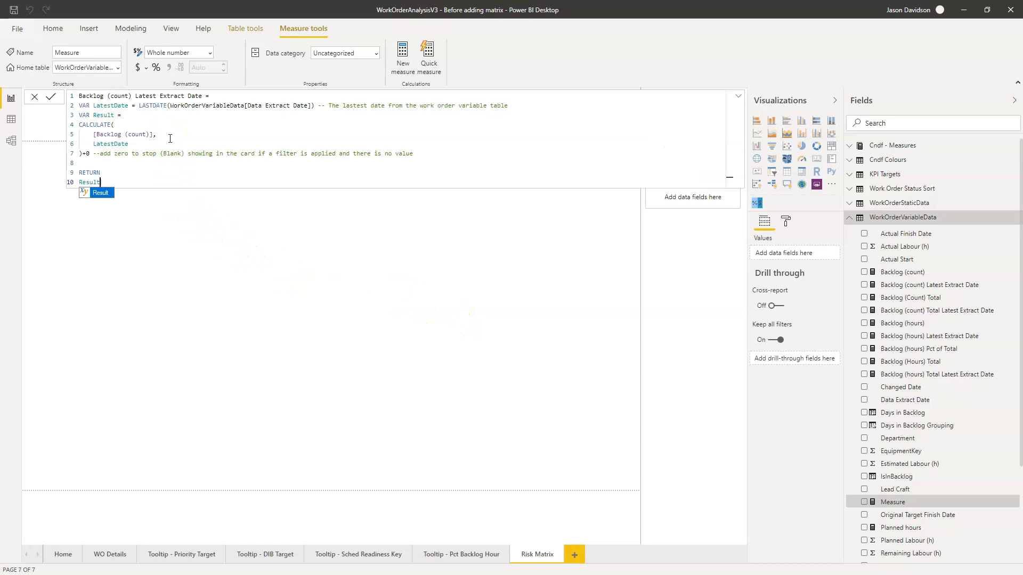
- Rename the pasted measure in its formula as Work Order (count) Latest Extract Date
double_click(76, 98)
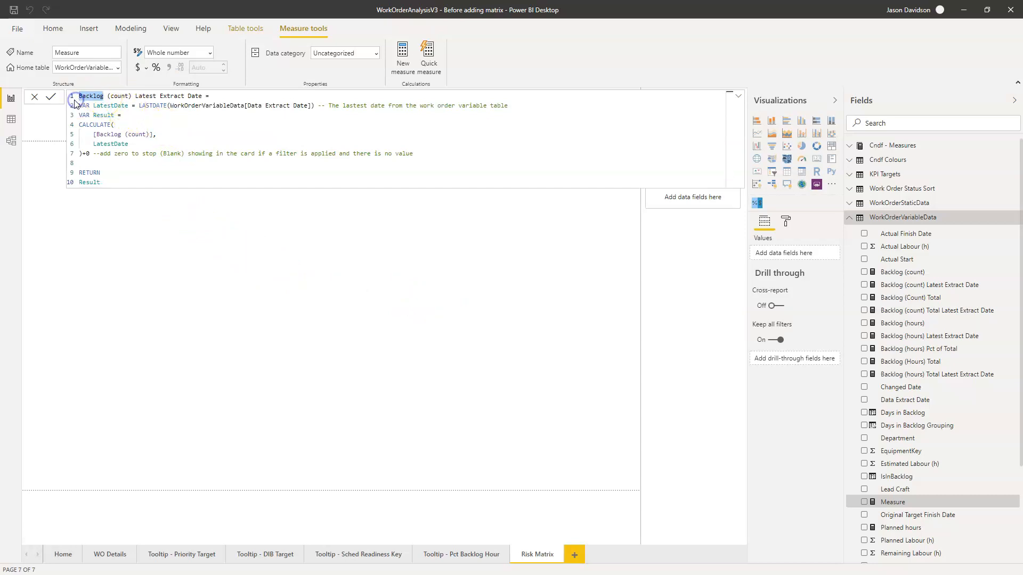
type("Work ORde")
key("BackSpace")
key("BackSpace")
key("BackSpace")
type("rder")
- Replace [Backlog (count)] with [Work Order (Count)] inside the CALCULATE expression and commit the measure
key("Down")
key("Down")
key("Left")
key("Left")
key("Left")
key("Left")
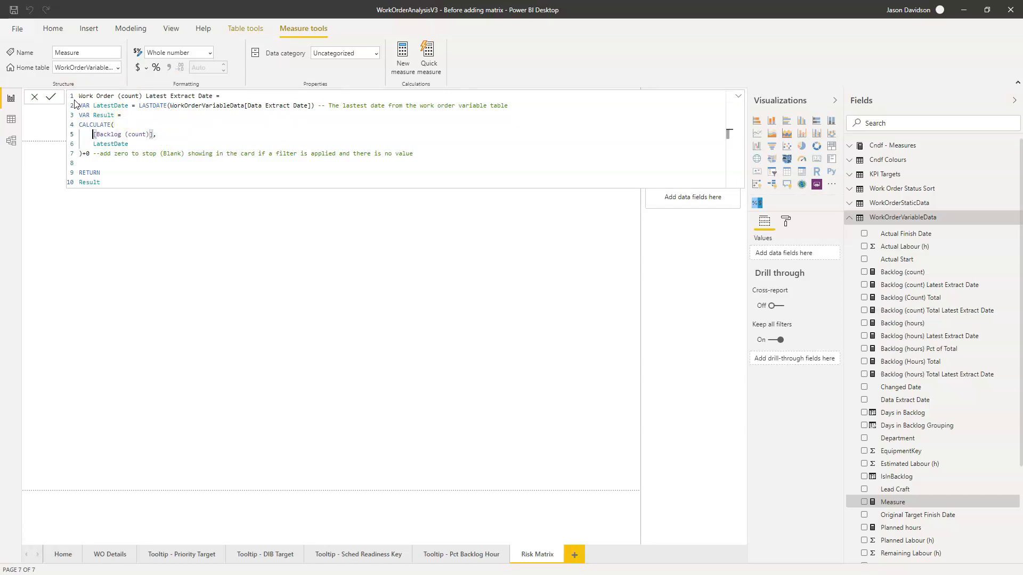
key("shift+Right")
key("shift+Right")
key("shift+Right")
key("shift+Right")
key("shift+Right")
key("shift+Right")
key("shift+Right")
key("shift+Right")
key("shift+Right")
key("shift+Right")
key("shift+Right")
key("shift+Right")
key("shift+Right")
key("shift+Right")
key("shift+Right")
key("shift+Right")
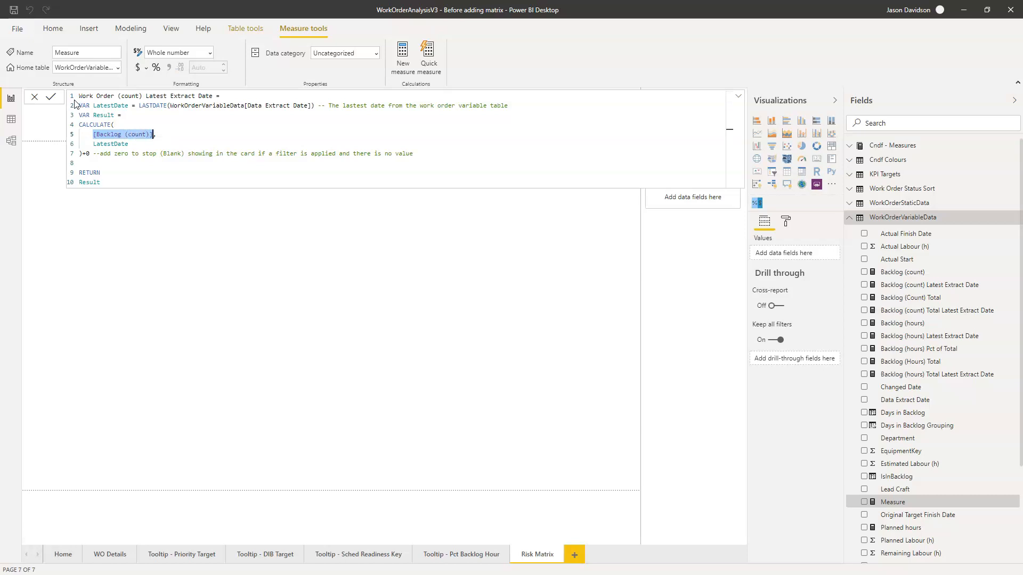
type("work")
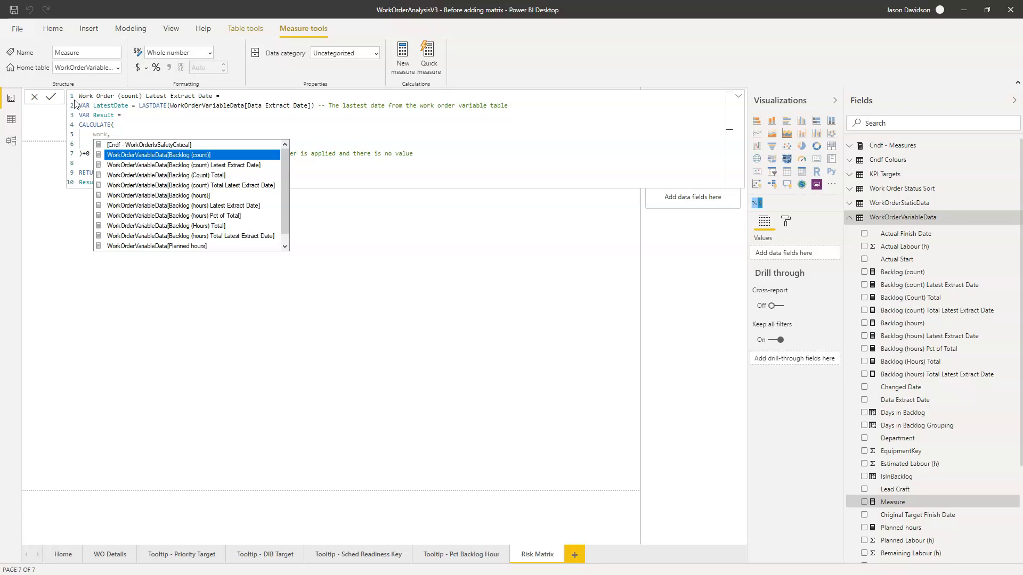
type("order")
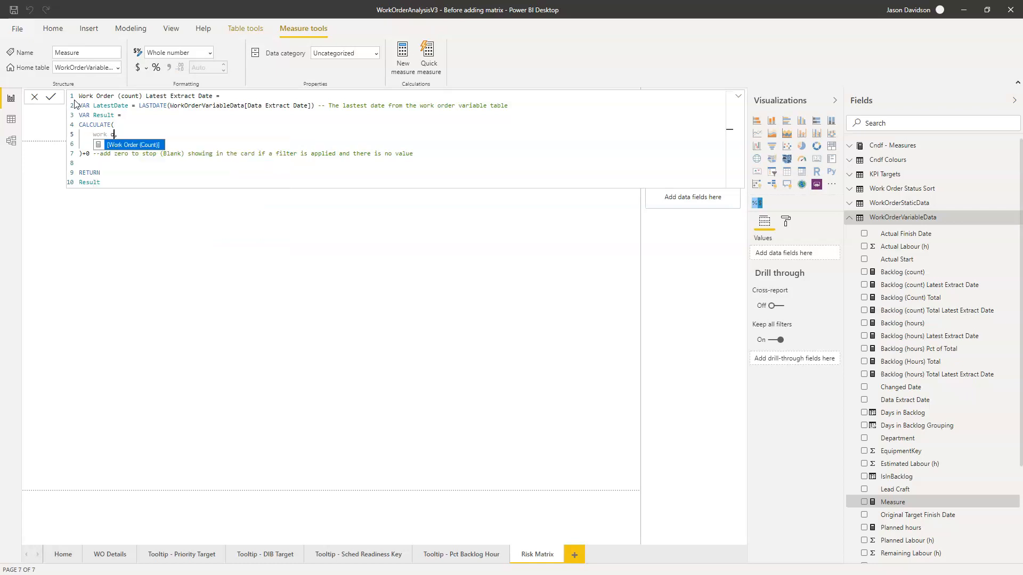
key("Tab")
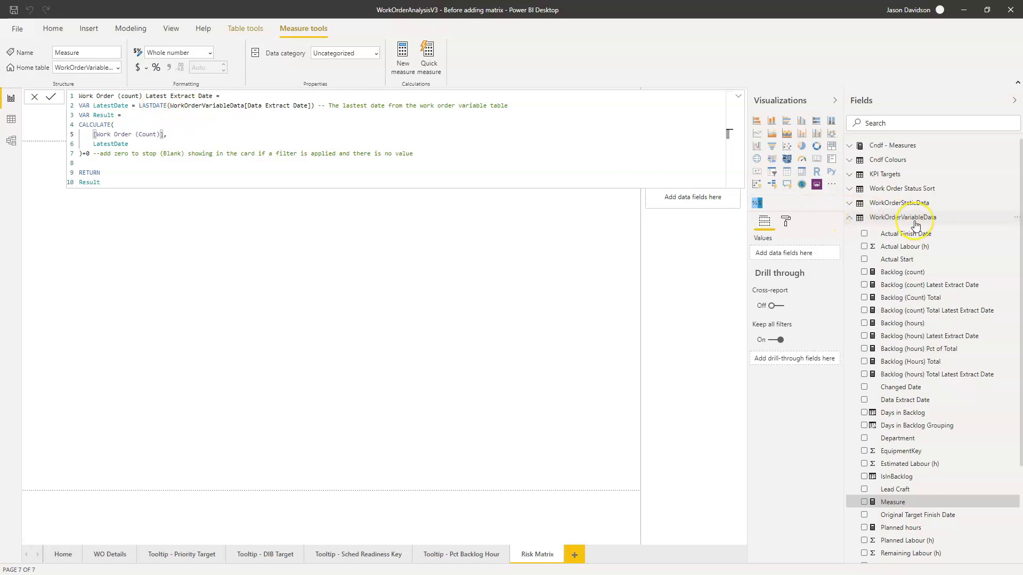
mouse_move(915, 225)
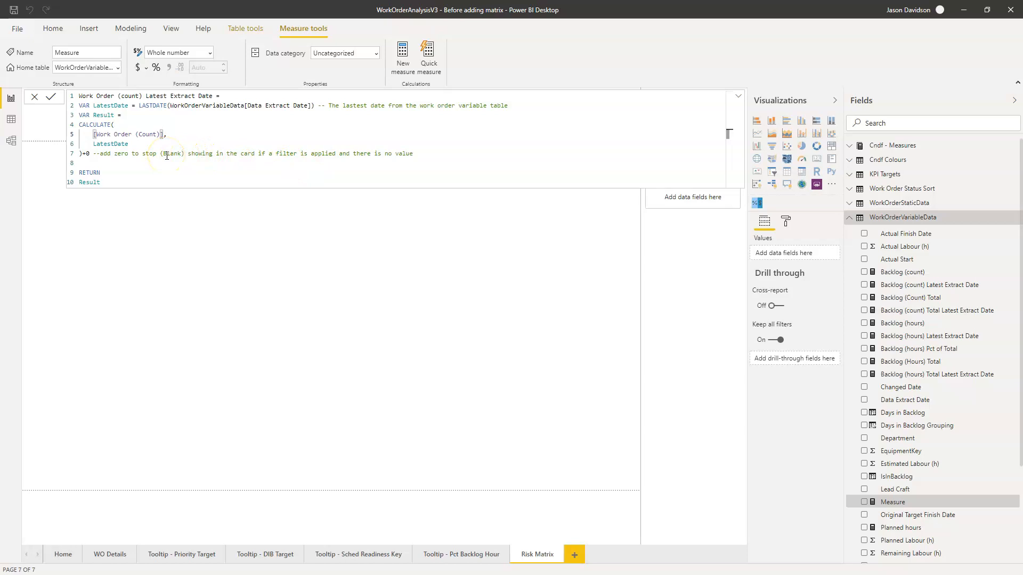
left_click(50, 98)
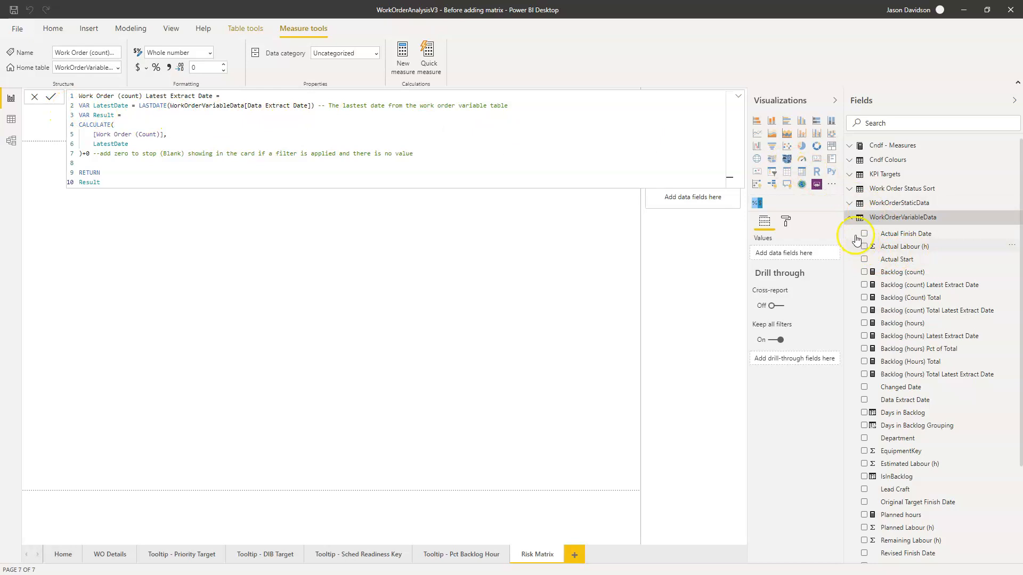
- Collapse the WorkOrderVariableData table, add a matrix visual to the page and move it right of the page's centre
left_click(850, 218)
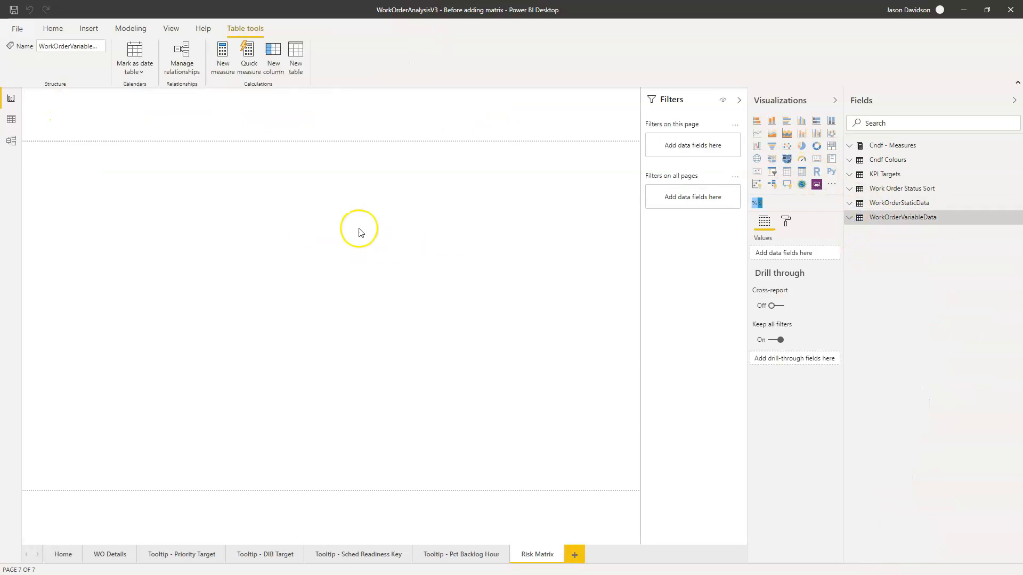
left_click(804, 173)
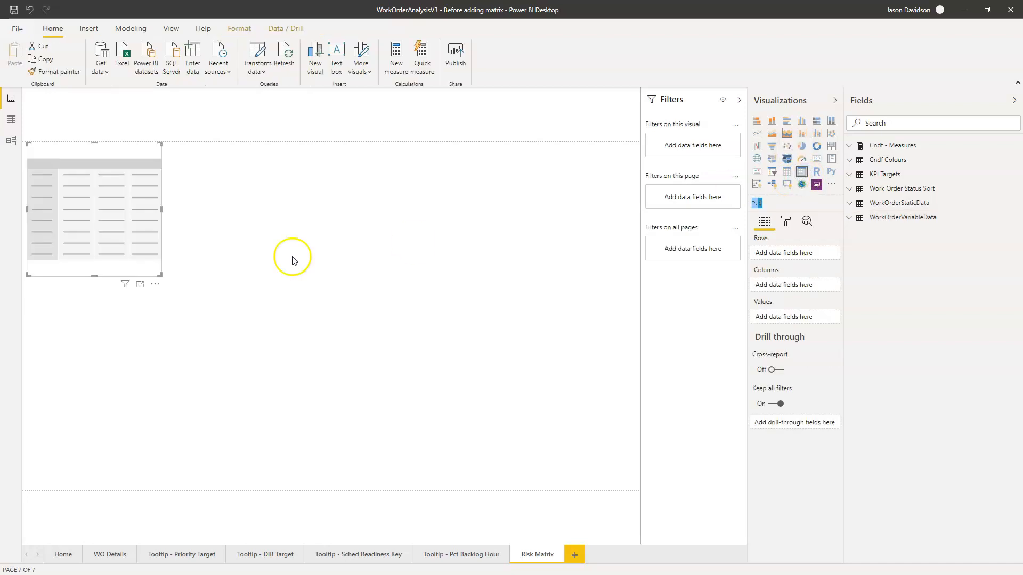
left_click_drag(113, 153, 465, 179)
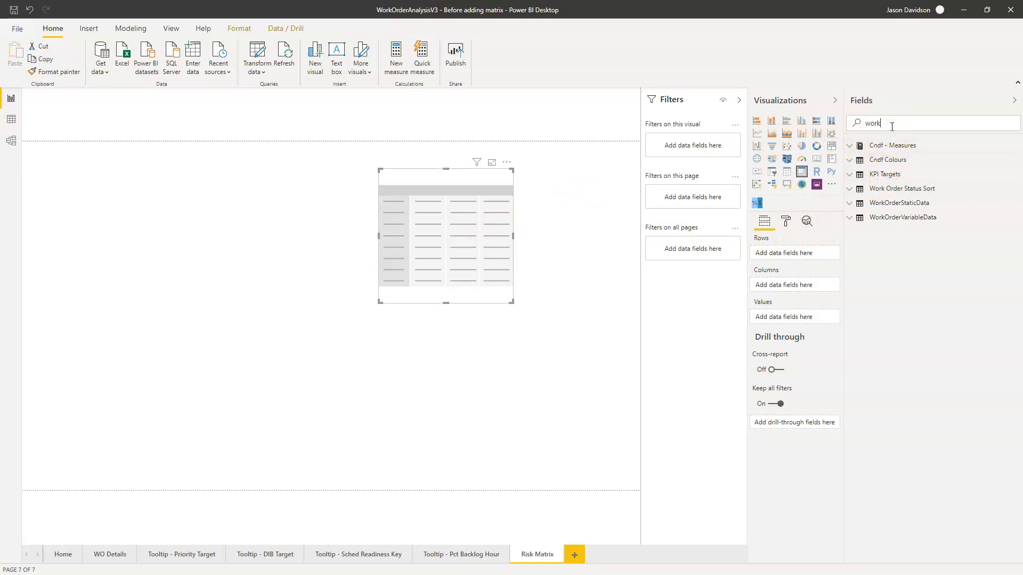
- Search the fields for work order and add Work Order (count) Latest Extract Date as the matrix values
type("order")
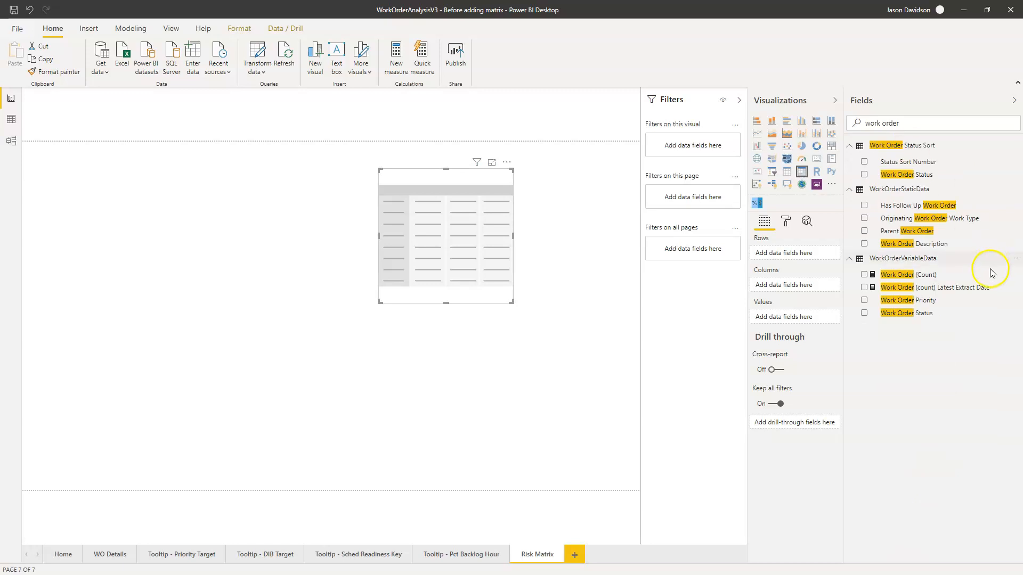
left_click_drag(956, 294, 471, 232)
left_click(489, 191)
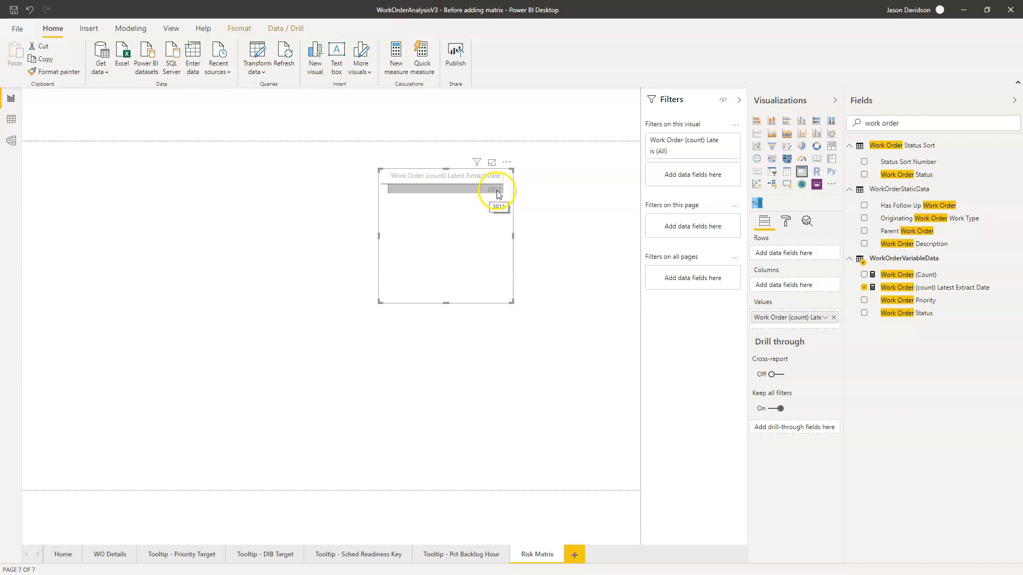
left_click(506, 292)
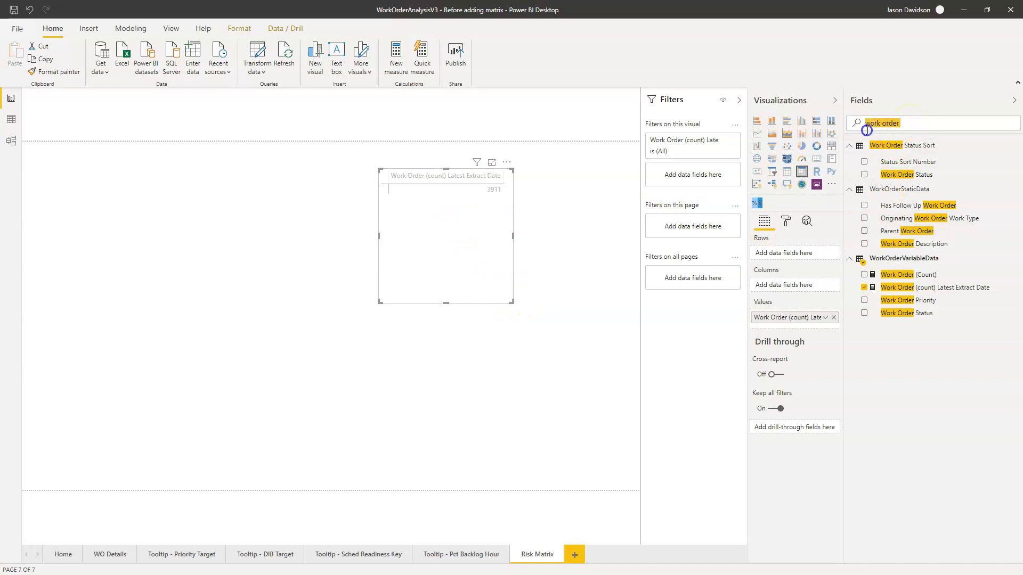
- Find the severity fields, set Severity Number as the matrix rows and SeverityLikelihood as its columns, and enlarge the visual
left_click(903, 116)
type("sever")
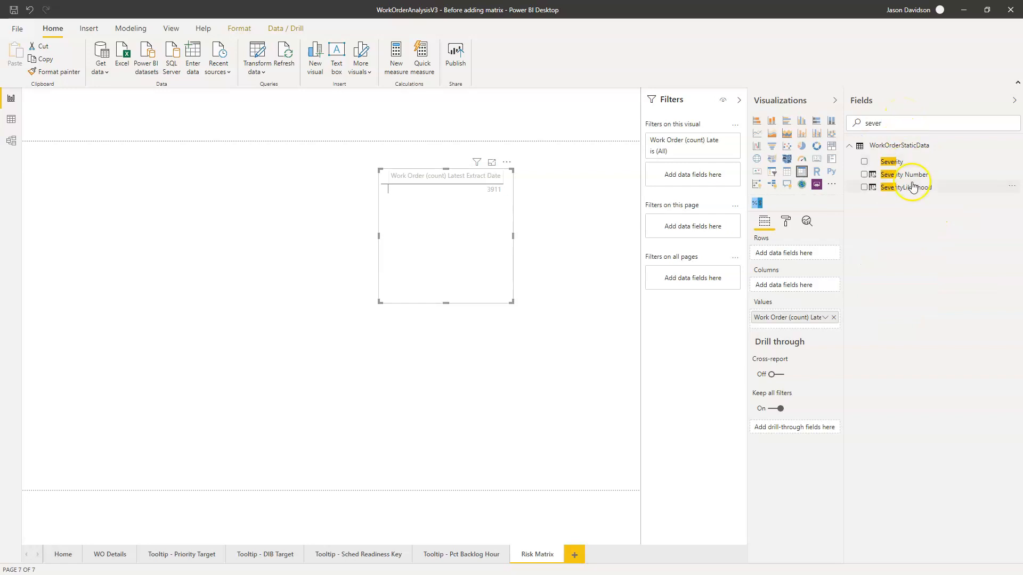
left_click_drag(913, 177, 808, 262)
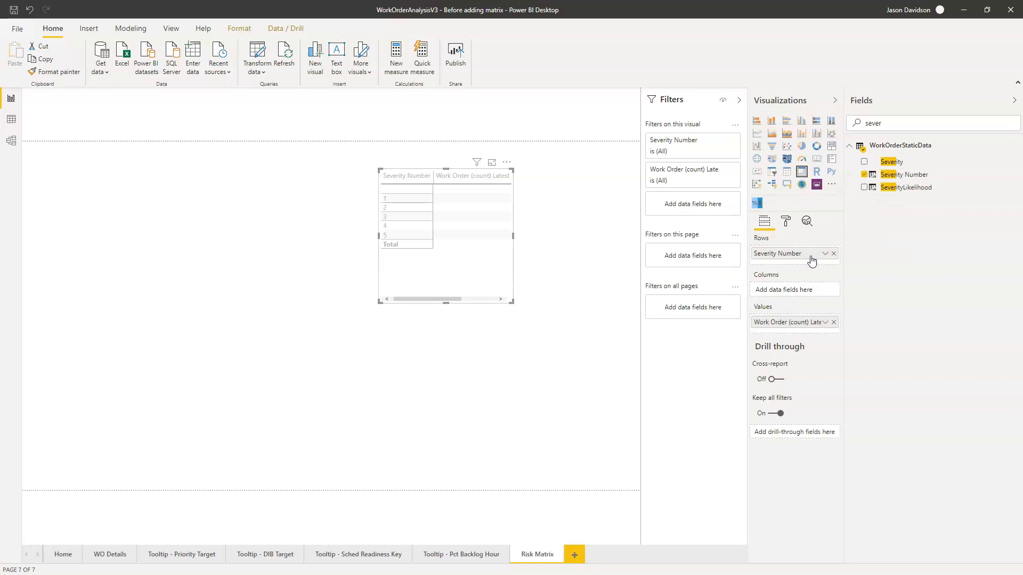
left_click_drag(920, 188, 818, 291)
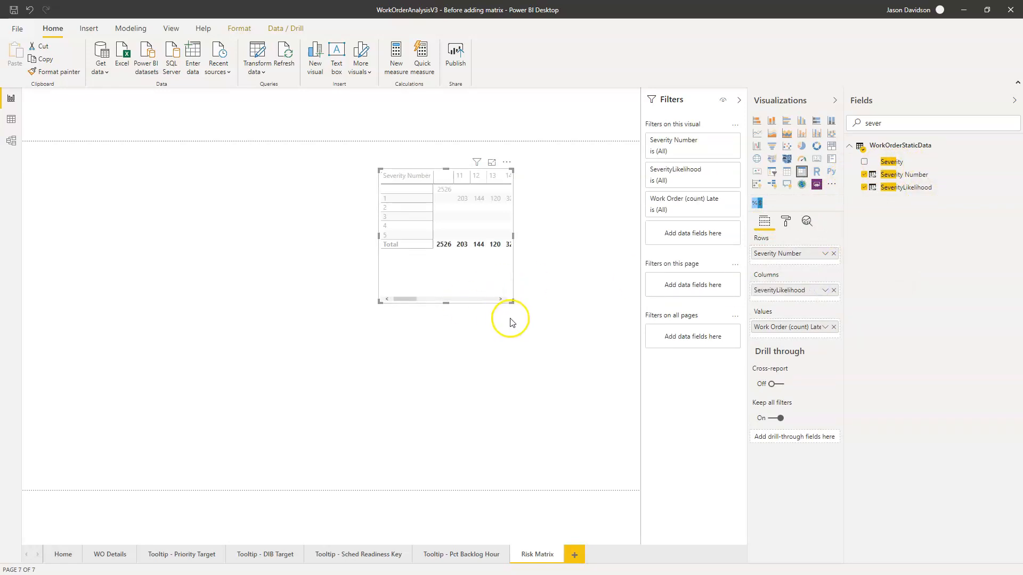
left_click_drag(512, 302, 617, 364)
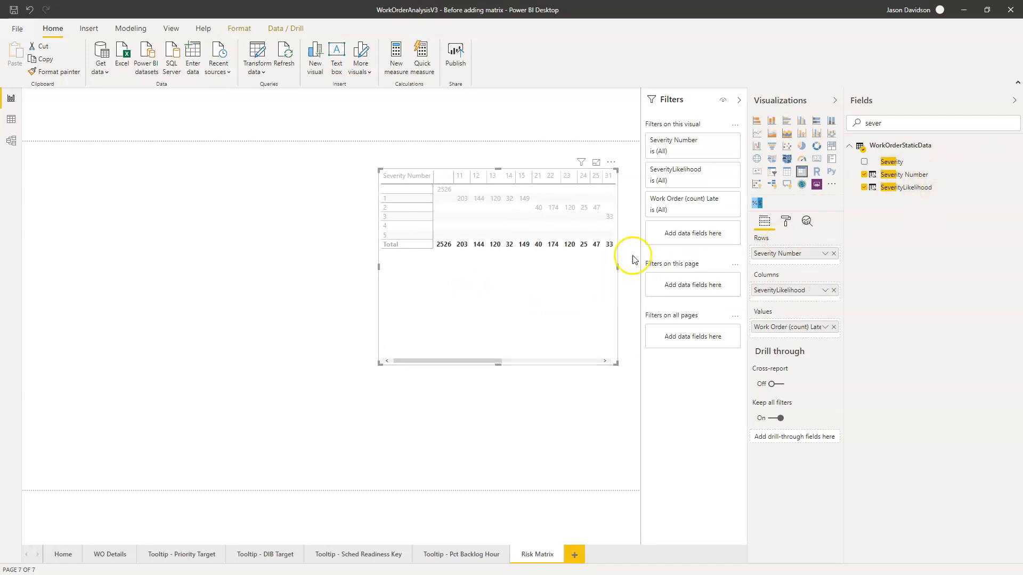
left_click(826, 328)
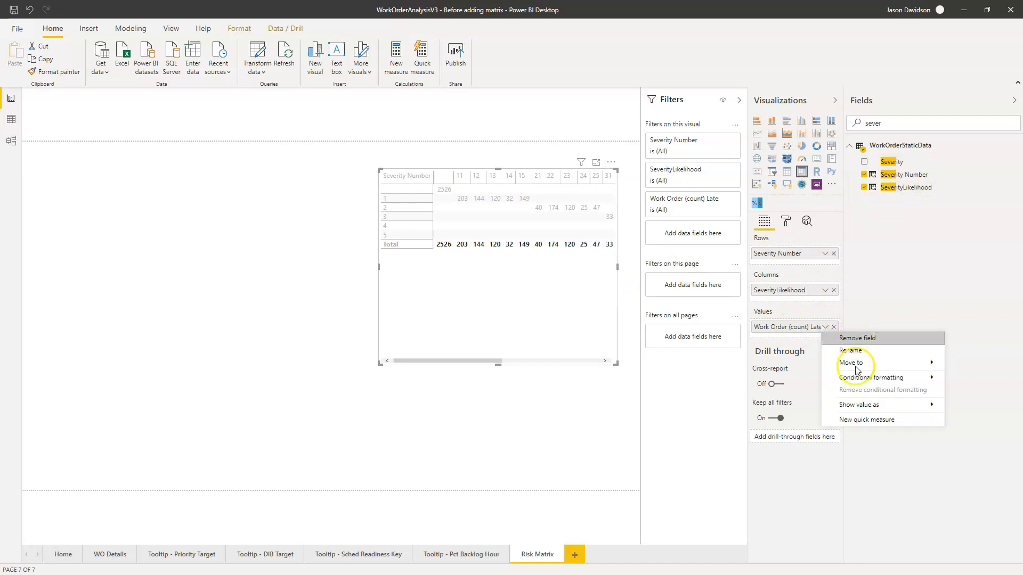
mouse_move(857, 400)
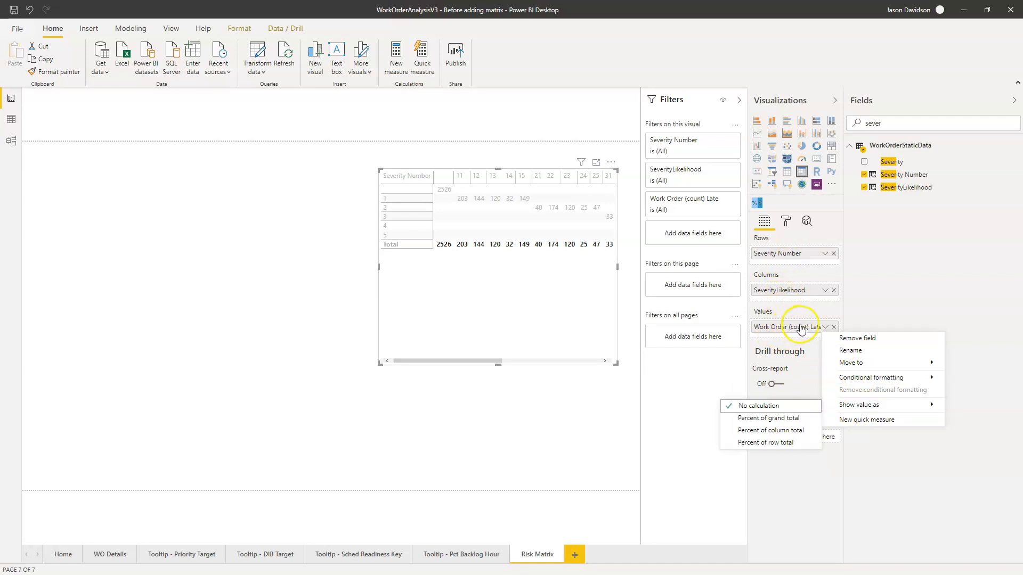
left_click(823, 291)
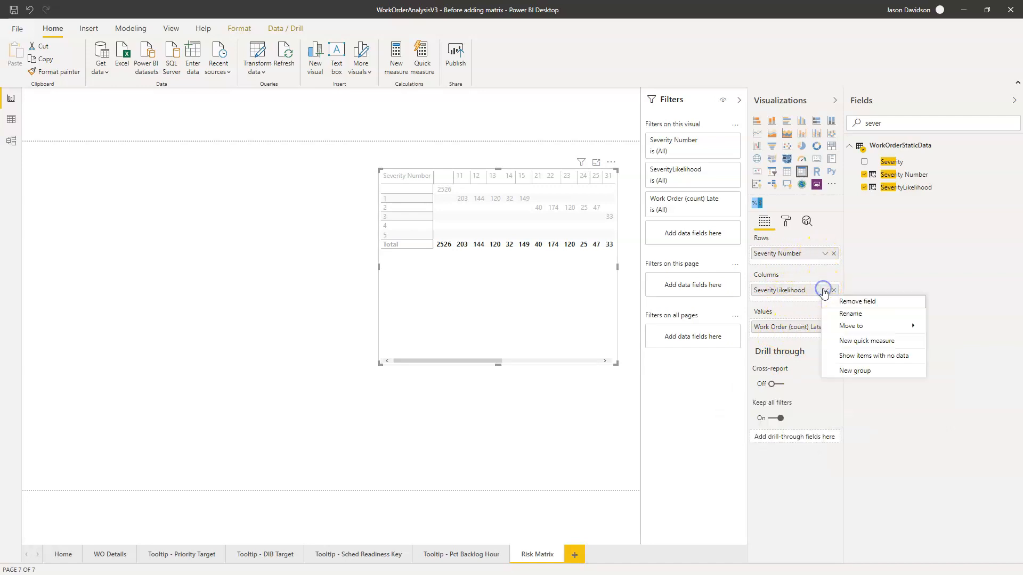
left_click(830, 256)
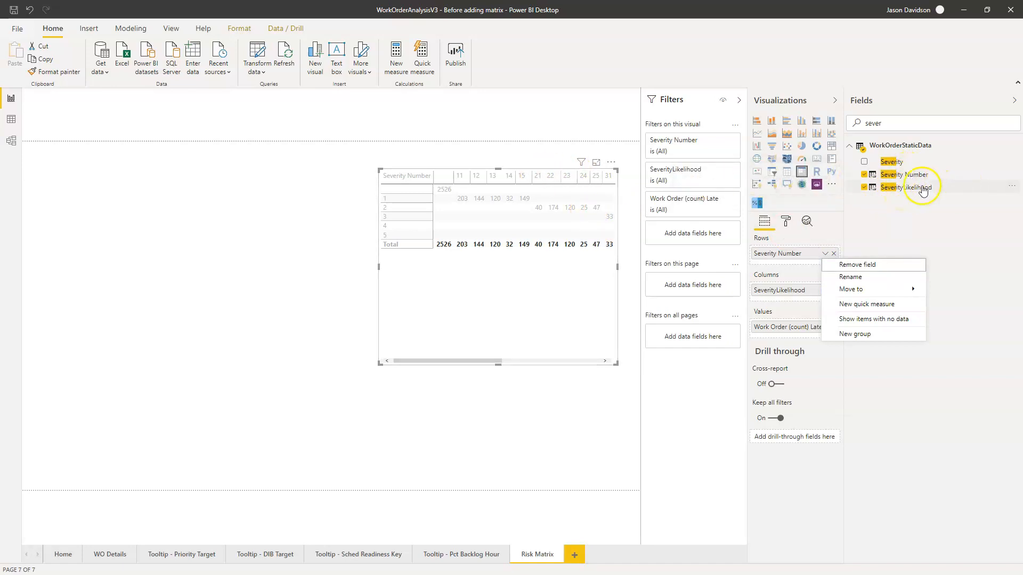
- Replace SeverityLikelihood with the Likelihood field as the matrix columns, searching the fields for like
left_click(865, 188)
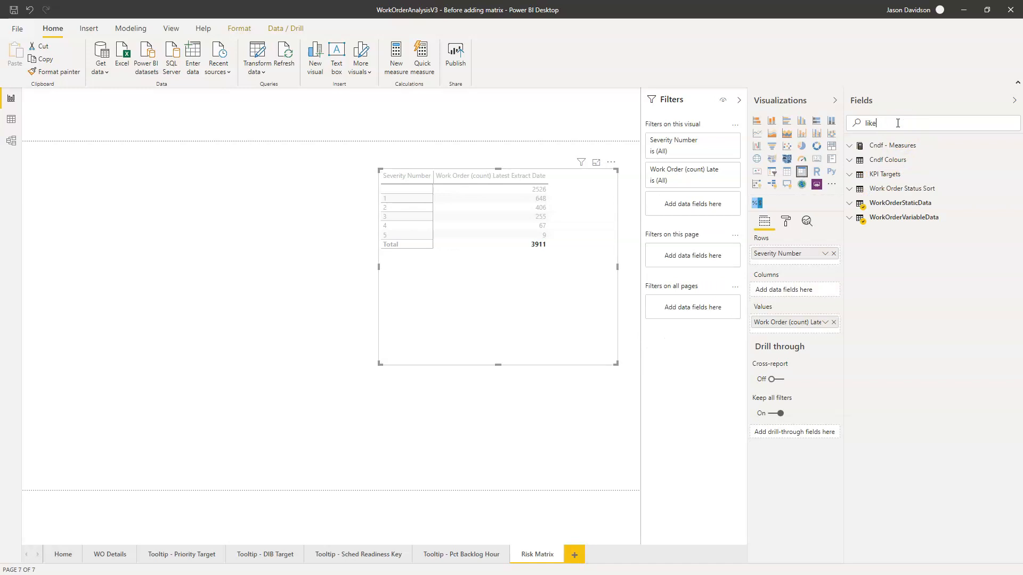
left_click_drag(899, 164, 799, 293)
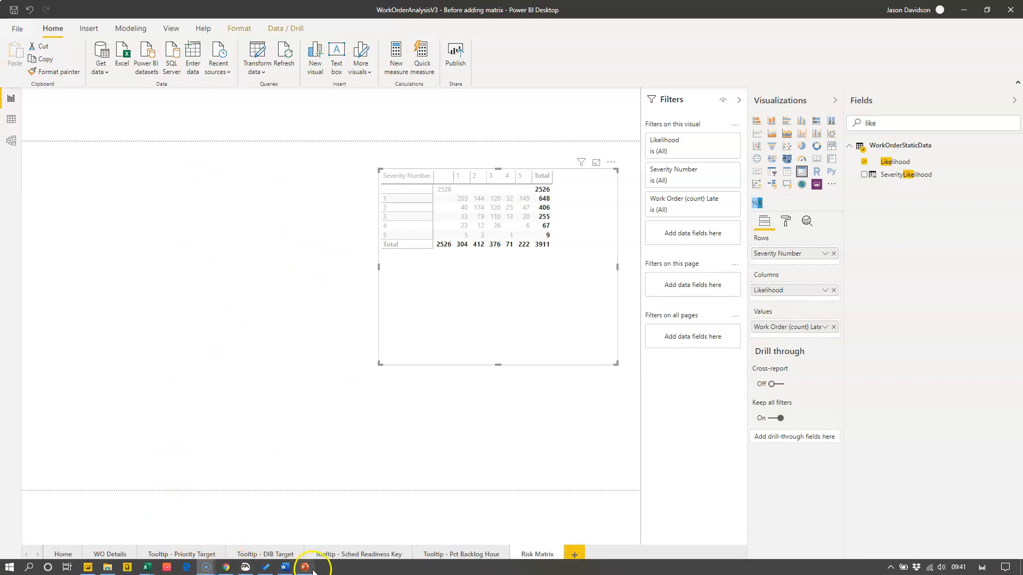
- Switch to the Work Order Risk Report presentation in PowerPoint and examine the cell and table size settings of the coloured risk matrix
left_click(313, 571)
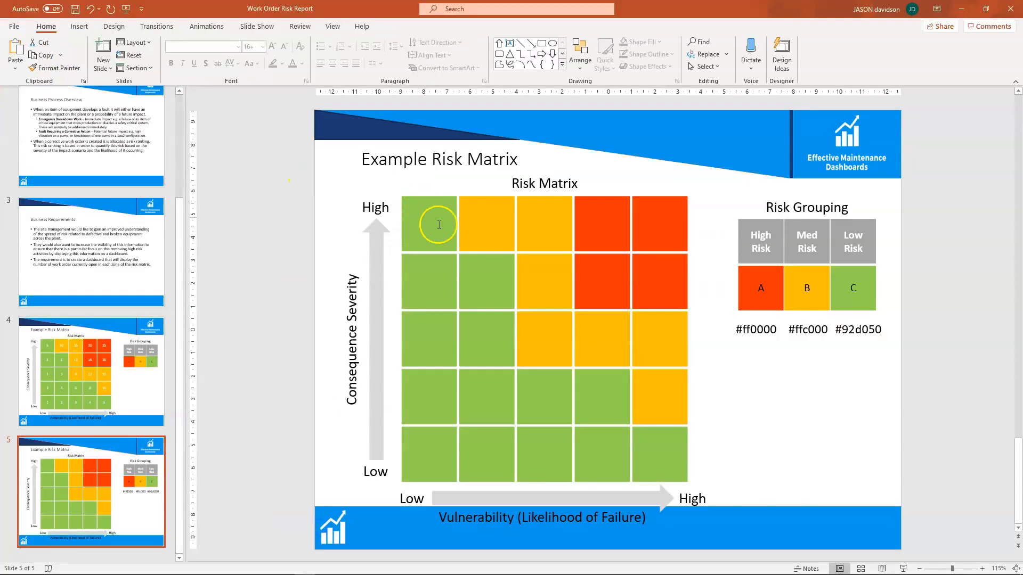
left_click(407, 215)
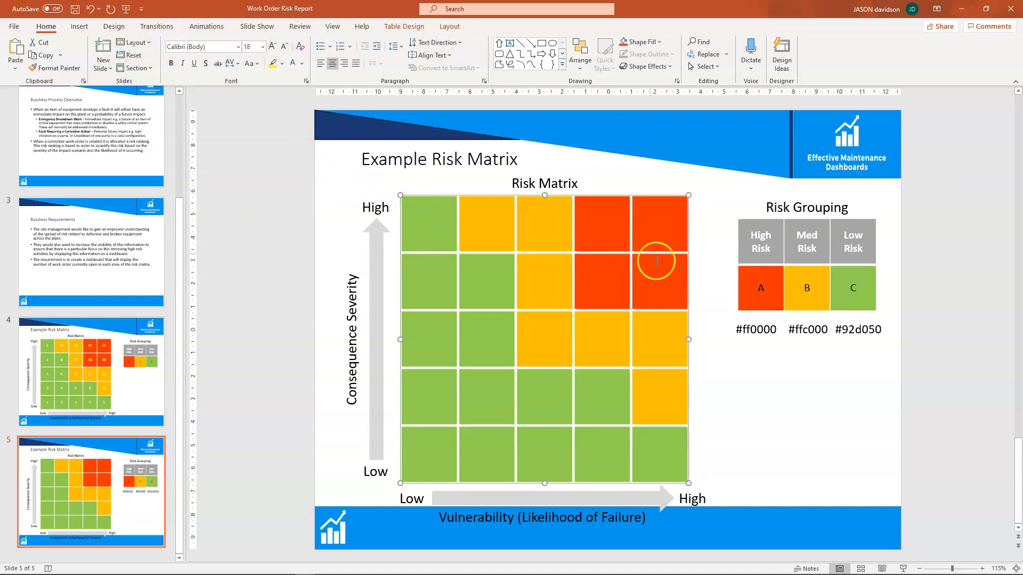
left_click(400, 26)
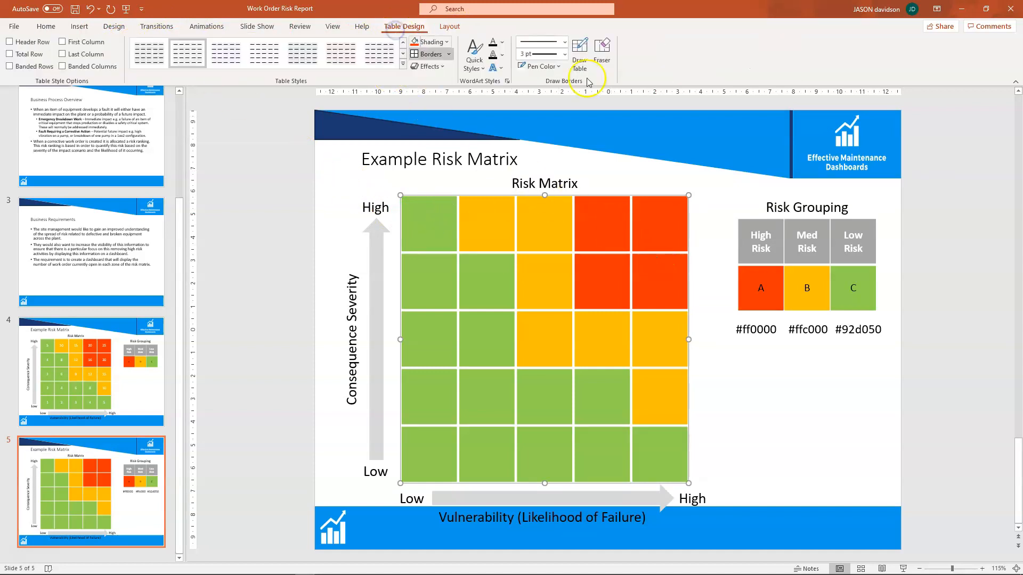
left_click(449, 27)
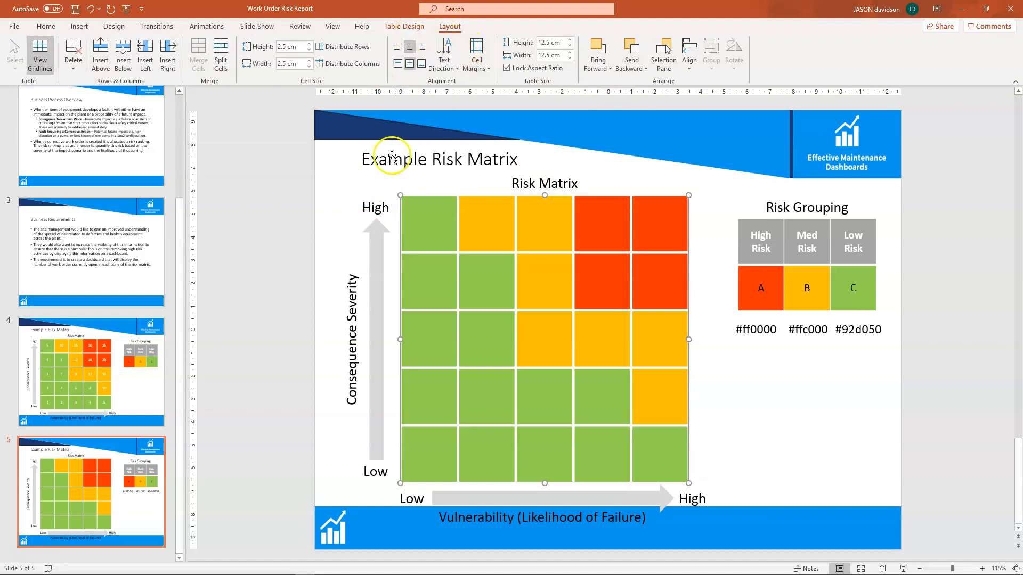
left_click(424, 223)
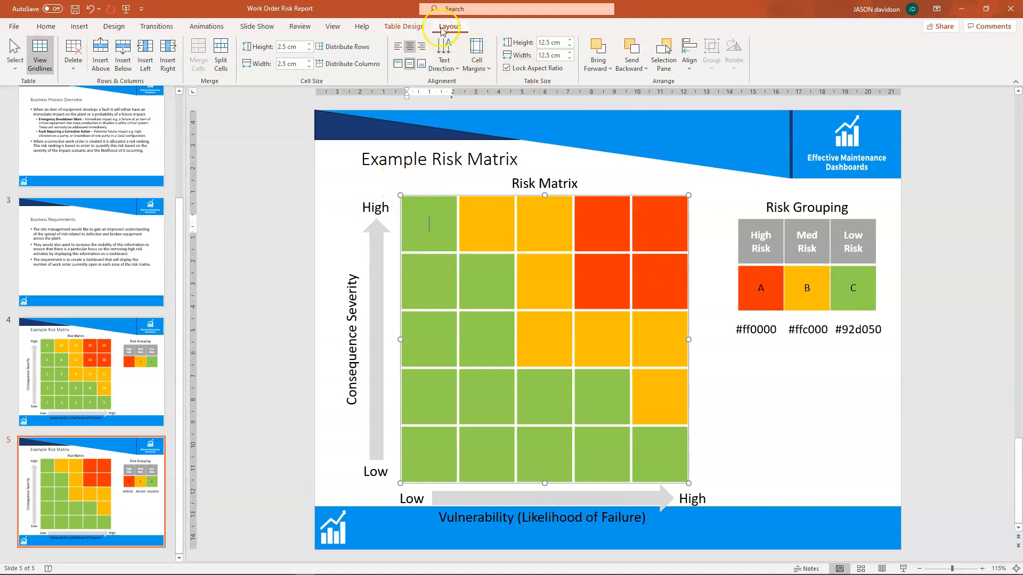
- Examine the coloured matrix table's design settings, its Save As Picture options without saving, and the labels and arrows surrounding it
left_click(404, 26)
left_click(421, 215)
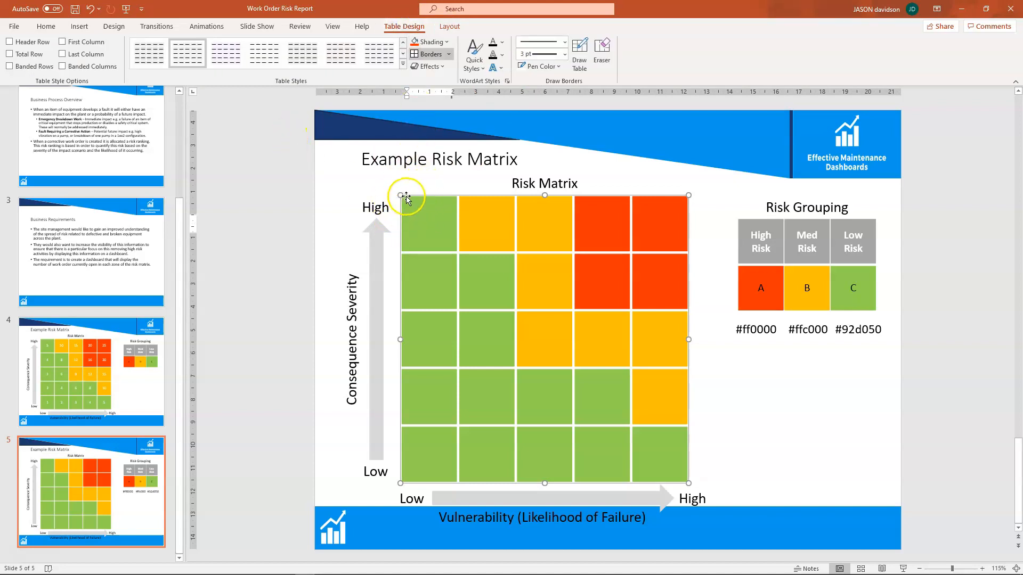
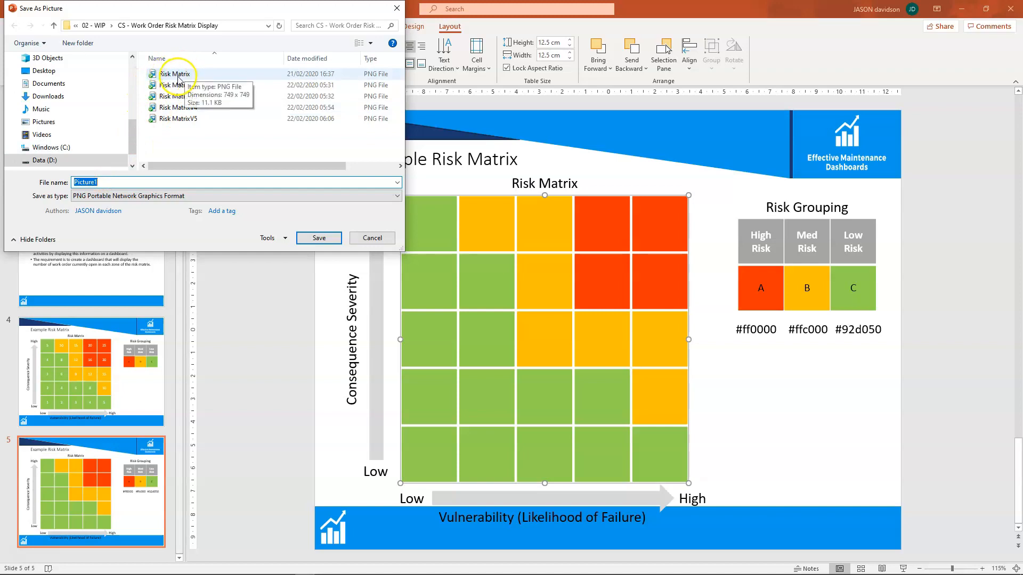
left_click(376, 238)
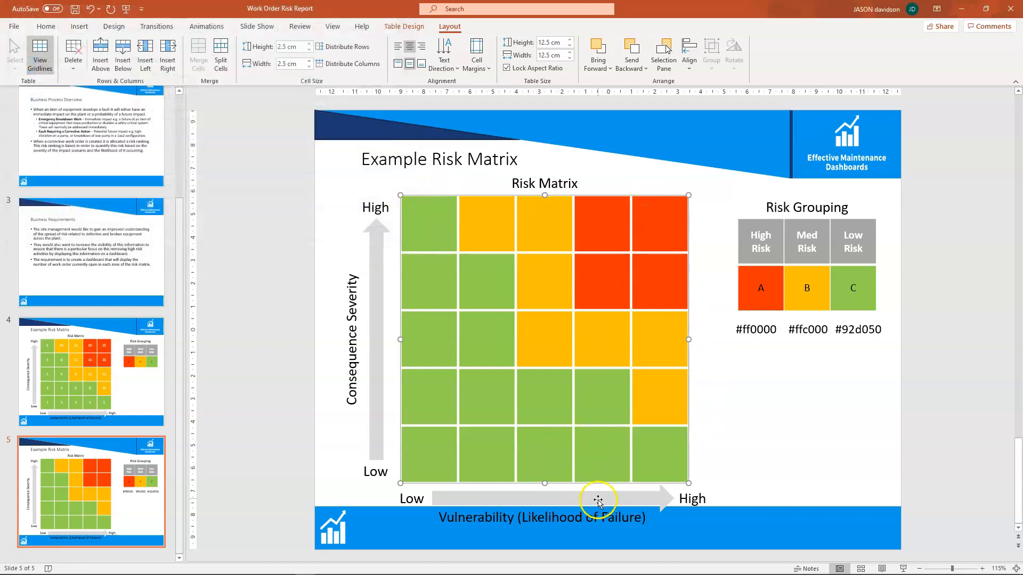
left_click_drag(309, 170, 726, 535)
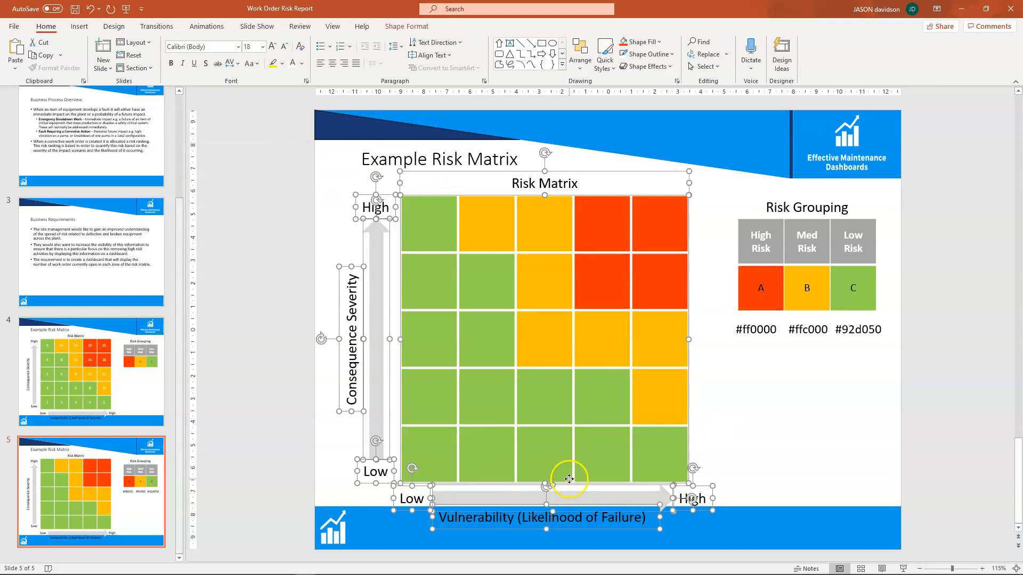
left_click(289, 230)
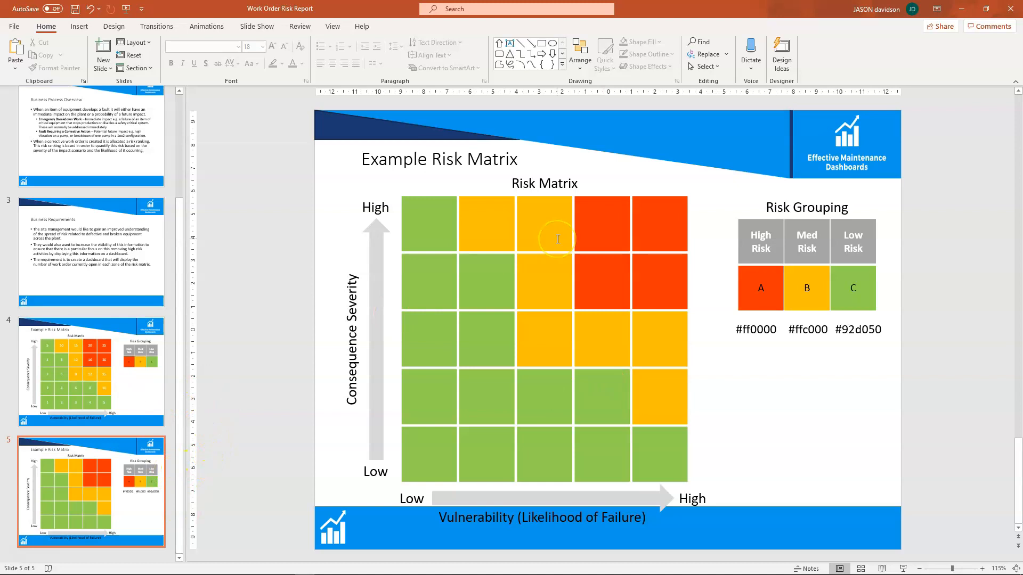
- Switch to the Synoptic Designer for Power BI page in Chrome and copy its web address
mouse_move(251, 572)
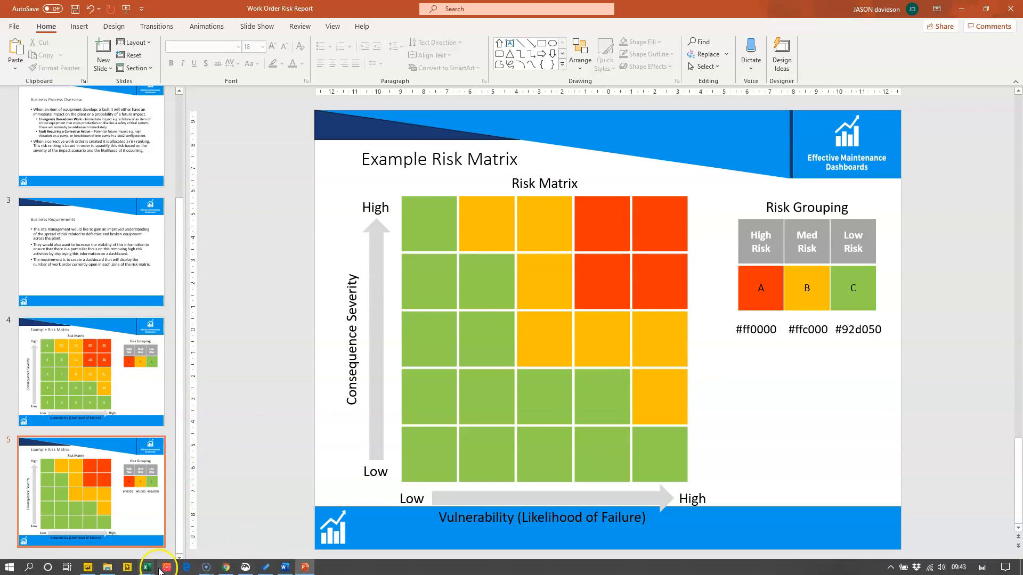
left_click(225, 567)
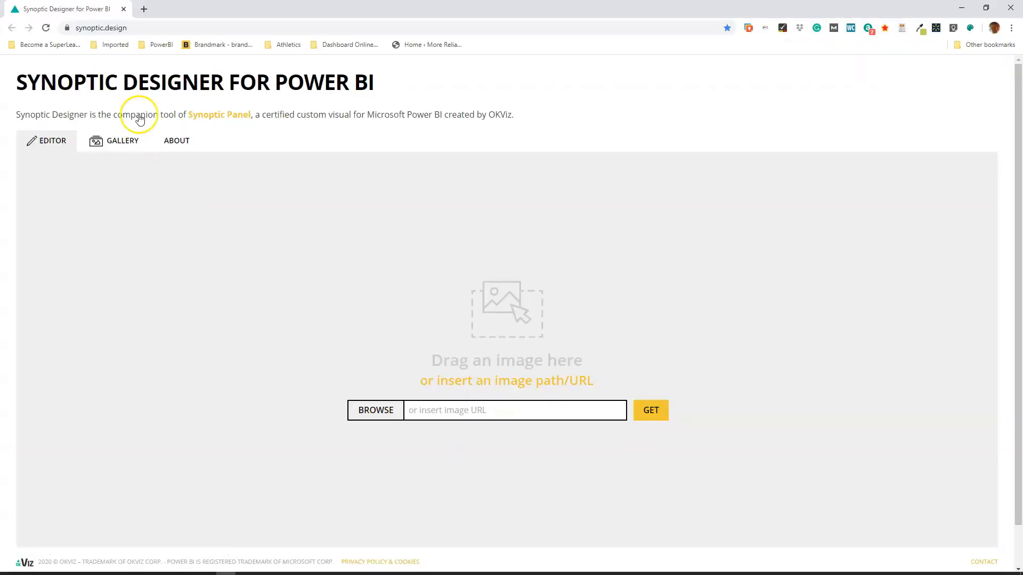
left_click(77, 25)
left_click_drag(103, 27, 68, 31)
key("ctrl+c")
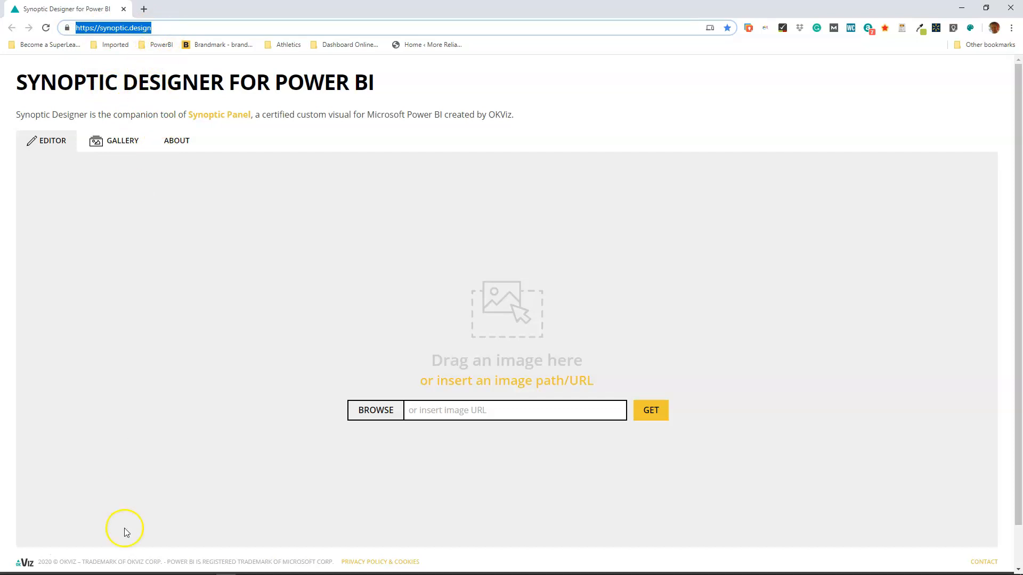
left_click(306, 565)
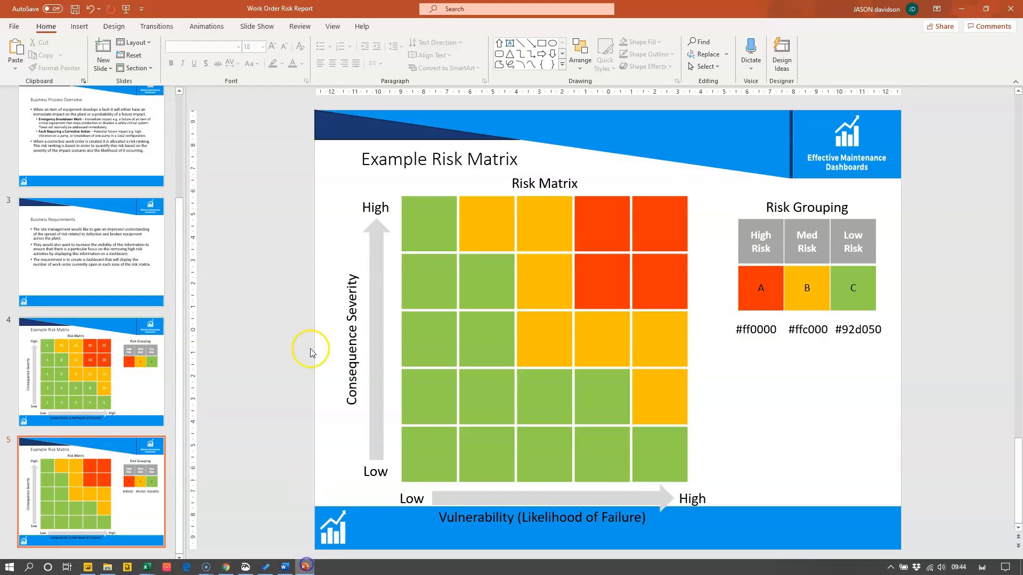
left_click(116, 555)
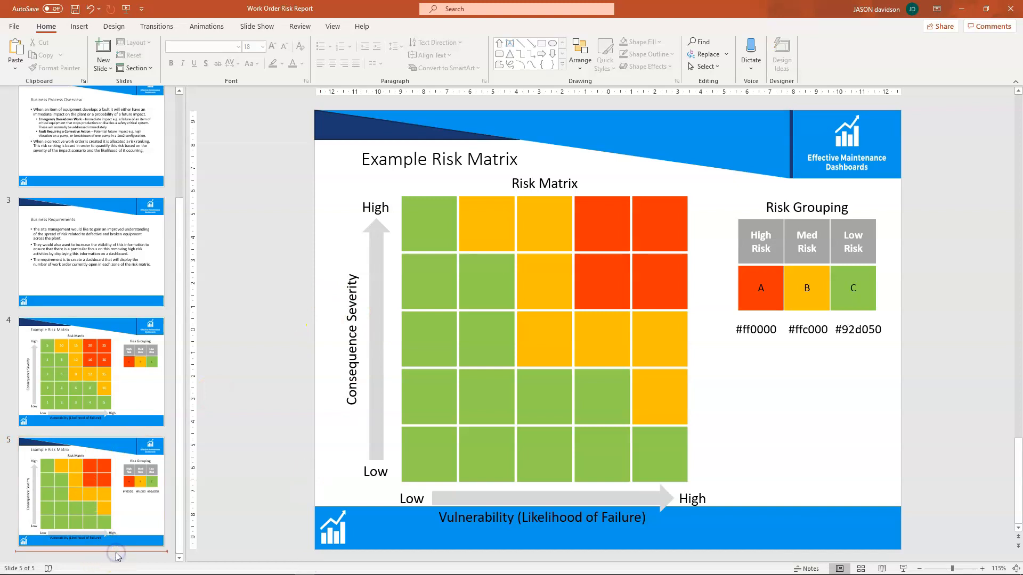
right_click(116, 555)
left_click(157, 531)
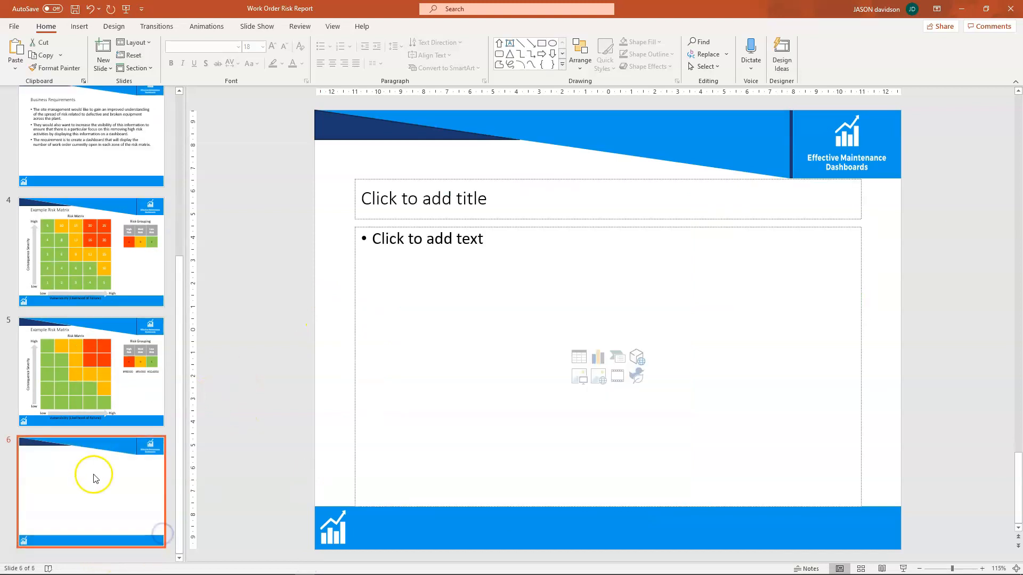
key("ctrl+v")
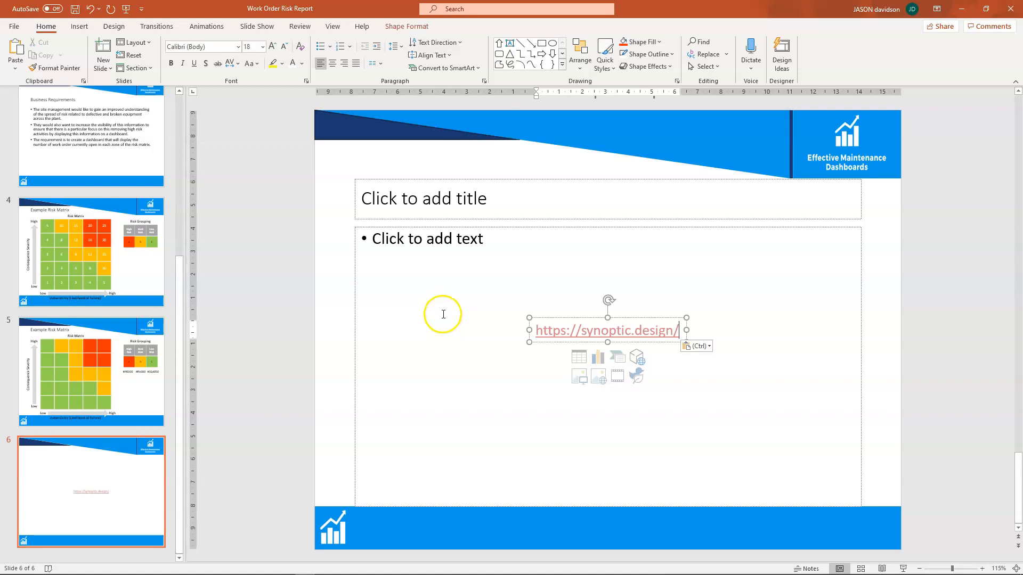
left_click(282, 232)
- Switch to Synoptic Designer in Chrome and load the Risk MatrixV3 image into the editor
mouse_move(304, 574)
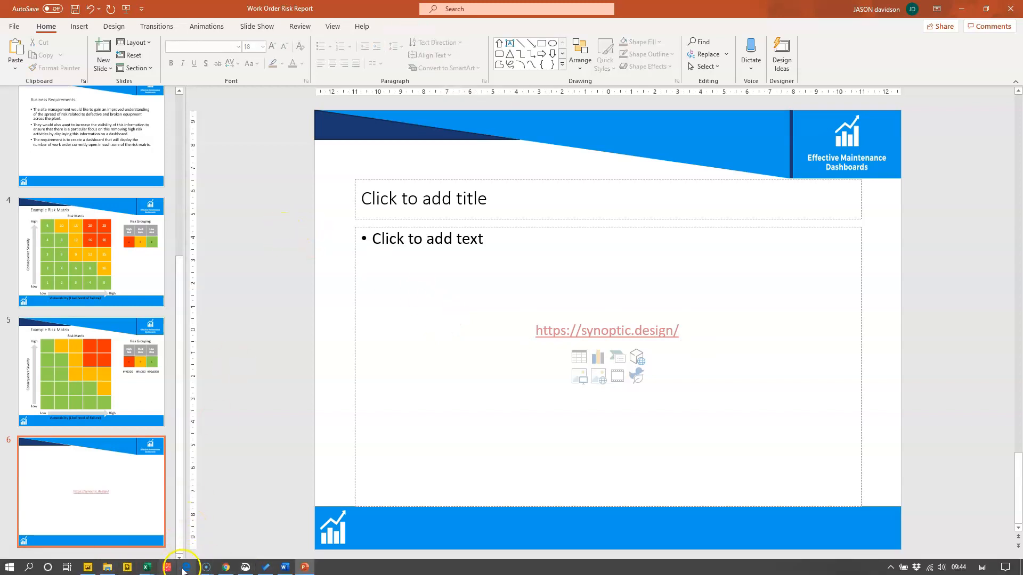
left_click(226, 567)
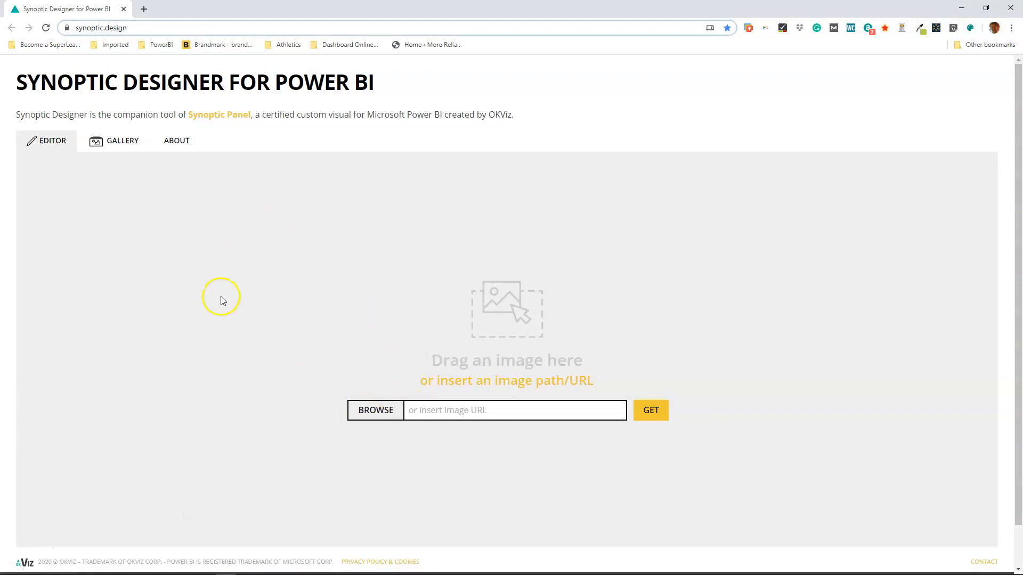
left_click(378, 412)
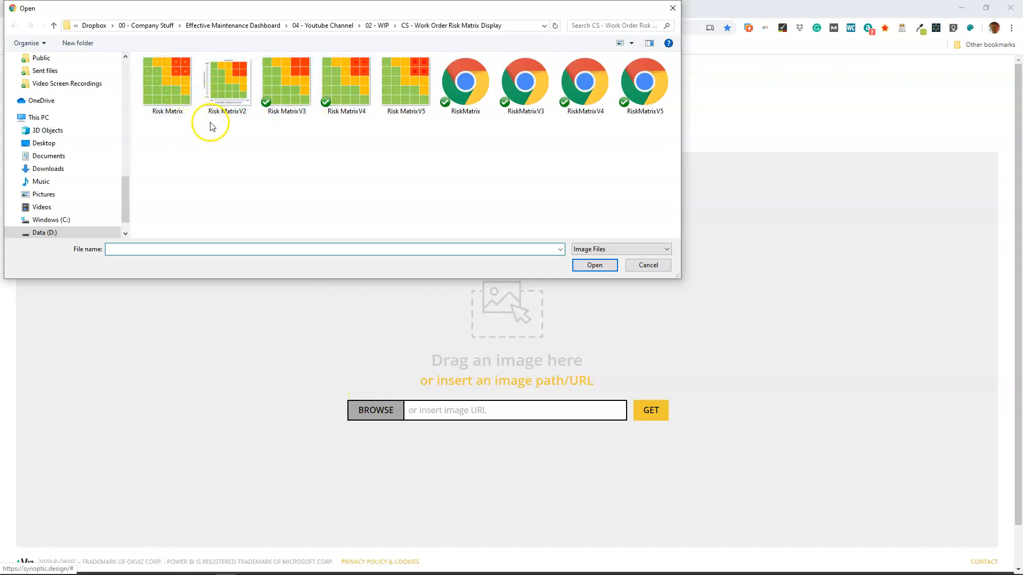
left_click(291, 78)
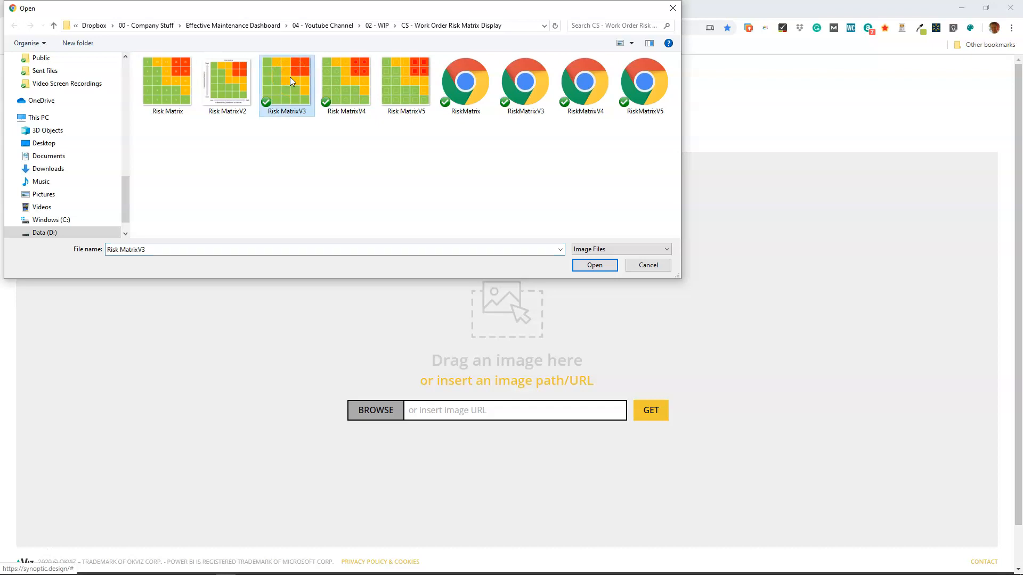
left_click(598, 266)
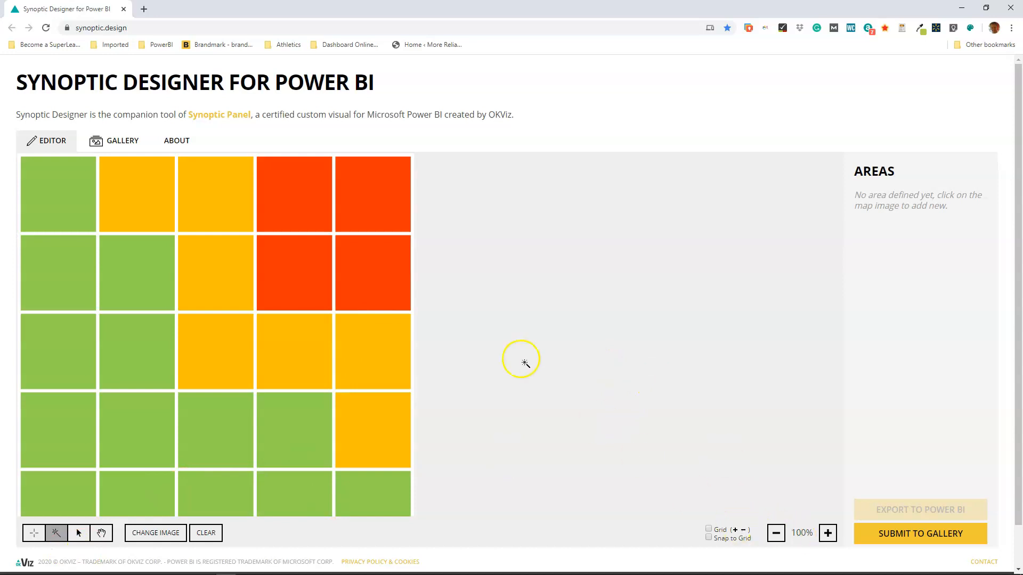
scroll(488, 287, "up", 1)
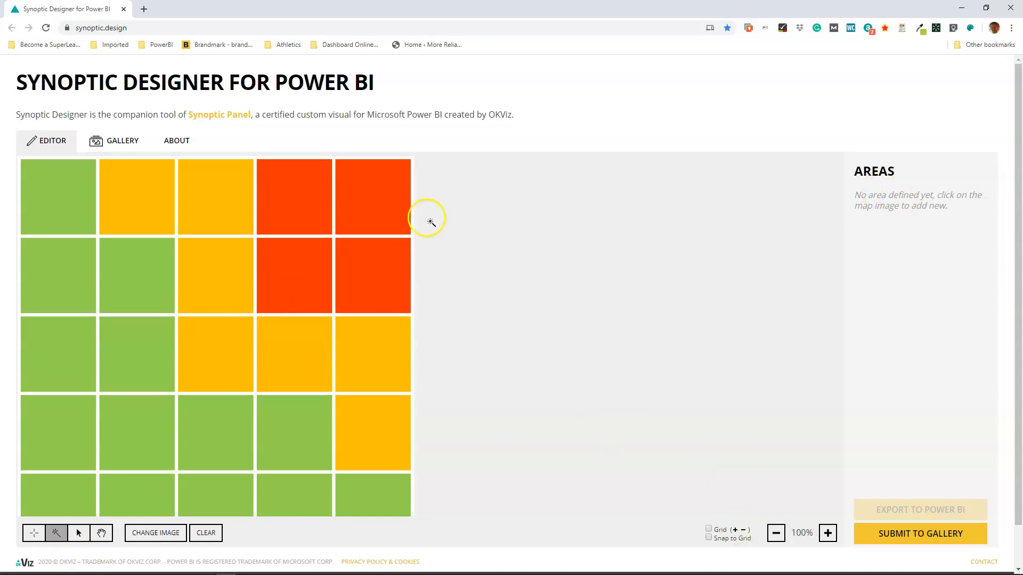
left_click(34, 535)
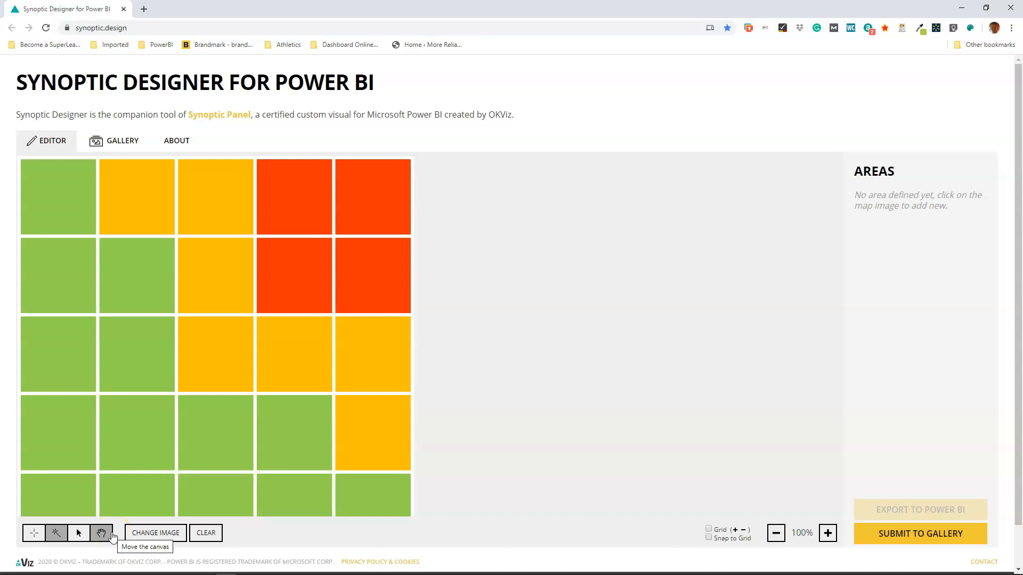
left_click(76, 530)
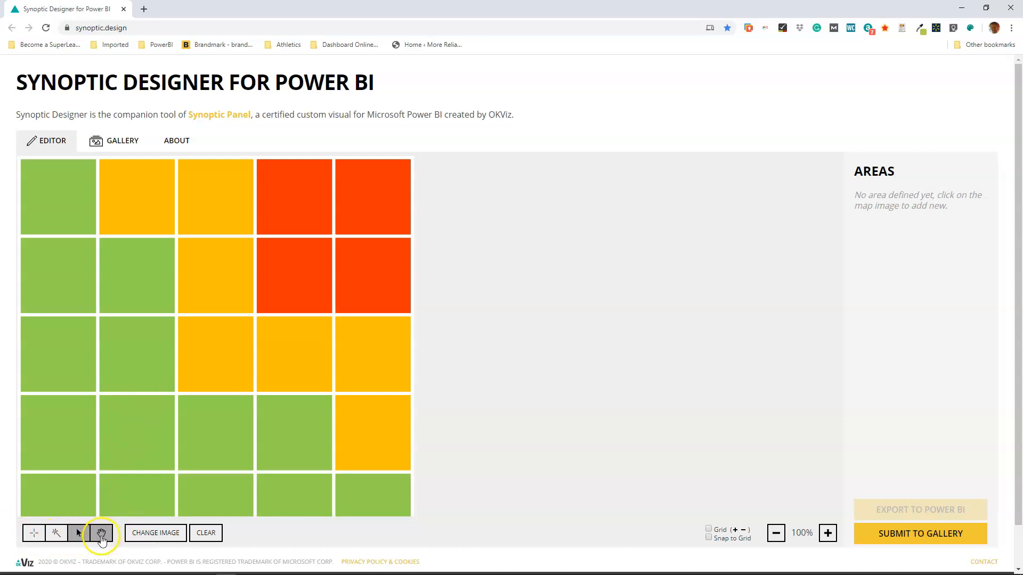
left_click(101, 534)
mouse_move(140, 424)
left_mouse_down()
mouse_move(183, 353)
mouse_move(171, 418)
mouse_move(151, 430)
mouse_move(156, 420)
left_mouse_up()
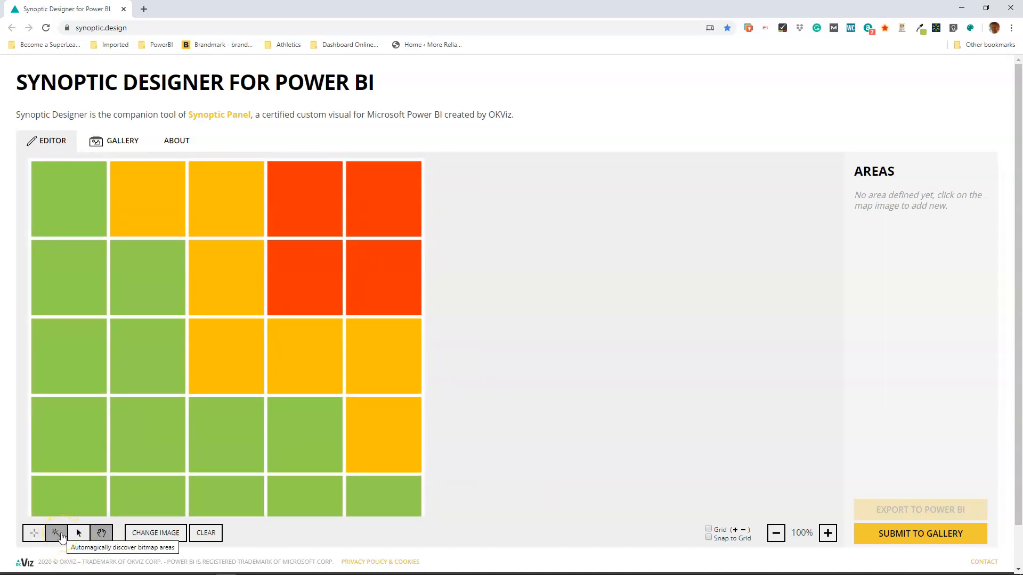
- Use automatic bitmap area discovery to define the matrix's five first-row cells as areas 51, 52, 53, 54 and 55
left_click(57, 533)
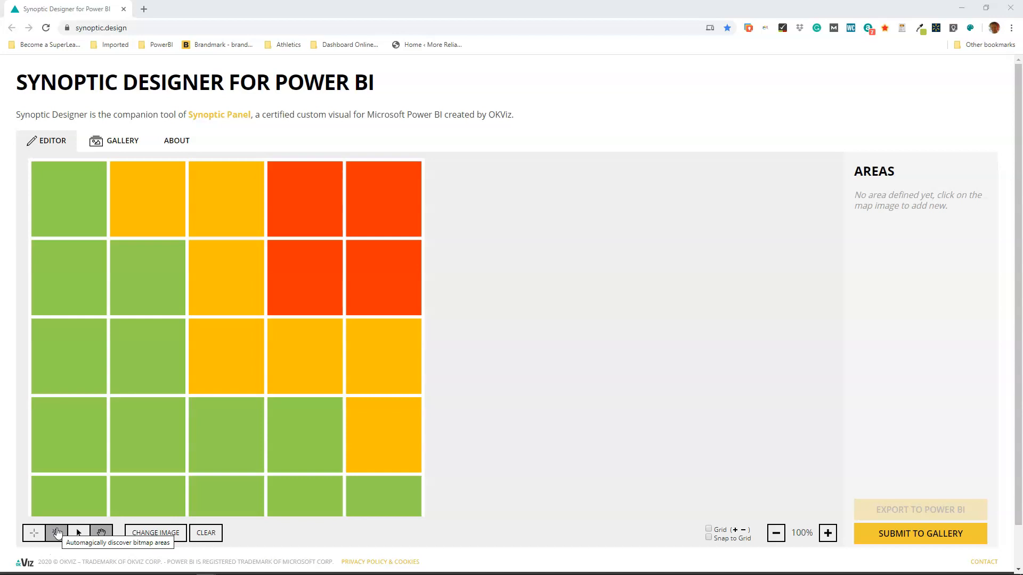
left_click(57, 533)
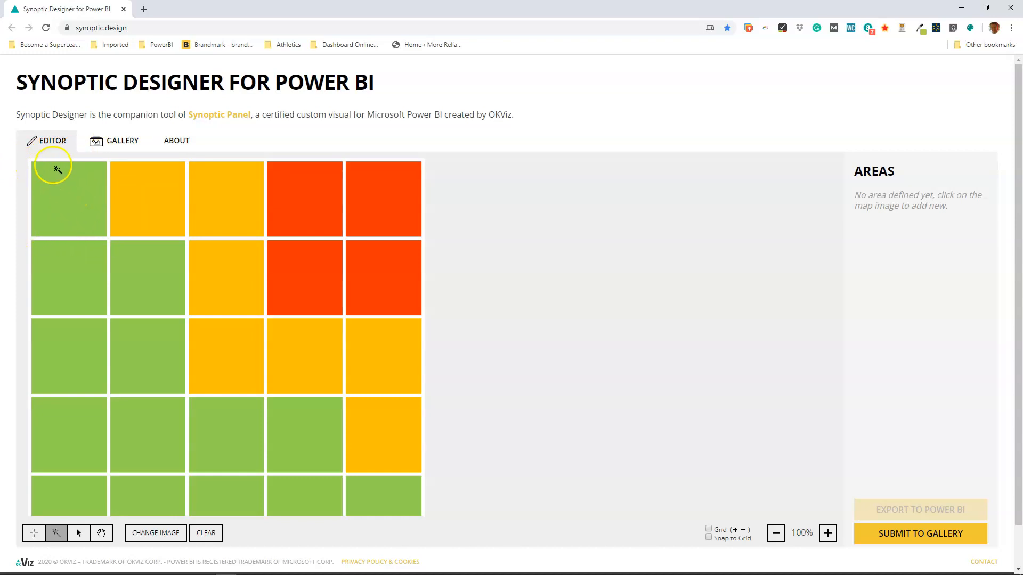
left_click(63, 198)
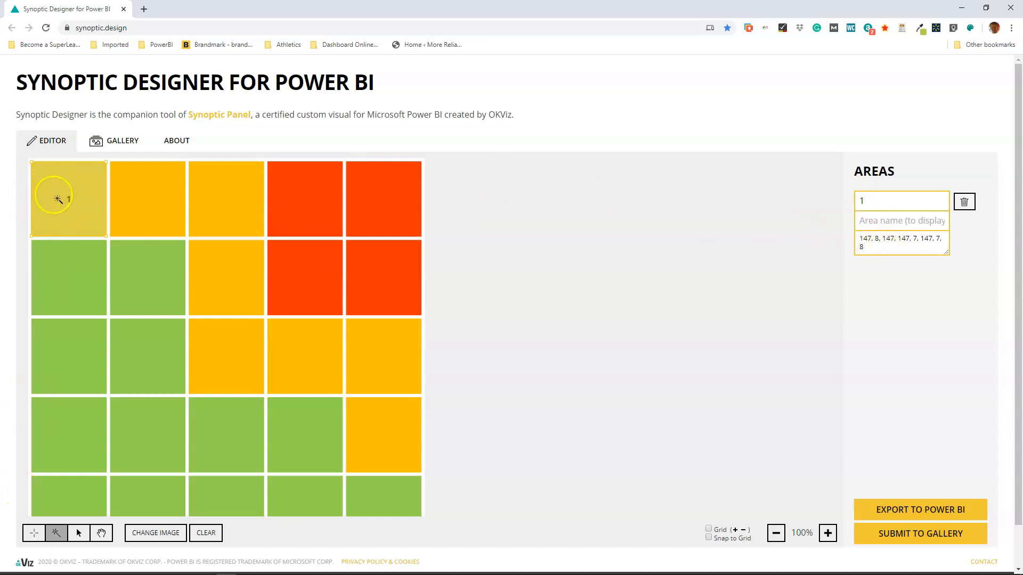
left_click_drag(871, 199, 847, 200)
type("51")
left_click(144, 208)
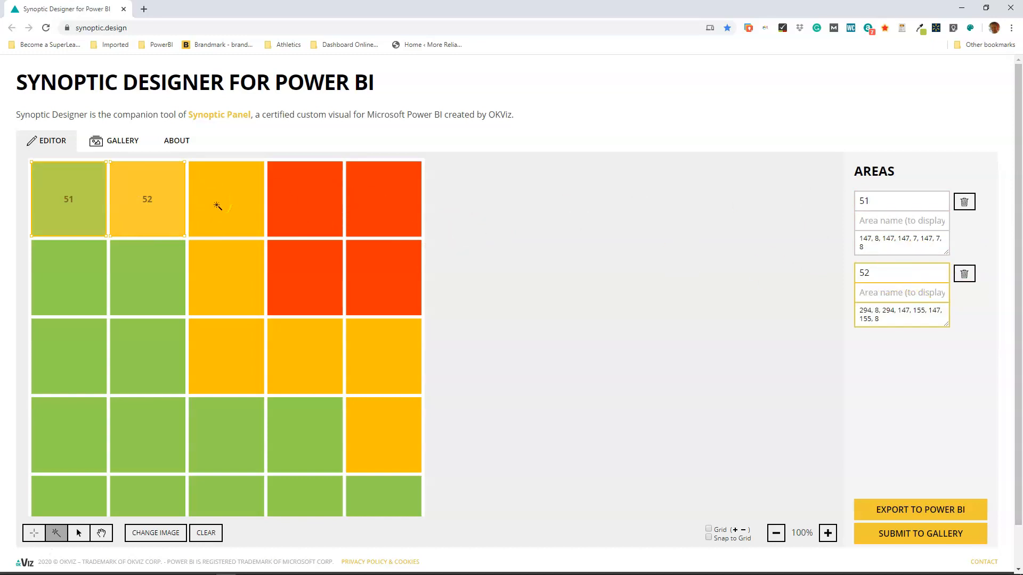
left_click(214, 202)
left_click(305, 210)
left_click(379, 214)
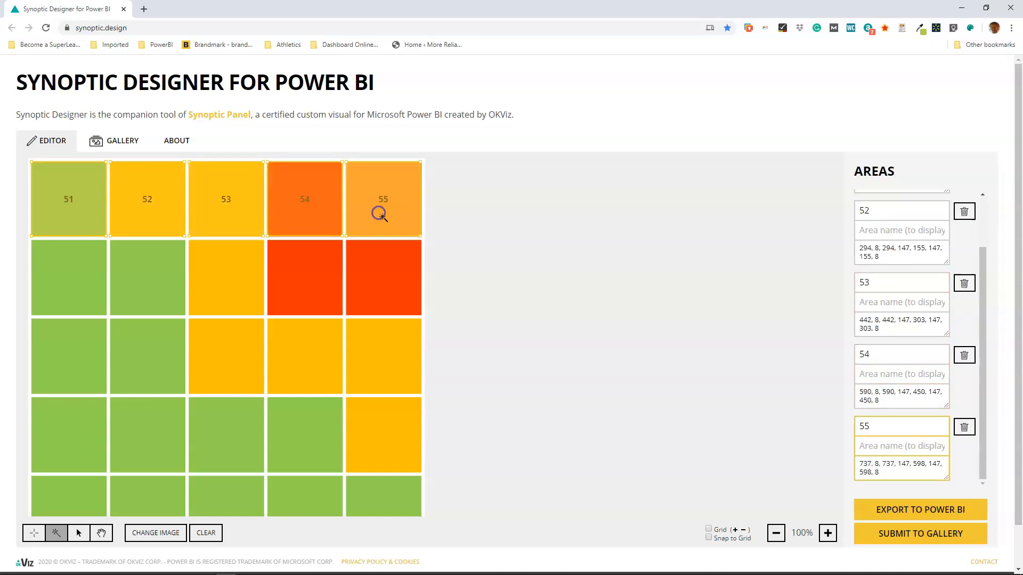
- Define the five cells of the matrix's second row as areas 41, 42, 43, 44 and 45
left_click(61, 269)
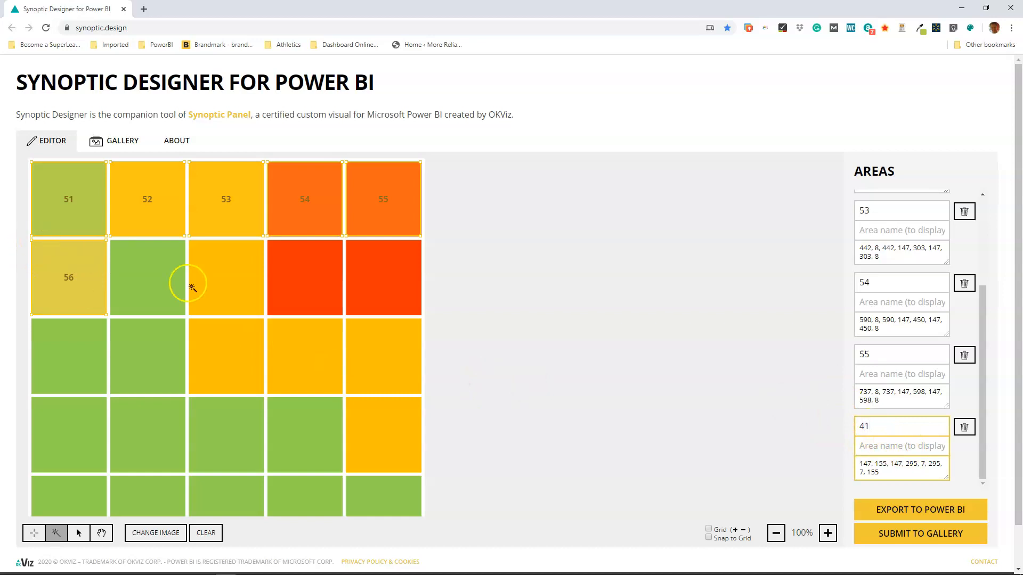
left_click(145, 270)
left_click(220, 288)
left_click(304, 283)
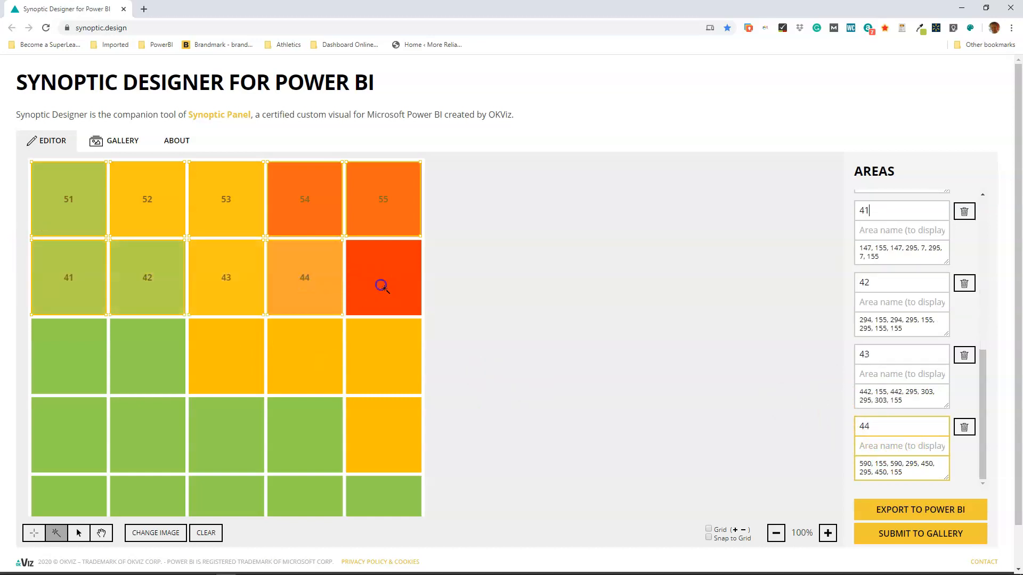
left_click(381, 286)
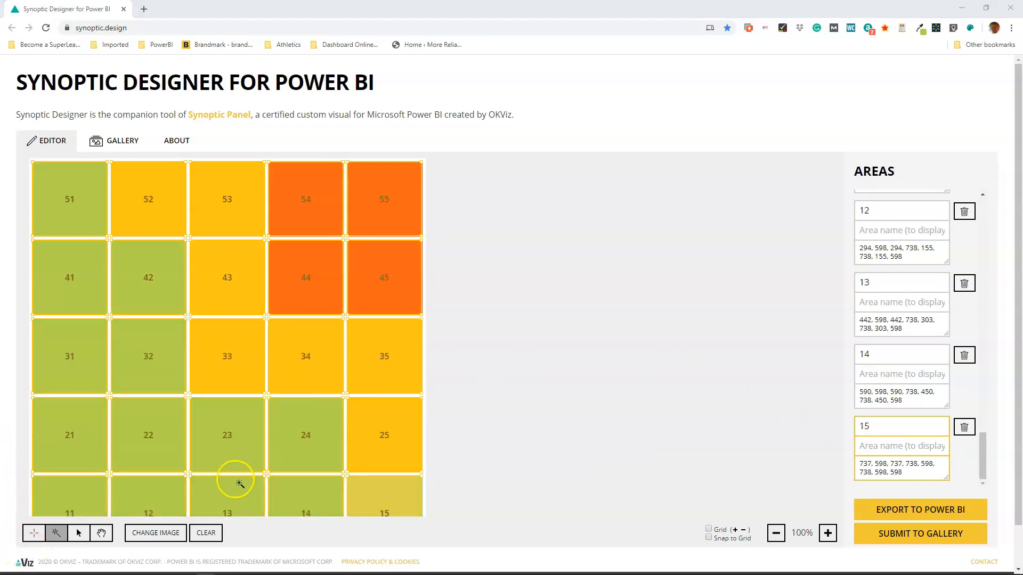
- Export the mapped matrix to Power BI and open the save dialog for the exported image
left_click(101, 532)
left_click_drag(464, 331, 500, 322)
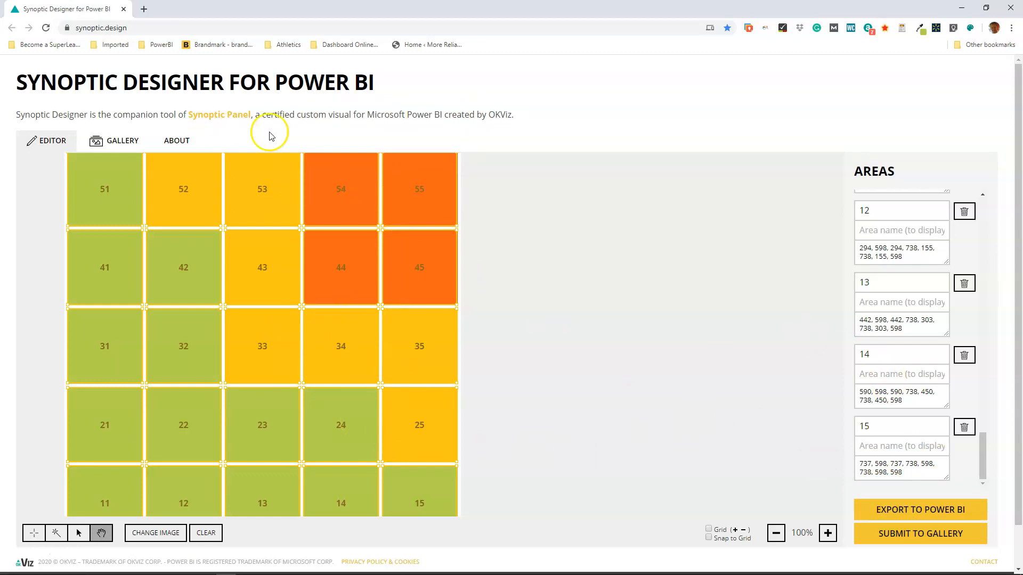
left_click(898, 512)
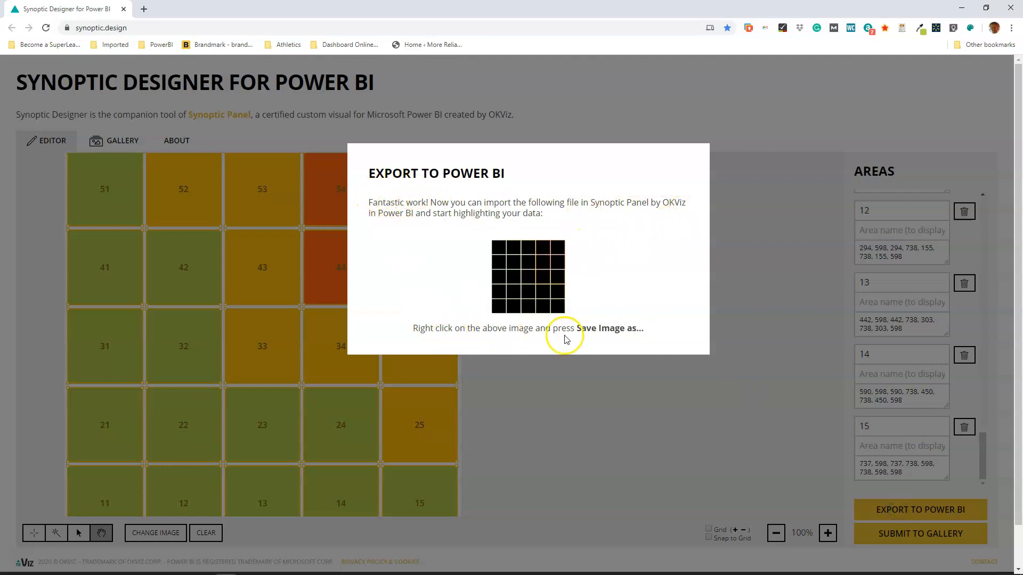
right_click(535, 277)
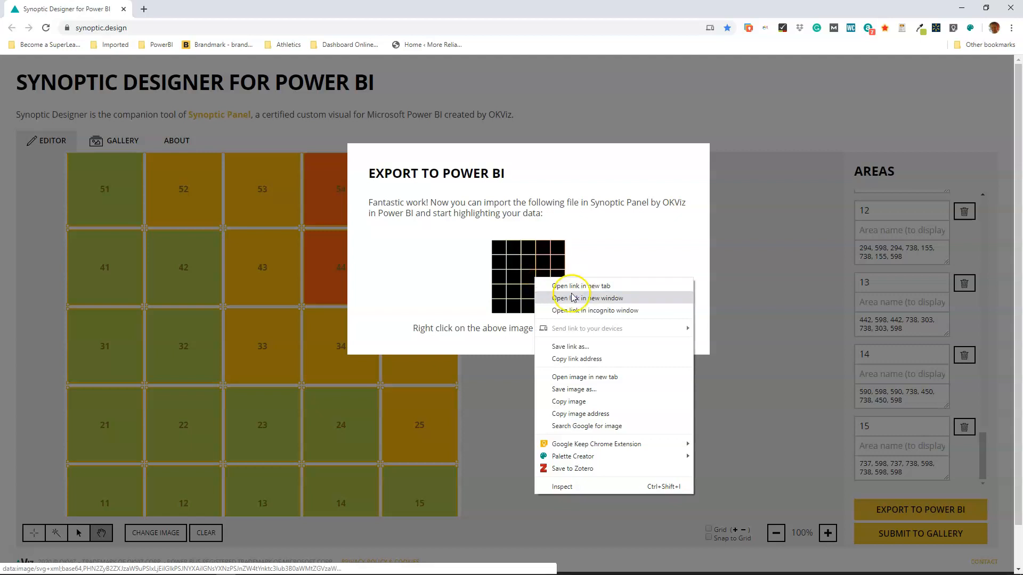
left_click(585, 390)
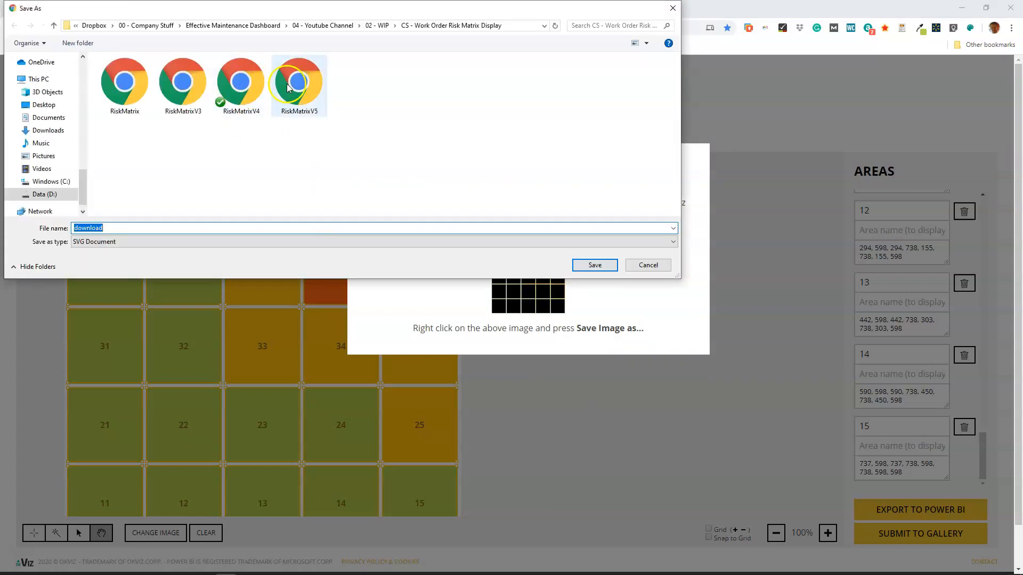
- Save the exported matrix image as an SVG document named Risk MatrixV6 in the Work Order Risk Matrix Display folder
left_click(139, 228)
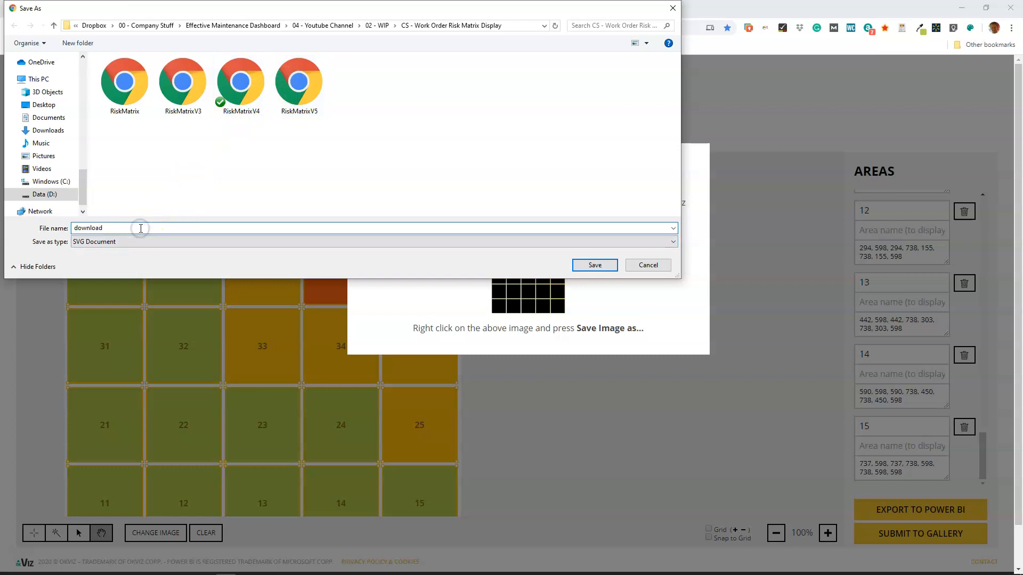
type("Ruis")
key("BackSpace")
type("i")
key("Down")
key("Down")
key("Down")
key("Down")
key("Down")
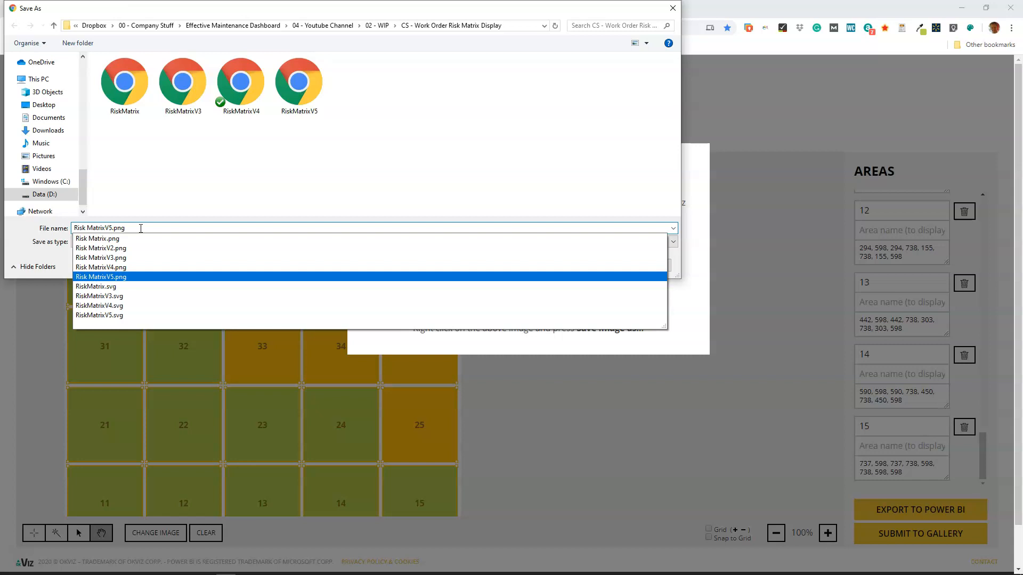
left_click(141, 228)
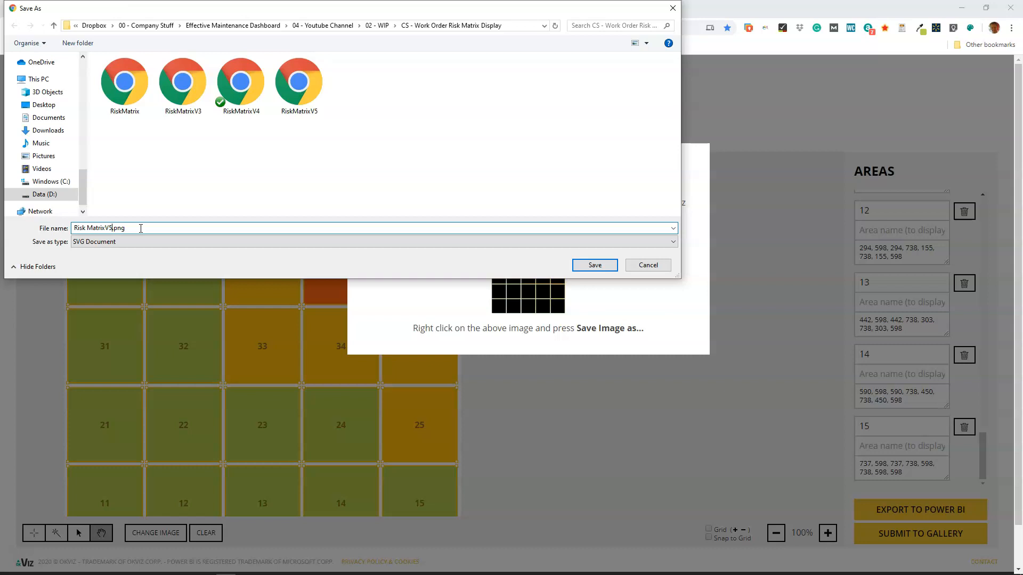
key("Delete")
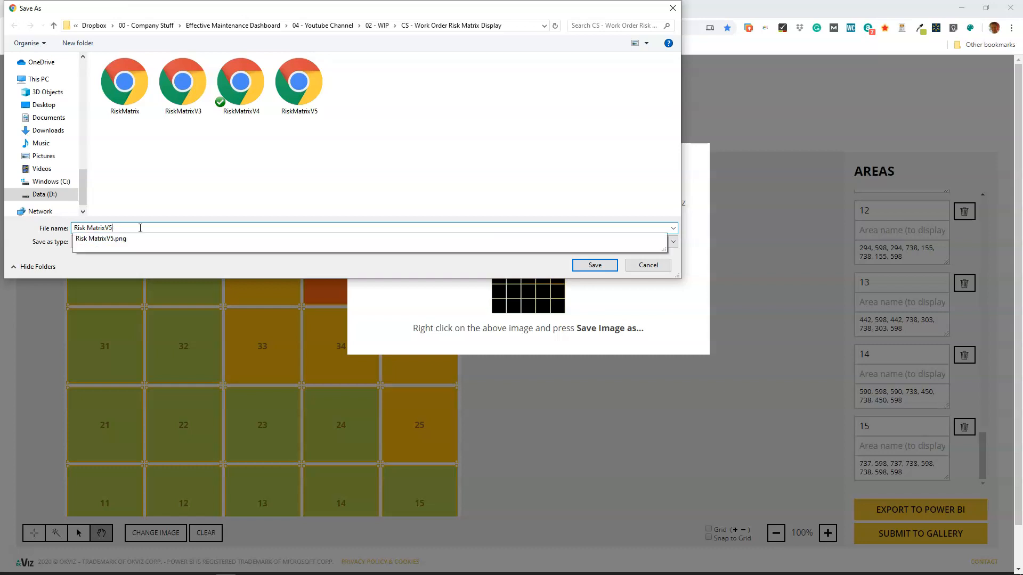
key("BackSpace")
type("6")
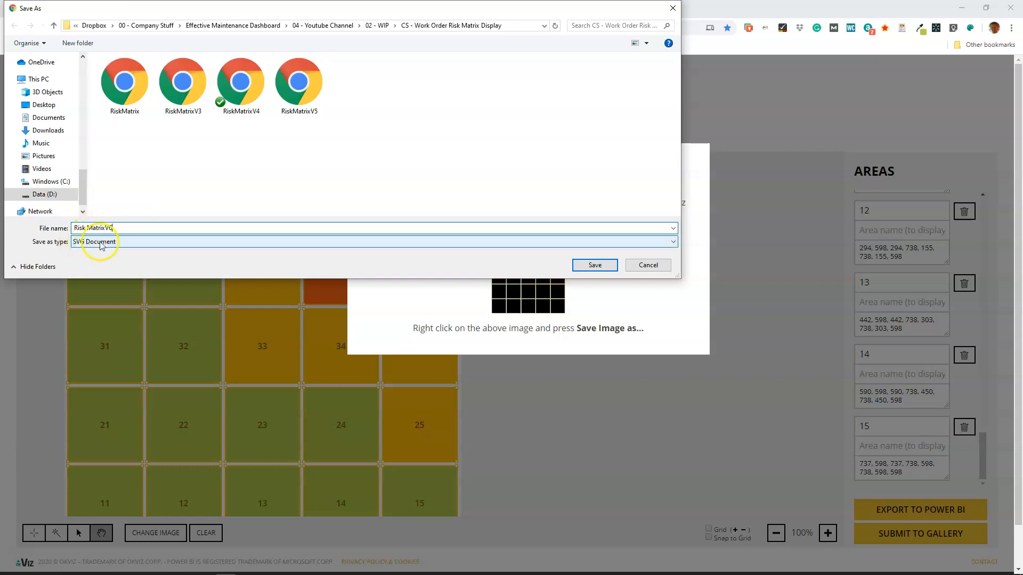
left_click(602, 264)
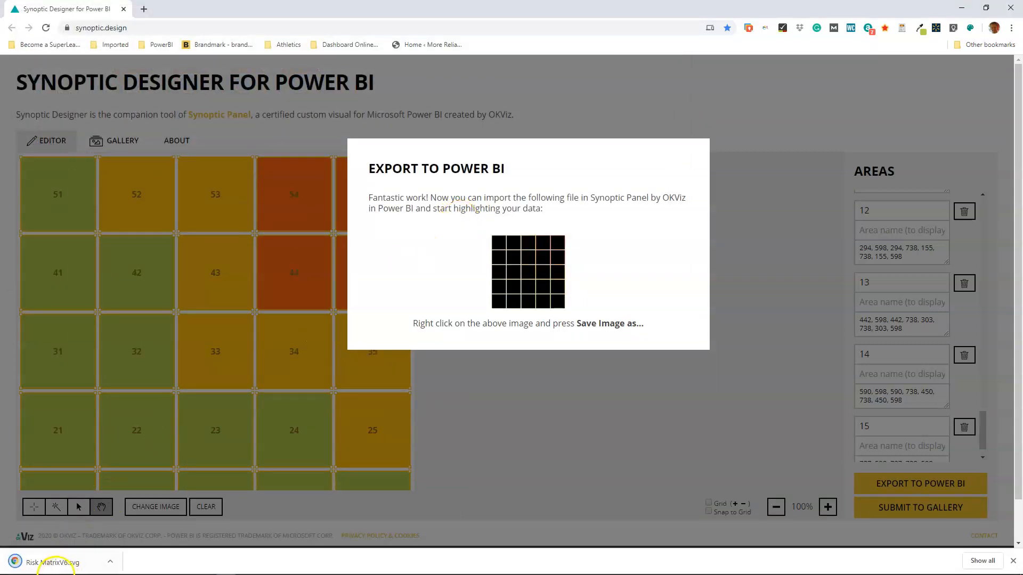
- Switch to Power BI Desktop and import the Synoptic Panel by OKViz visual from AppSource
left_click(25, 557)
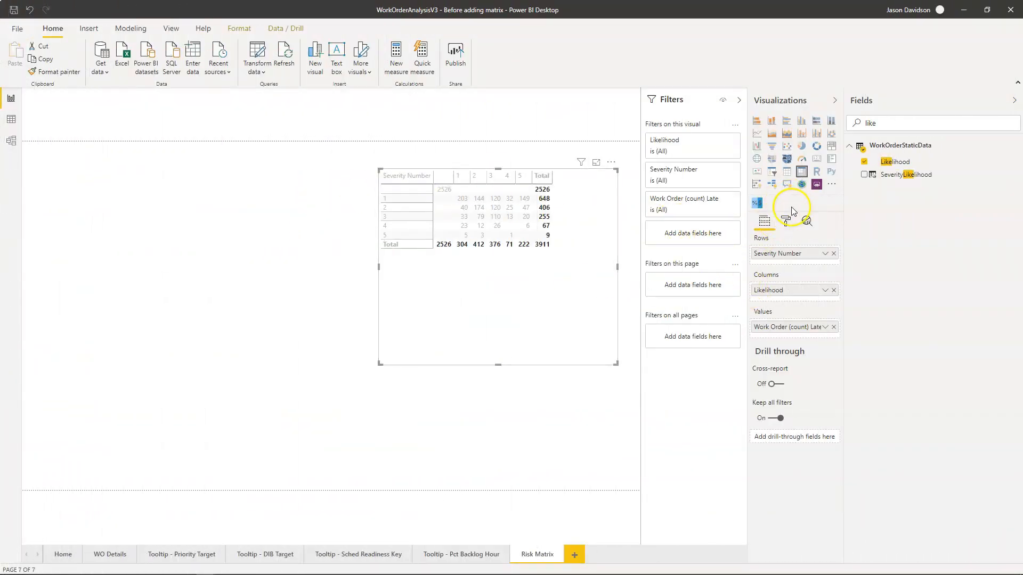
left_click(833, 185)
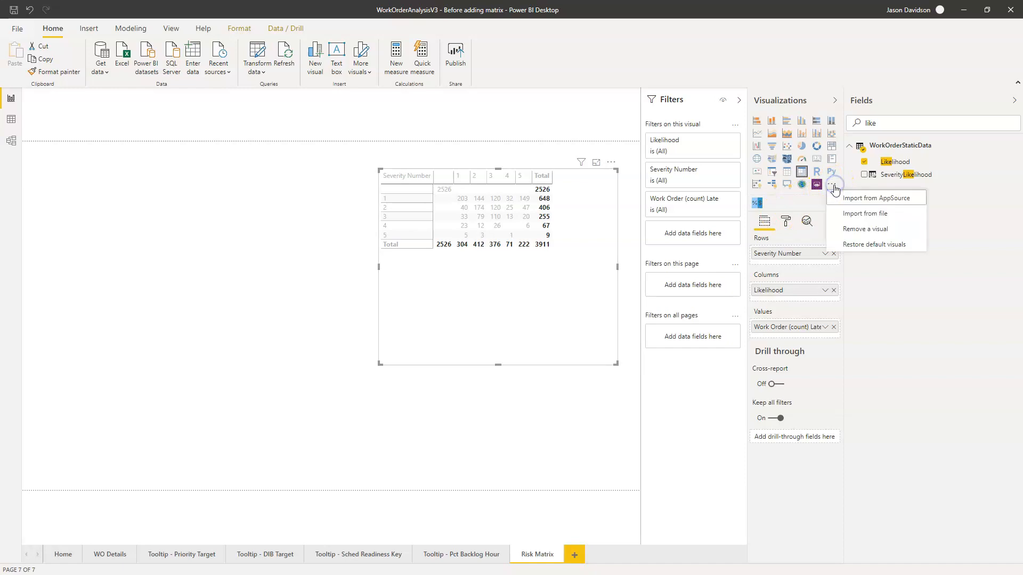
left_click(855, 202)
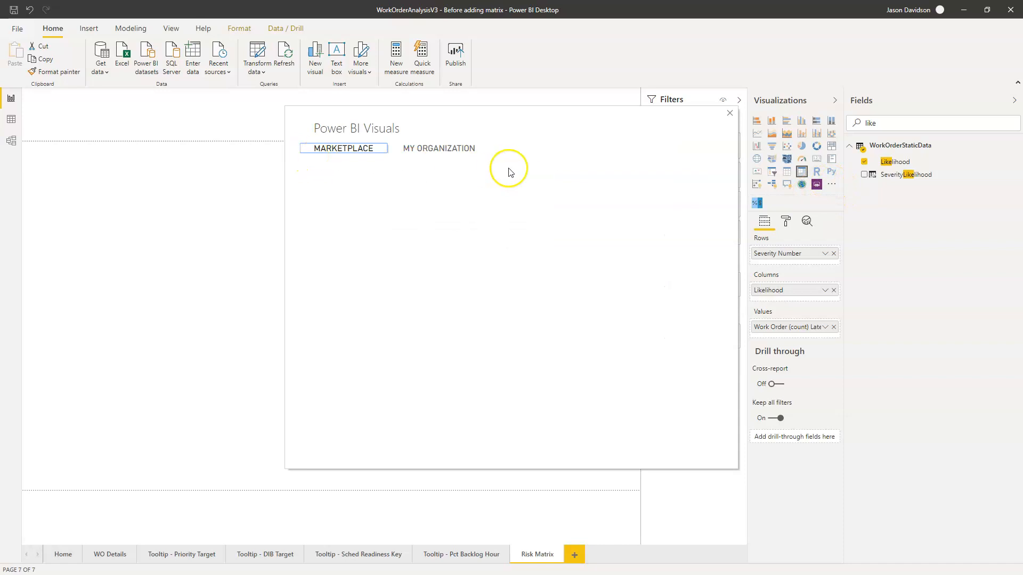
left_click(341, 198)
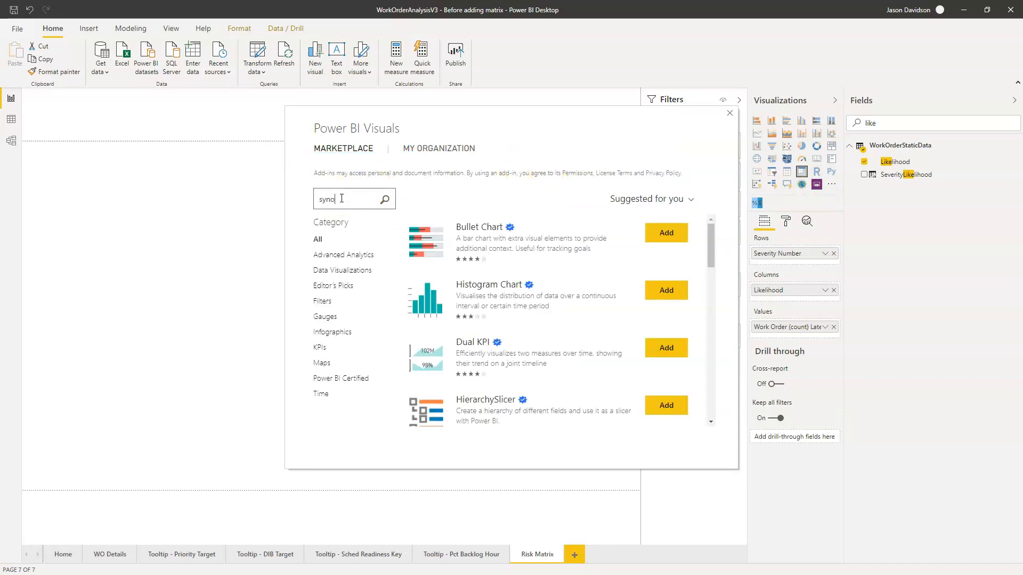
left_click(384, 200)
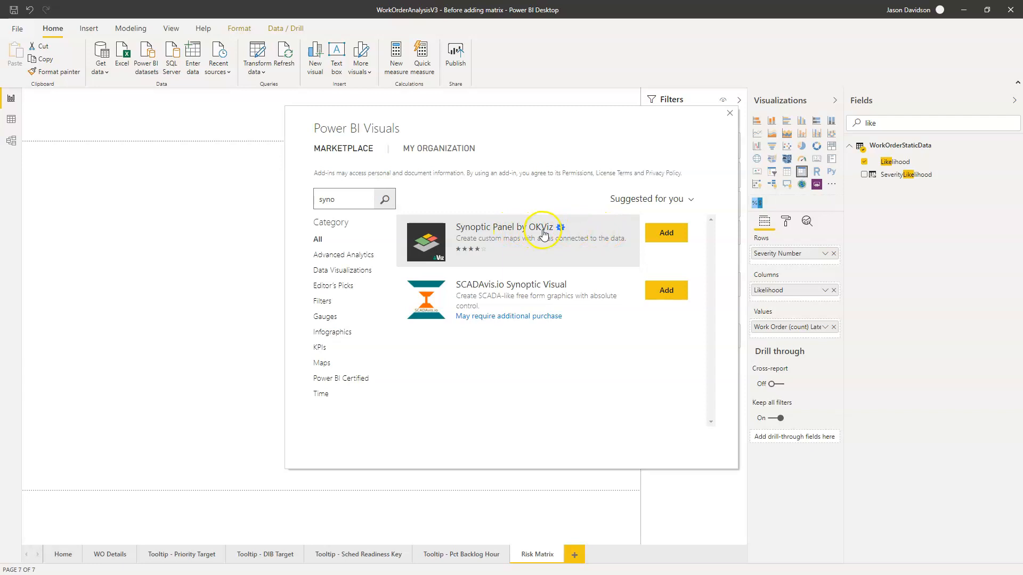
left_click(666, 233)
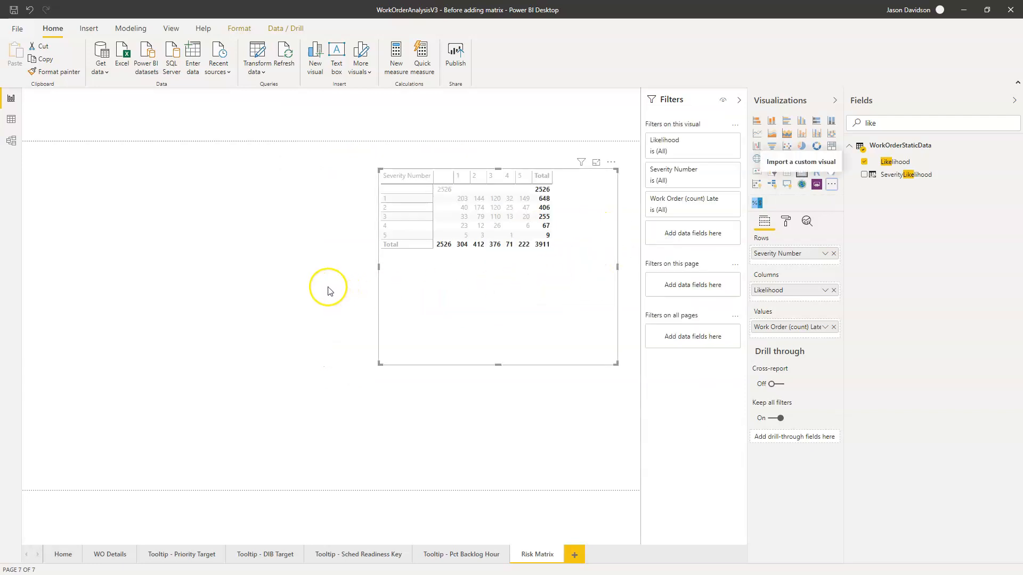
left_click(609, 309)
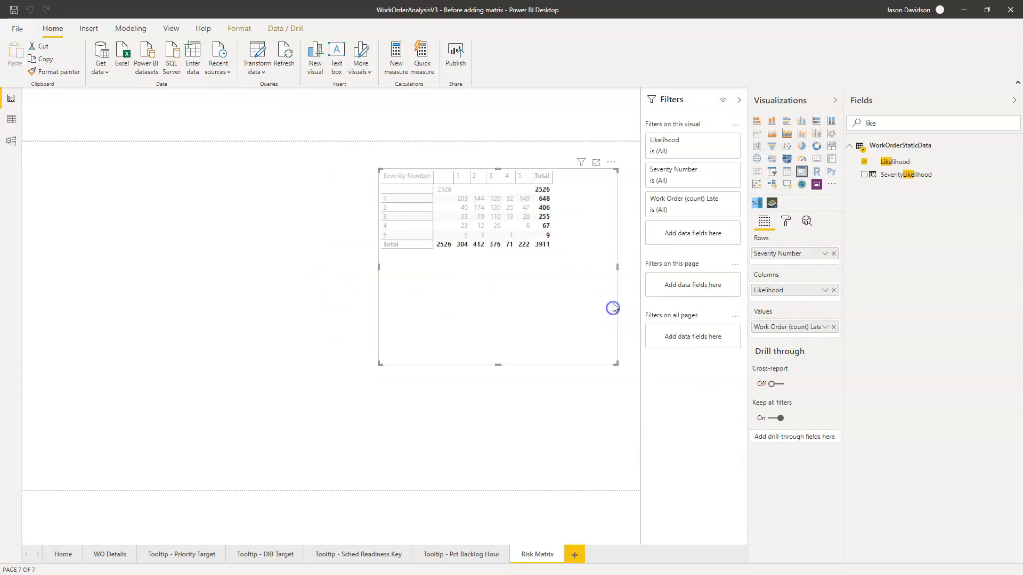
- Add a Synoptic Panel visual to the Risk Matrix page and enlarge it beside the severity table
left_click(273, 308)
left_click(775, 209)
left_click_drag(96, 341, 8, 263)
left_click_drag(235, 263, 301, 221)
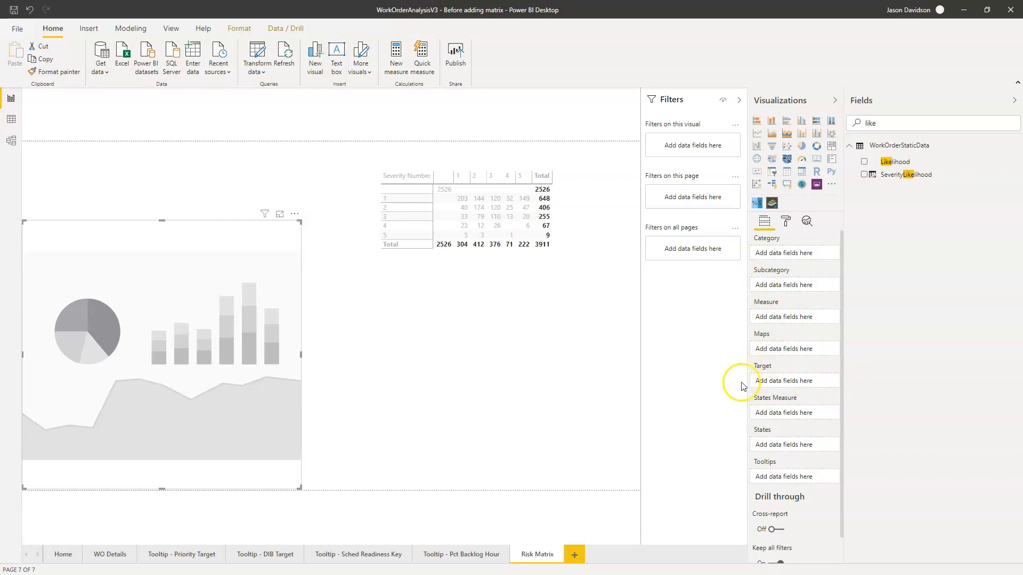
- Widen the visual's field wells area and assign SeverityLikelihood as the Synoptic Panel's category
left_click_drag(749, 380, 712, 382)
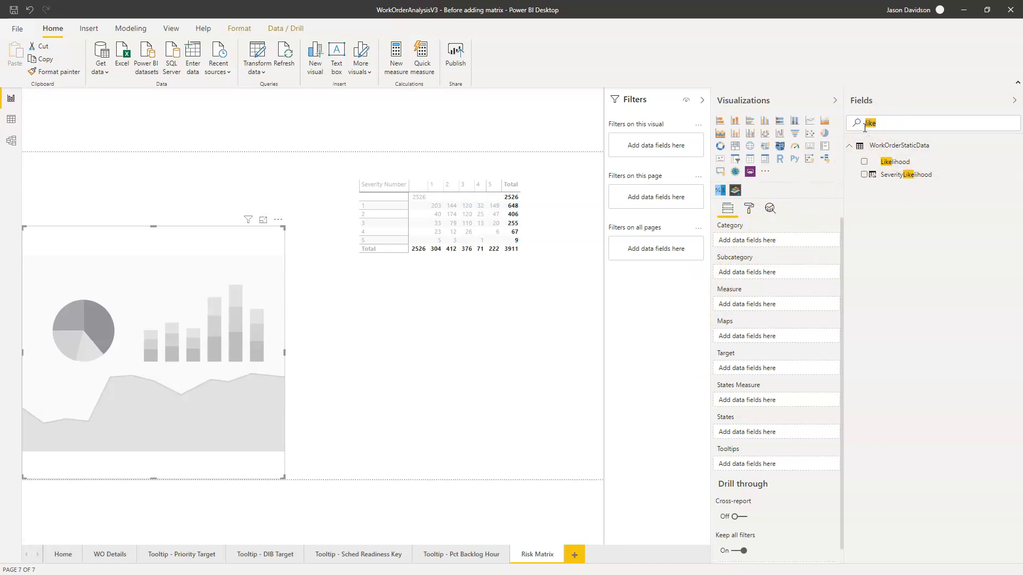
type("v")
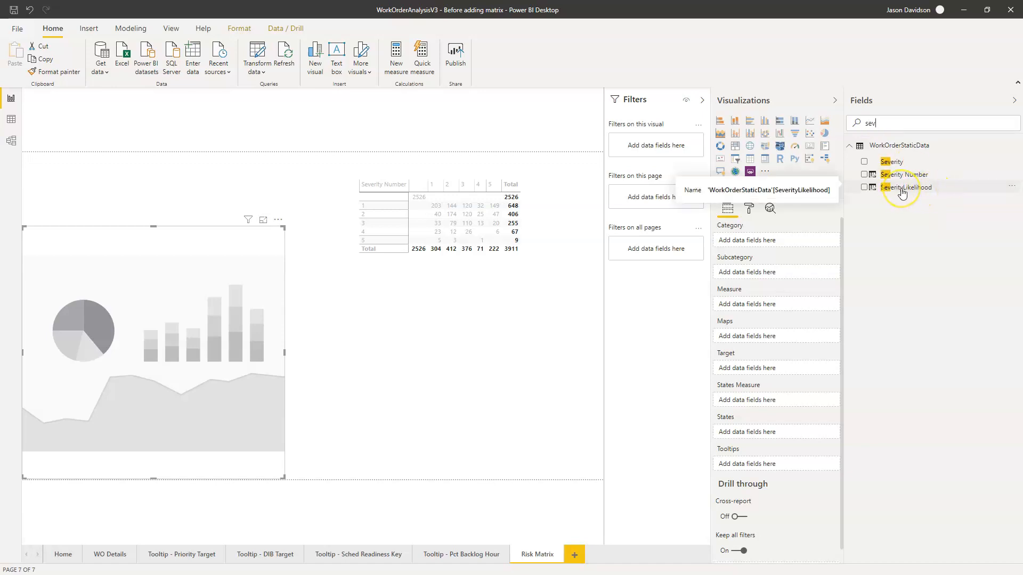
left_click_drag(901, 191, 776, 238)
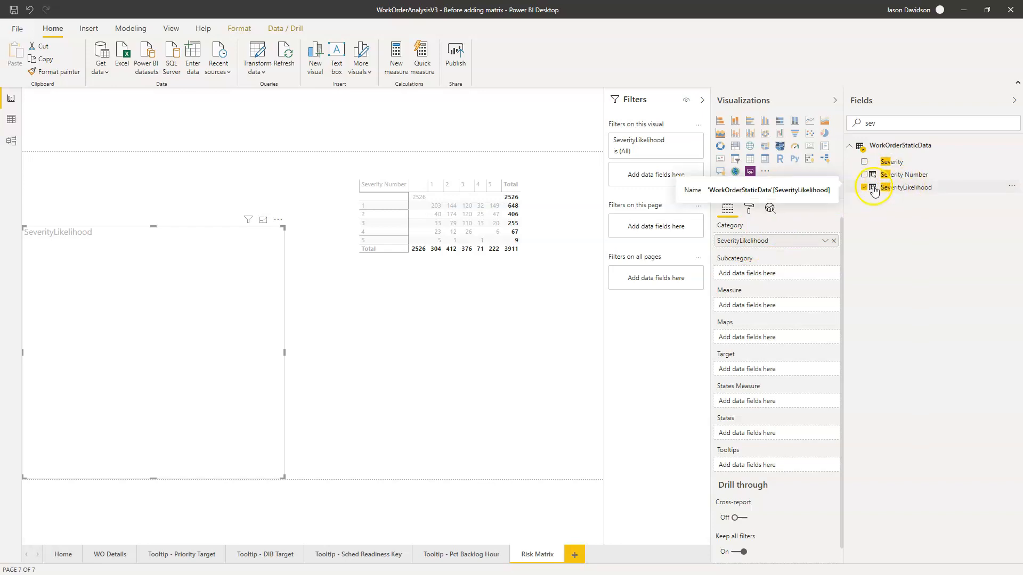
- Find the work order fields and assign Work Order (count) Latest Extract Date as the Synoptic Panel's measure
left_click_drag(884, 120, 855, 123)
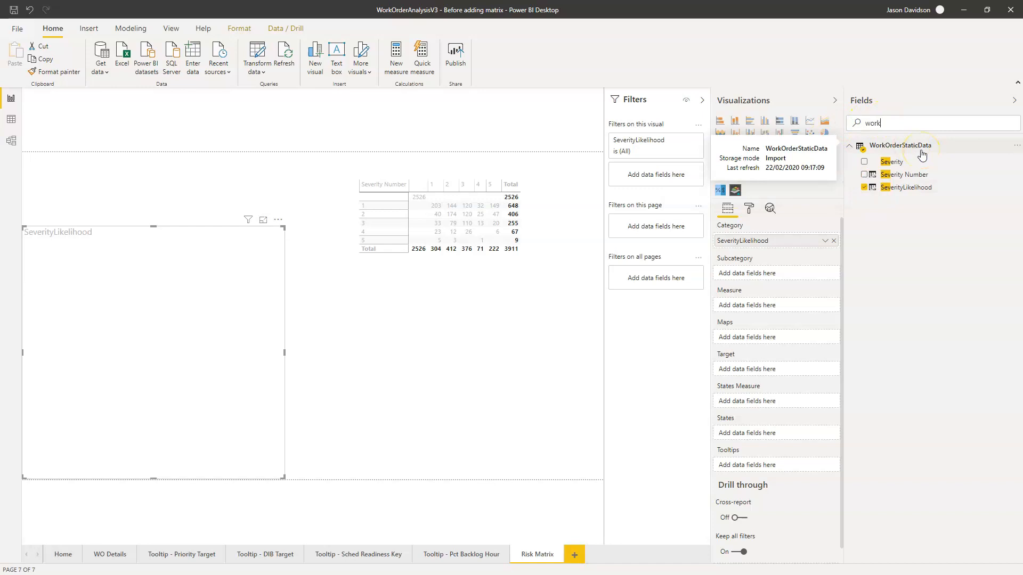
type("c")
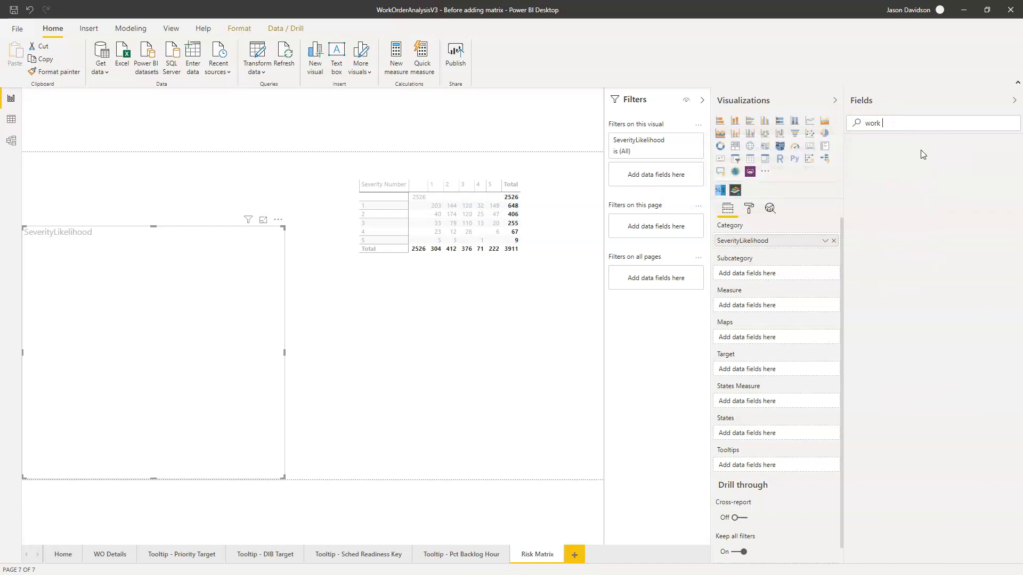
type("i")
key("BackSpace")
key("BackSpace")
key("BackSpace")
type("order")
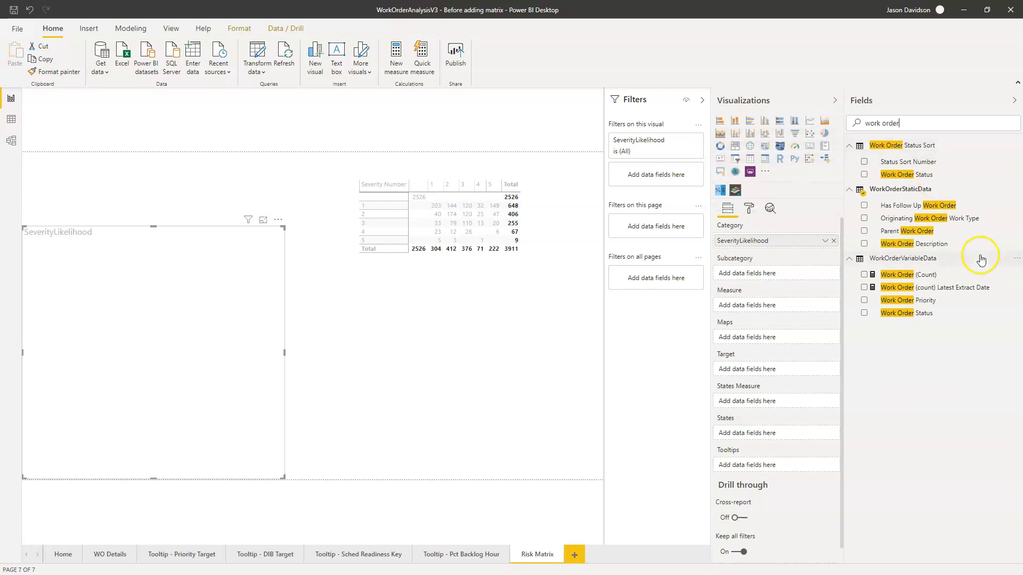
left_click_drag(862, 295, 790, 314)
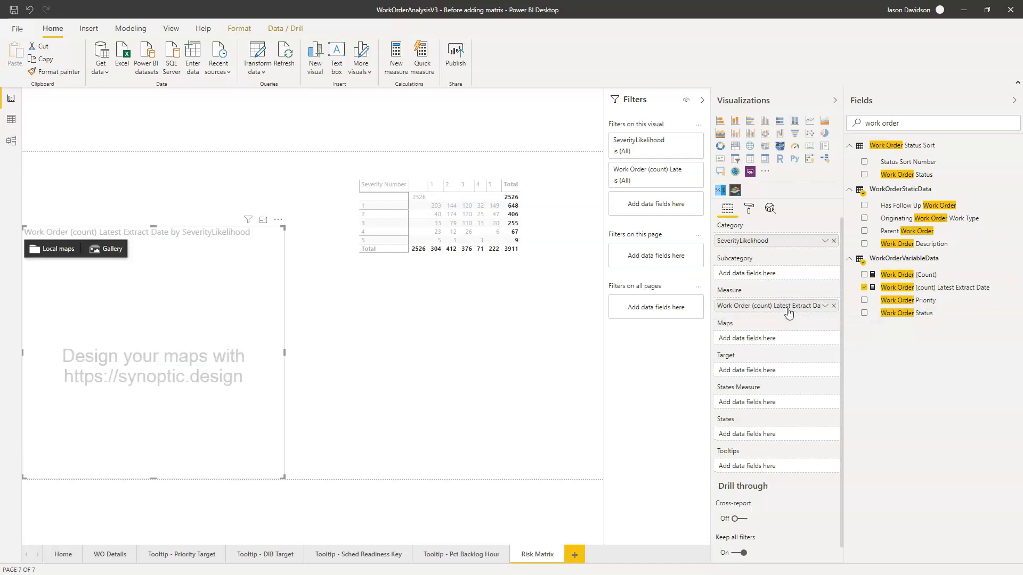
left_click(824, 307)
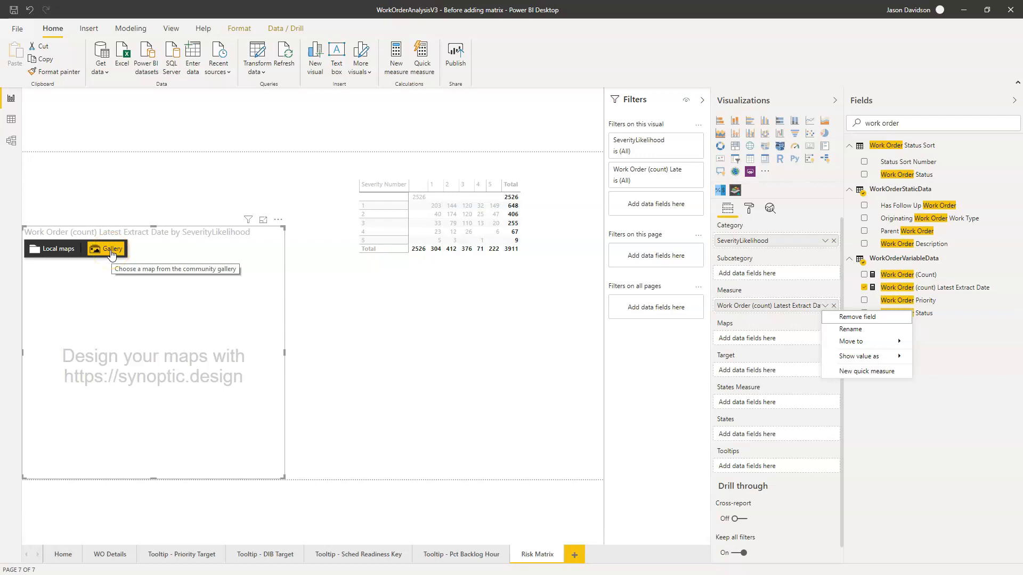
- Load the local map RiskMatrixV5 from the CS - Work Order Risk Matrix Display folder into the Synoptic Panel
left_click(46, 248)
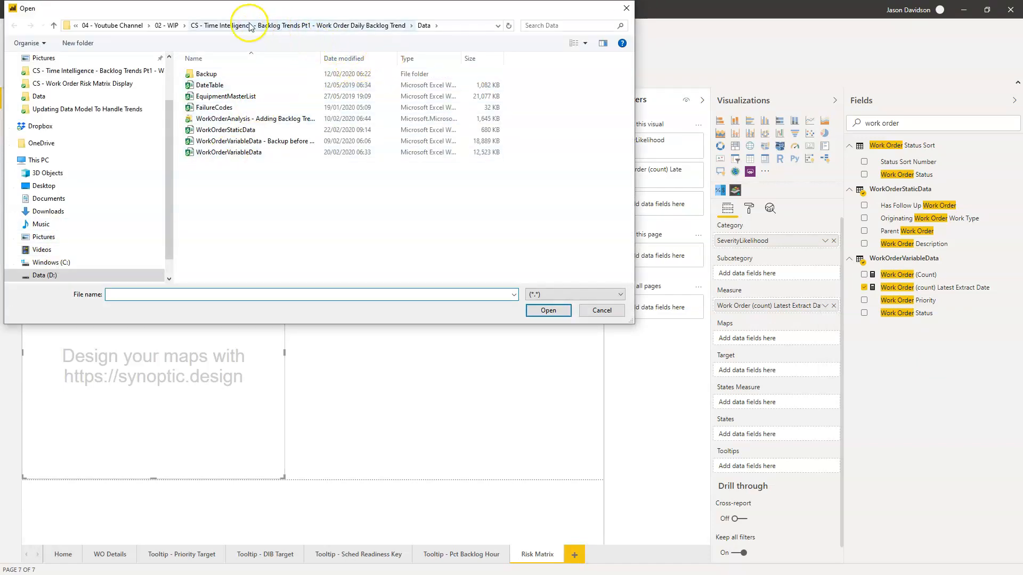
left_click(167, 27)
double_click(244, 96)
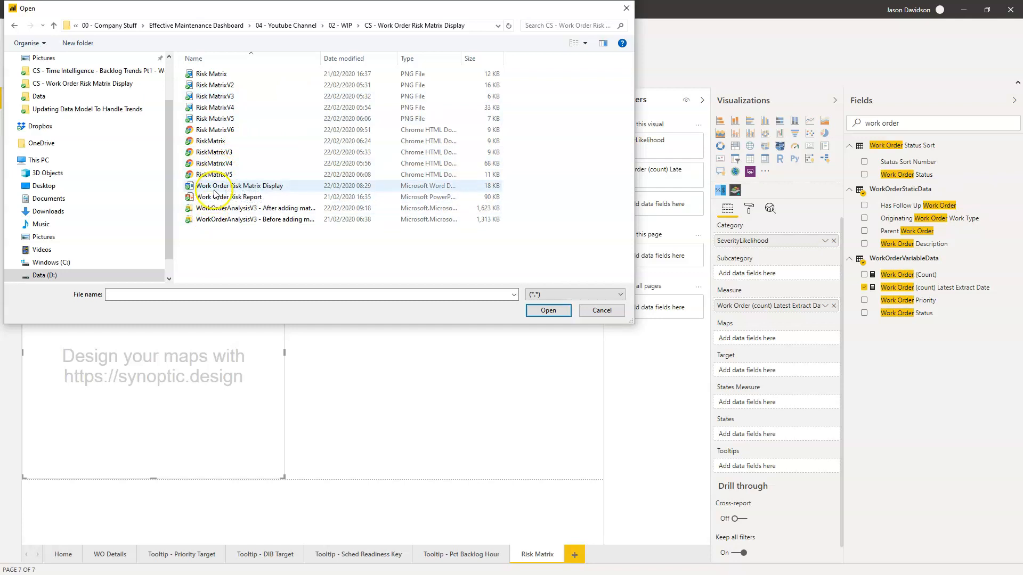
double_click(216, 175)
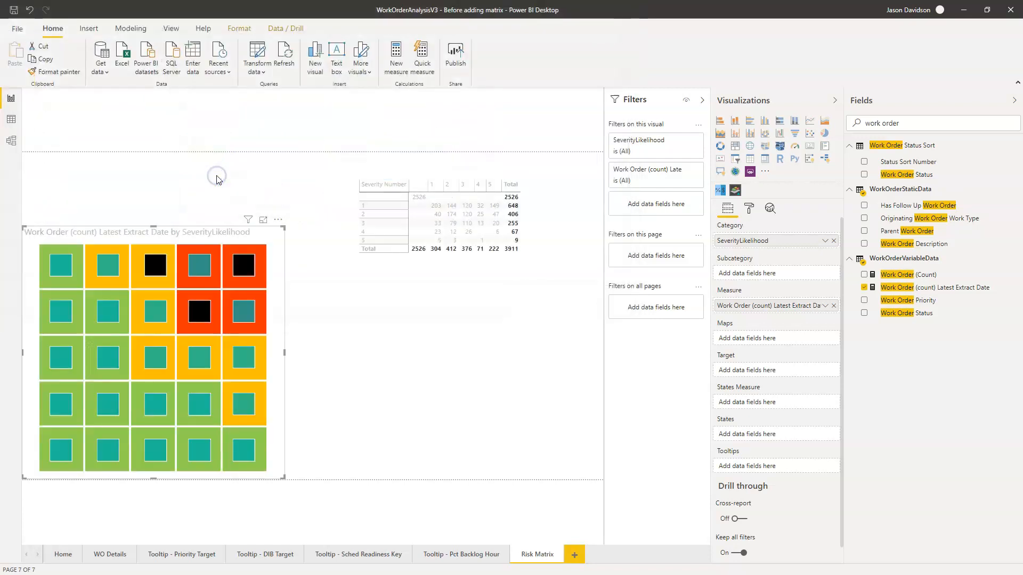
- Change the Synoptic Panel's map to the local file RiskMatrixV3
mouse_move(244, 354)
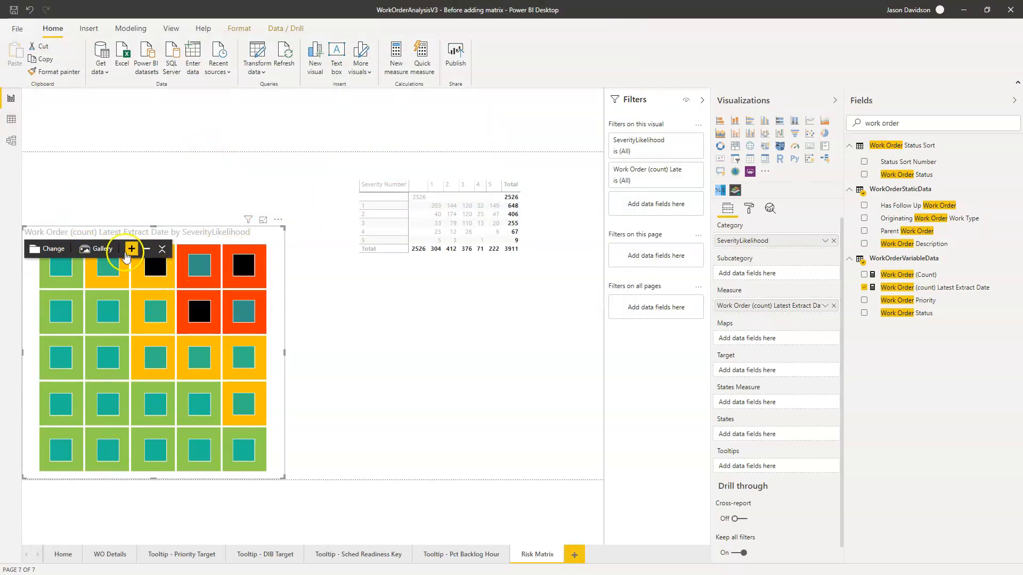
left_click(48, 248)
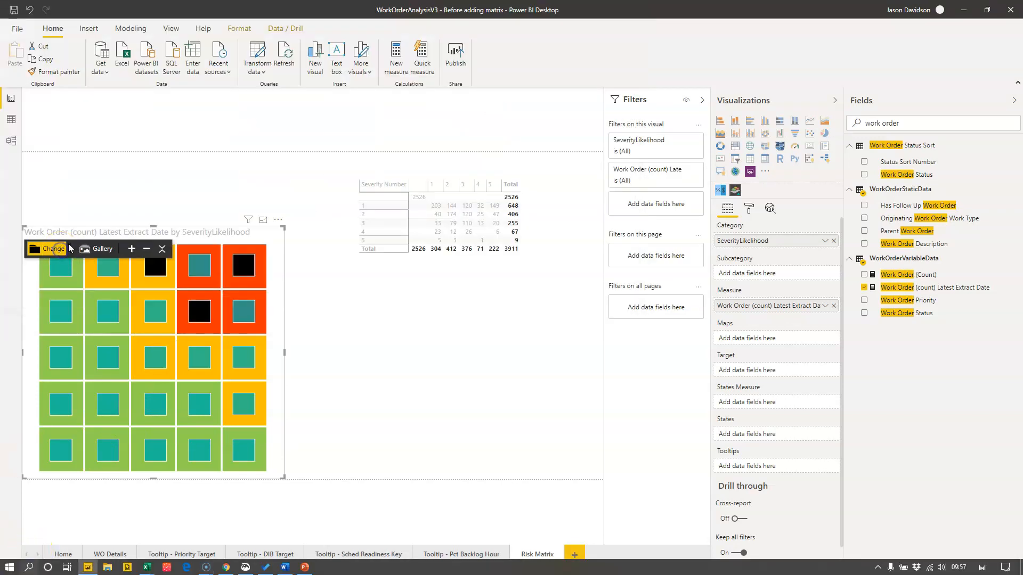
left_click(54, 250)
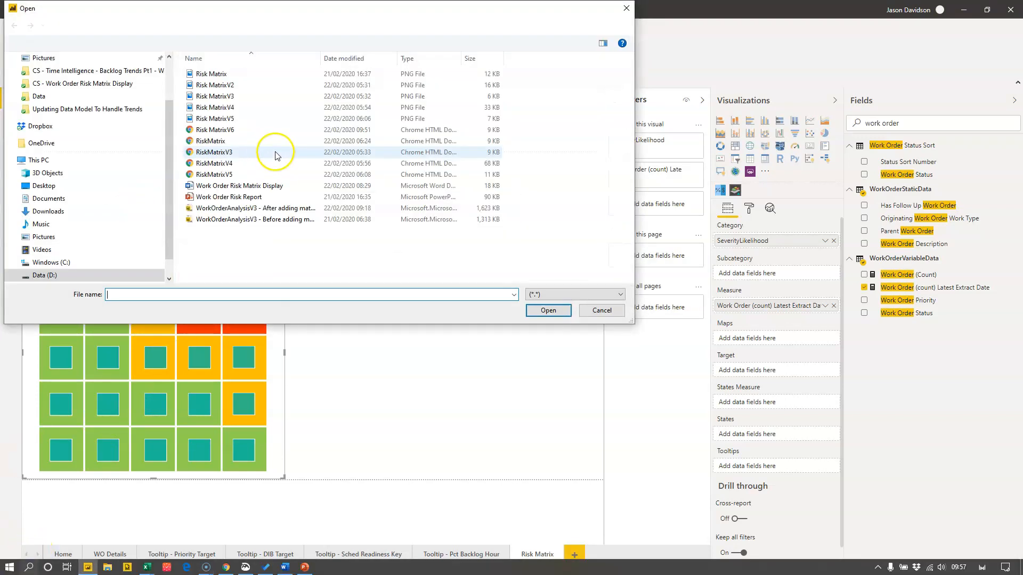
left_click(235, 152)
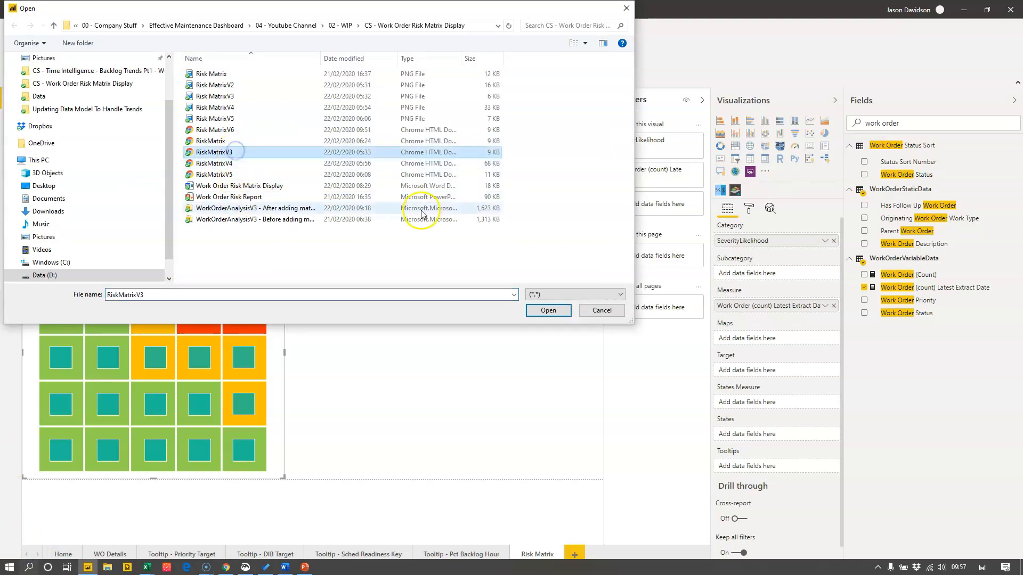
left_click(548, 310)
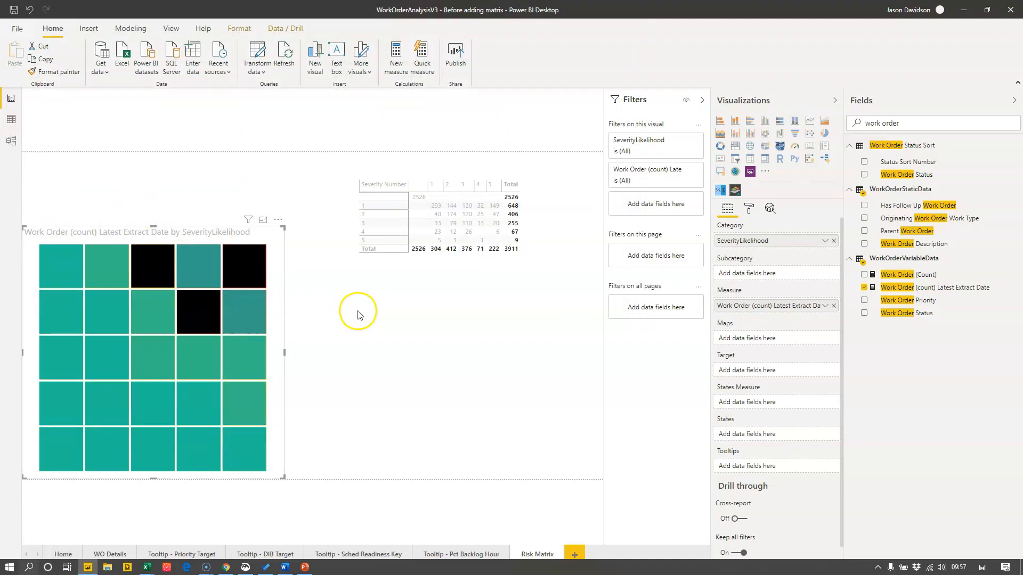
- Move the Synoptic Panel visual slightly up and to the right on the page and keep it selected
left_click_drag(277, 221, 296, 192)
left_click(296, 193)
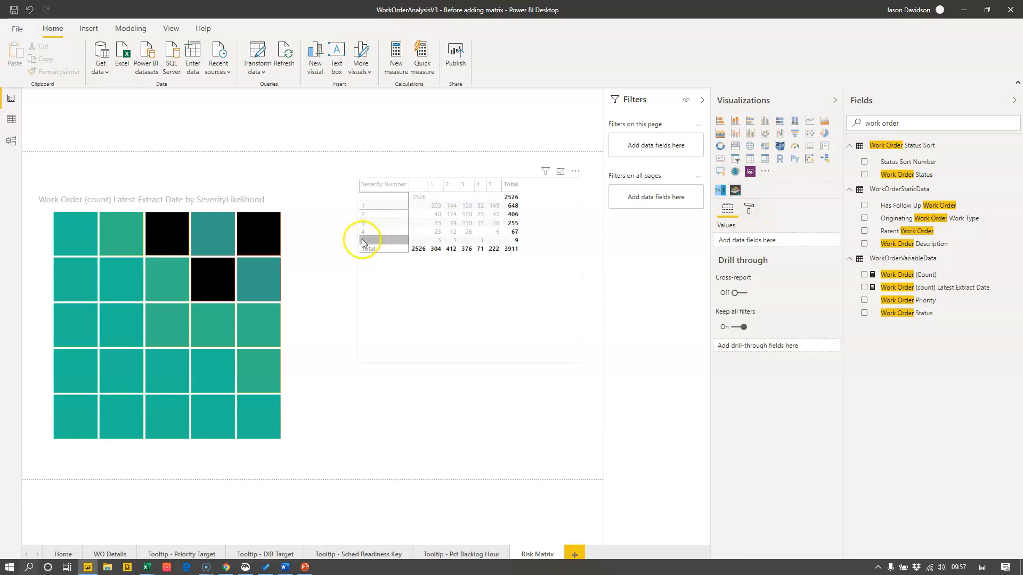
left_click(297, 261)
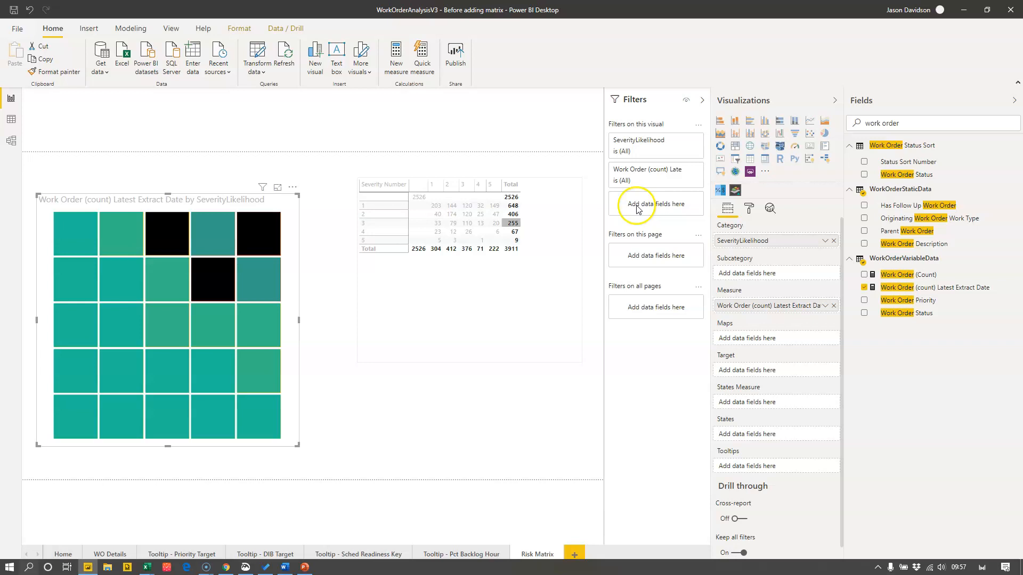
- Turn on the Synoptic Panel's data labels, displaying the data value in the Middle position
left_click(747, 208)
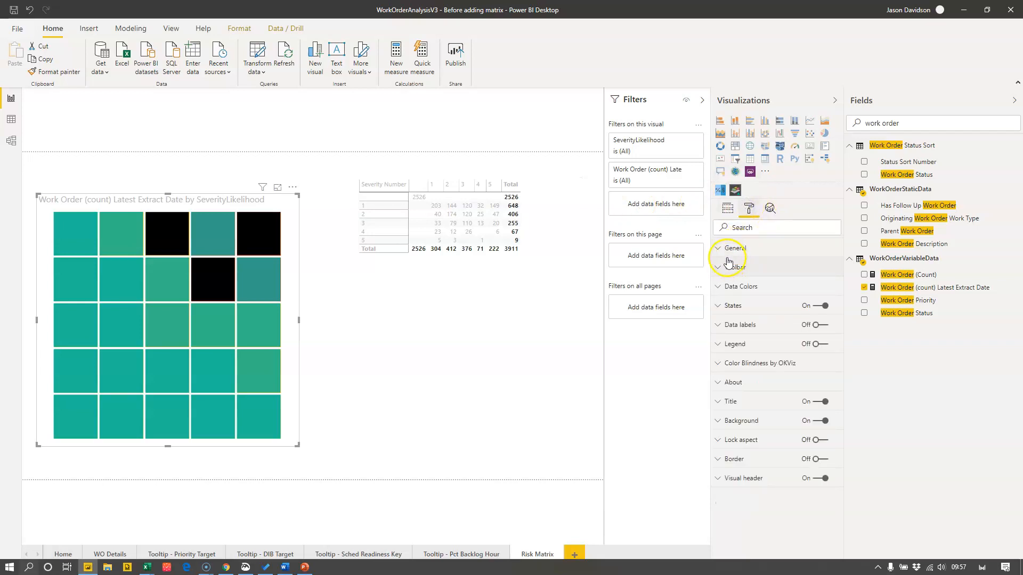
mouse_move(259, 234)
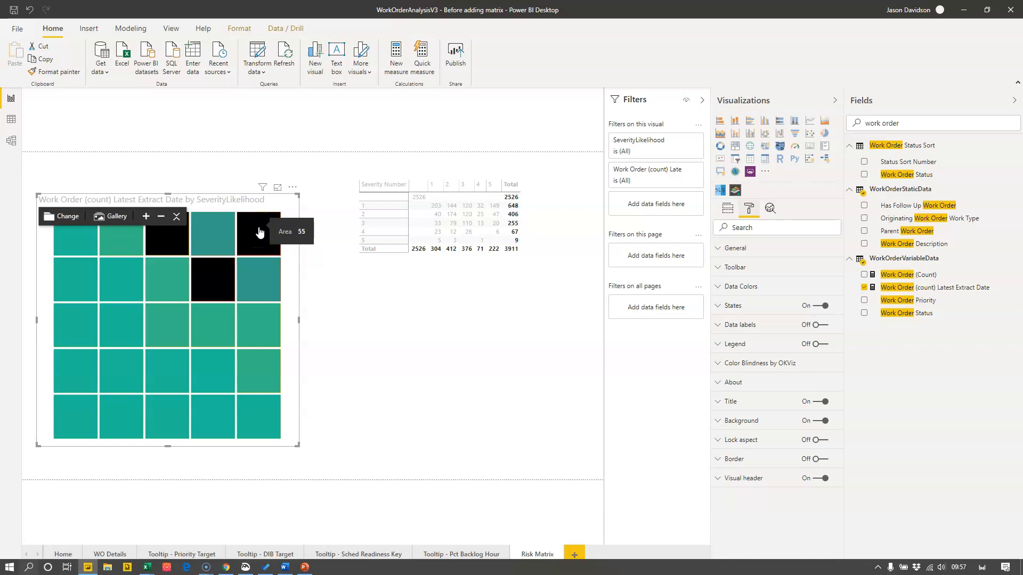
mouse_move(249, 321)
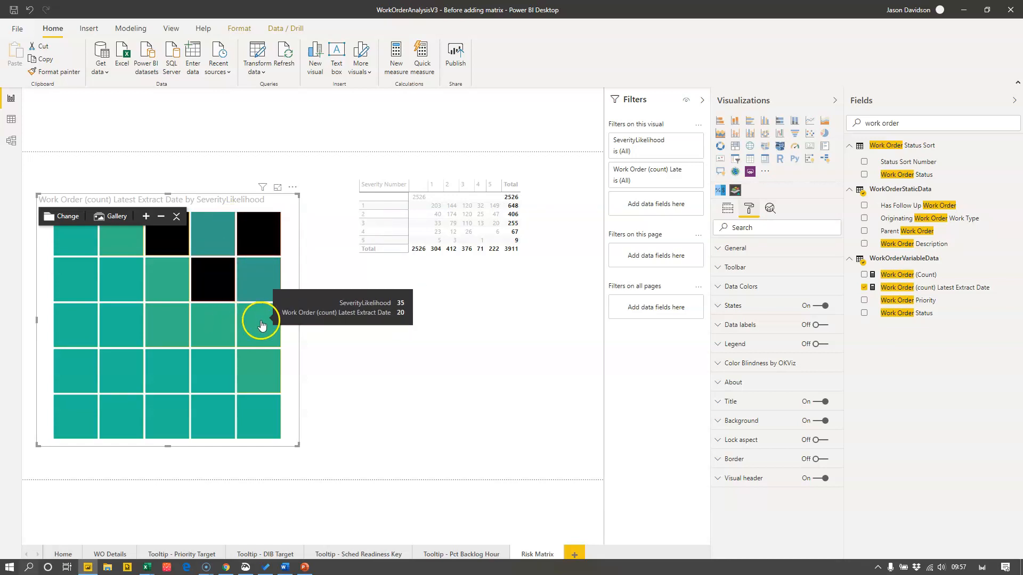
mouse_move(280, 301)
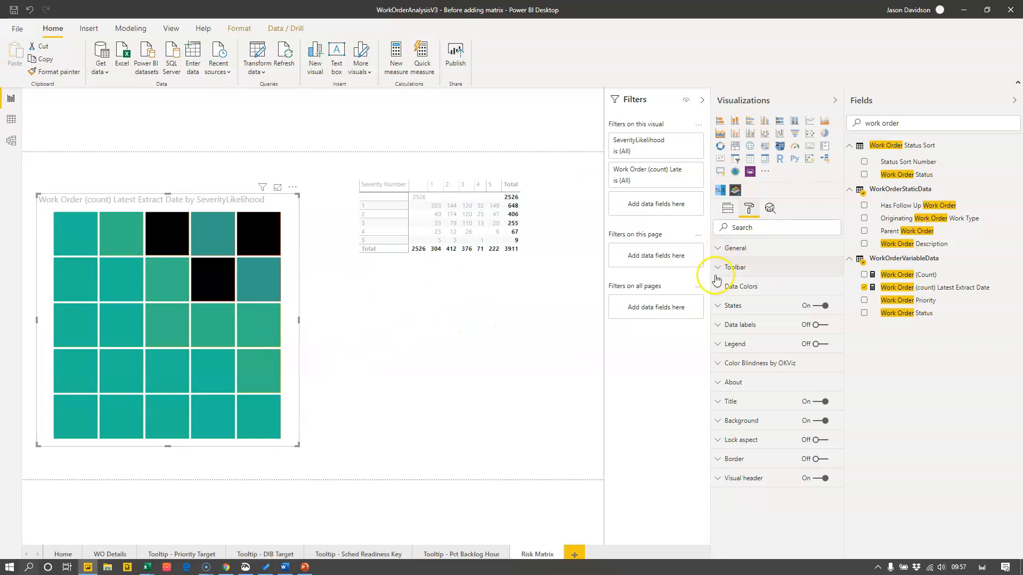
left_click(717, 326)
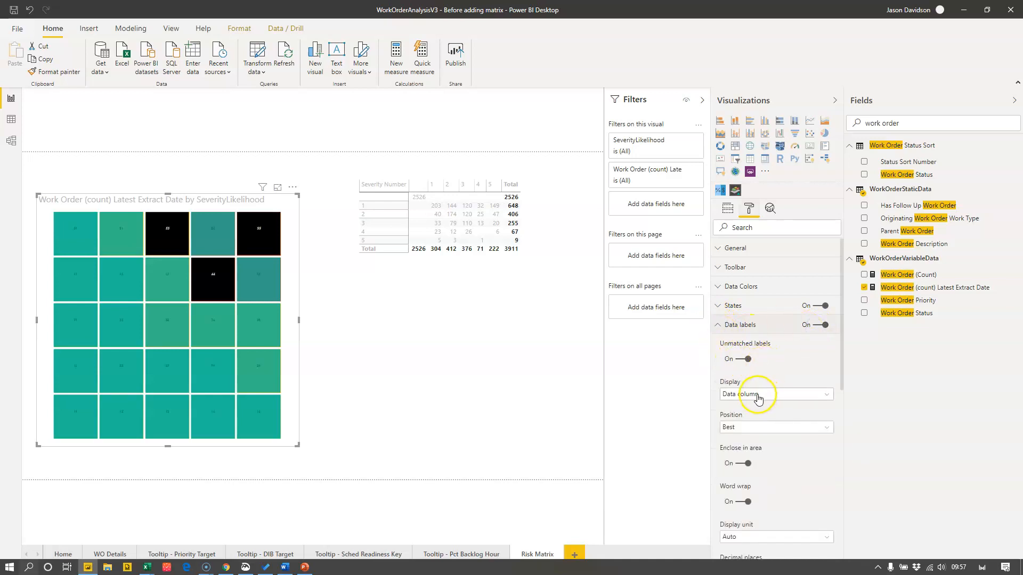
left_click(757, 395)
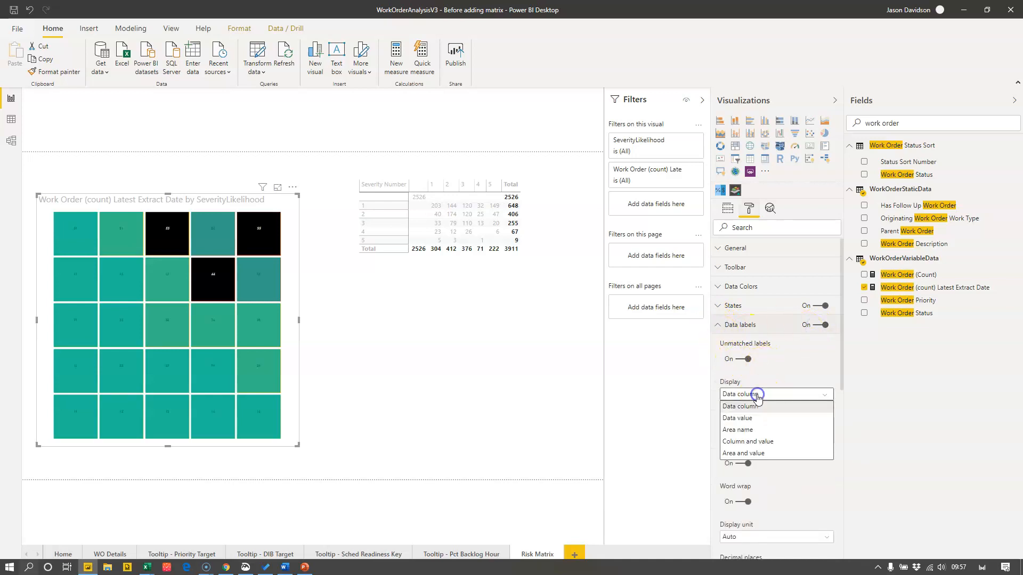
left_click(738, 419)
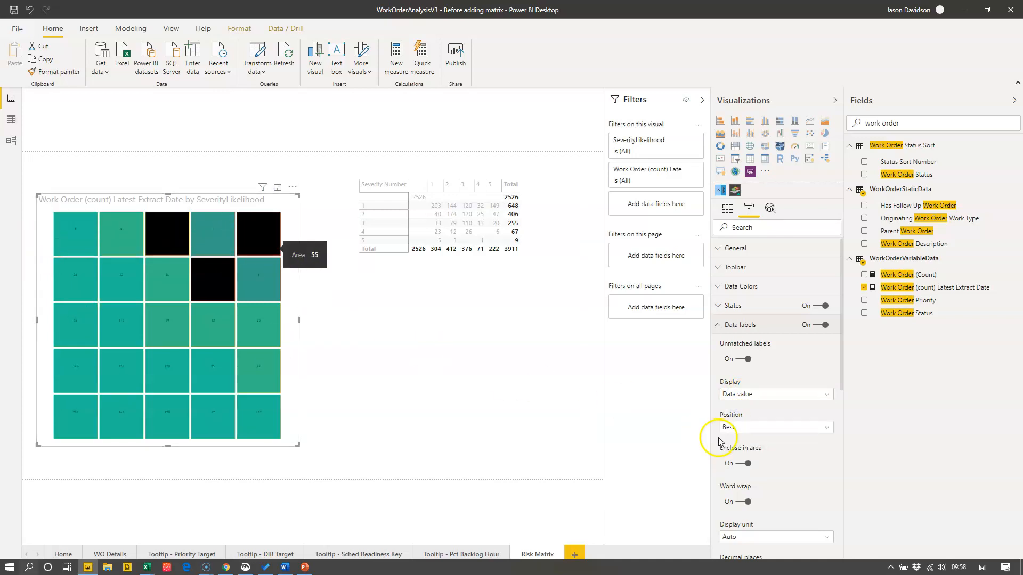
left_click(826, 429)
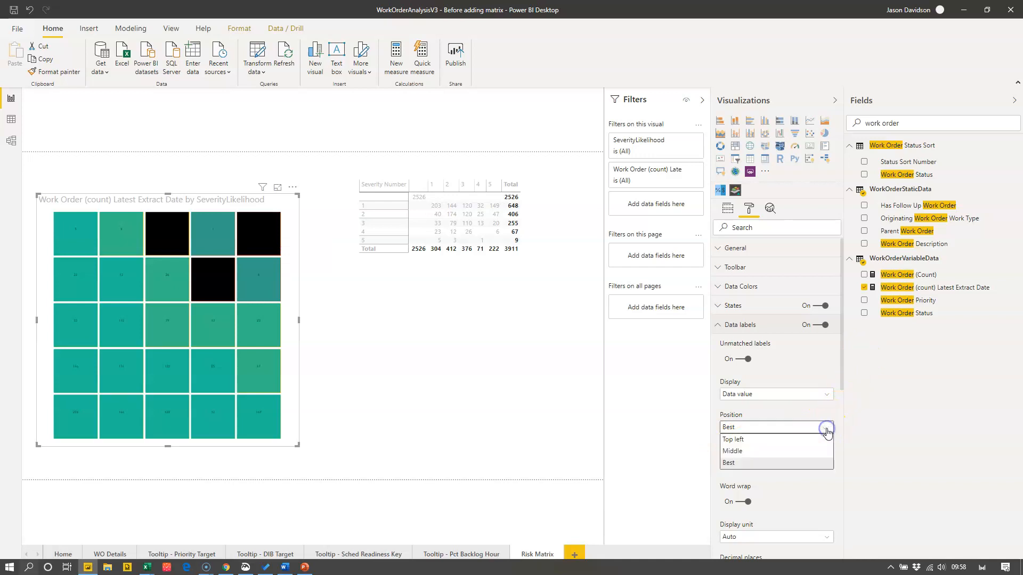
left_click(784, 451)
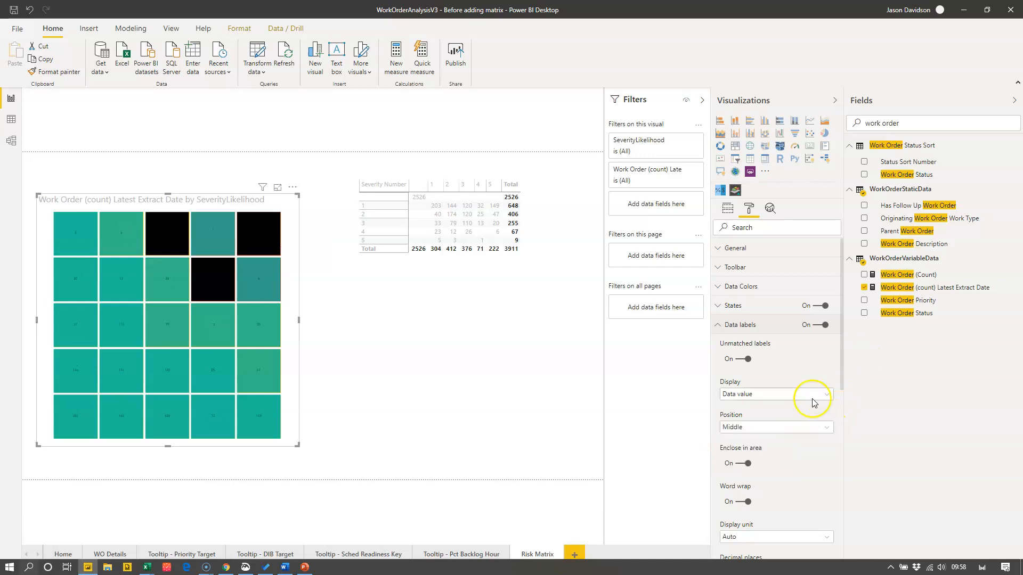
- Set the Synoptic Panel's data label text size to 20 pt and check the labels on the matrix cells
left_click_drag(840, 350, 842, 451)
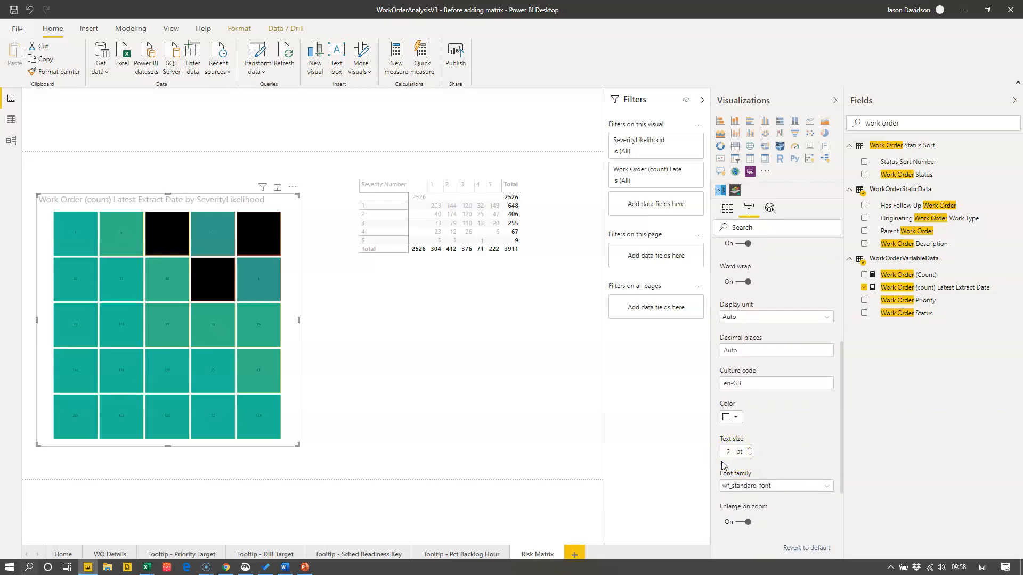
left_click(735, 452)
type("0")
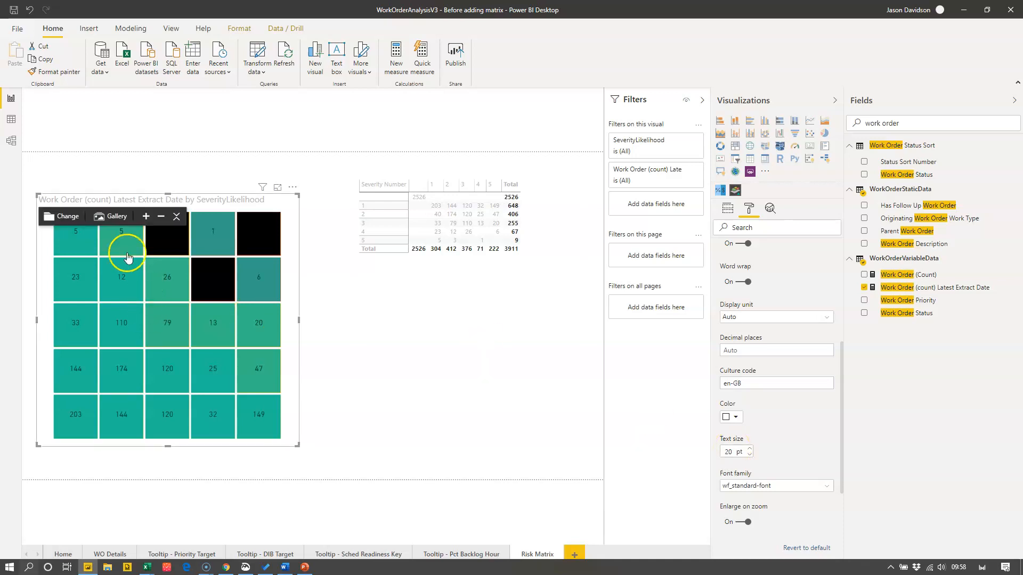
mouse_move(65, 244)
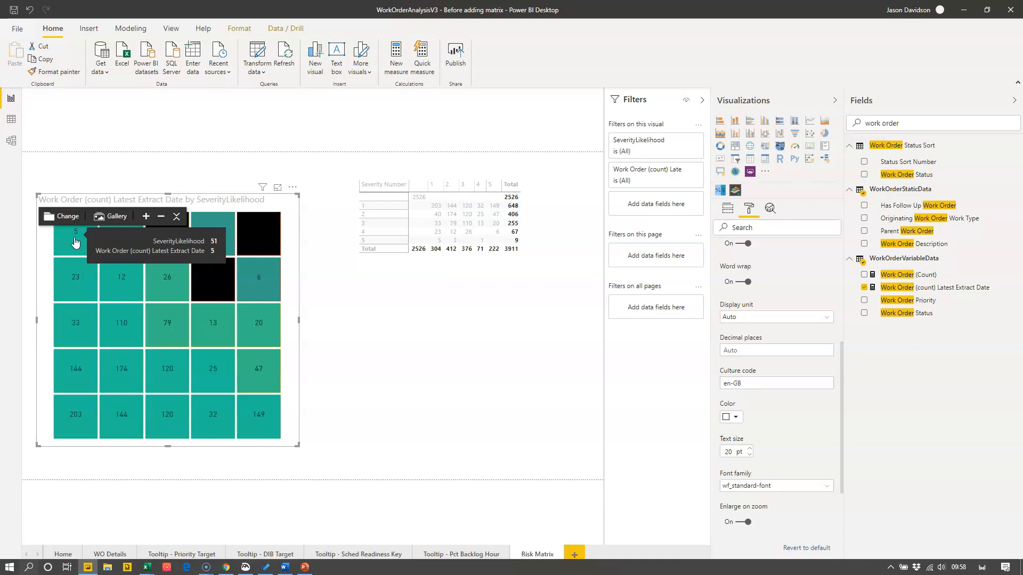
left_click(67, 273)
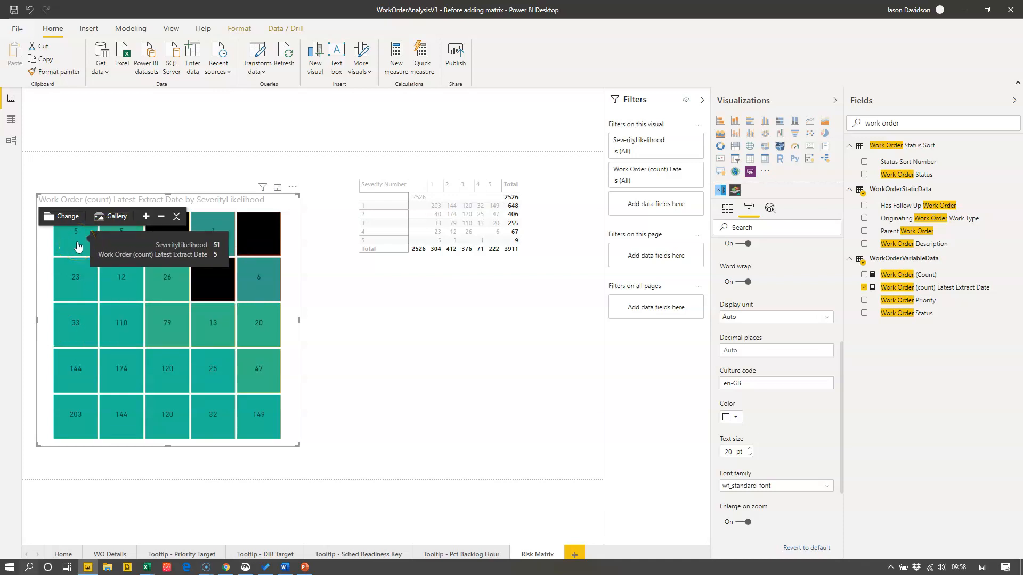
left_click(183, 172)
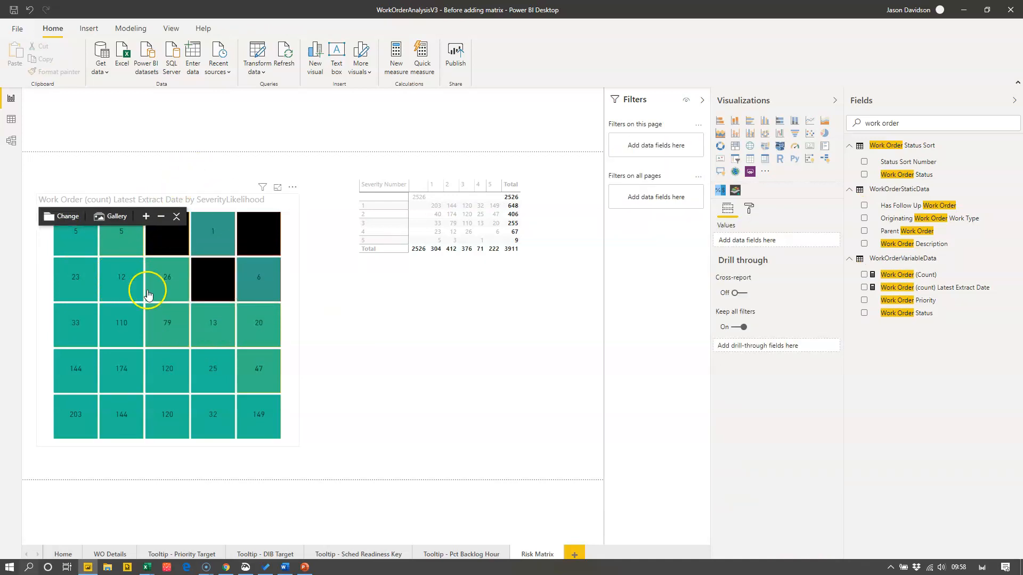
- Shrink the Synoptic Panel to about 518 by 415 and move it to about X 14, Y 13, near the page's upper-left corner
left_click(292, 440)
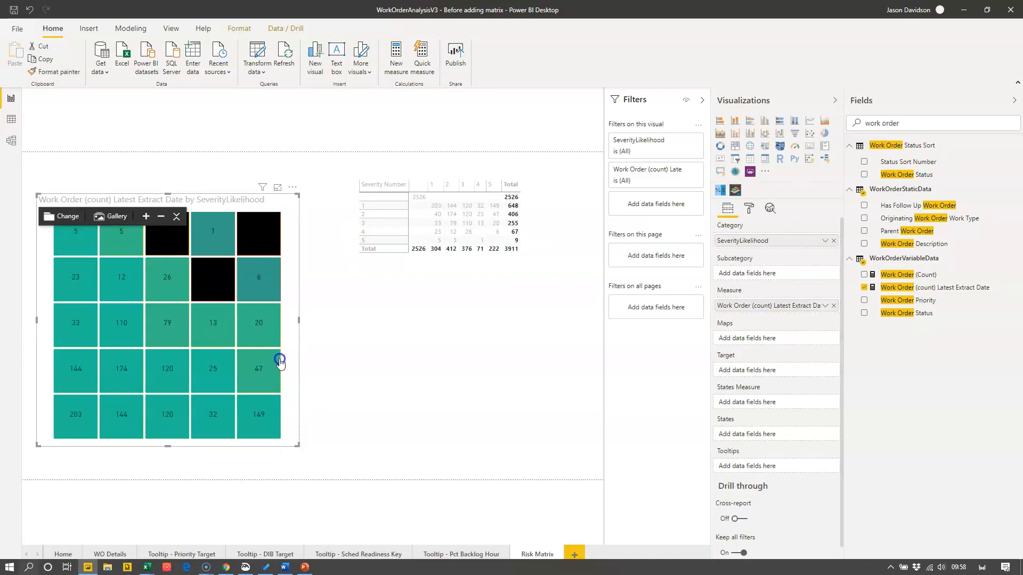
left_click_drag(297, 445, 270, 381)
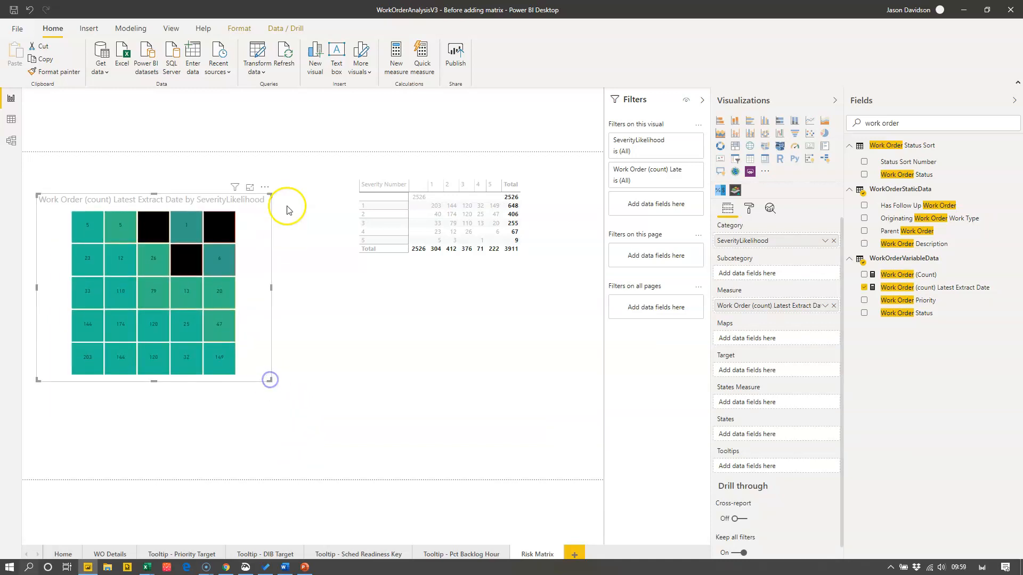
left_click_drag(262, 189, 254, 153)
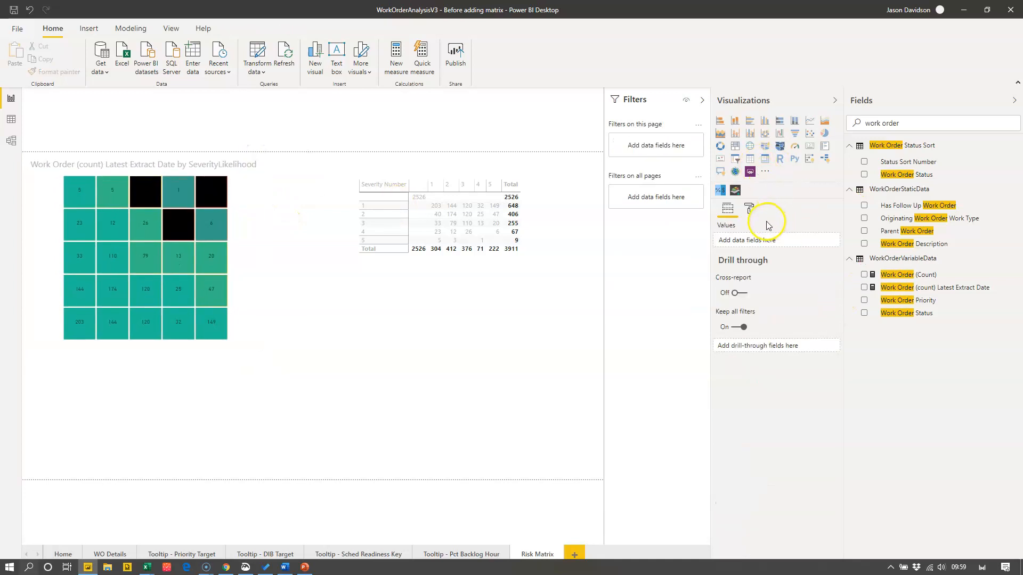
- Set the Synoptic Panel's unmatched data color to white
left_click(262, 238)
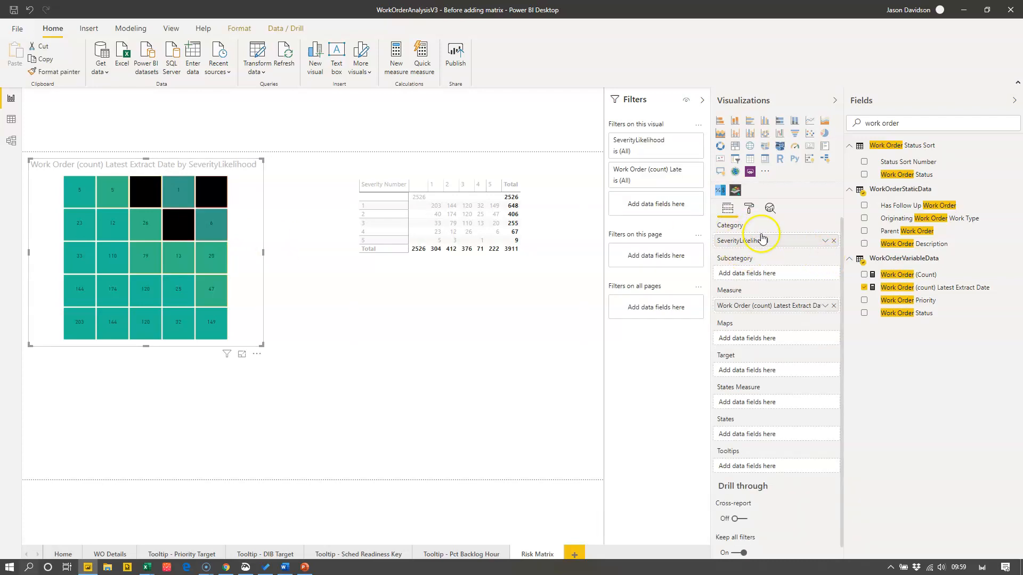
left_click(748, 209)
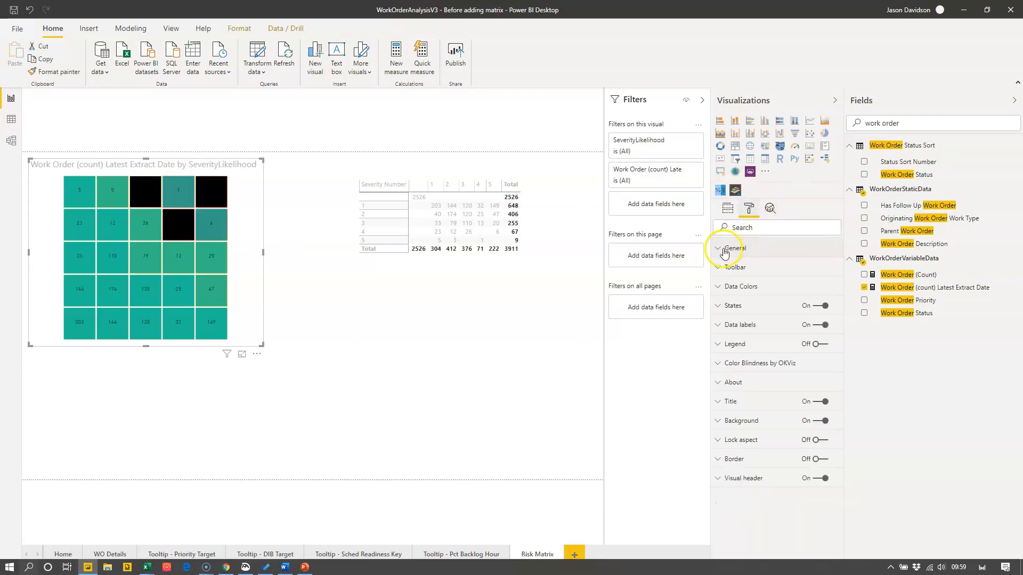
left_click(716, 251)
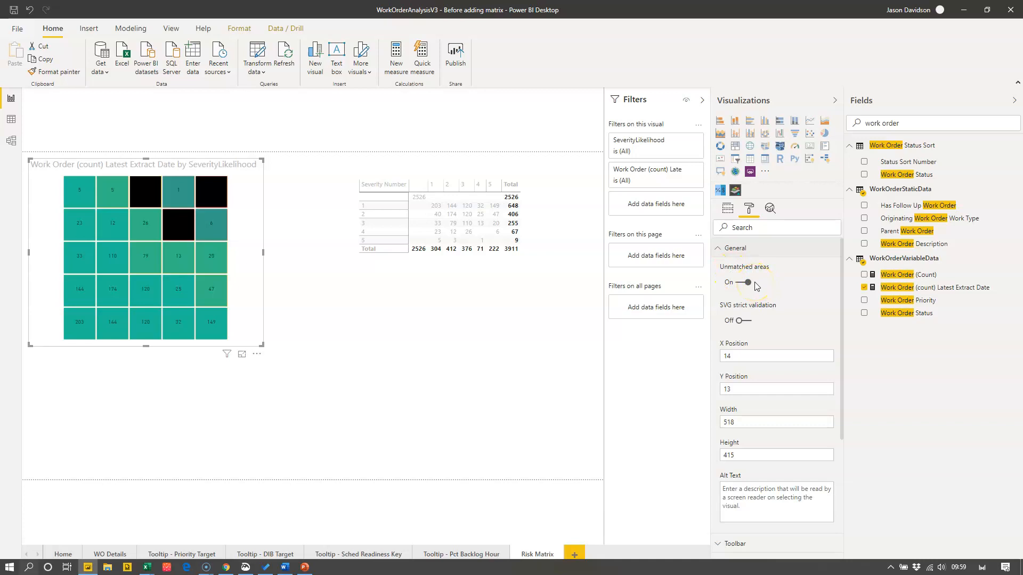
left_click(717, 251)
left_click(719, 287)
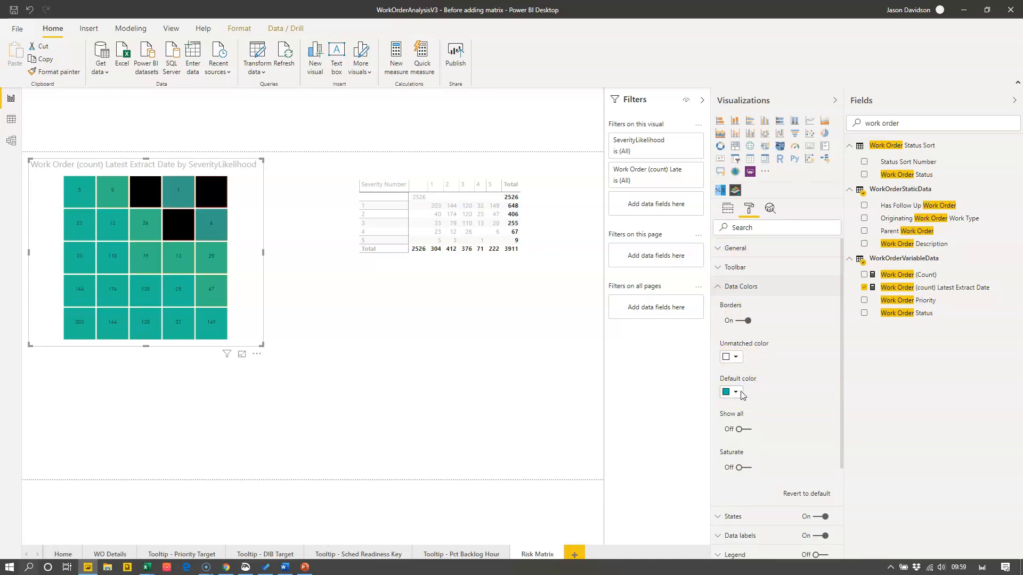
left_click(735, 357)
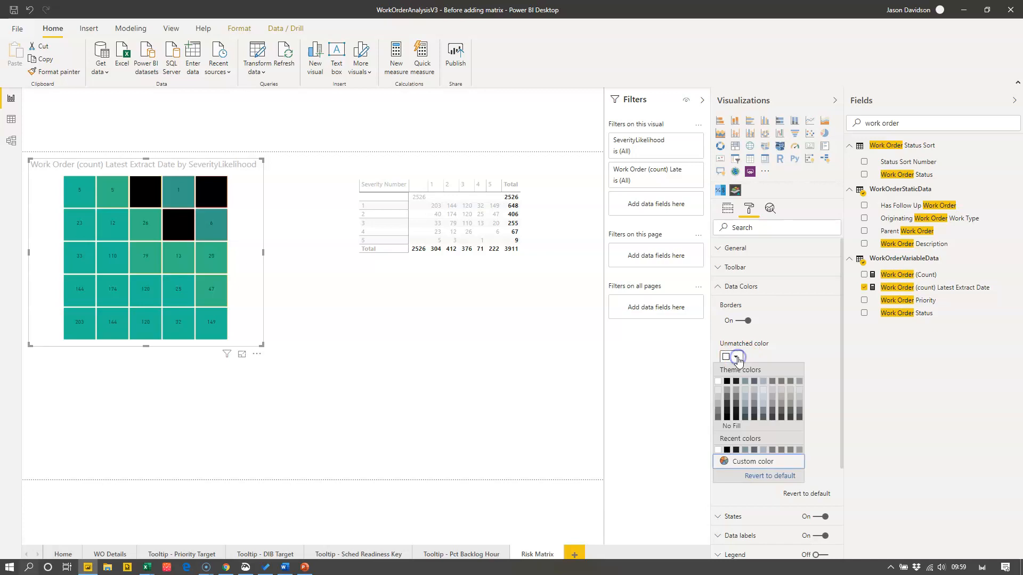
left_click(718, 381)
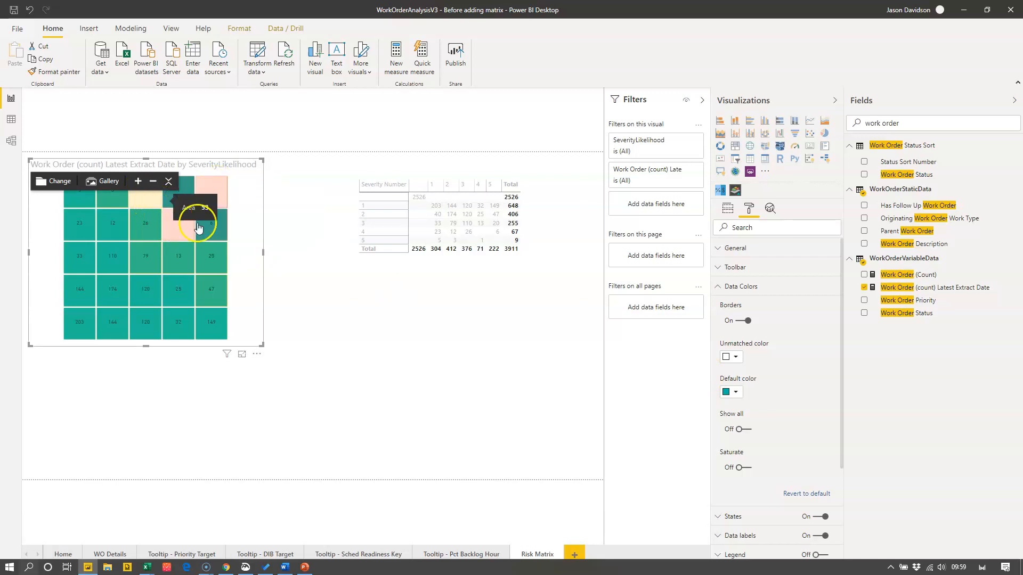
- Set the Synoptic Panel's default data color to white
left_click(737, 392)
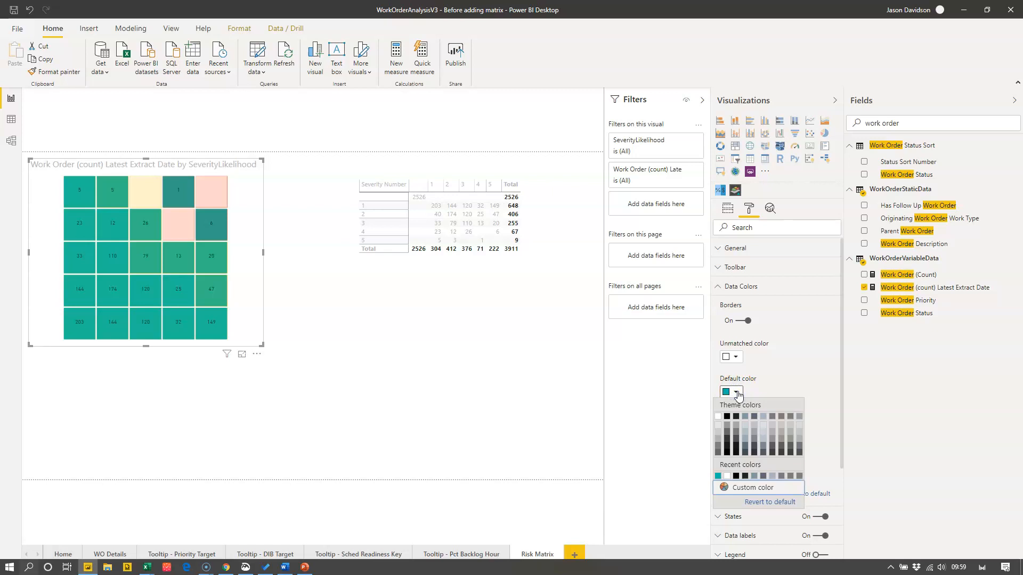
left_click(717, 418)
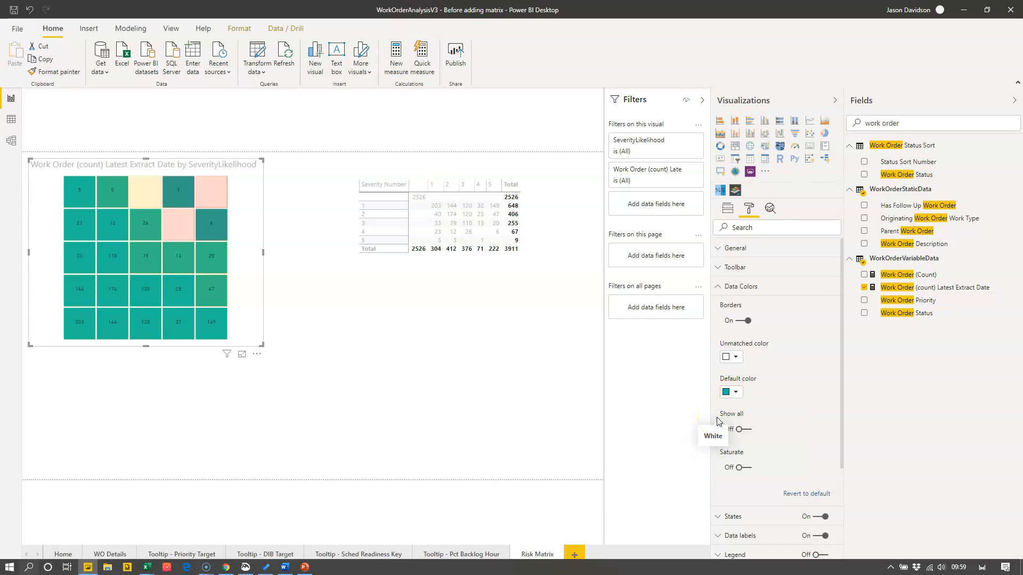
left_click(731, 392)
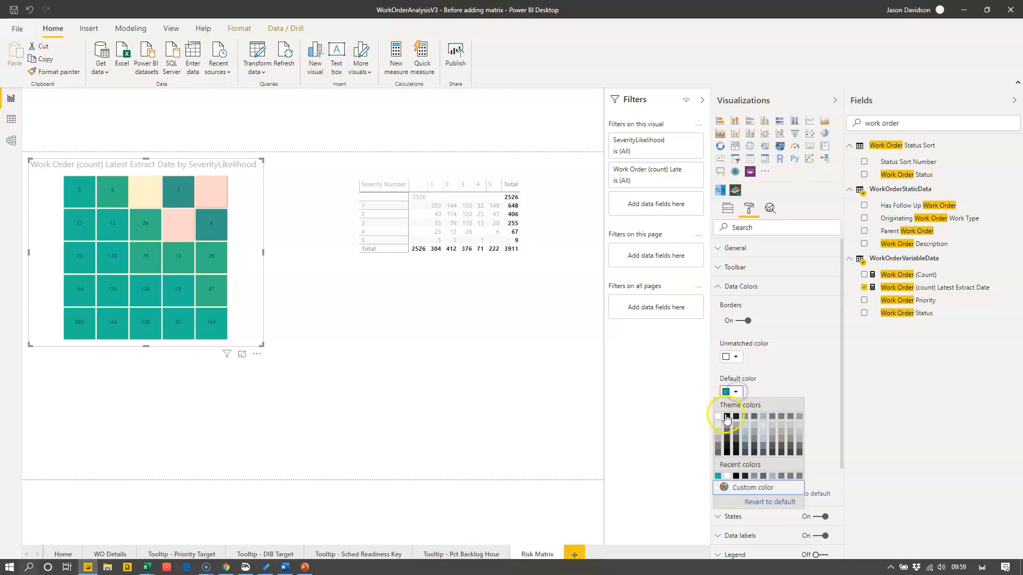
left_click(718, 418)
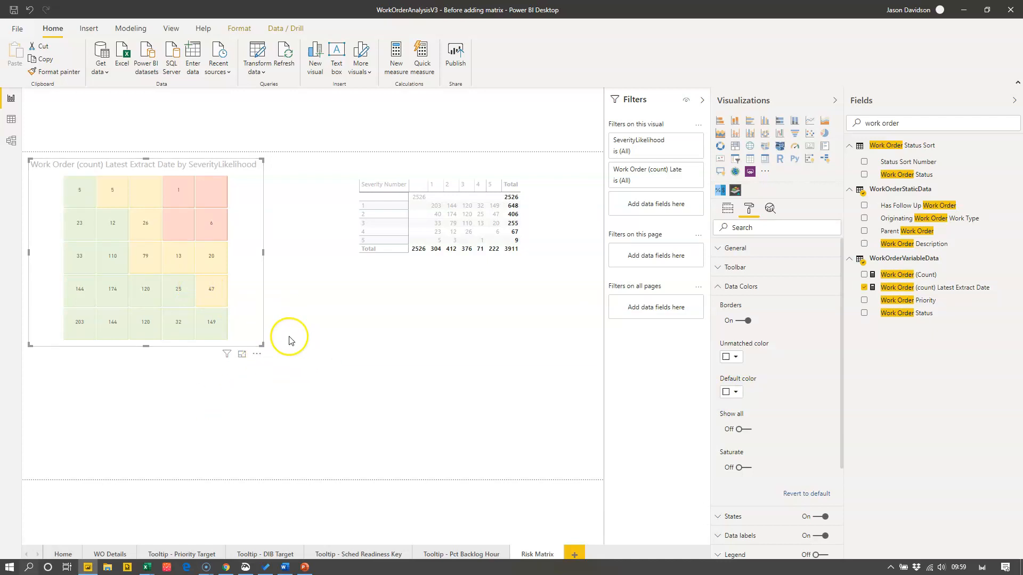
- Set the Synoptic Panel's data label text size to 30 pt
left_click_drag(843, 362, 847, 451)
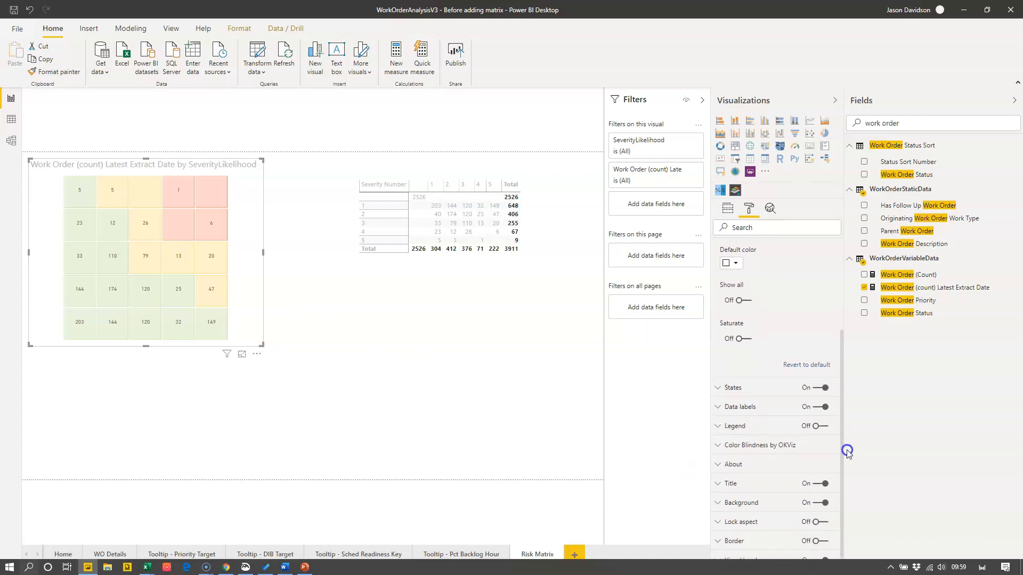
left_click(717, 409)
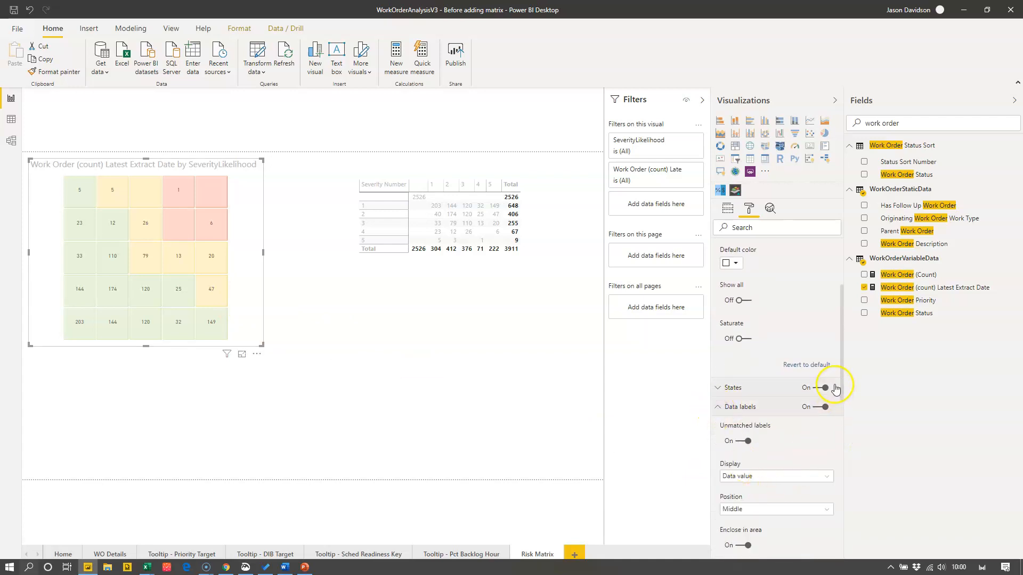
left_click_drag(842, 373, 840, 475)
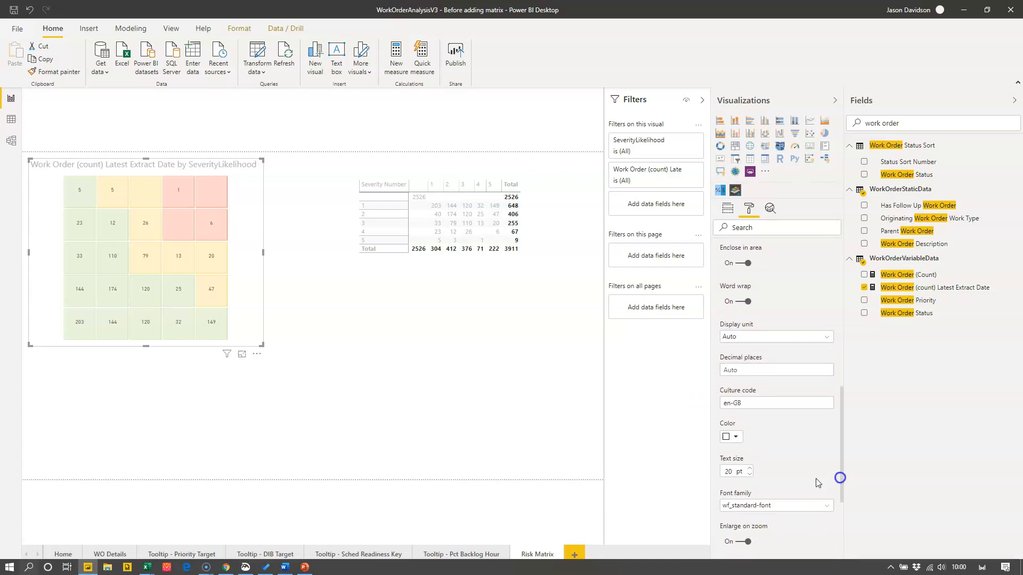
left_click(732, 468)
double_click(732, 468)
type("30")
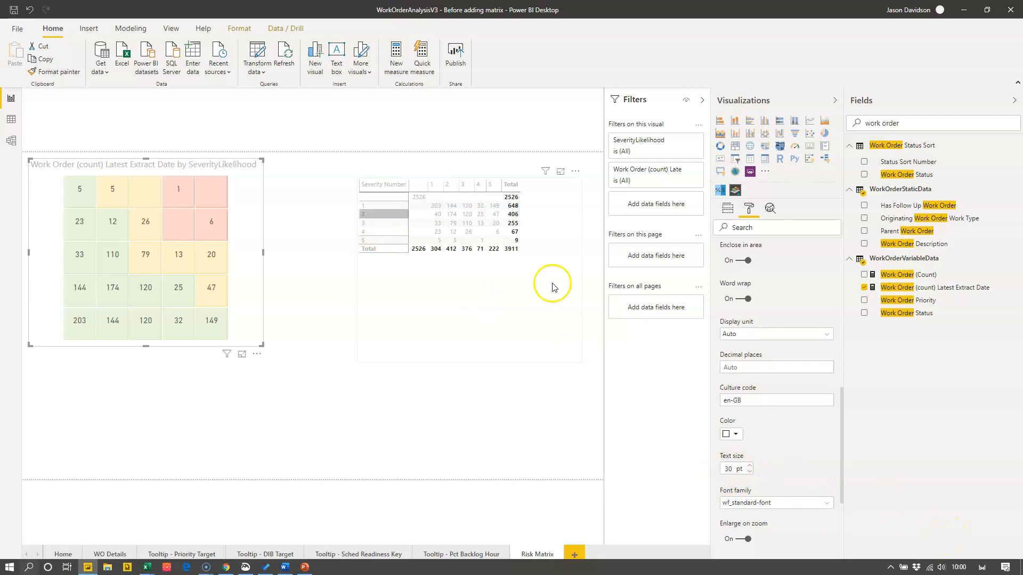
- Test cross-filtering of the severity table by selecting the centre cell of the risk matrix
mouse_move(133, 221)
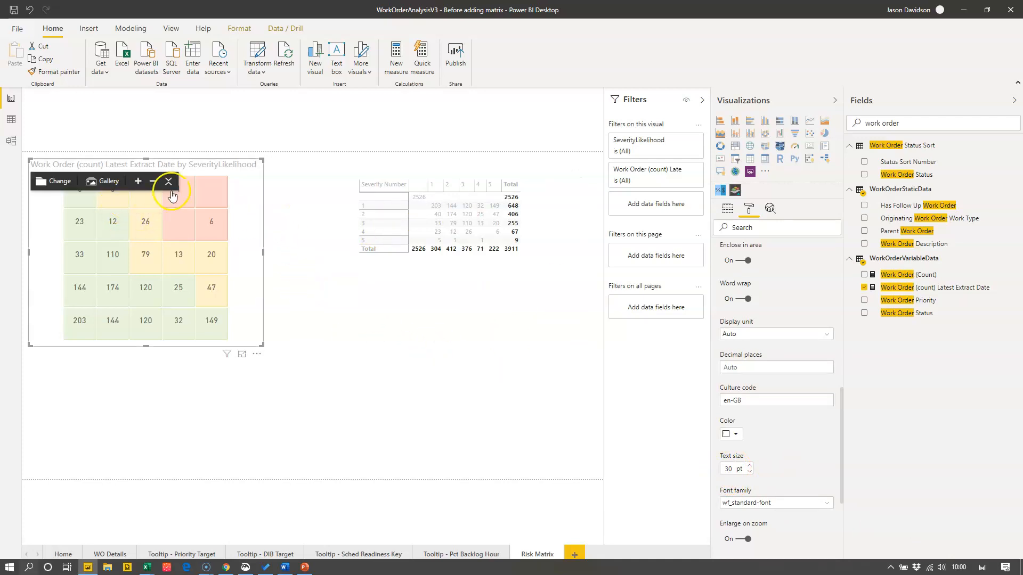
mouse_move(192, 190)
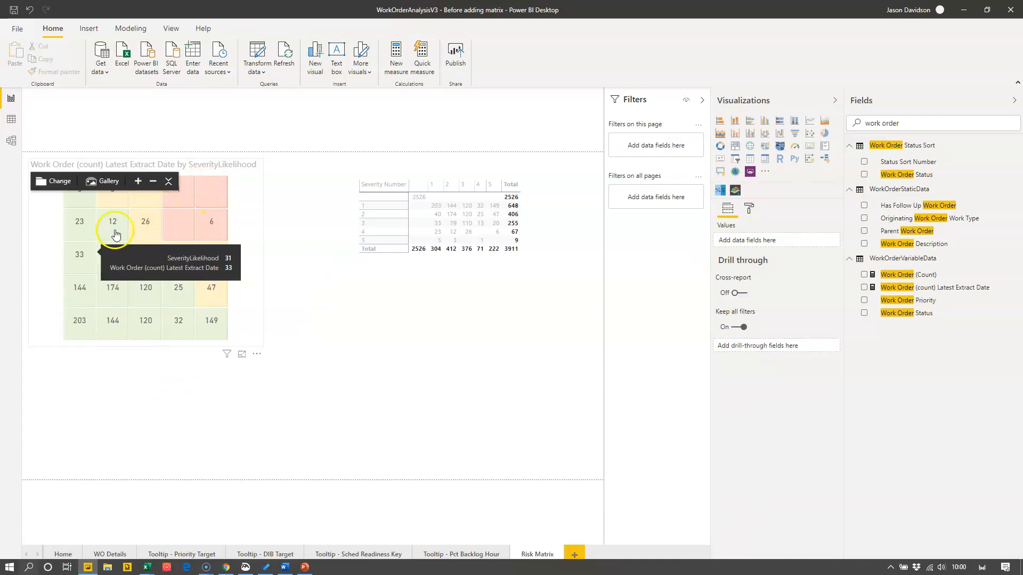
left_click(158, 248)
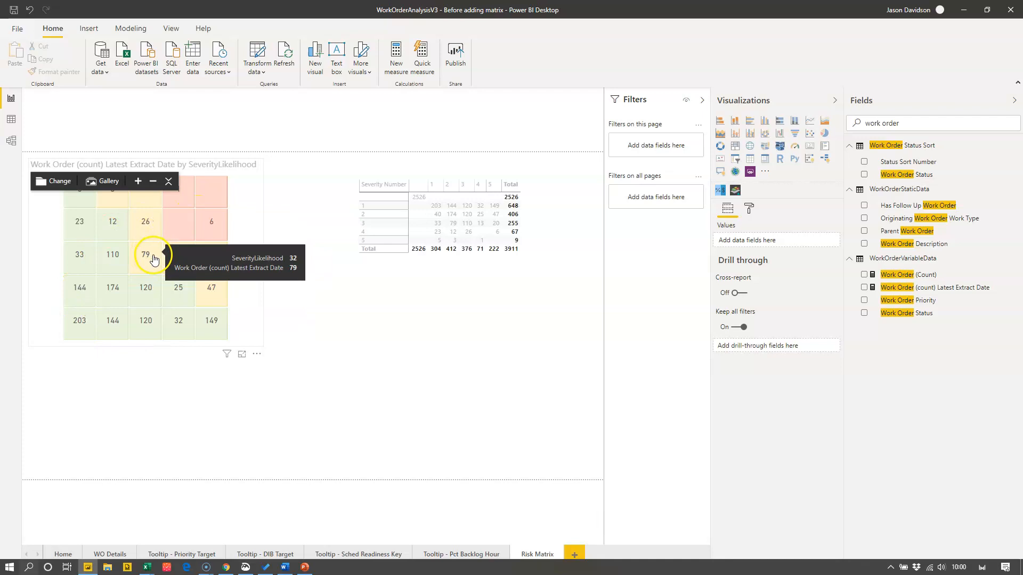
left_click(109, 266)
left_click(151, 259)
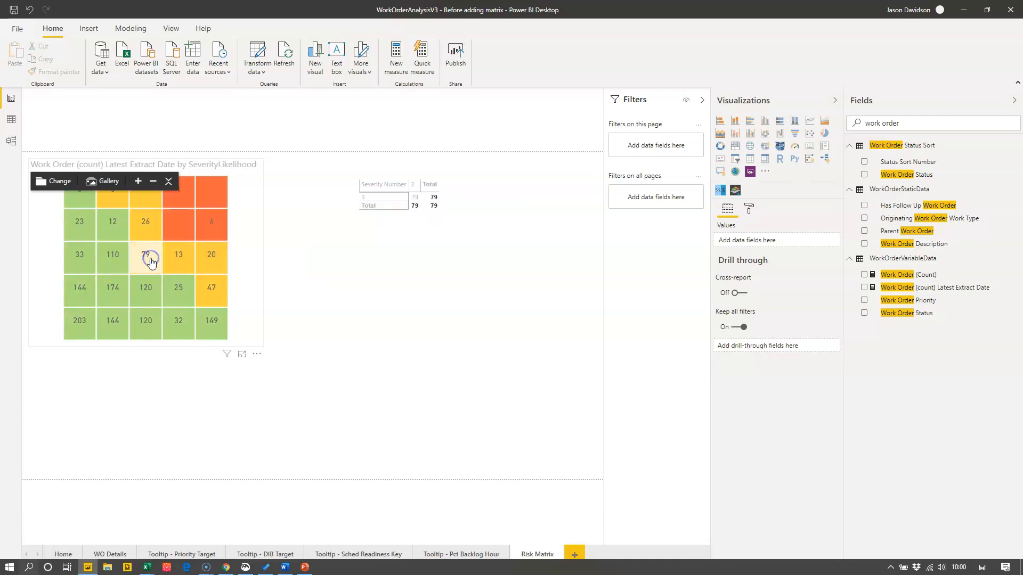
- Deselect the centre cell of the risk matrix and inspect the tooltip of the cell below it
left_click(151, 259)
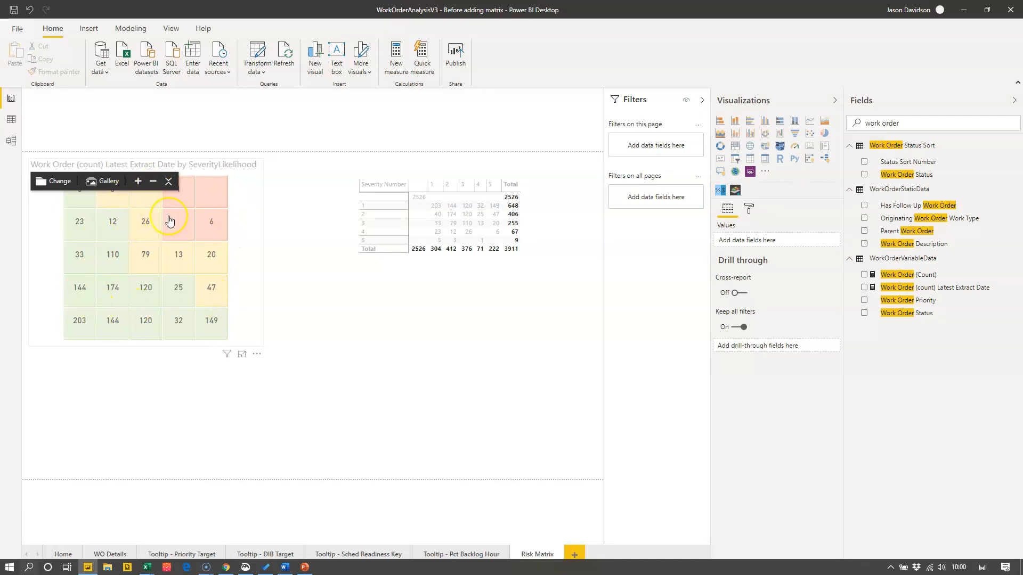
mouse_move(156, 291)
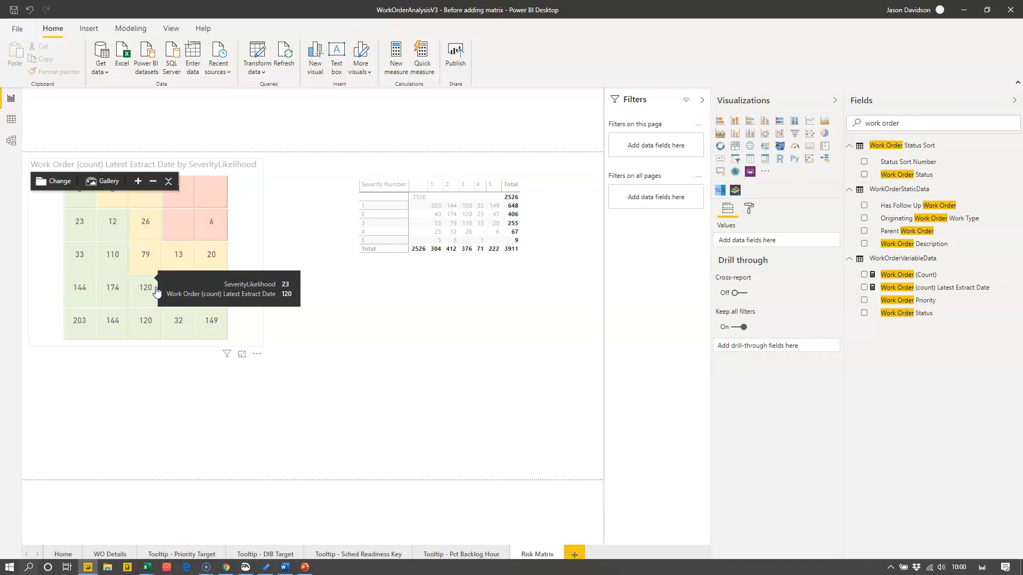
- Duplicate the Synoptic Panel and place the copy on the Risk Matrix page directly below the severity table
left_click(259, 216)
left_click(263, 210)
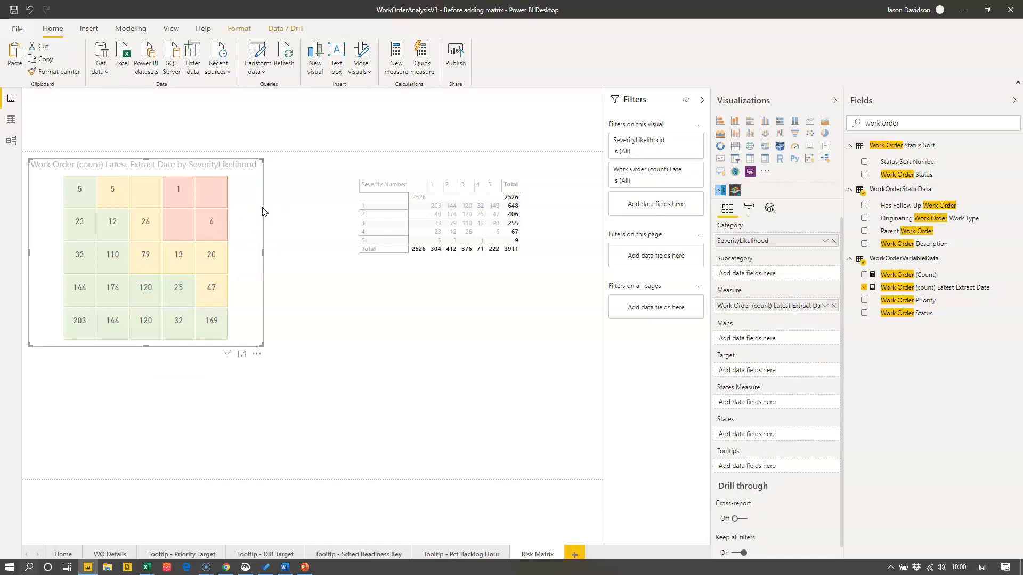
key("ctrl+v")
left_click_drag(224, 165, 451, 291)
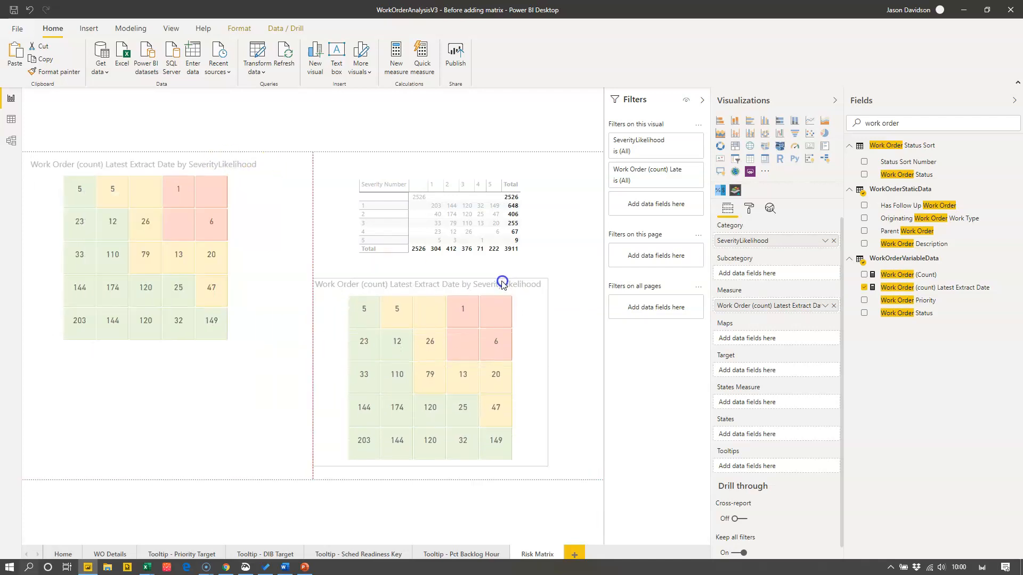
left_click(491, 302)
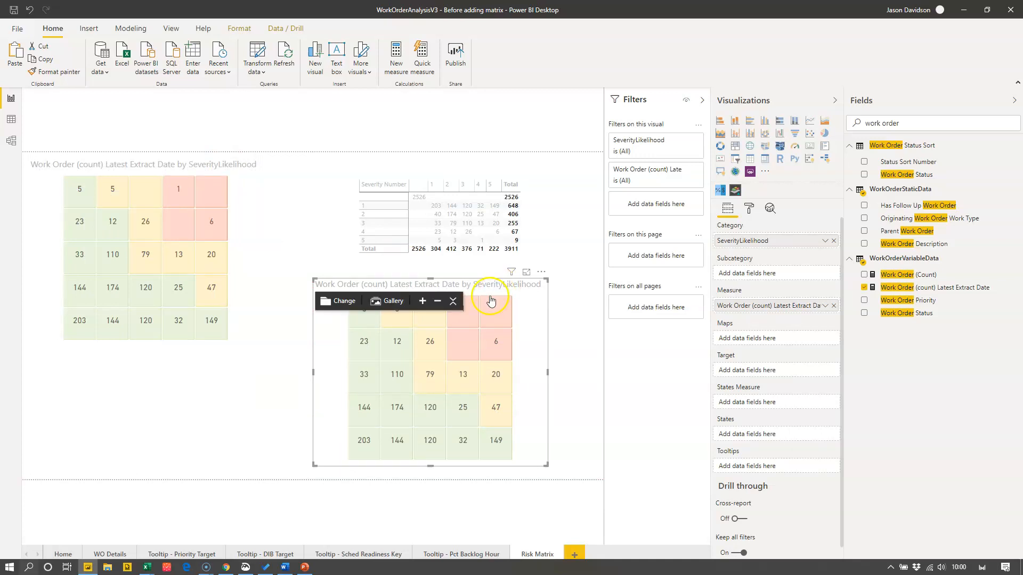
- Turn off unmatched areas for the copied Synoptic Panel and show the individual data colors of all categories
left_click(751, 213)
left_click(722, 250)
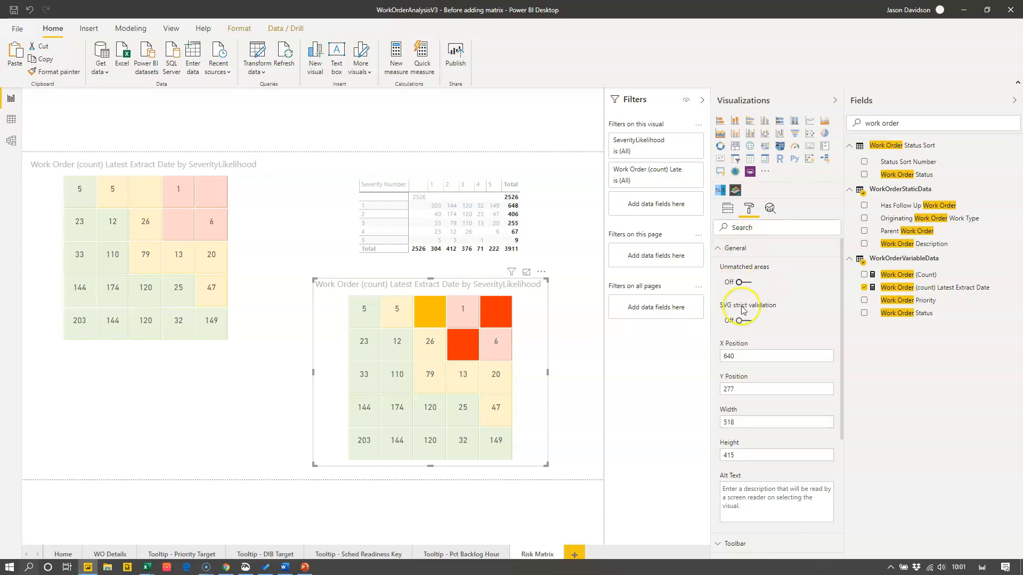
left_click(719, 250)
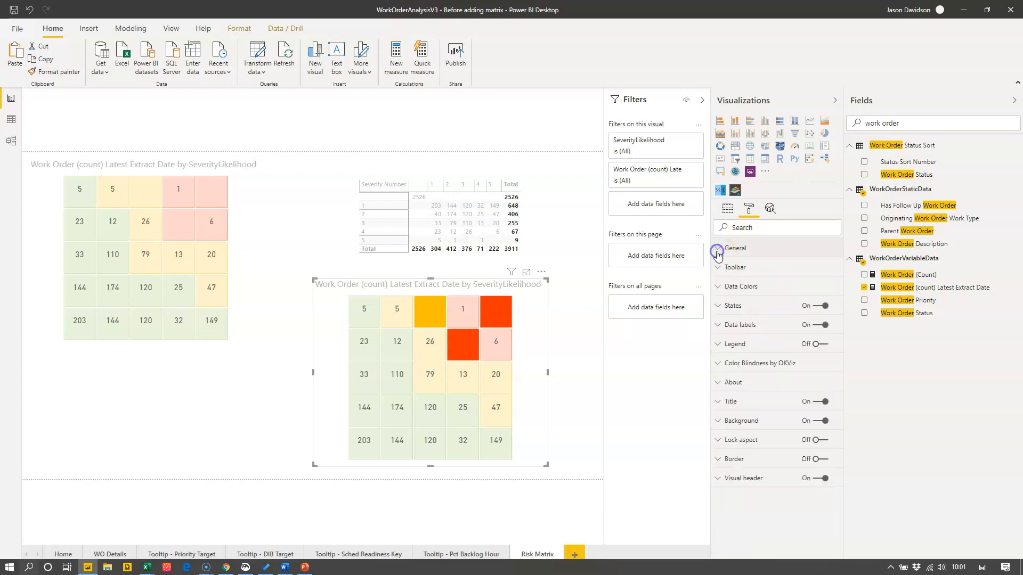
left_click(719, 288)
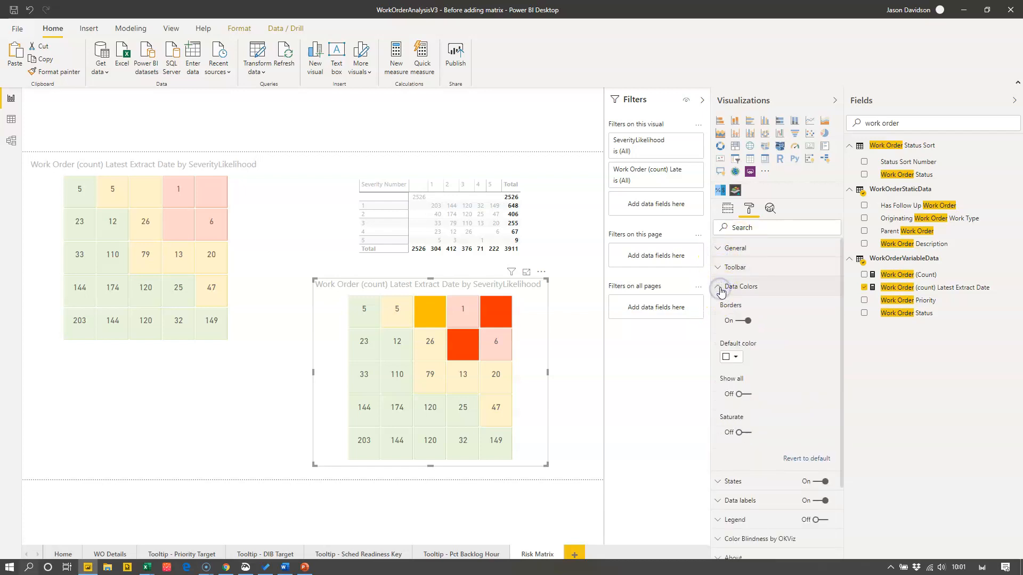
left_click(737, 394)
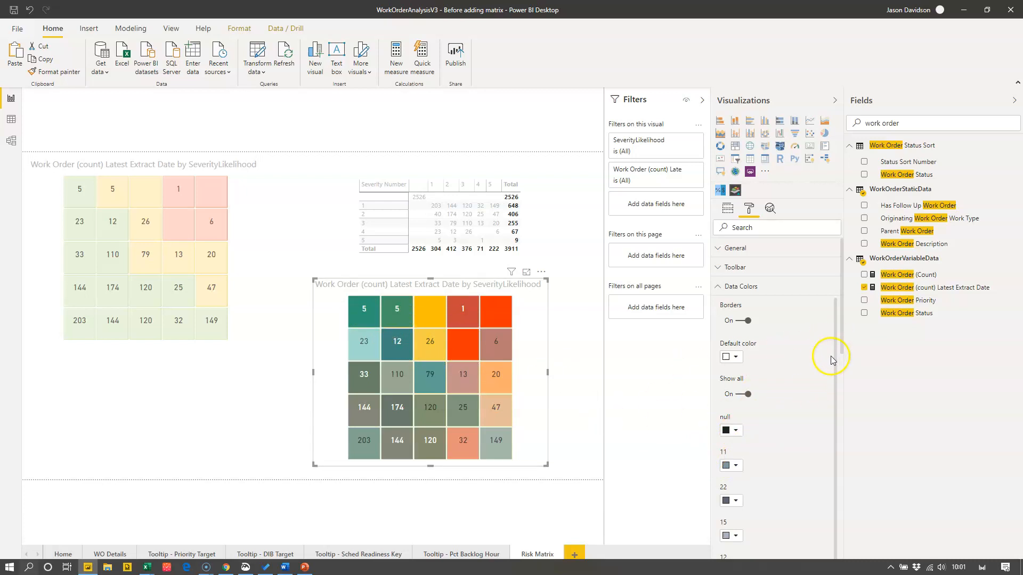
- Set the data color of SeverityLikelihood 11 to the recently used teal
left_click_drag(835, 355, 836, 413)
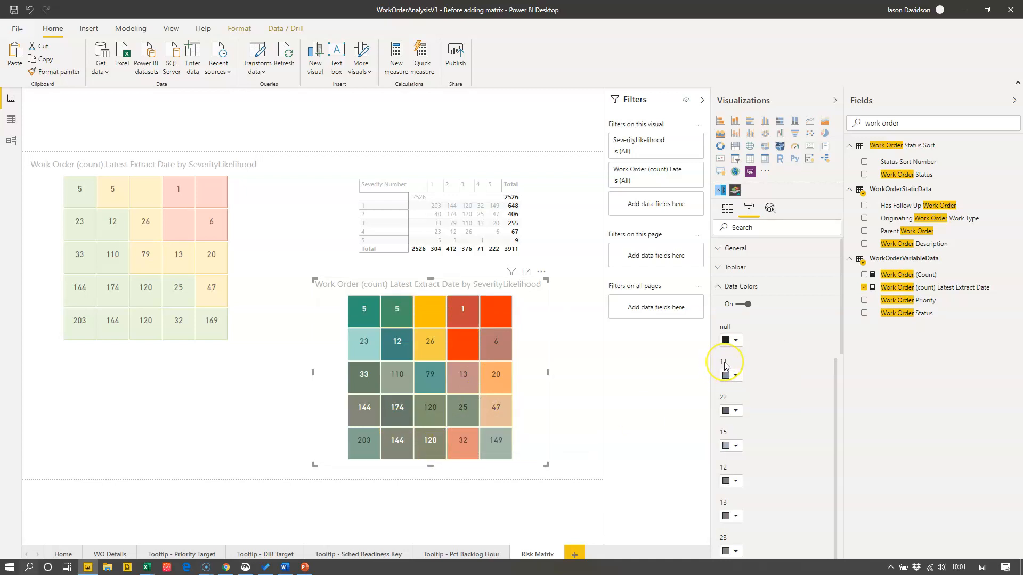
mouse_move(367, 442)
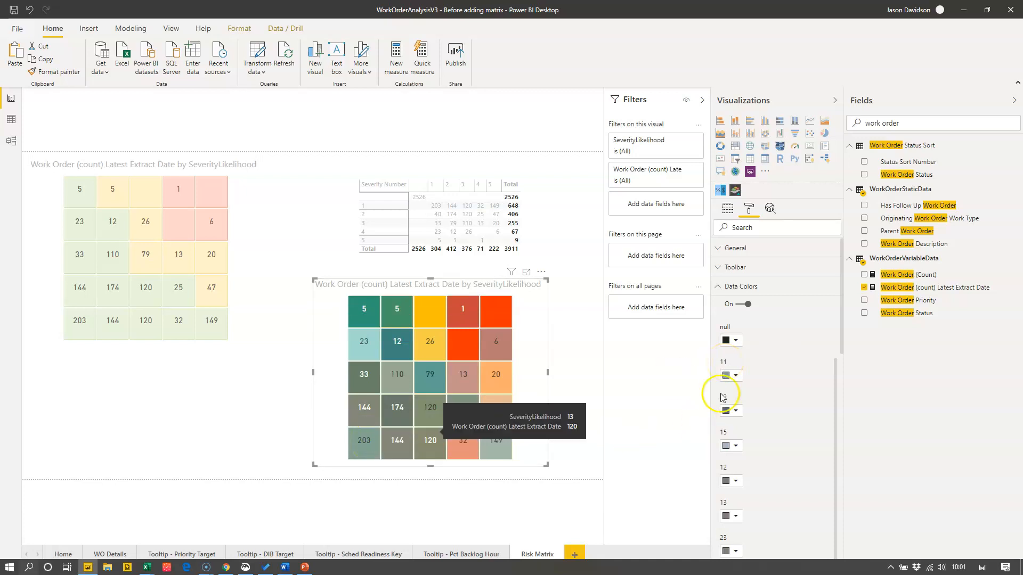
left_click(736, 376)
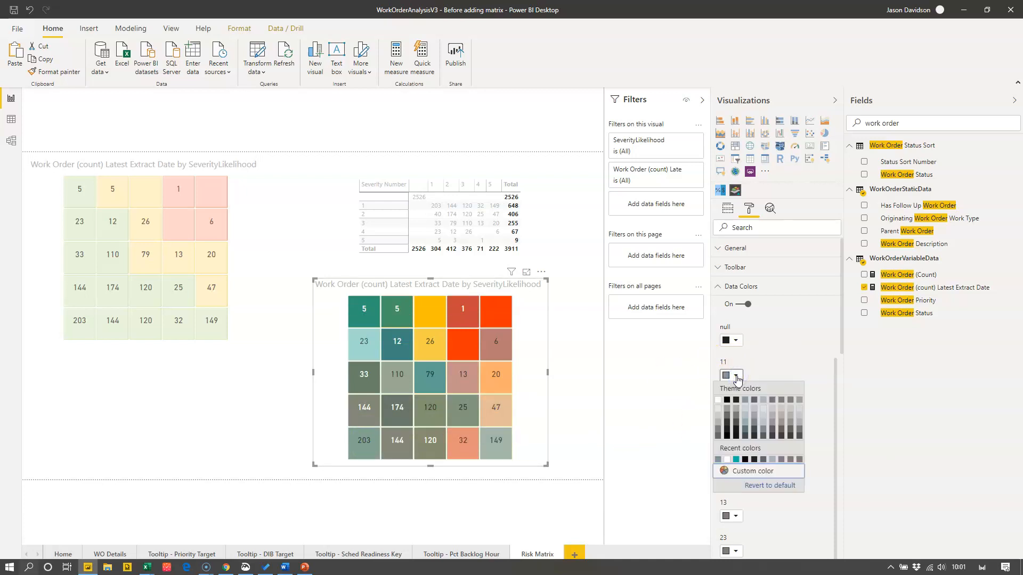
left_click(736, 460)
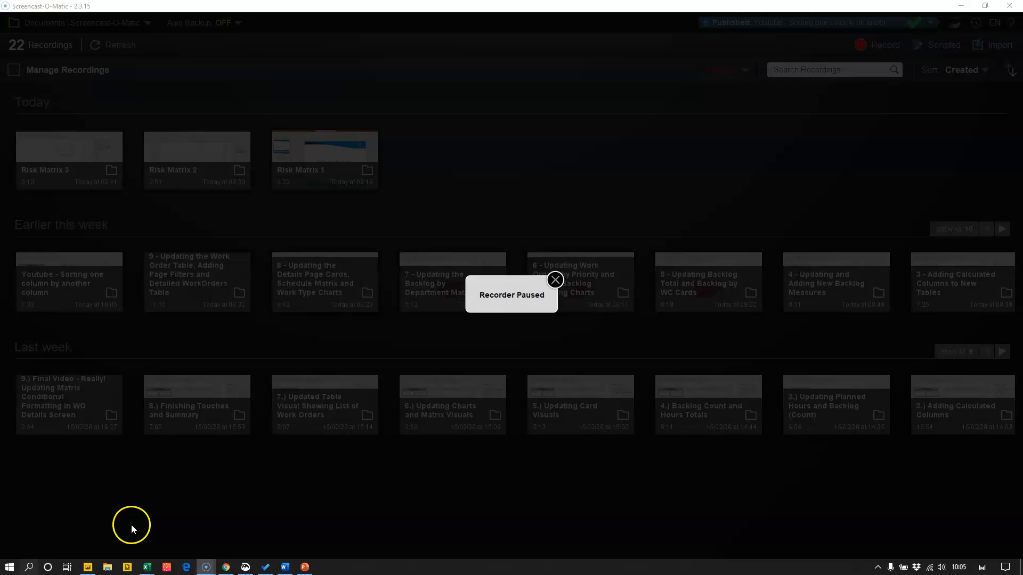
key("alt+p")
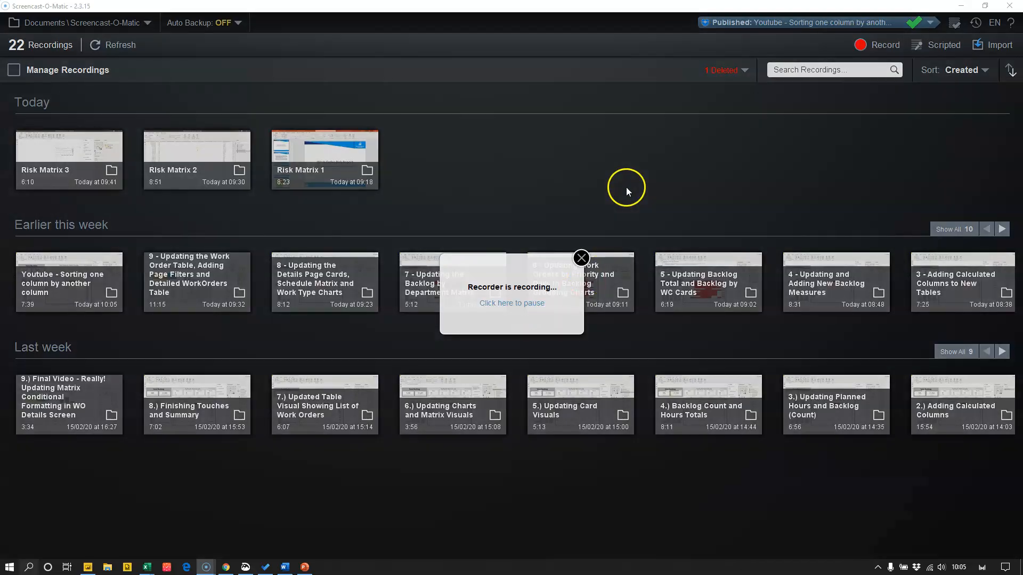
left_click(961, 5)
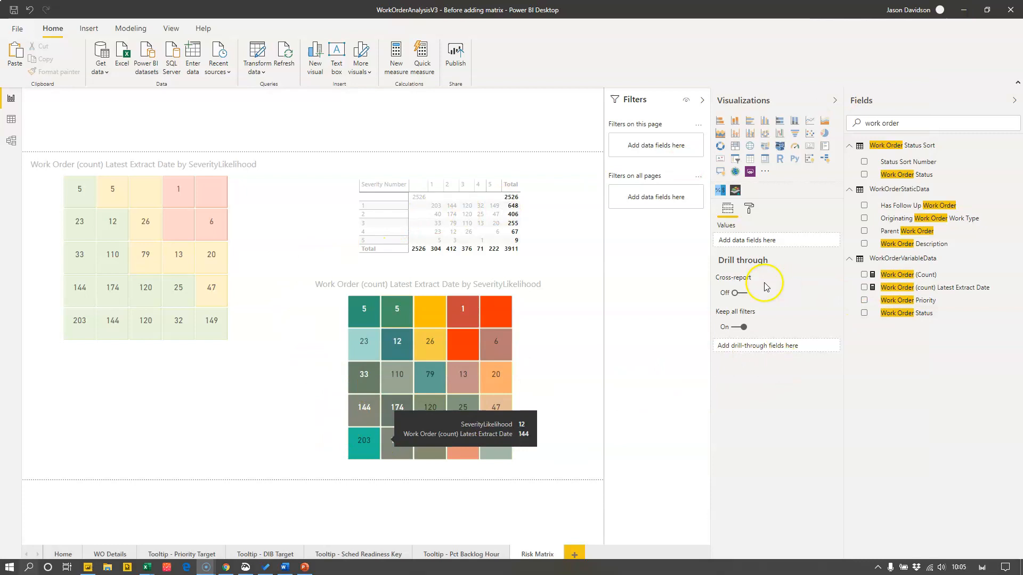
- Switch to the Work Order Risk Report presentation in PowerPoint and copy the low-risk hex code 92d050 from the Example Risk Matrix slide
left_click(545, 415)
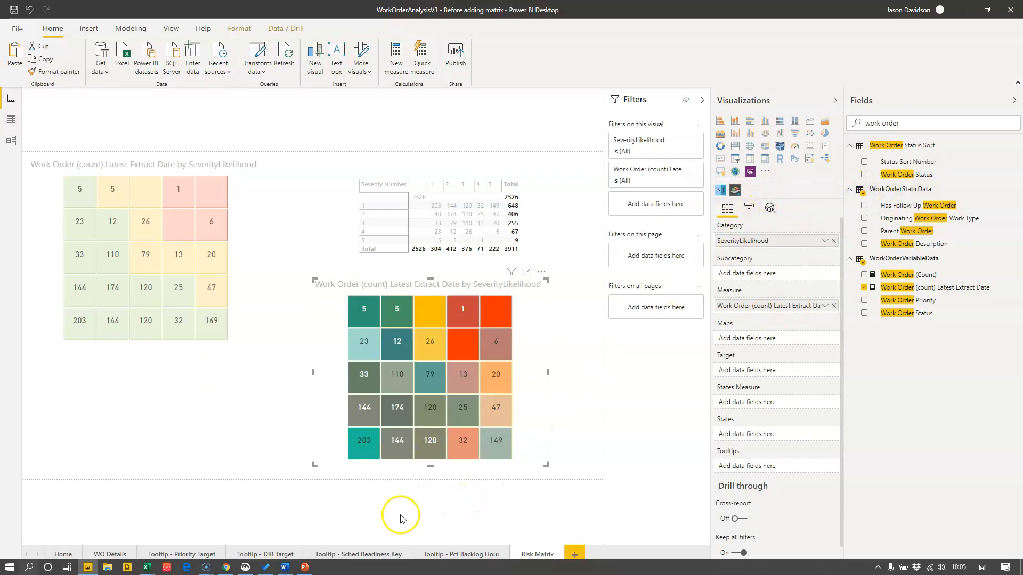
left_click(305, 568)
left_click(128, 393)
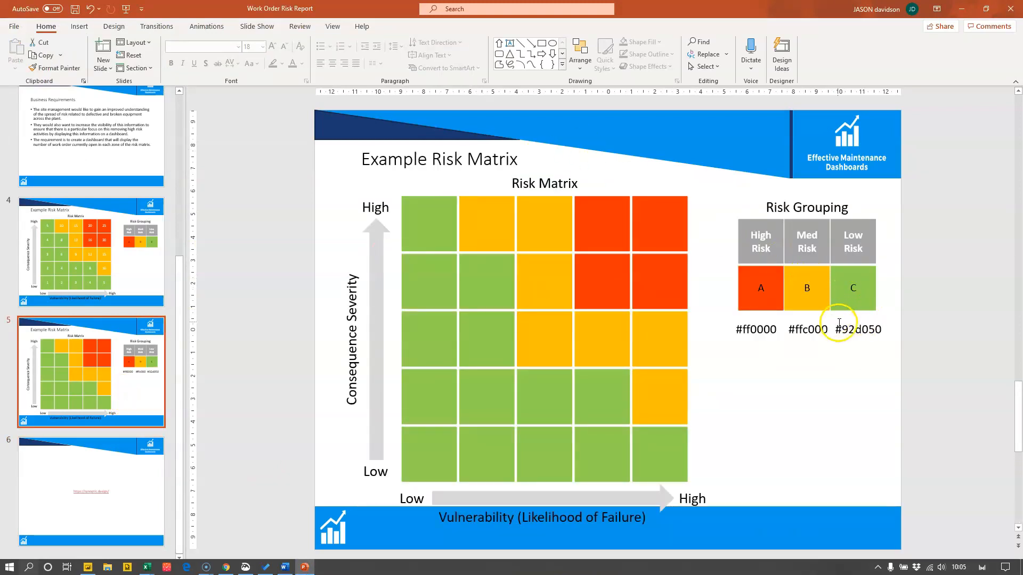
left_click_drag(842, 329, 881, 328)
key("ctrl+c")
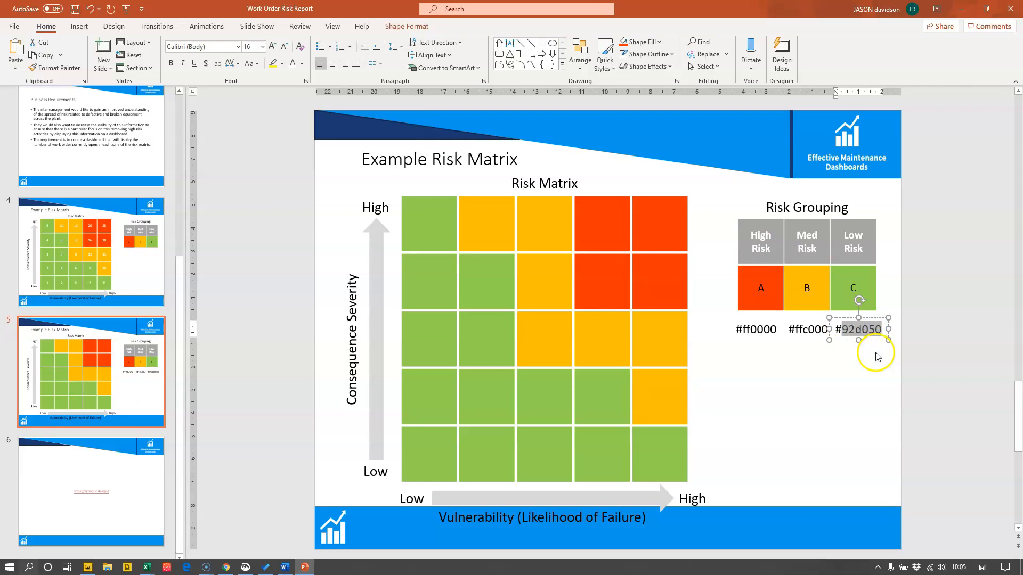
- Switch back to Power BI and set the copied panel's data color for SeverityLikelihood 11 to the custom color 92d050
key("alt+Tab")
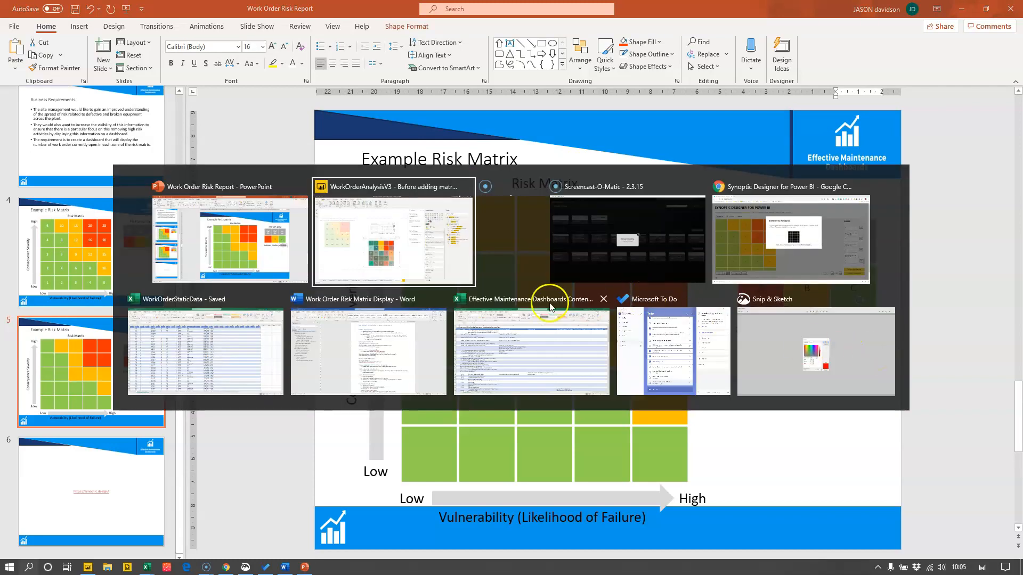
left_click(404, 242)
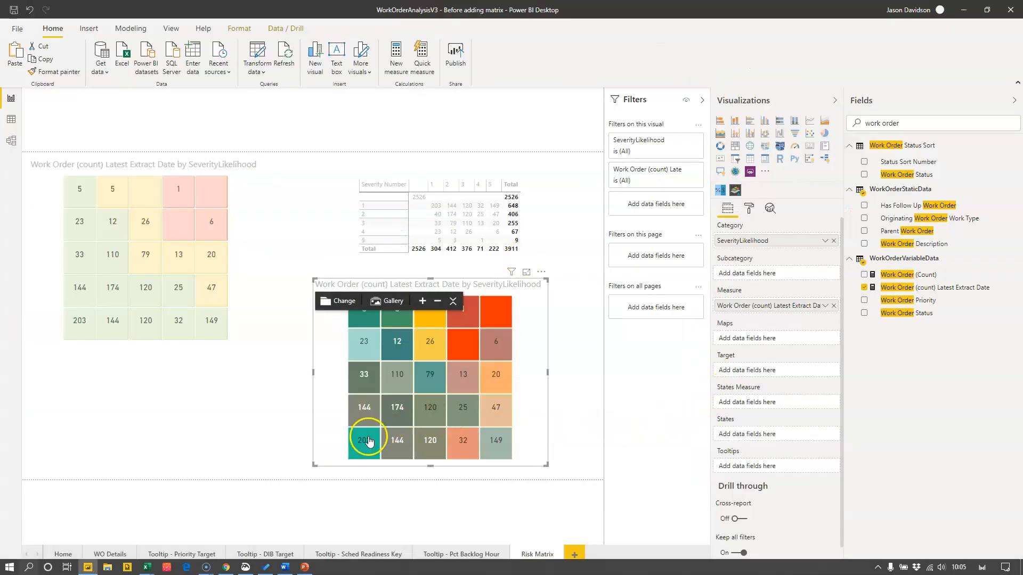
mouse_move(366, 440)
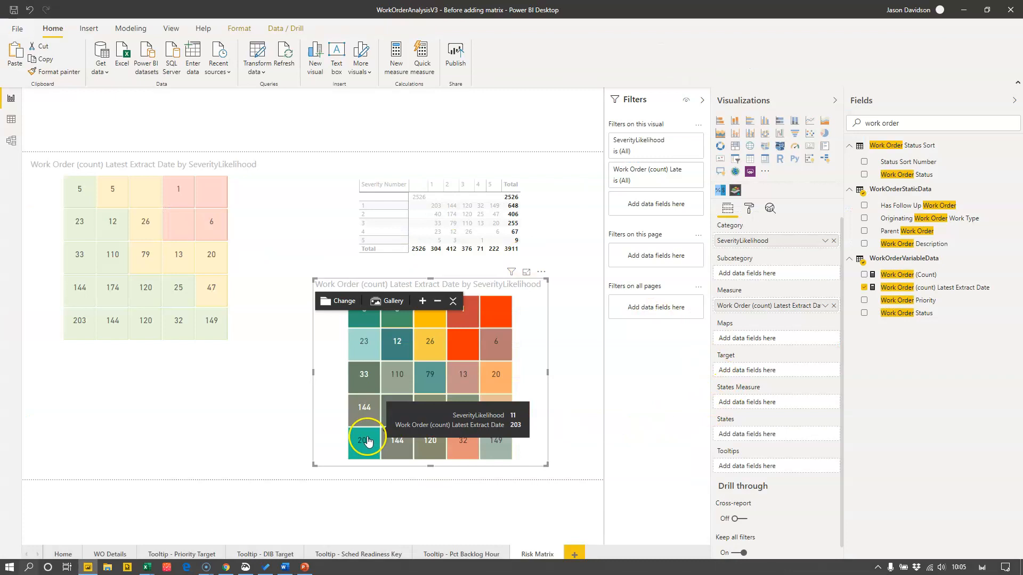
left_click(747, 211)
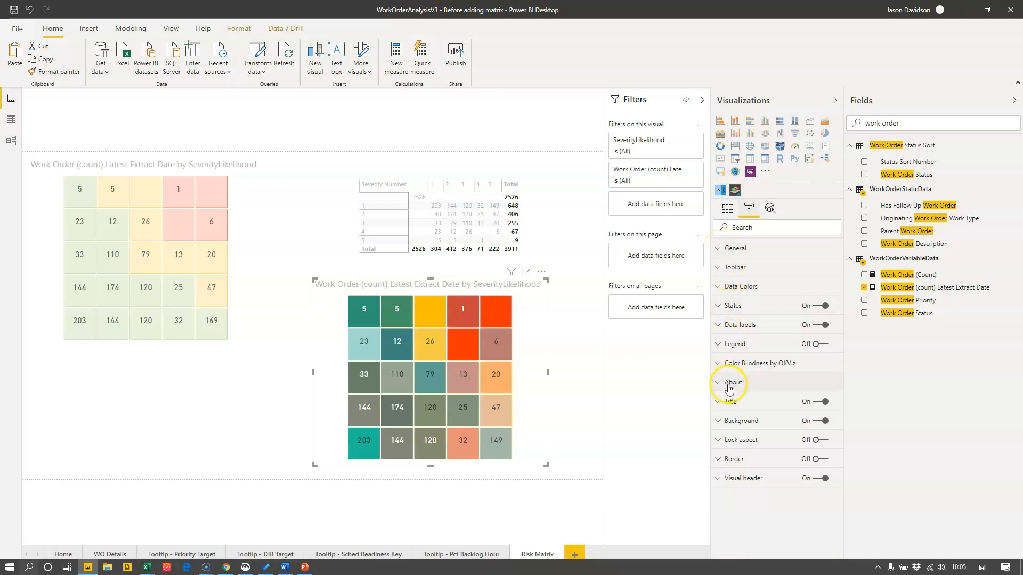
left_click(721, 292)
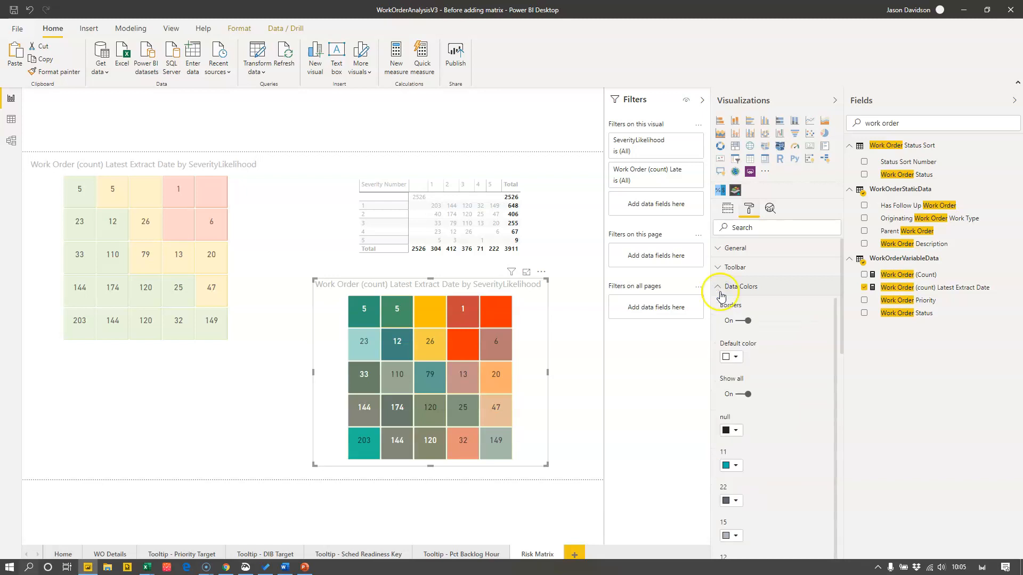
left_click(738, 467)
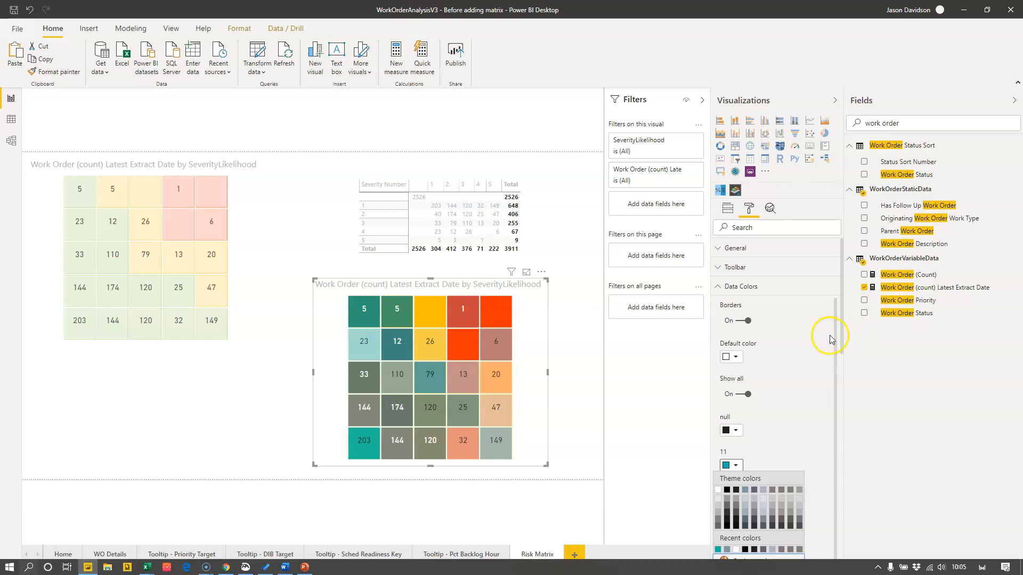
left_click_drag(840, 335, 840, 380)
left_click(738, 351)
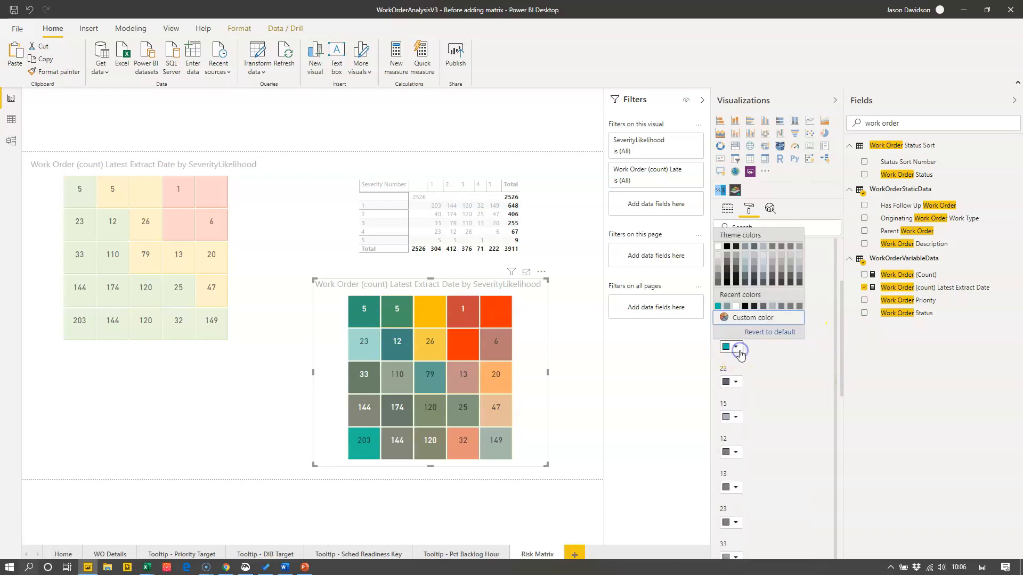
left_click(751, 318)
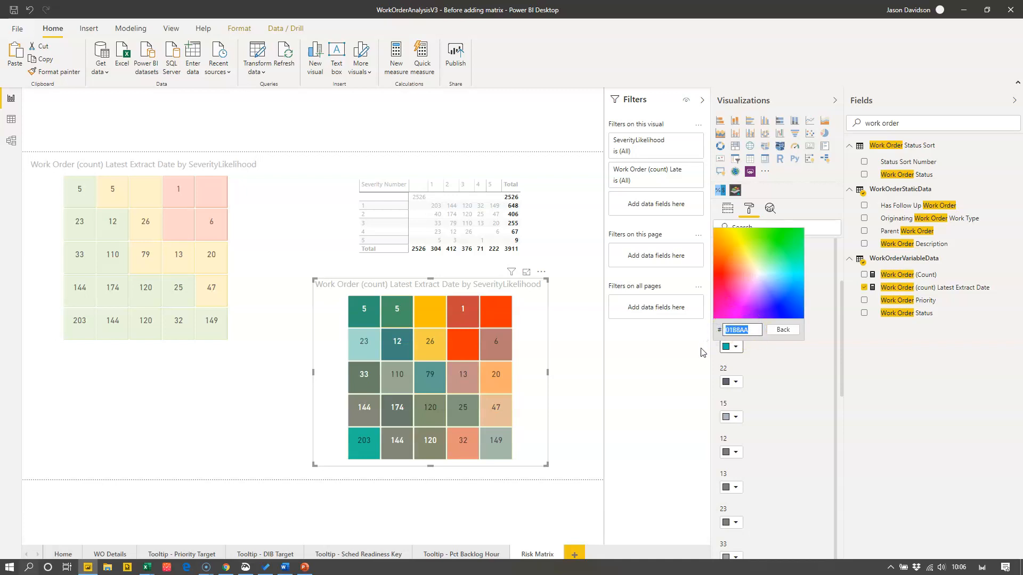
key("ctrl+v")
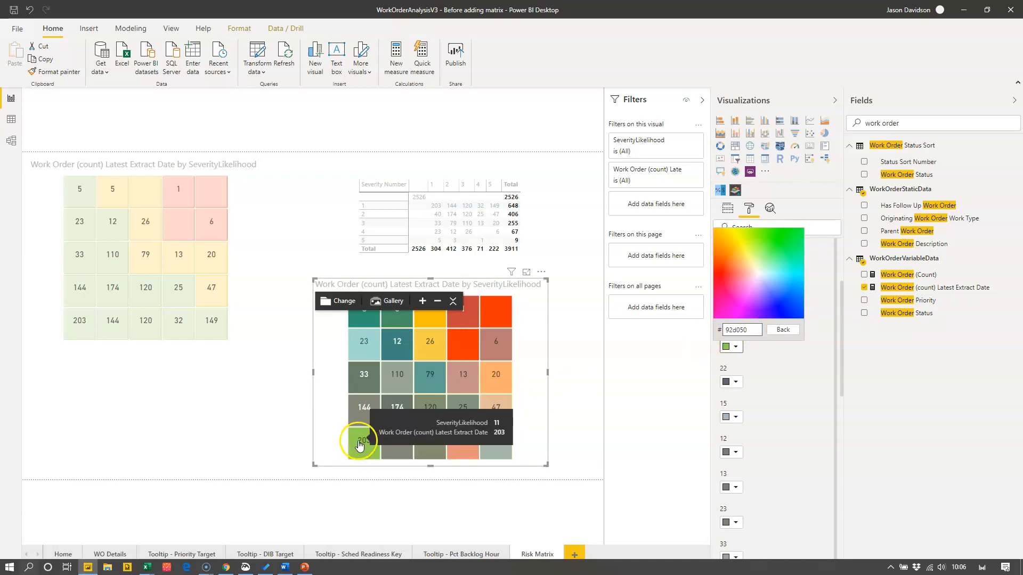
left_click(767, 349)
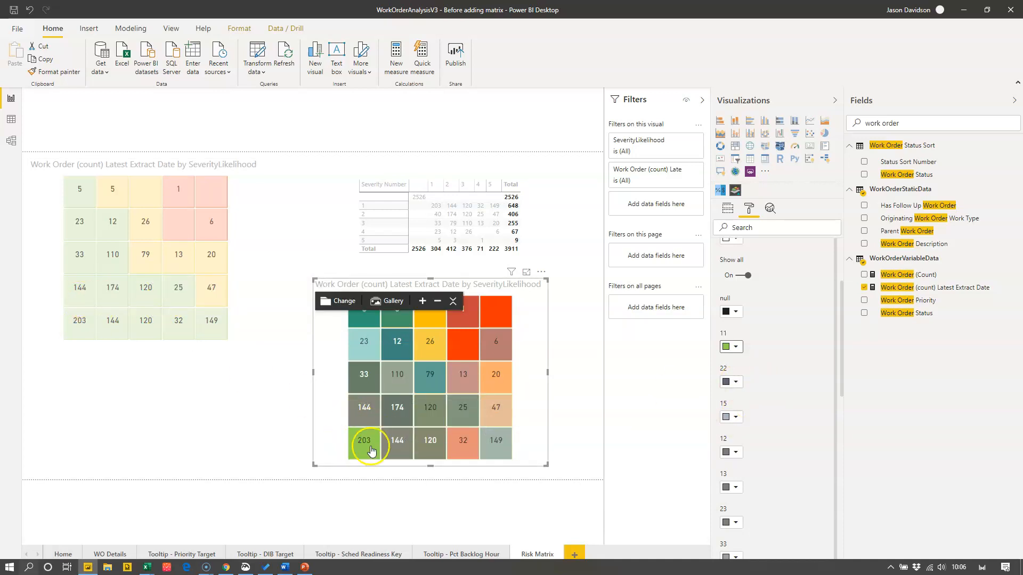
- Apply the same low-risk green to the data colors of SeverityLikelihood 22, 15, 13 and 12
left_click(735, 383)
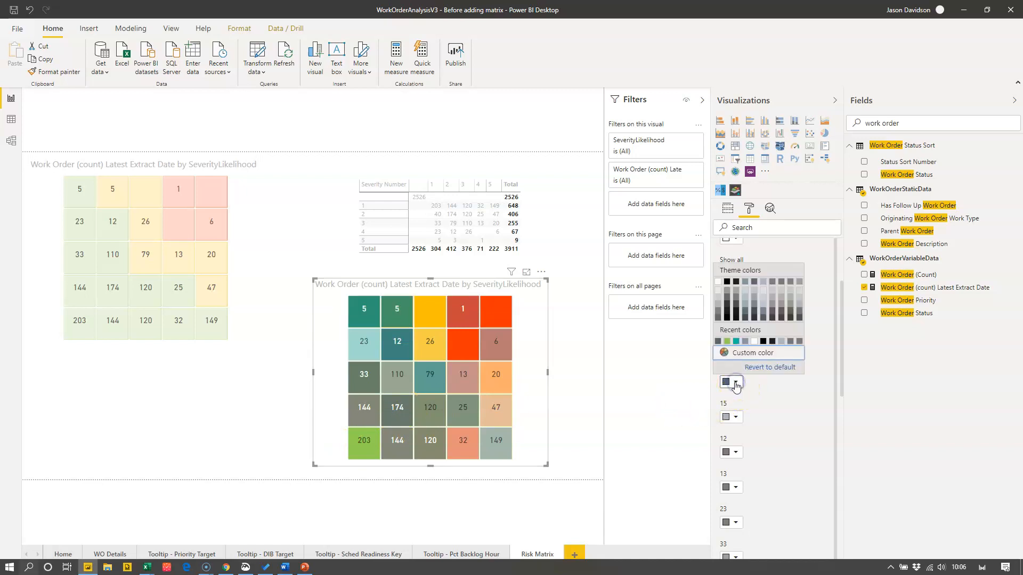
left_click(727, 342)
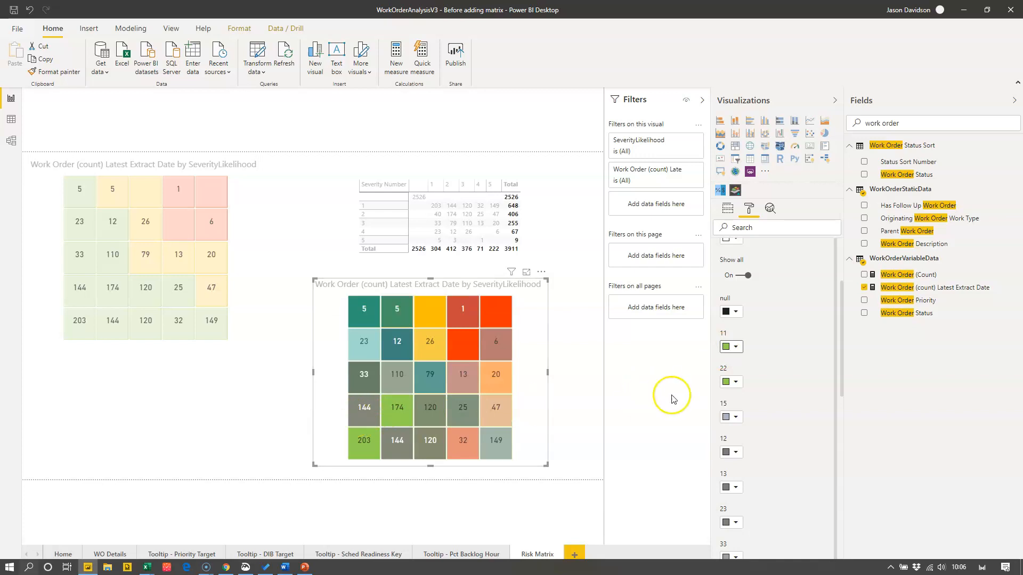
left_click(736, 418)
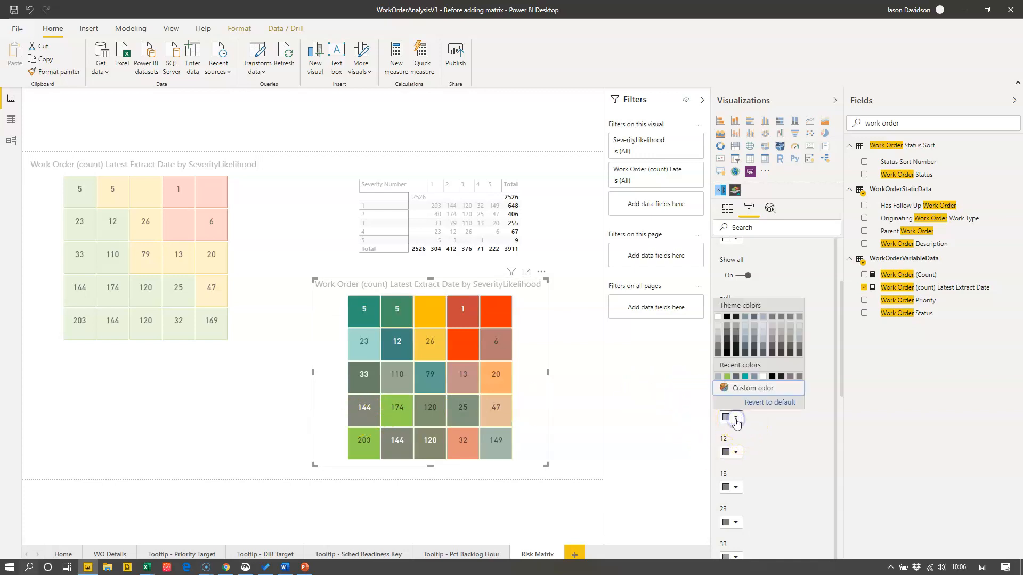
left_click(726, 377)
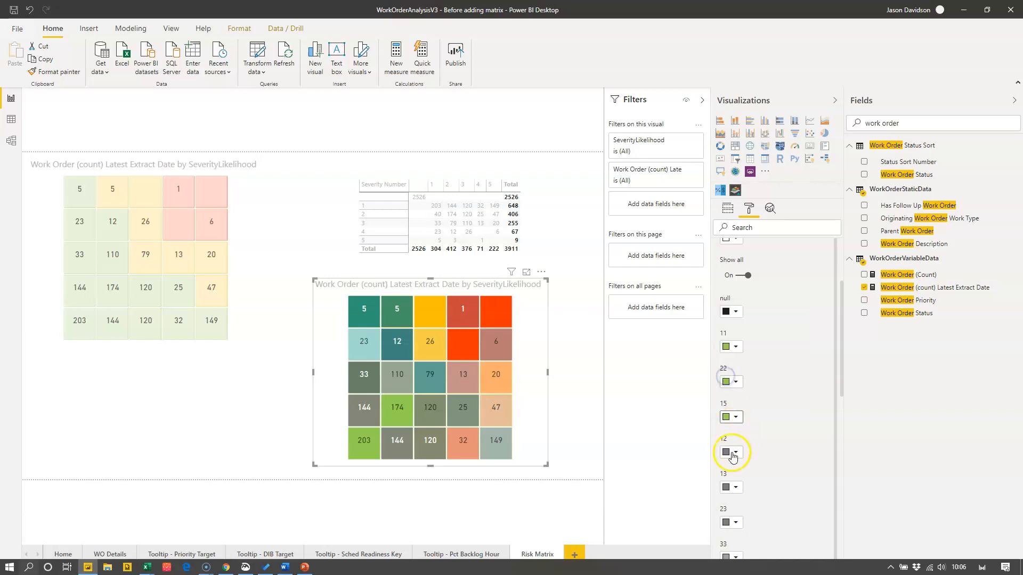
left_click(735, 488)
left_click(726, 448)
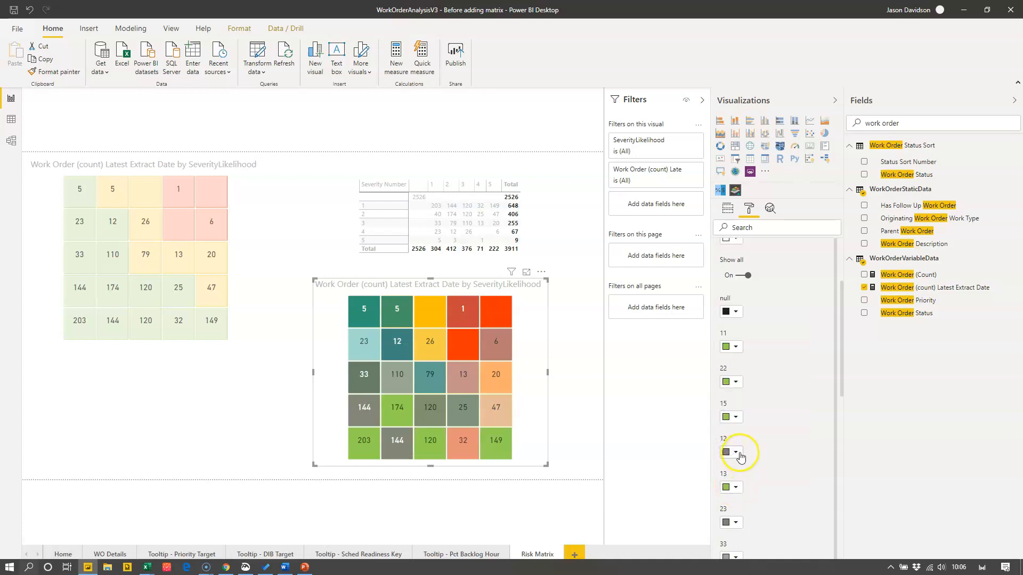
left_click(737, 452)
left_click(730, 414)
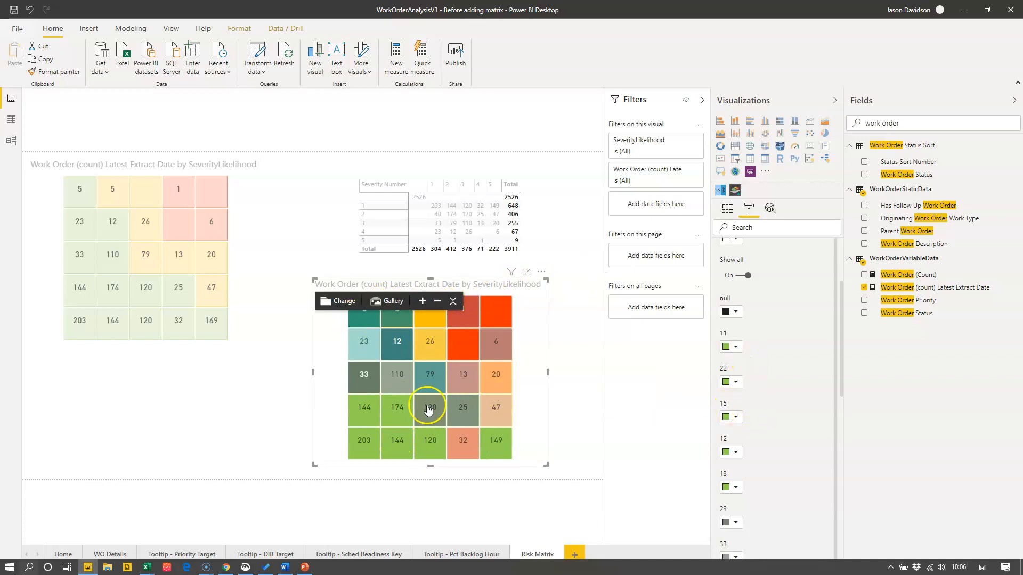
mouse_move(462, 450)
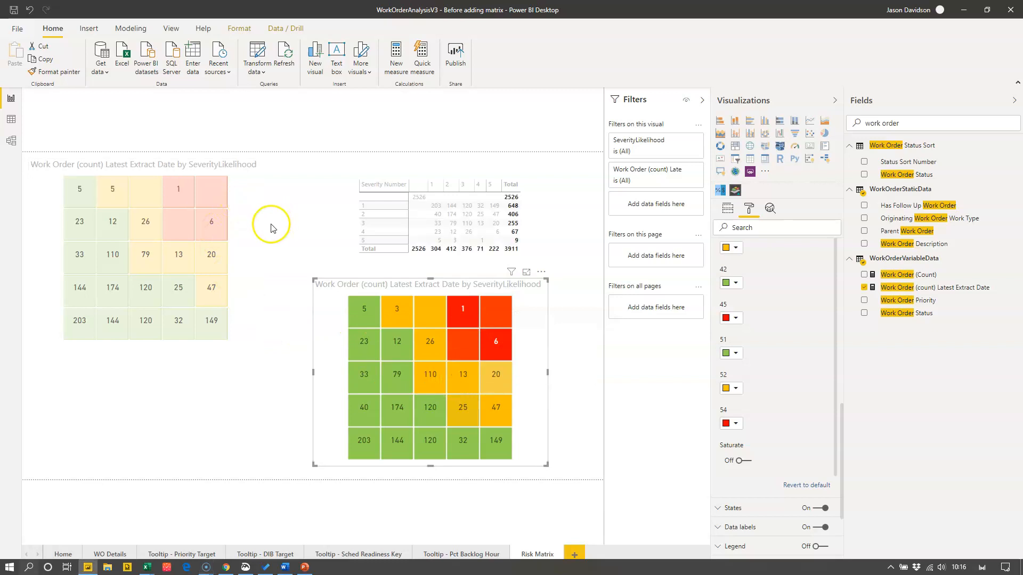
- Delete the original Synoptic Panel from the Risk Matrix page, keeping the recolored copy
mouse_move(262, 234)
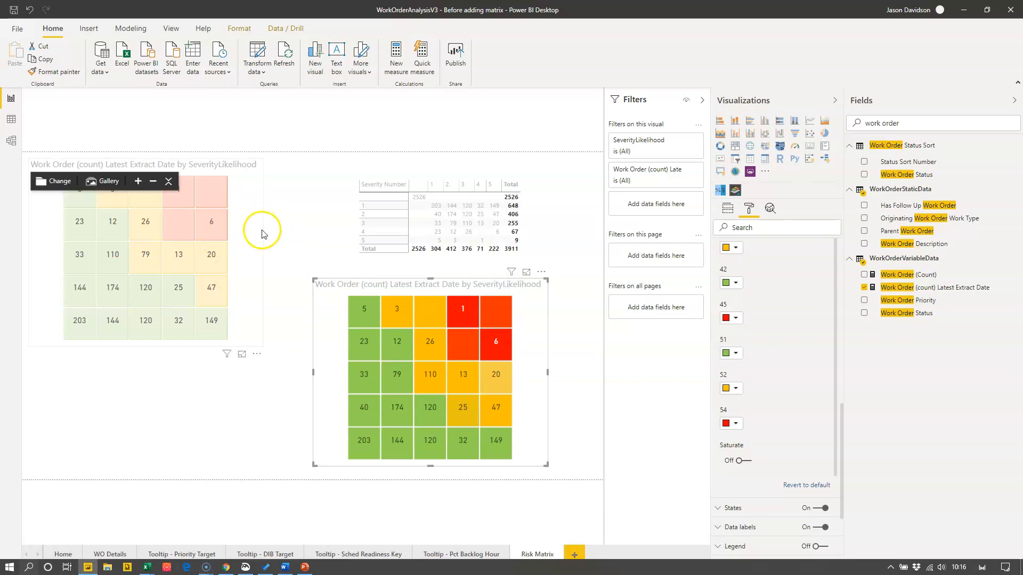
mouse_move(327, 318)
mouse_move(389, 347)
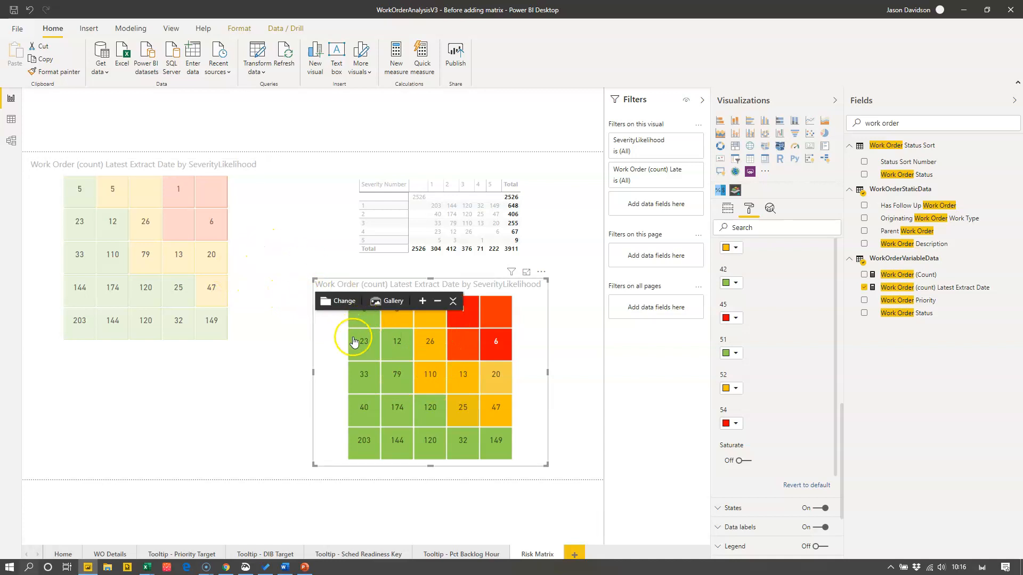
left_click(263, 248)
key("Delete")
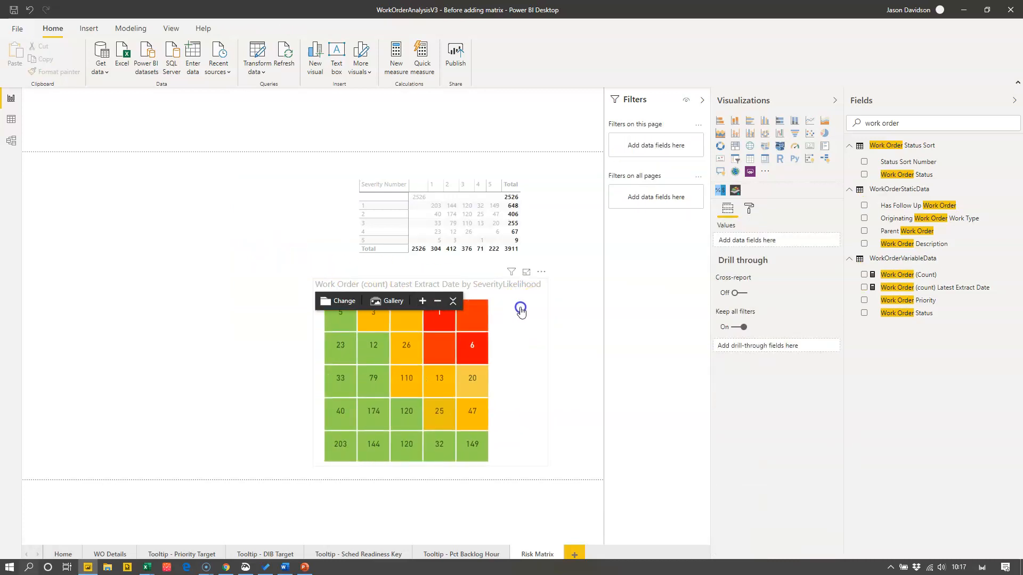
- Move the remaining Synoptic Panel to the upper-left area of the report page and make it narrower
left_click_drag(486, 326, 455, 332)
left_click(453, 301)
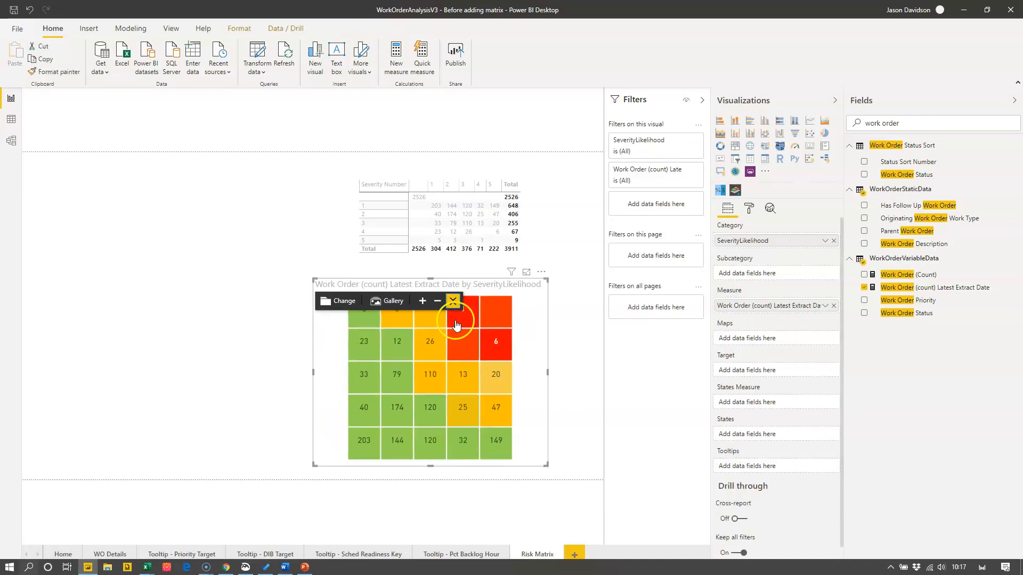
left_click_drag(538, 269, 228, 220)
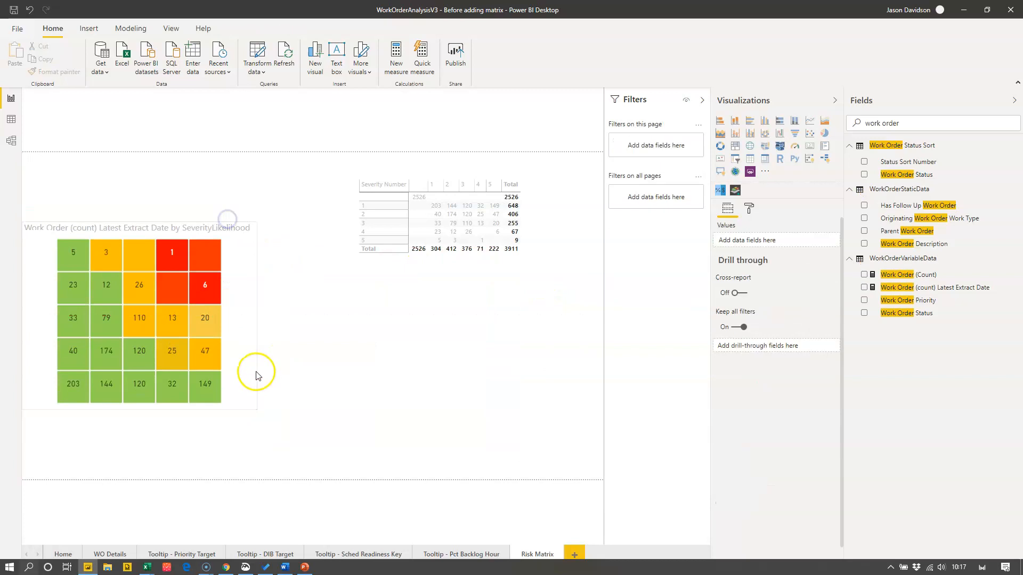
left_click(256, 314)
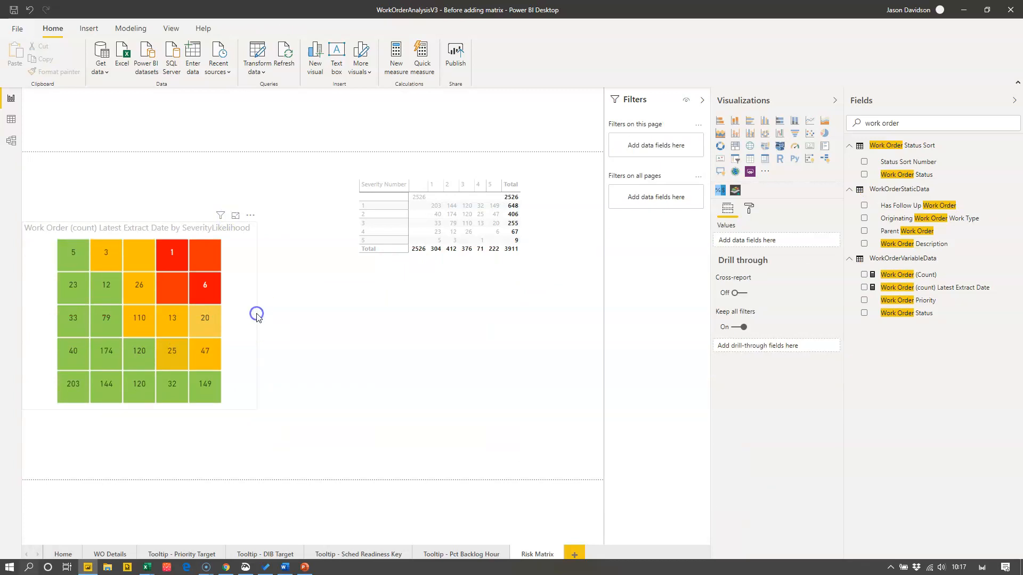
left_click_drag(256, 314, 232, 318)
left_click(231, 317)
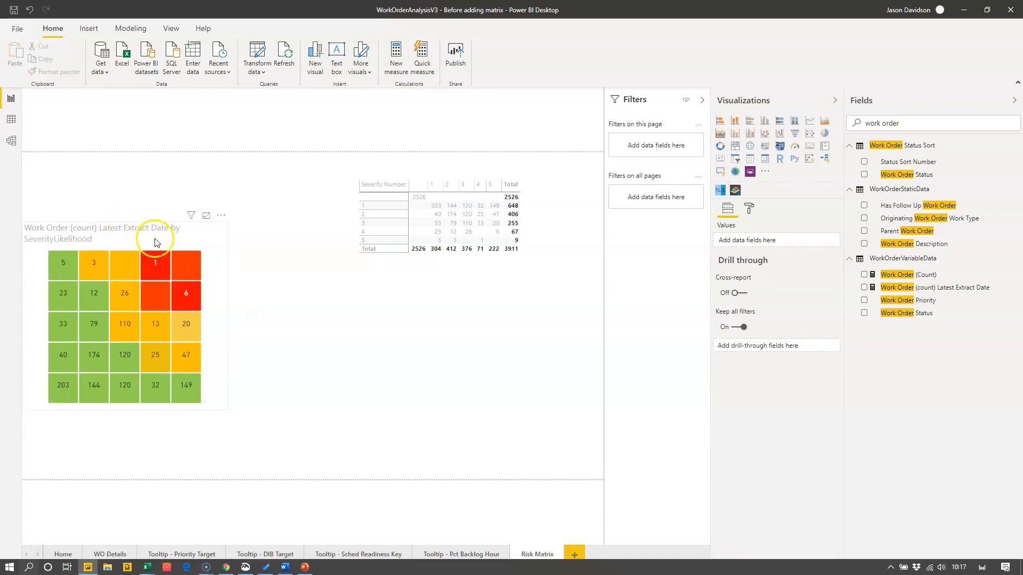
left_click_drag(151, 195, 148, 207)
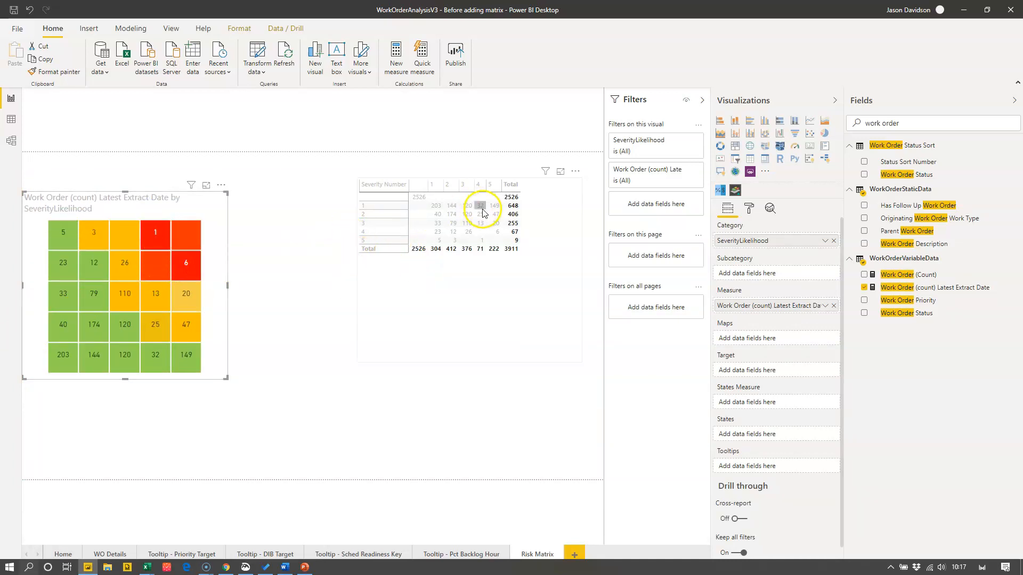
- Move the severity-by-likelihood matrix visual closer to the Synoptic Panel and widen the report canvas area
left_click(452, 292)
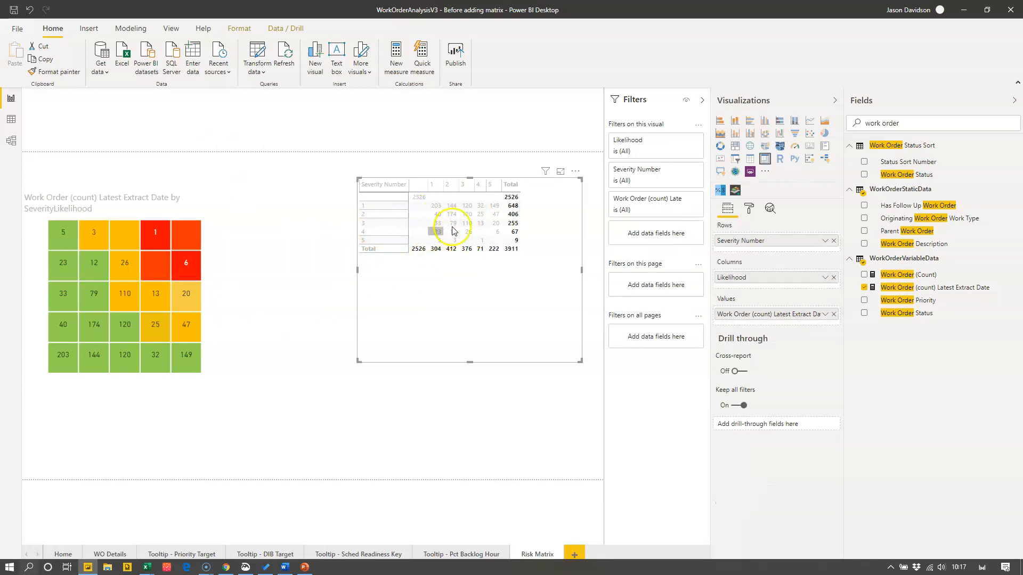
left_click_drag(426, 294, 349, 308)
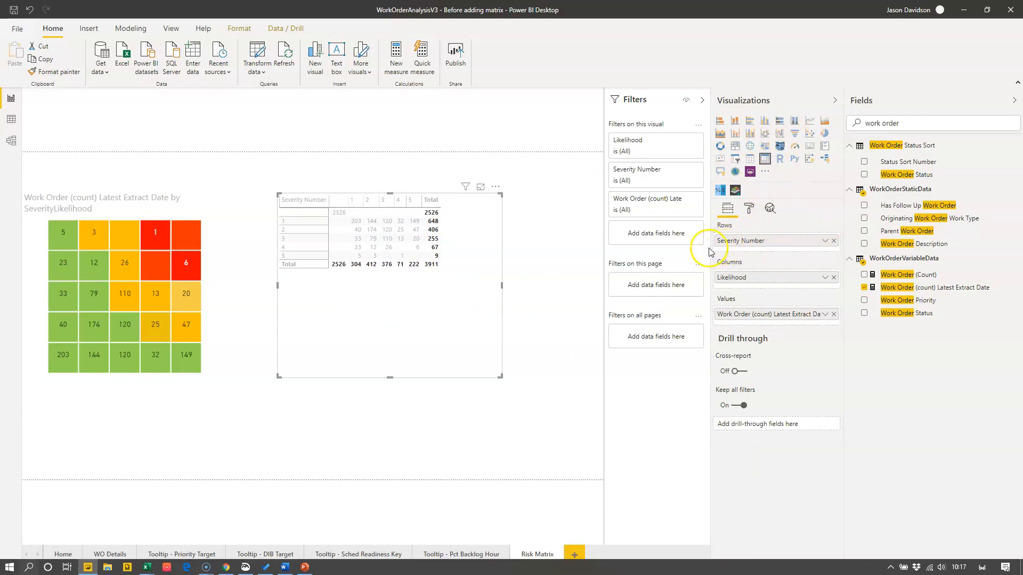
left_click_drag(711, 251, 749, 251)
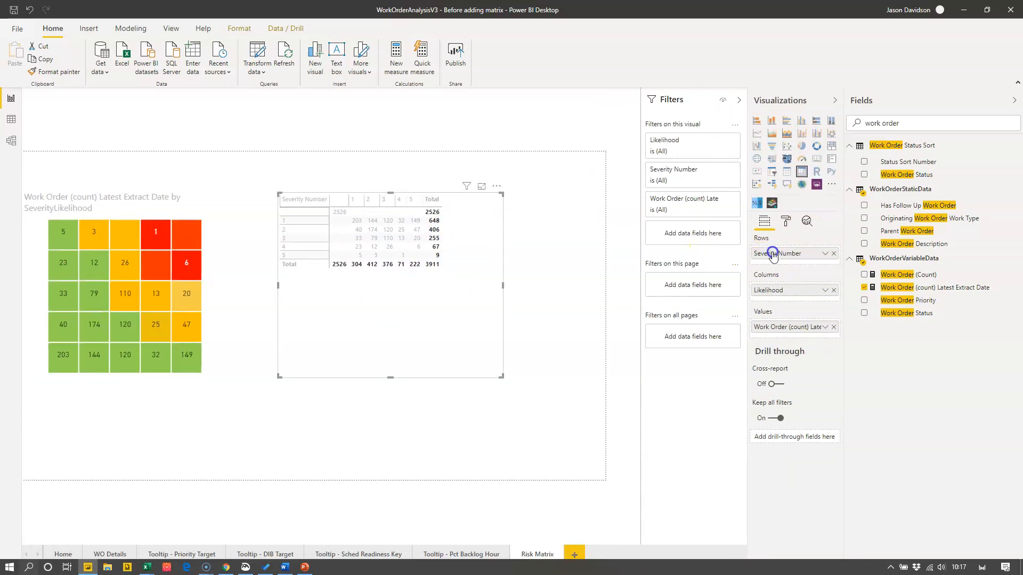
- Convert the matrix visual to a table and add WorkOrderKey from WorkOrderVariableData as its first column, set to Don't summarize
left_click(787, 174)
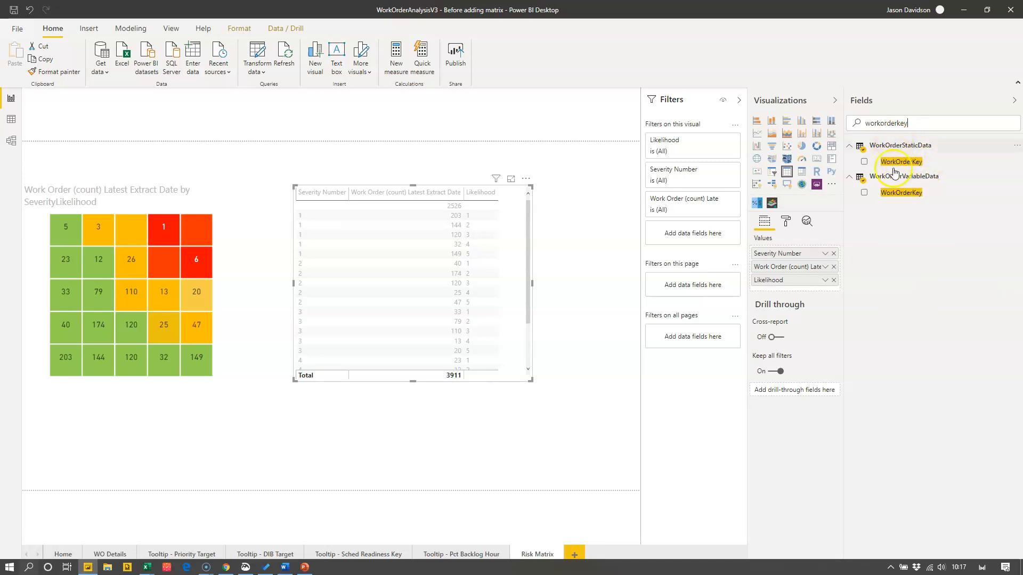
left_click_drag(897, 197, 816, 254)
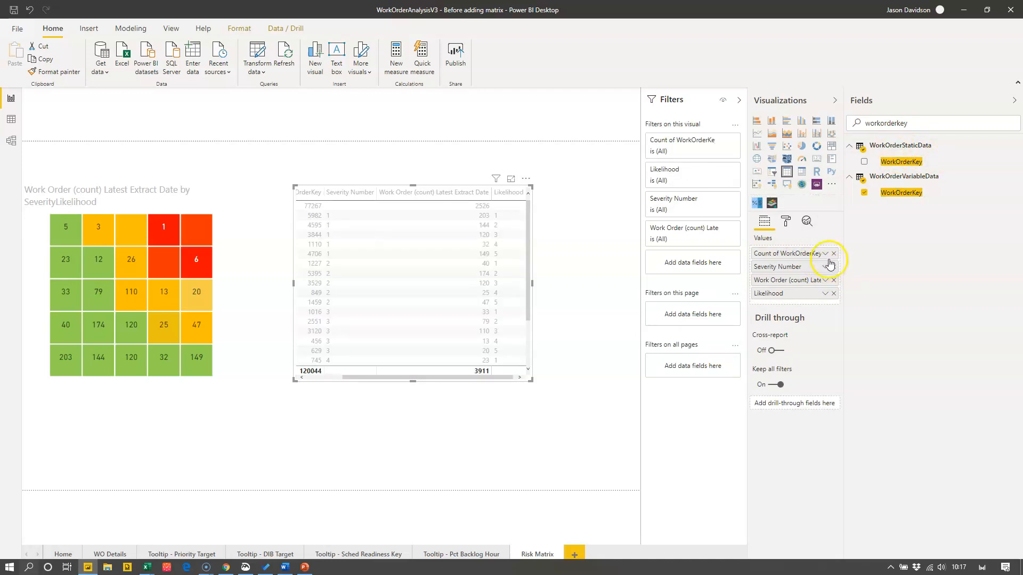
left_click(826, 254)
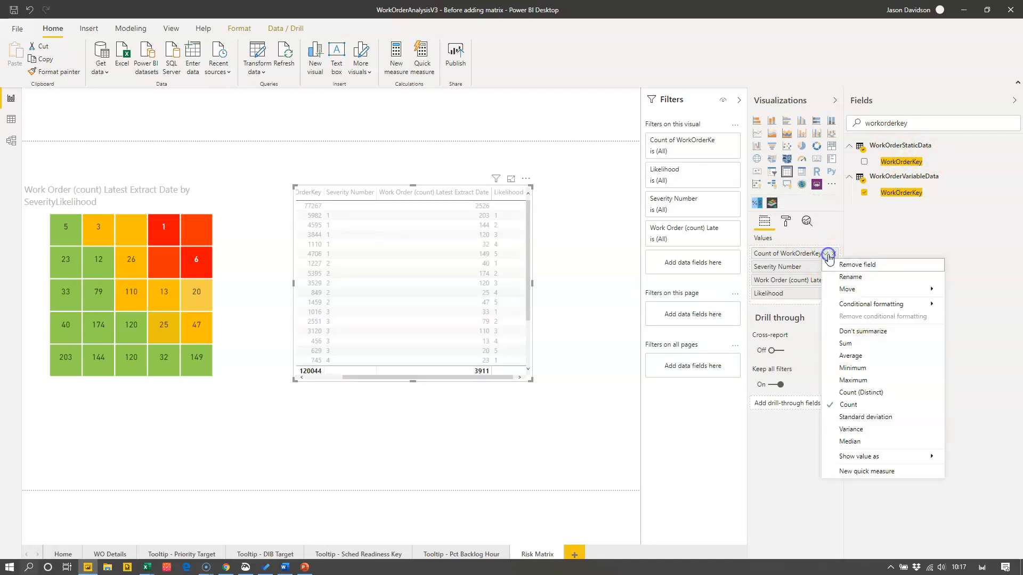
left_click(848, 331)
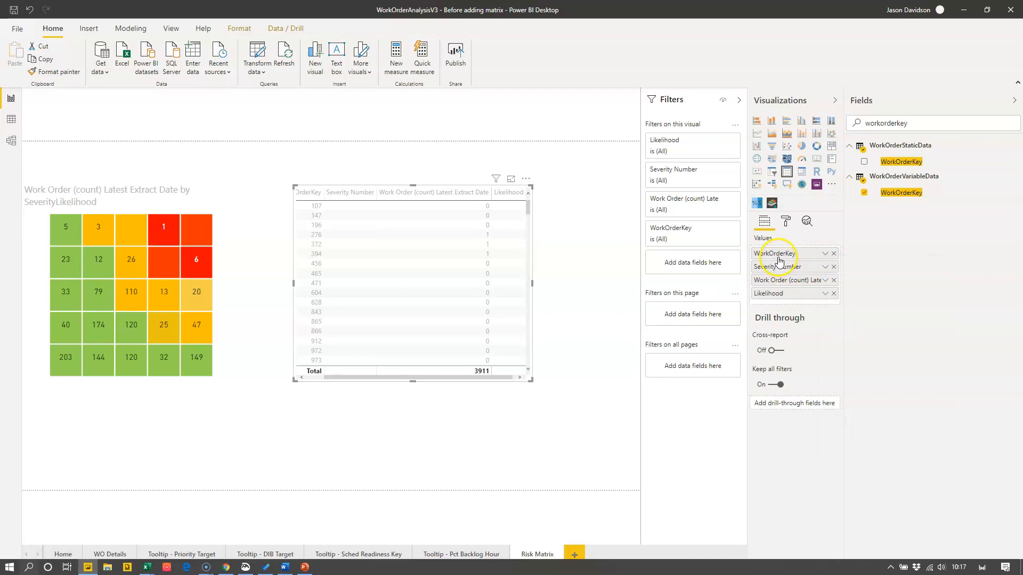
- Remove Severity Number, Work Order (count) Latest Extract Date and Likelihood from the table's values
left_click(834, 267)
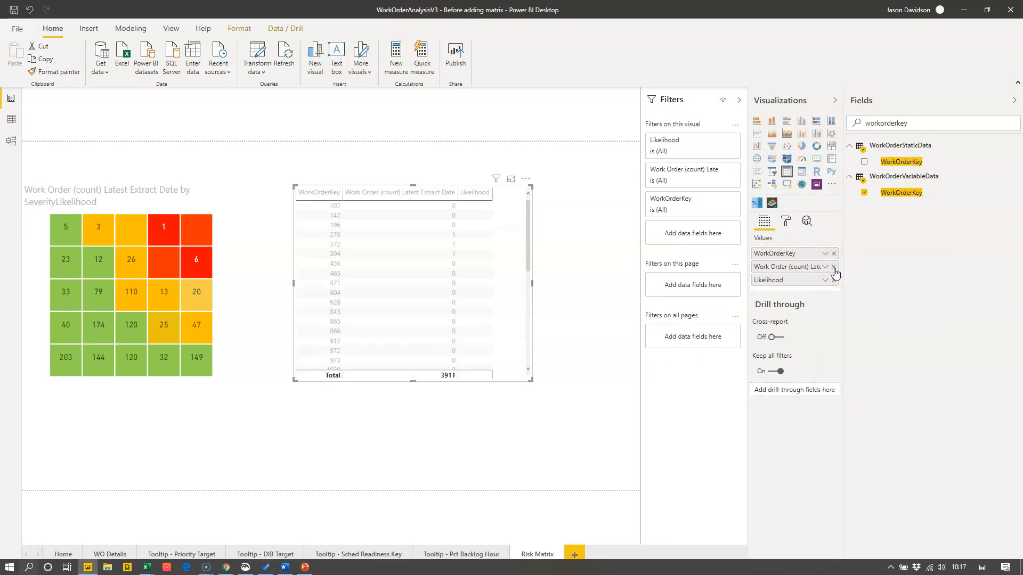
left_click(835, 268)
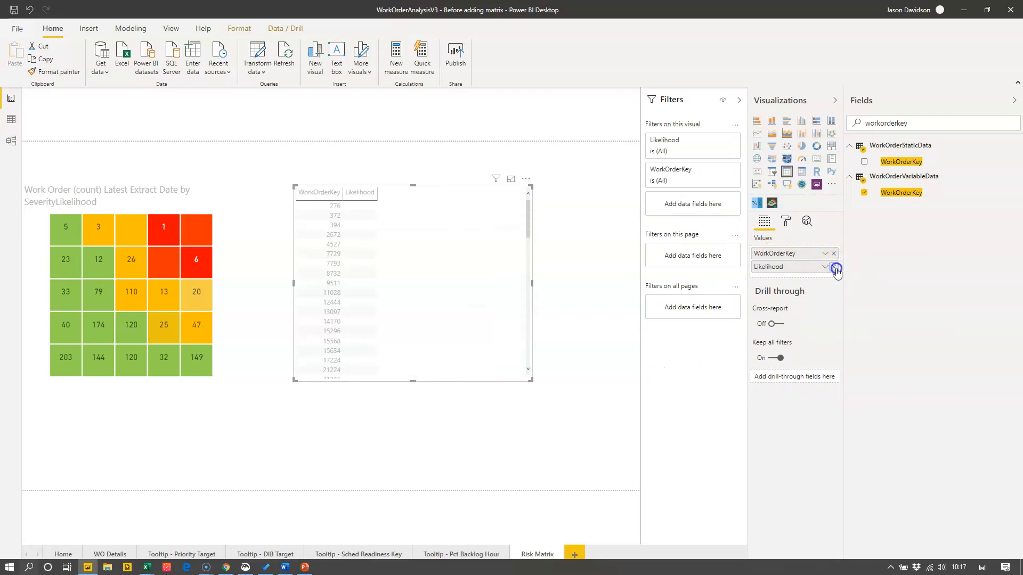
left_click(835, 268)
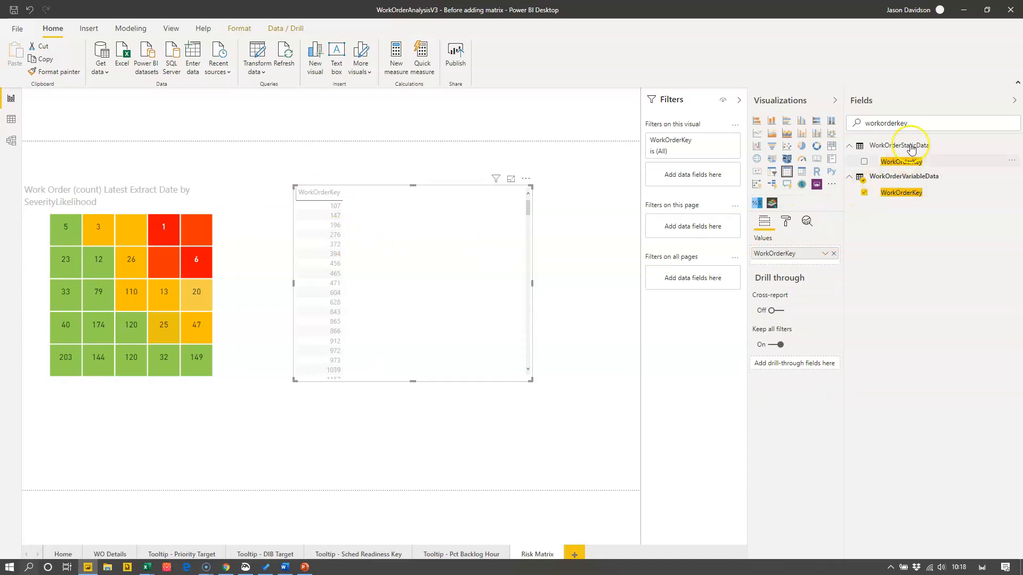
- Add the Work Order Description and Work Type fields from WorkOrderStaticData to the table
left_click_drag(912, 124, 856, 127)
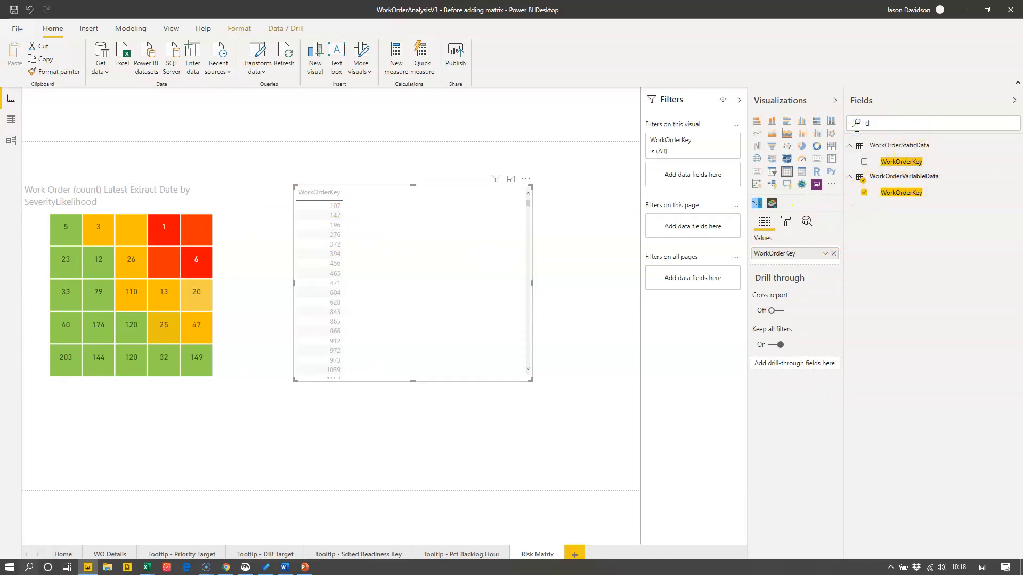
type("descr")
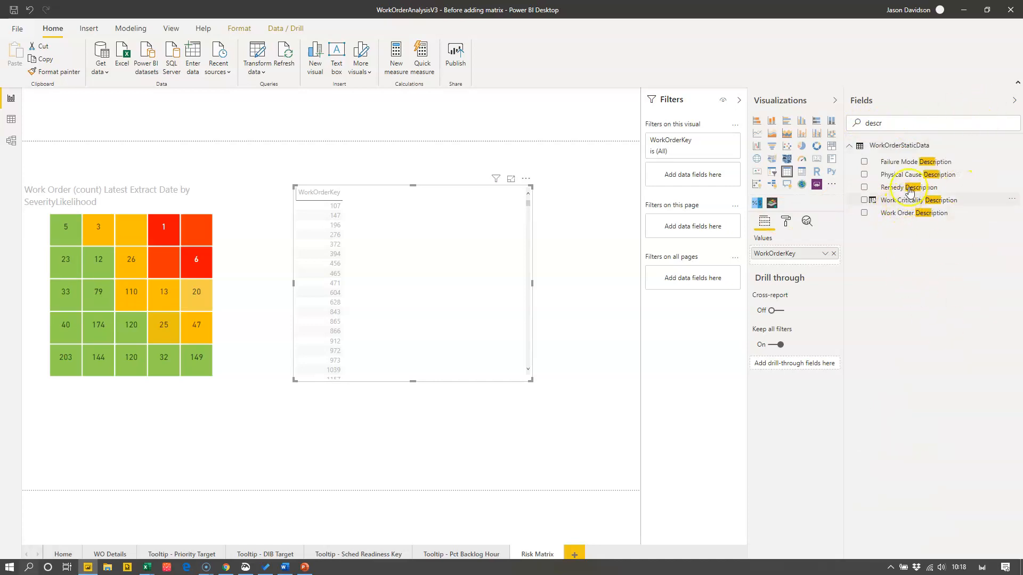
left_click_drag(907, 215, 416, 256)
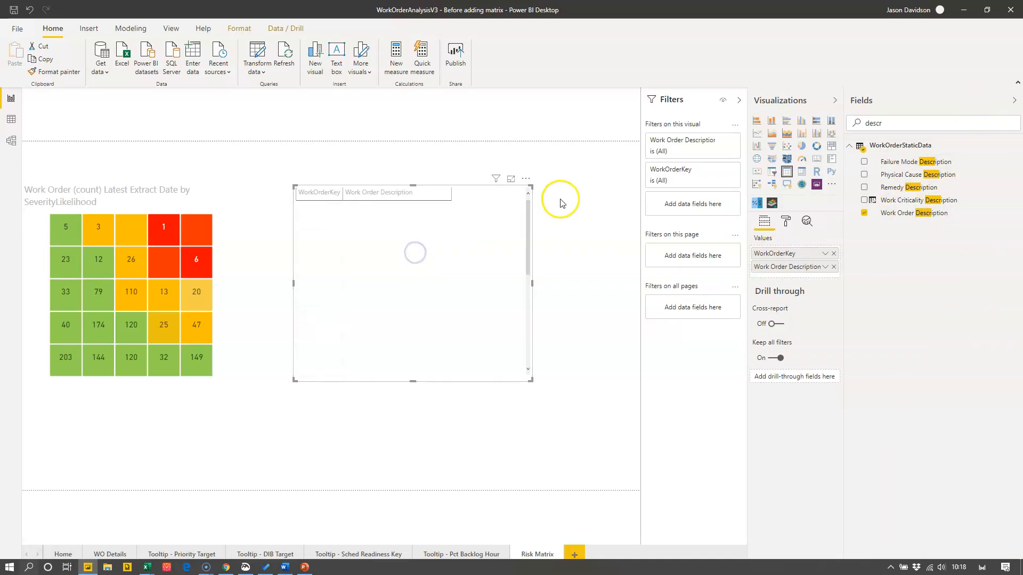
left_click(851, 127)
type("worktyp")
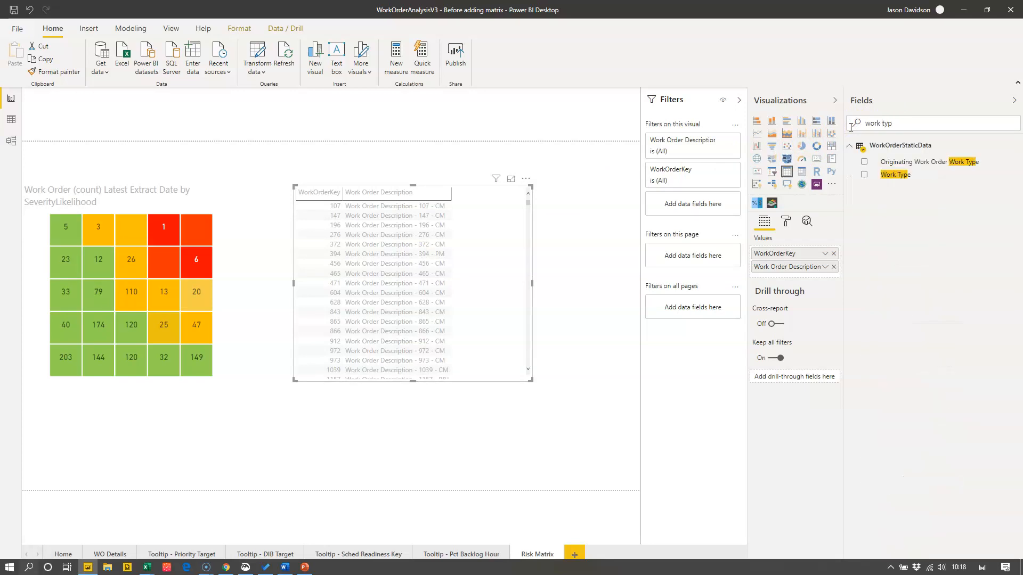
left_click_drag(906, 179, 466, 255)
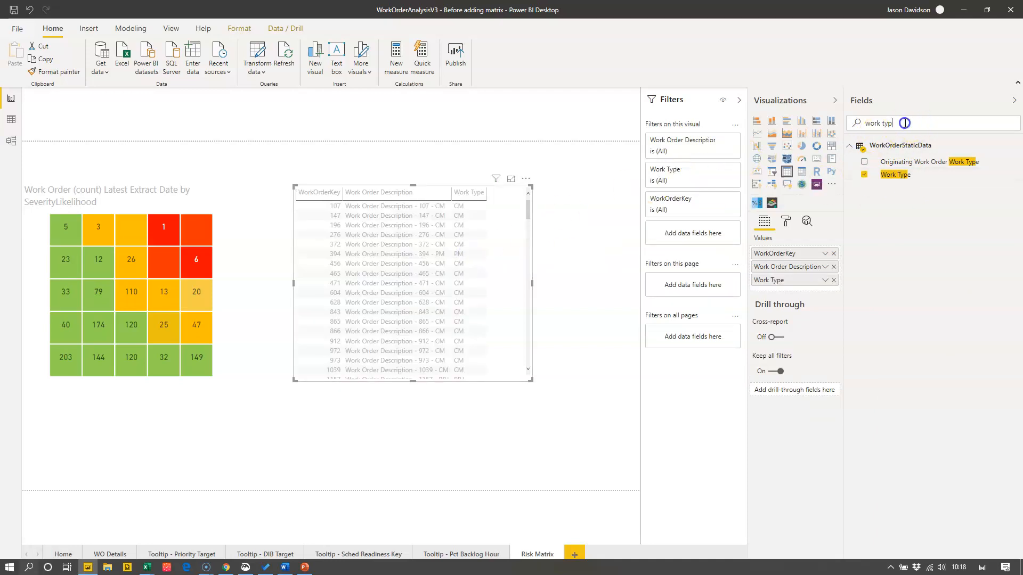
- Add Lead Craft and Planned hours from WorkOrderVariableData to the table and widen it so all columns fit
type("Eepa")
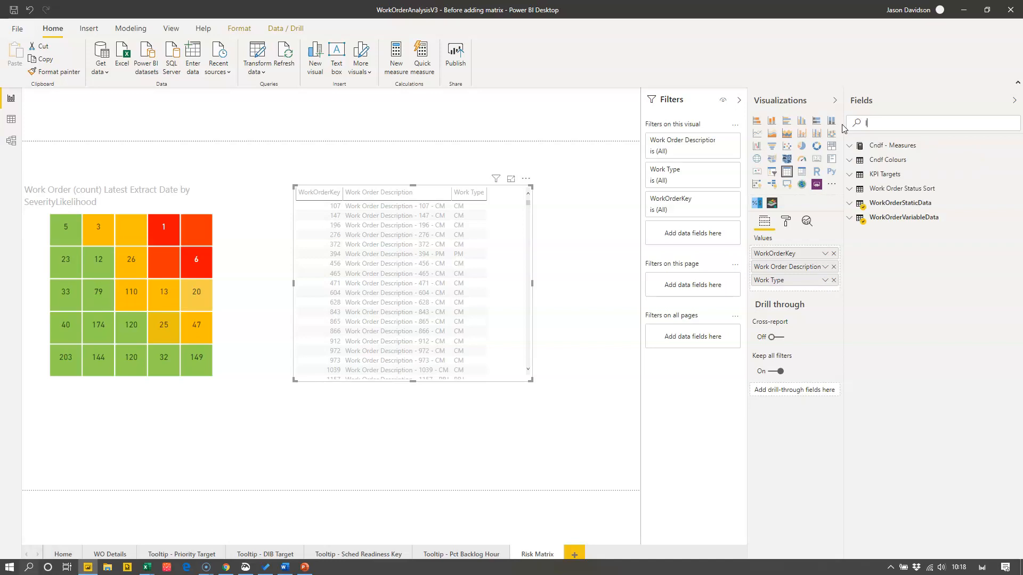
type("lead")
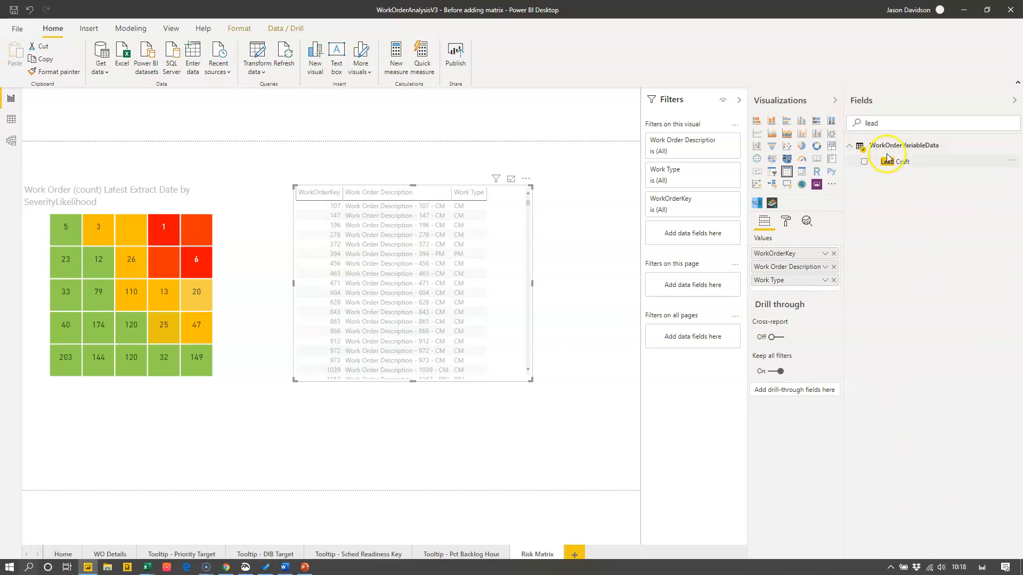
left_click_drag(831, 207, 823, 293)
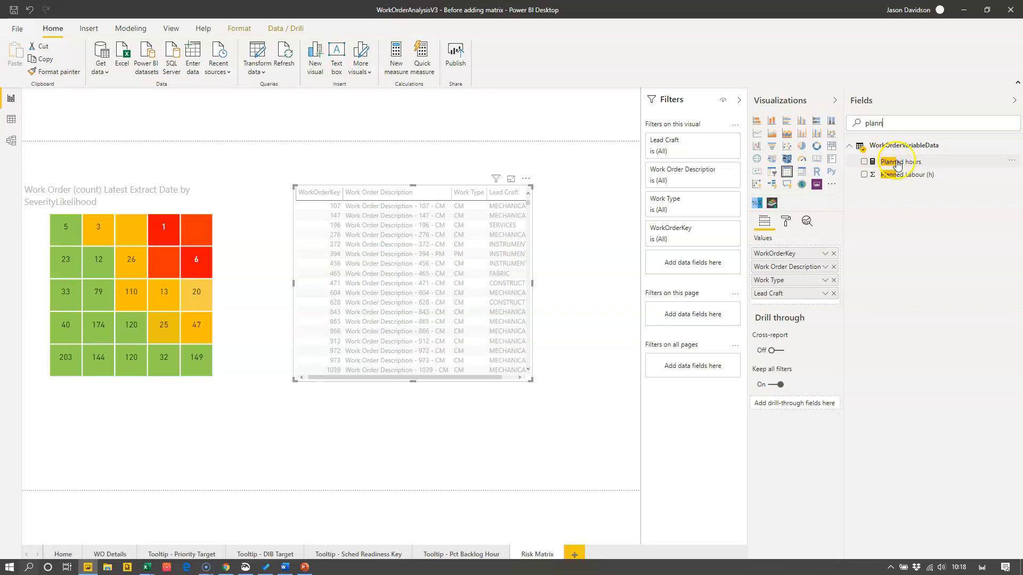
left_click_drag(828, 196, 796, 305)
left_click_drag(533, 283, 611, 282)
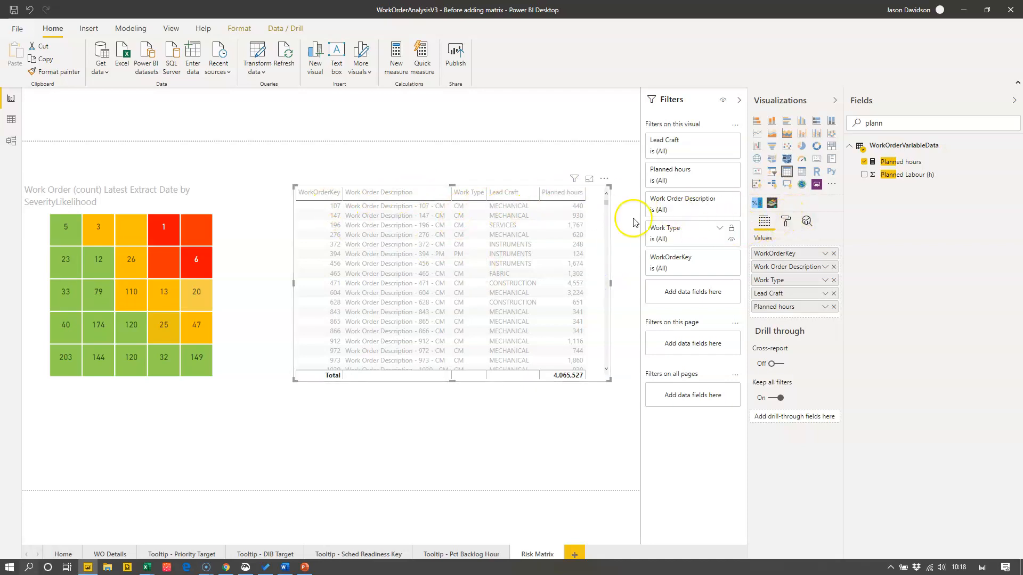
- Set both the font color and the alternate font color of the table's values to the darkest shade of the white theme color
left_click(787, 222)
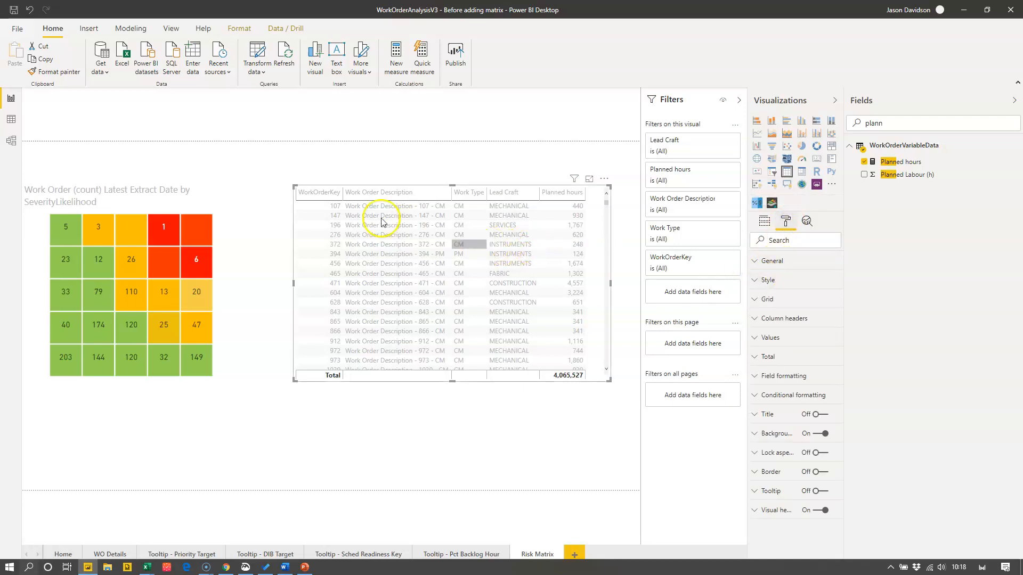
left_click(755, 338)
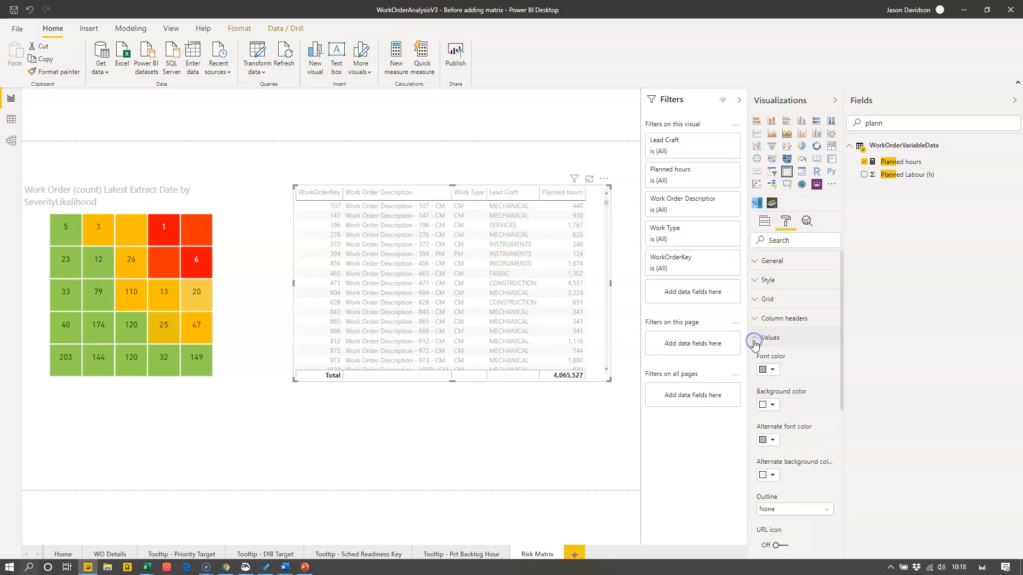
left_click(773, 371)
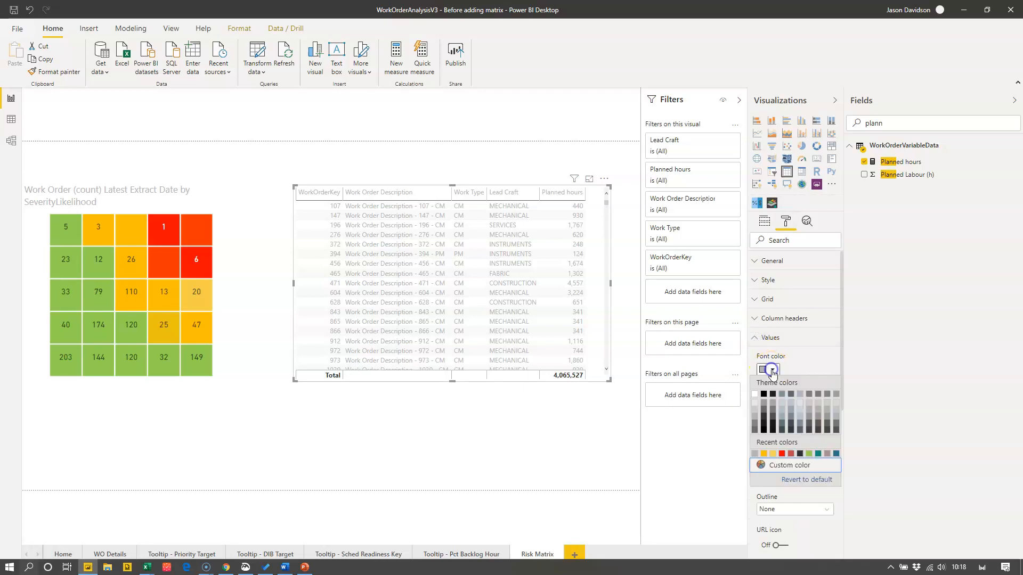
left_click(753, 432)
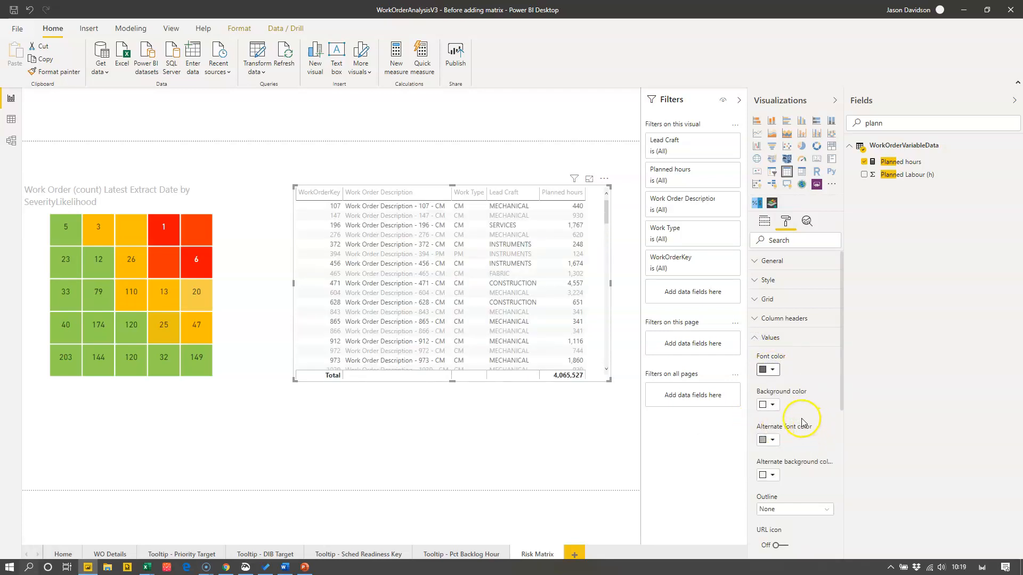
left_click(774, 440)
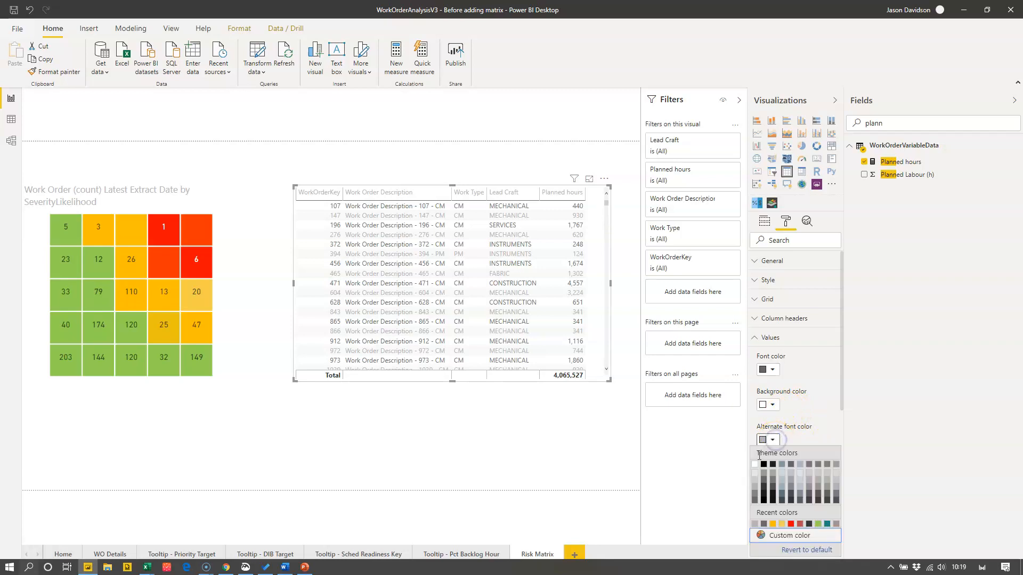
left_click(758, 501)
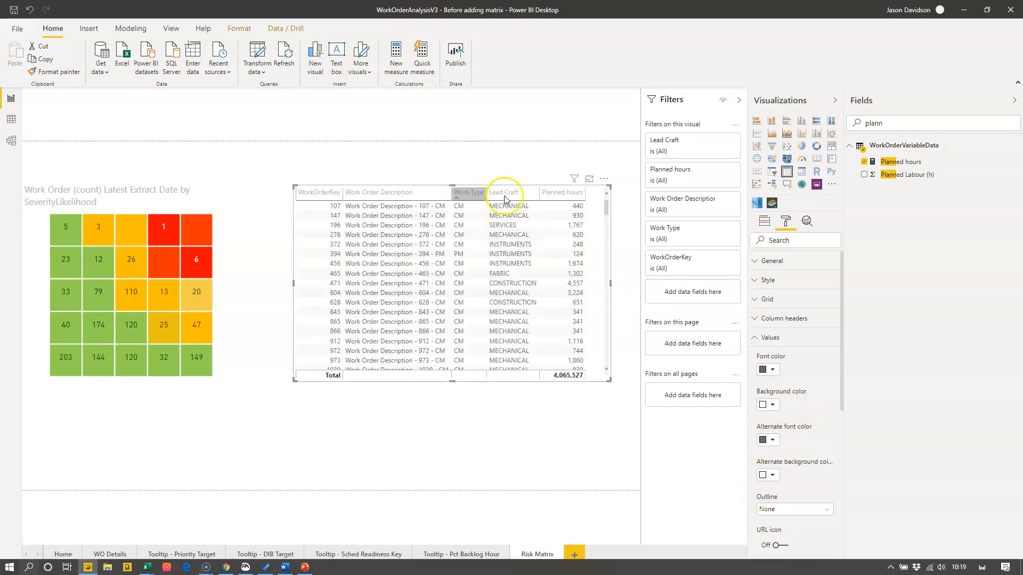
left_click(754, 338)
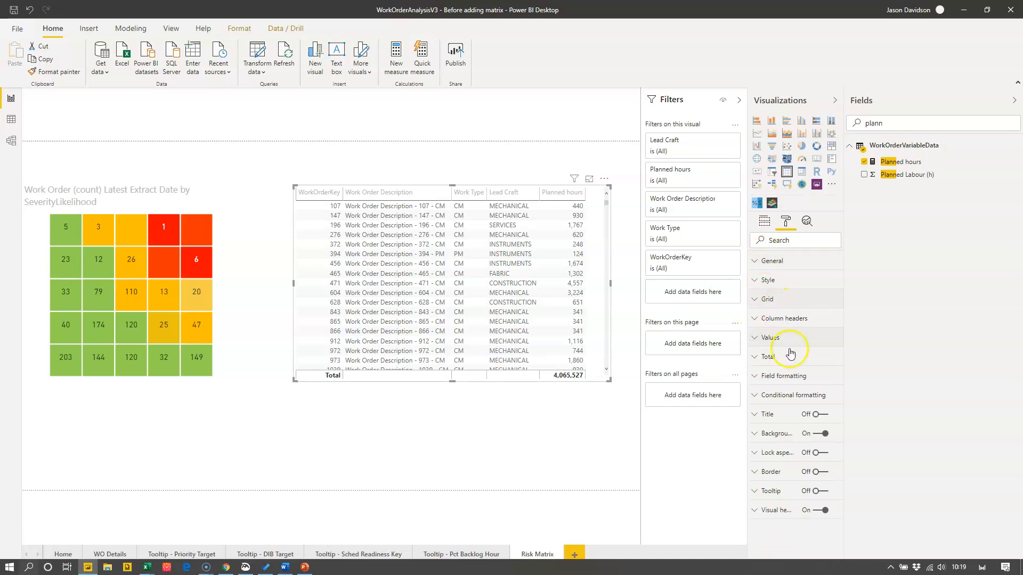
- Move the work order table to the lower part of the page beside the Synoptic Panel and deselect it
left_click_drag(608, 180, 559, 289)
left_click(560, 330)
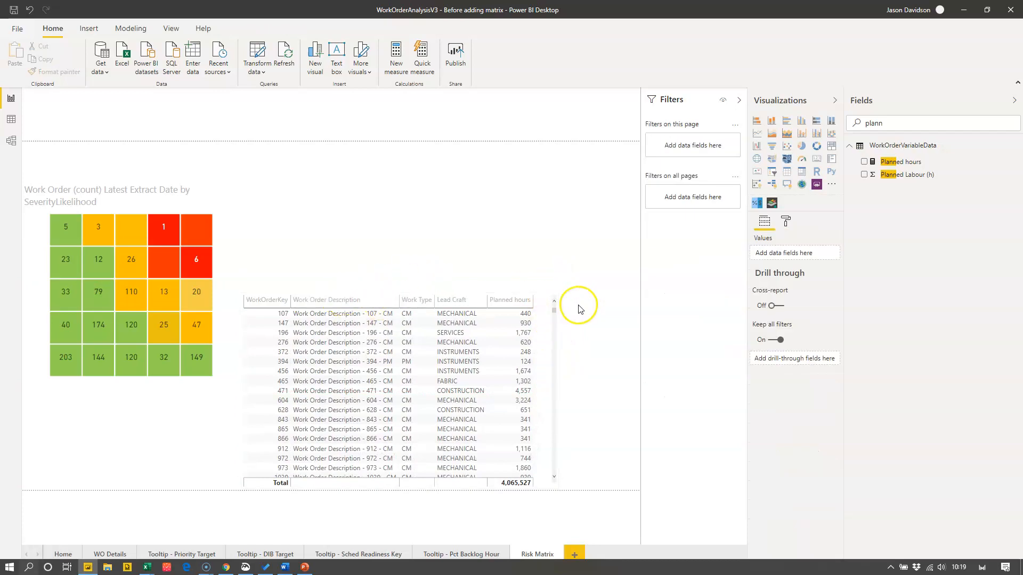
- Extend the work order table upward so it fills nearly the full page height beside the Synoptic Panel
left_click(406, 293)
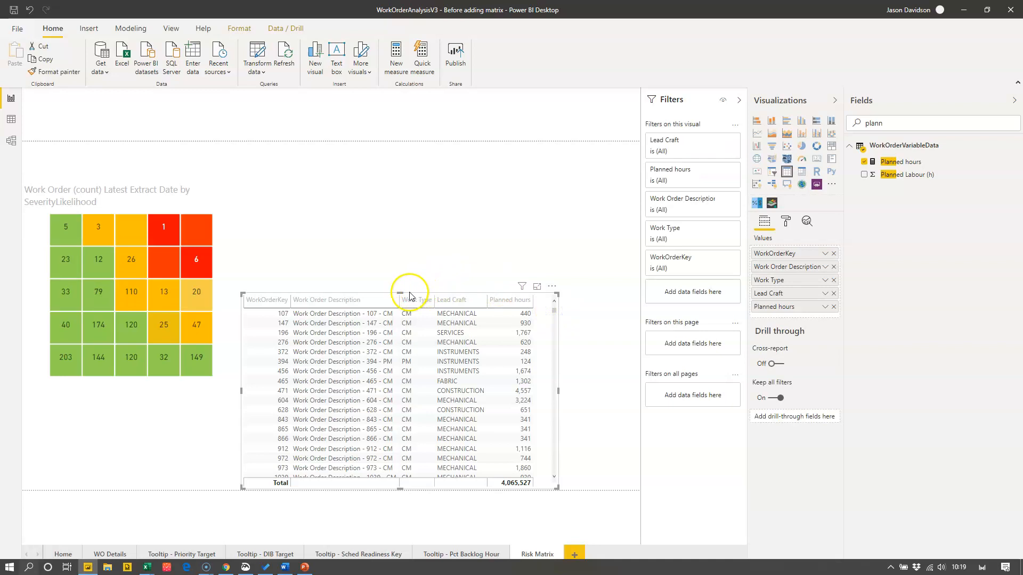
left_click_drag(400, 291, 402, 162)
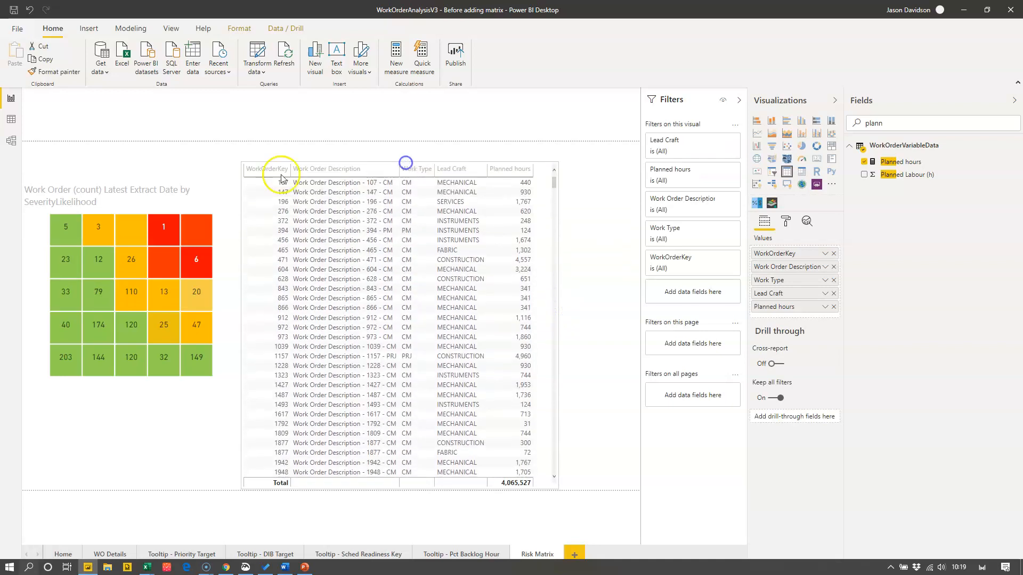
- Test cross-filtering of the table by selecting the SeverityLikelihood 54, 45, 35, 43 and 42 matrix cells, ending with the selection cleared
mouse_move(162, 222)
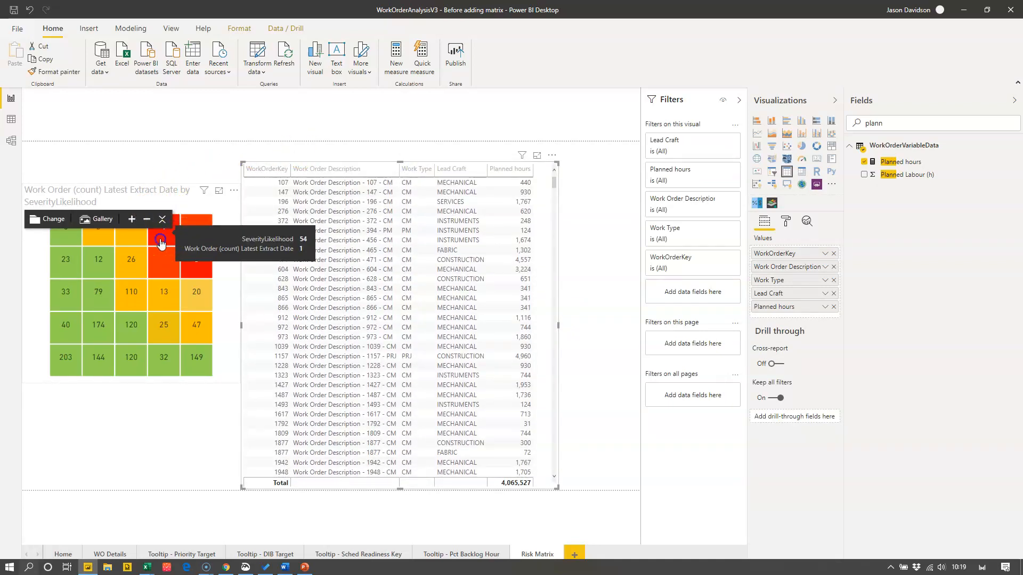
left_click(162, 243)
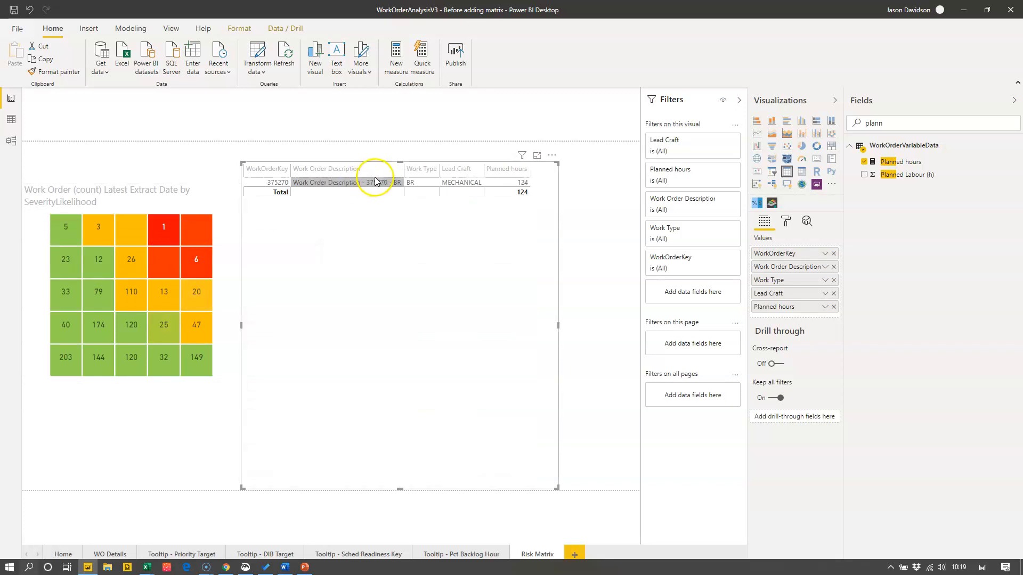
left_click(201, 261)
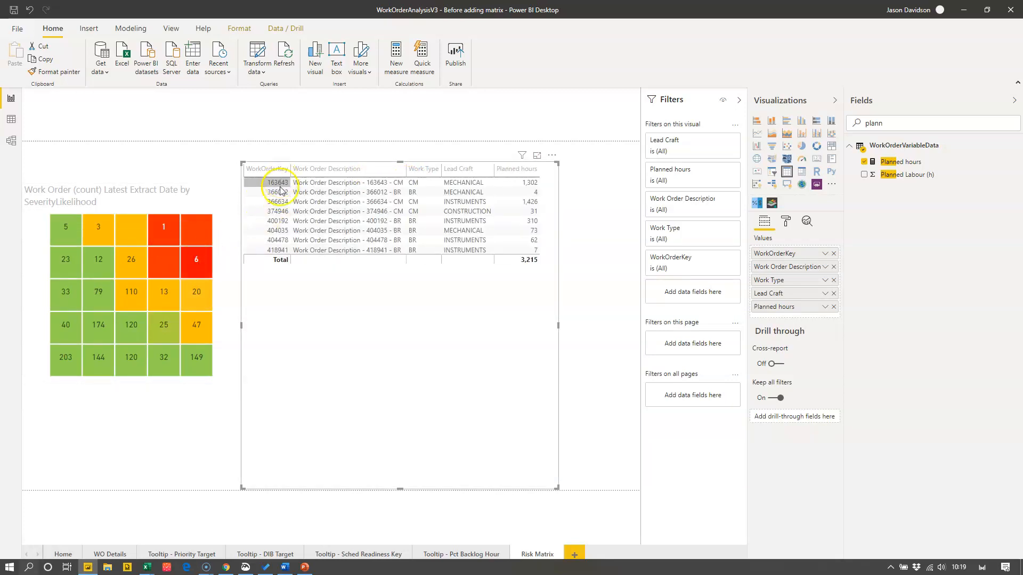
left_click(197, 297)
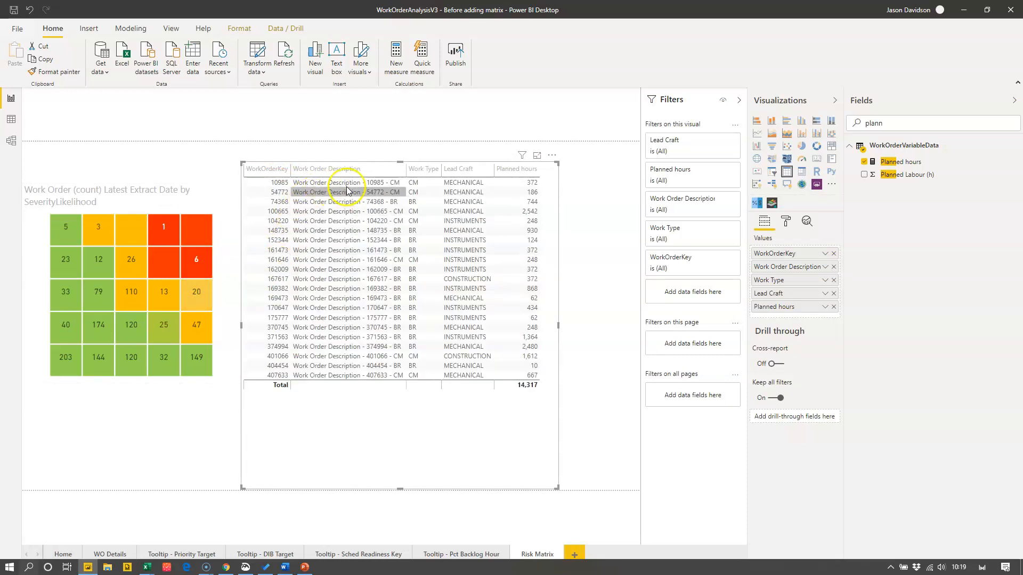
left_click(132, 263)
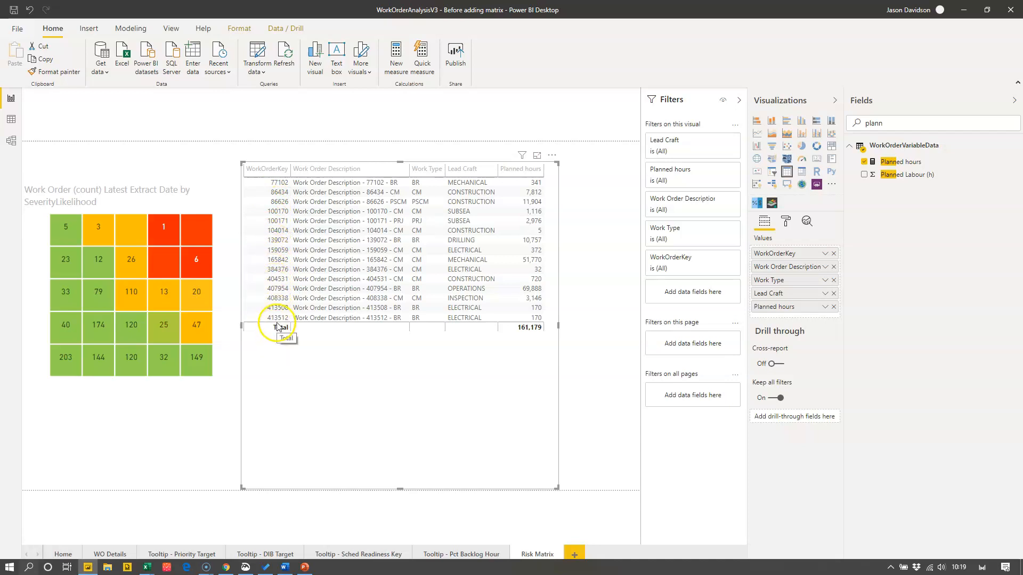
left_click(99, 266)
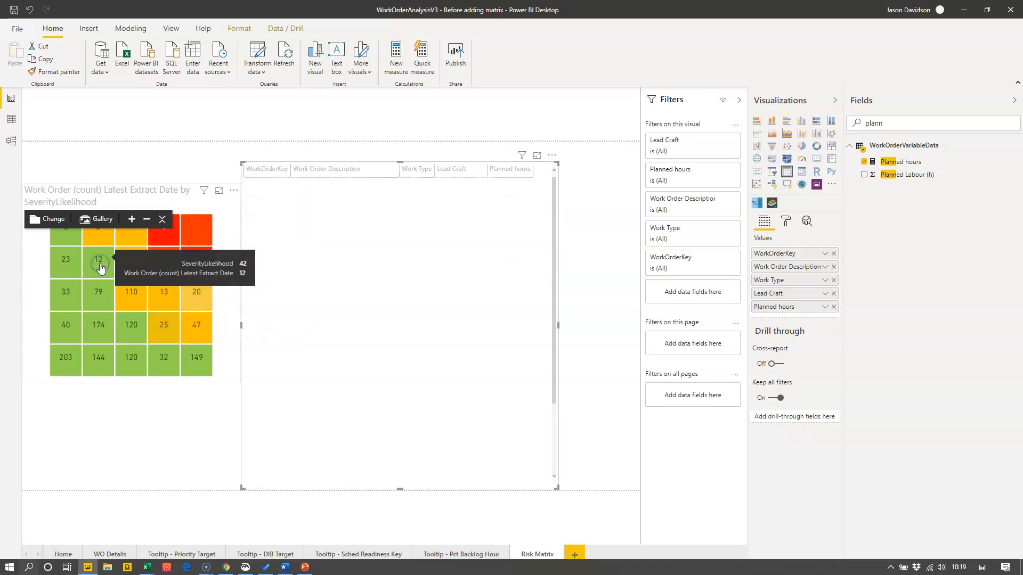
left_click(100, 265)
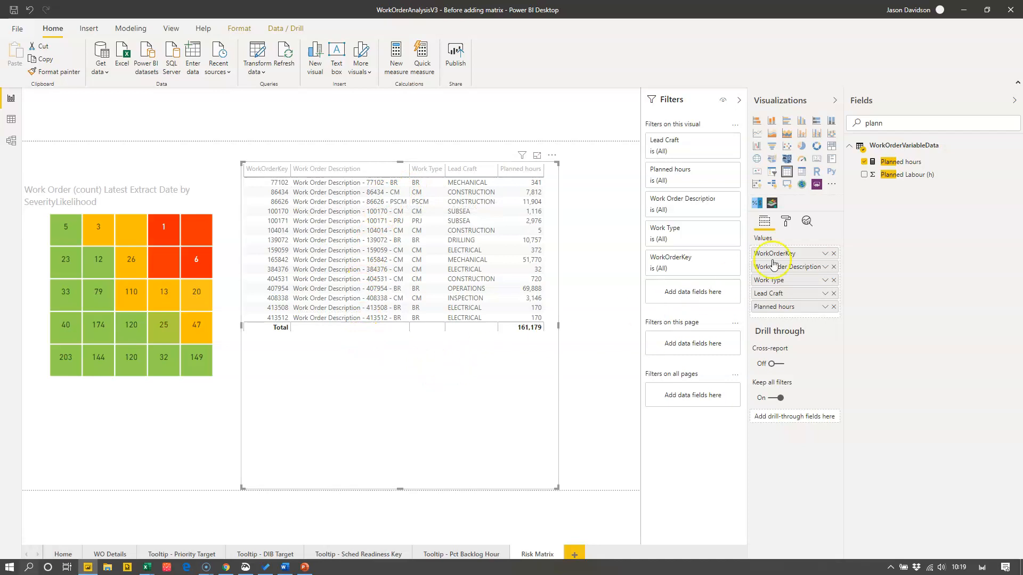
mouse_move(139, 267)
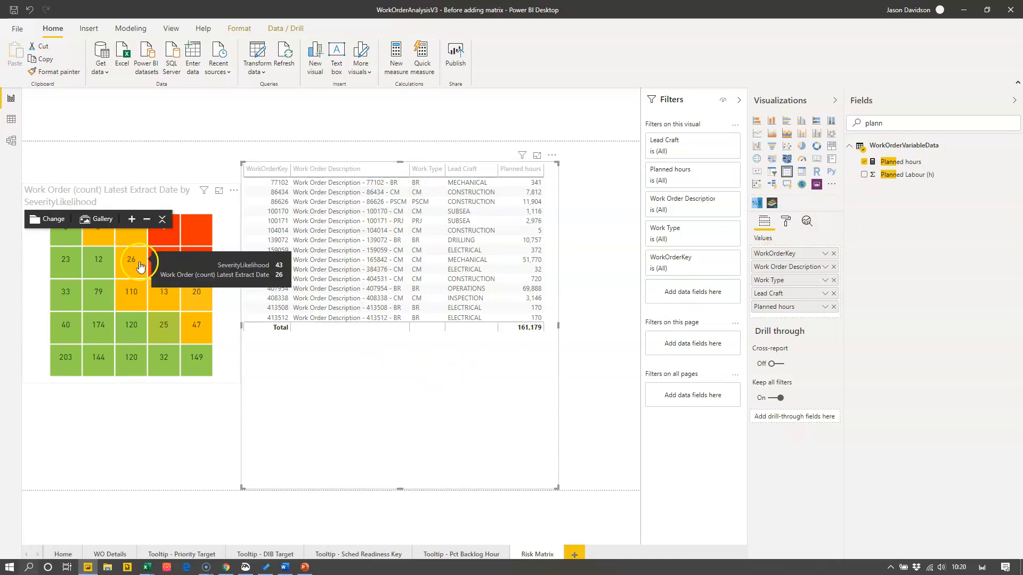
left_click(231, 228)
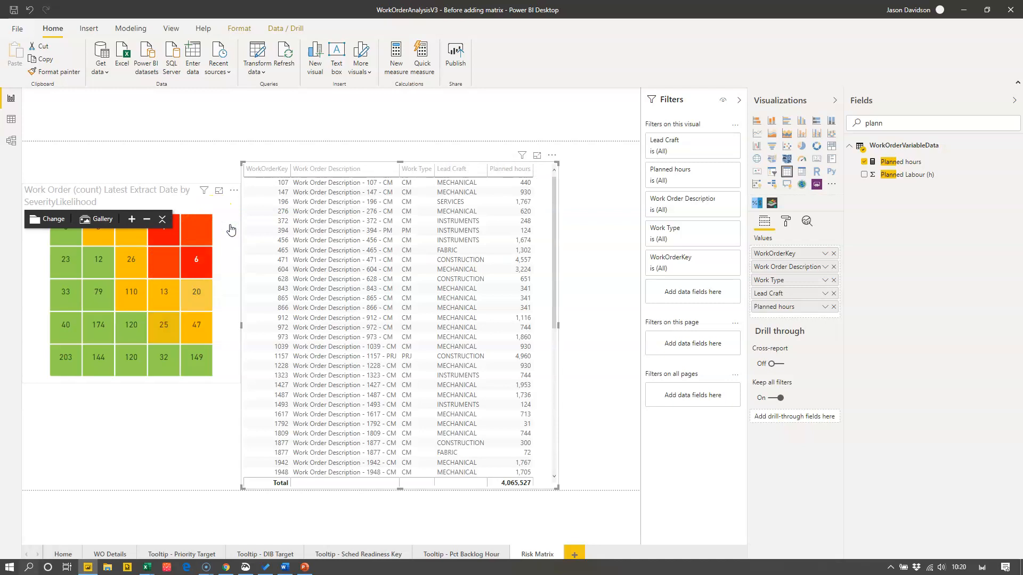
- Check the Synoptic Panel's category and measure fields, and cross-filter the table by the SeverityLikelihood 54, 52 and 51 cells
left_click(162, 193)
left_click(163, 191)
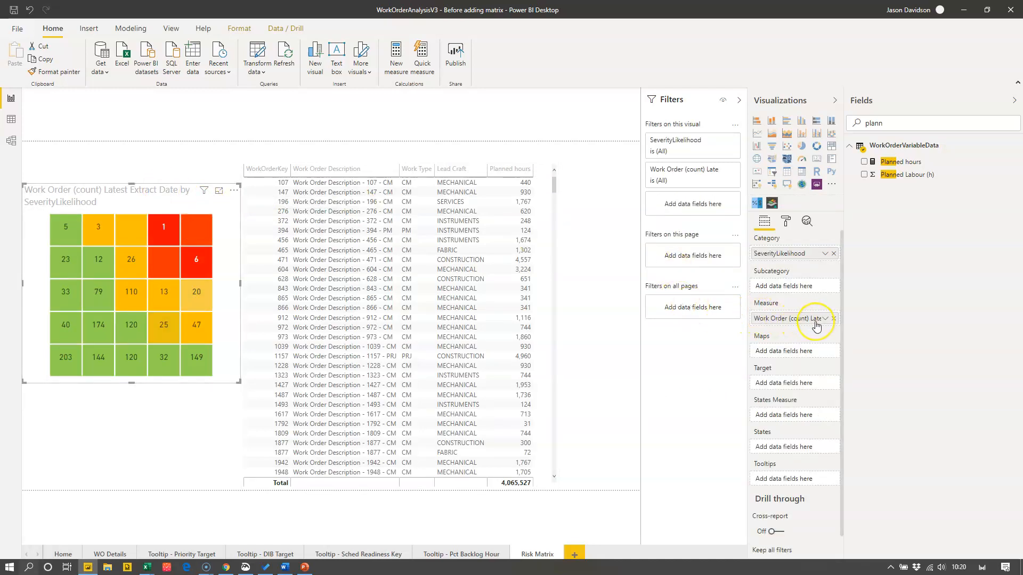
left_click(555, 177)
left_click(163, 222)
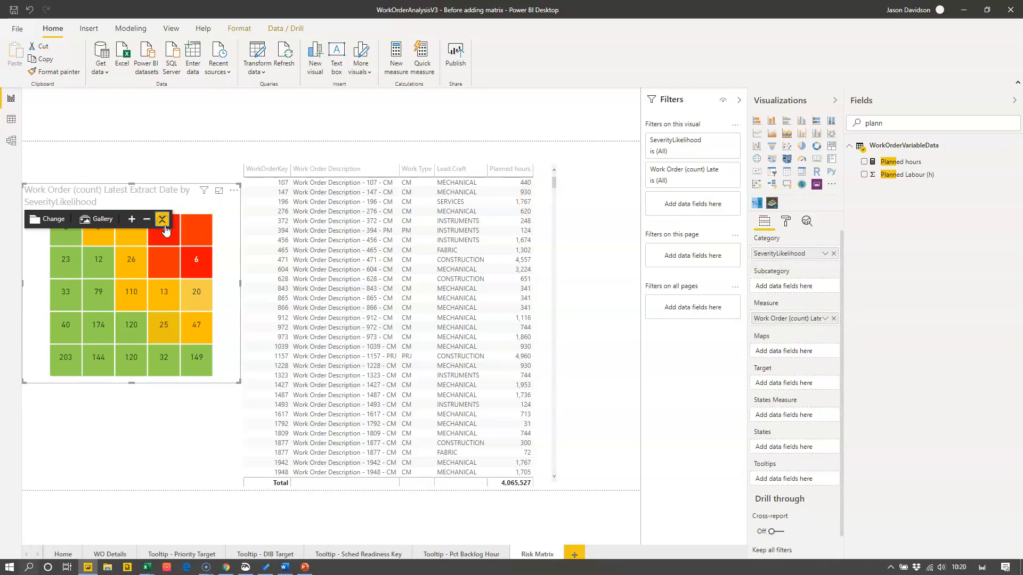
left_click(162, 244)
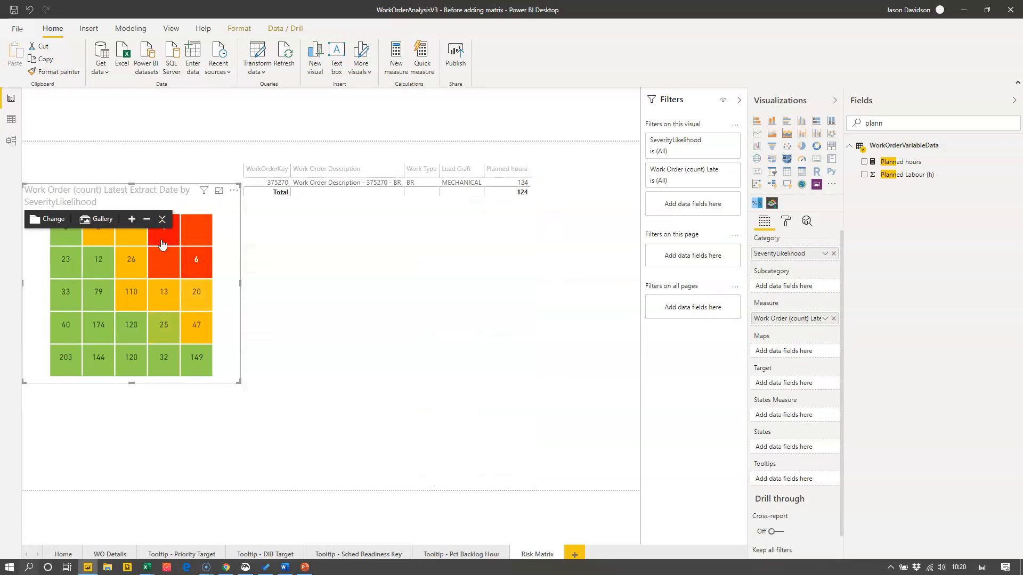
left_click(97, 235)
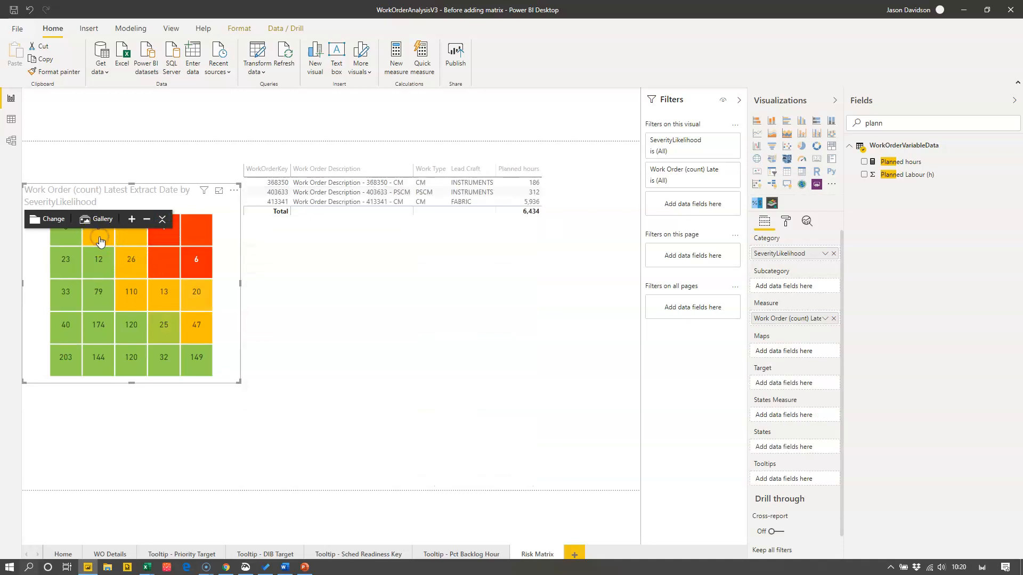
left_click(143, 159)
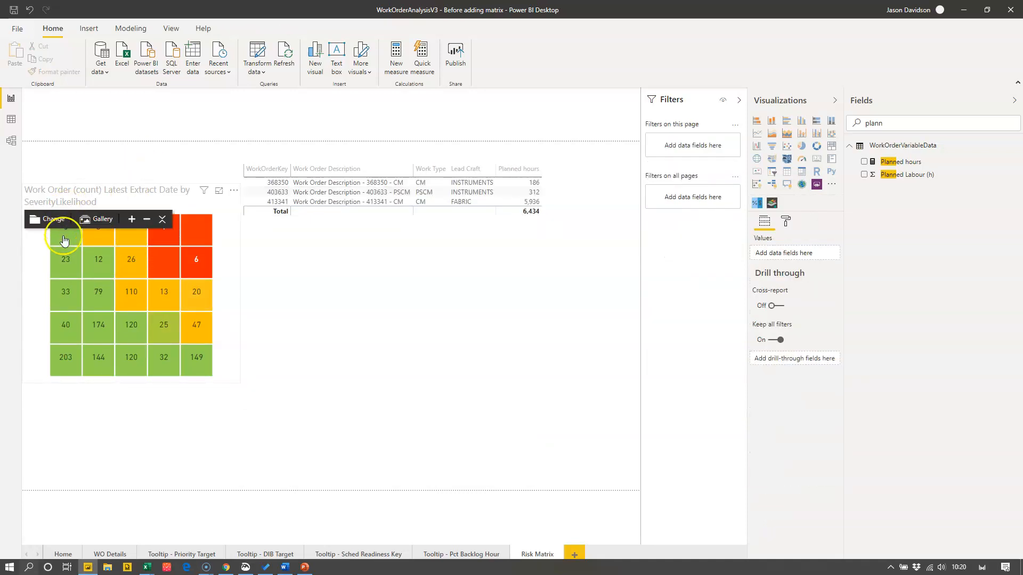
left_click(64, 238)
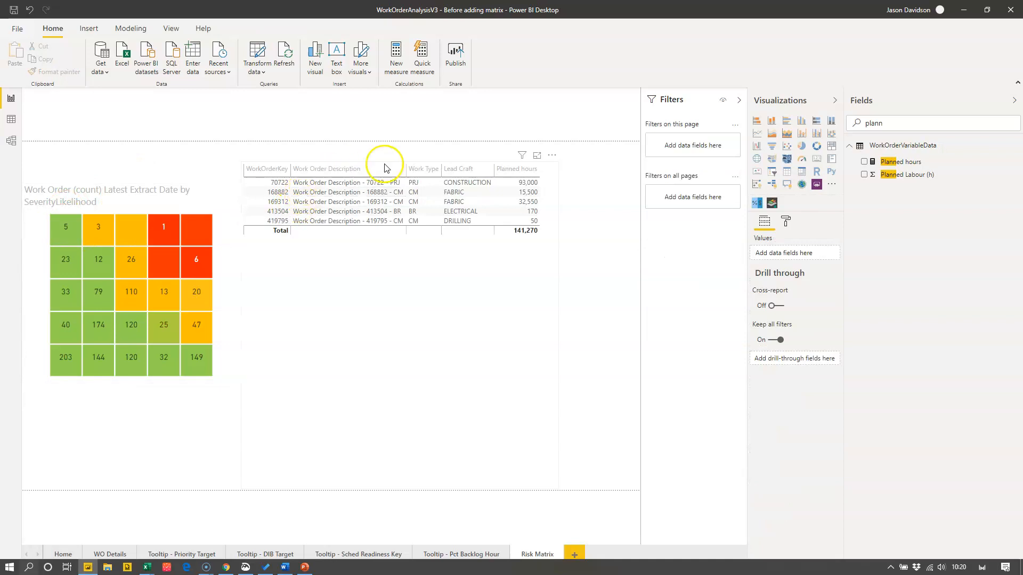
- Move the work order table up and farther away from the Synoptic Panel, and open the options of its Planned hours field
left_click(541, 246)
left_click_drag(596, 221, 588, 233)
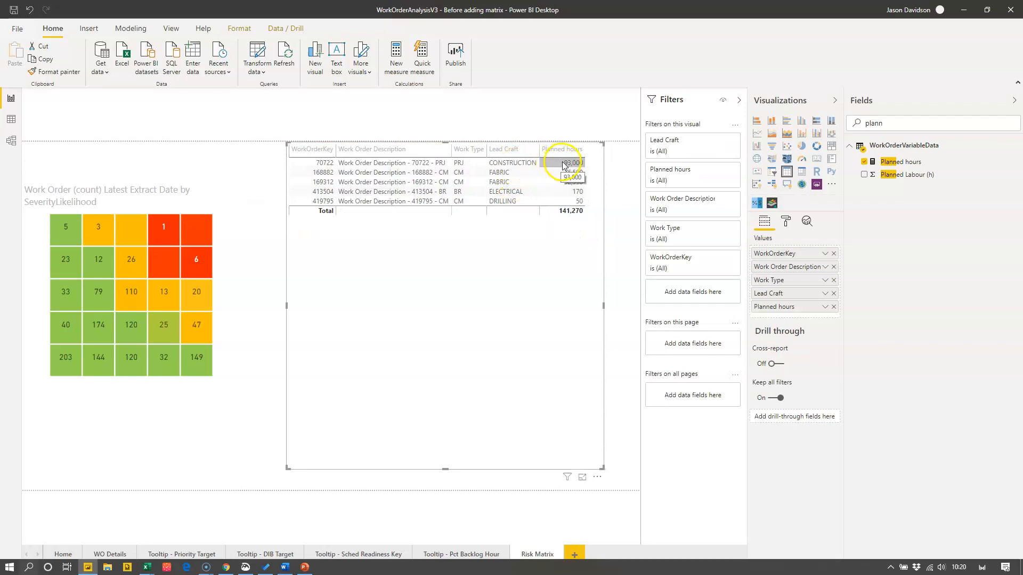
left_click(826, 308)
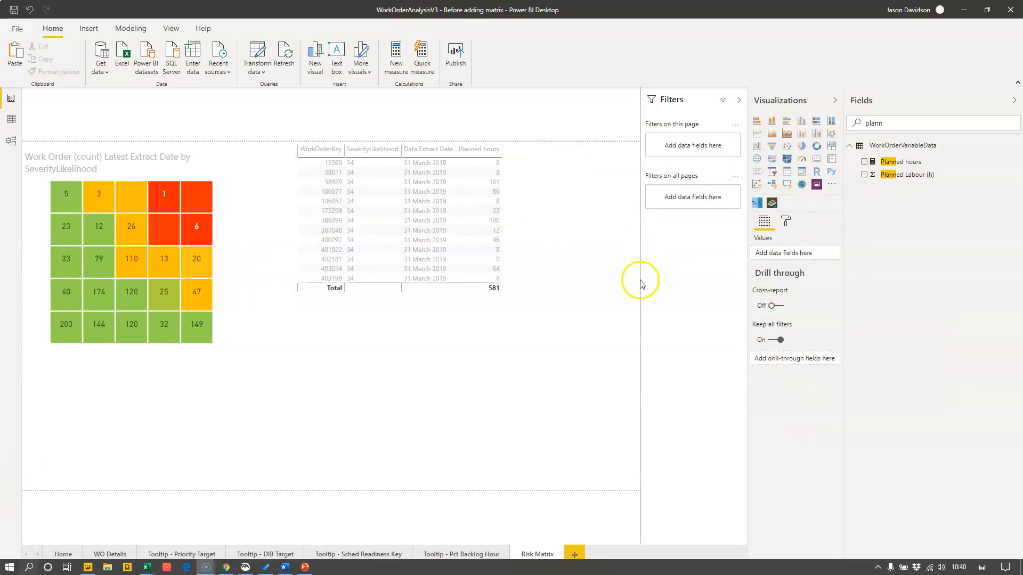
- Move the table slightly farther from the Synoptic Panel and sort it by WorkOrderKey in ascending order
left_click_drag(549, 353, 571, 315)
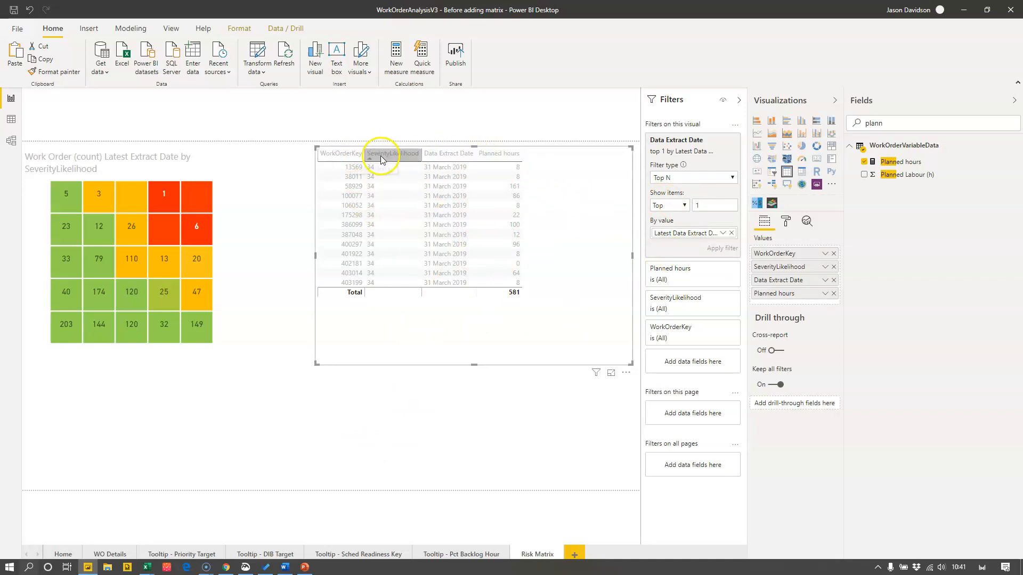
left_click(400, 155)
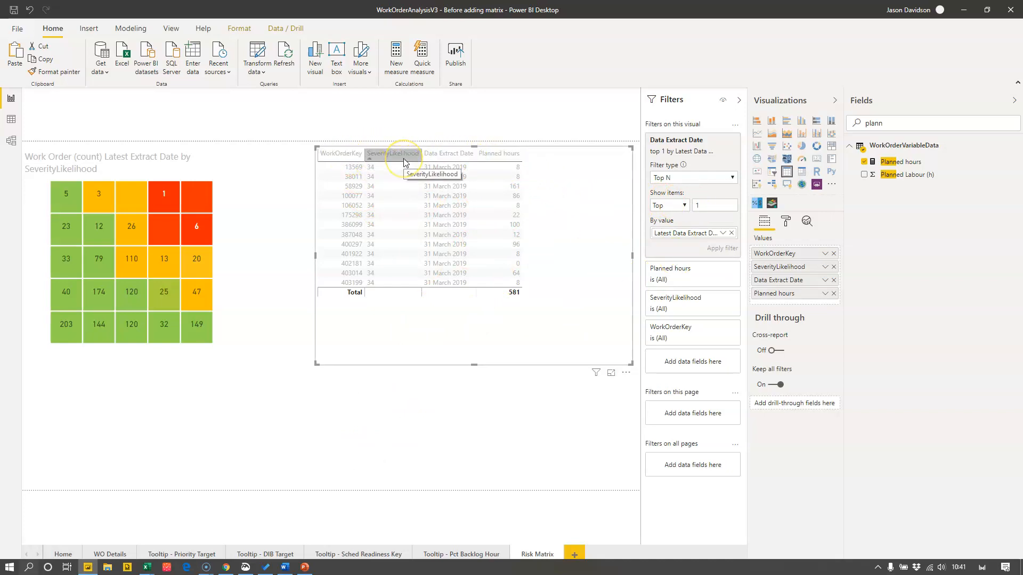
left_click(357, 157)
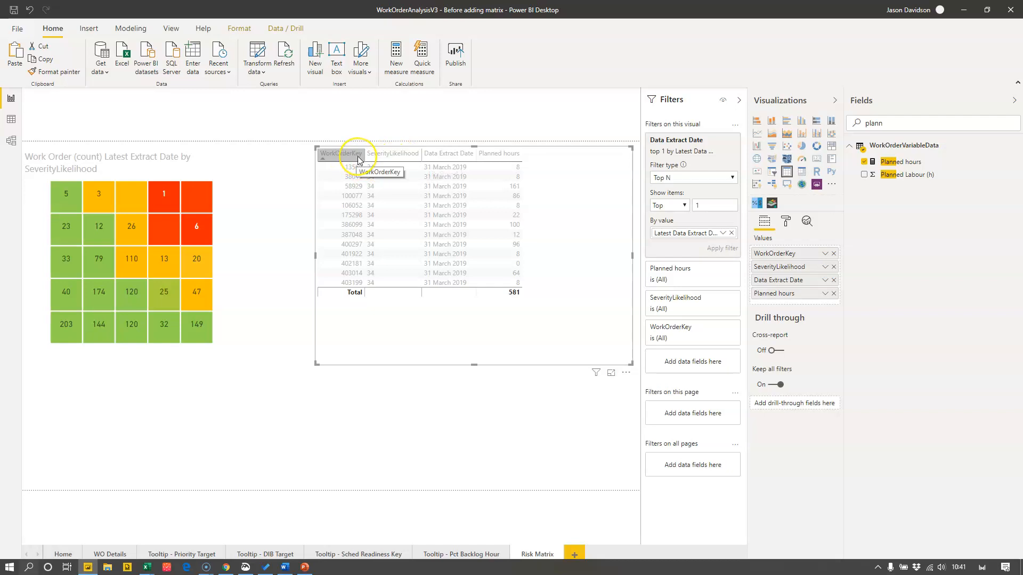
left_click(358, 156)
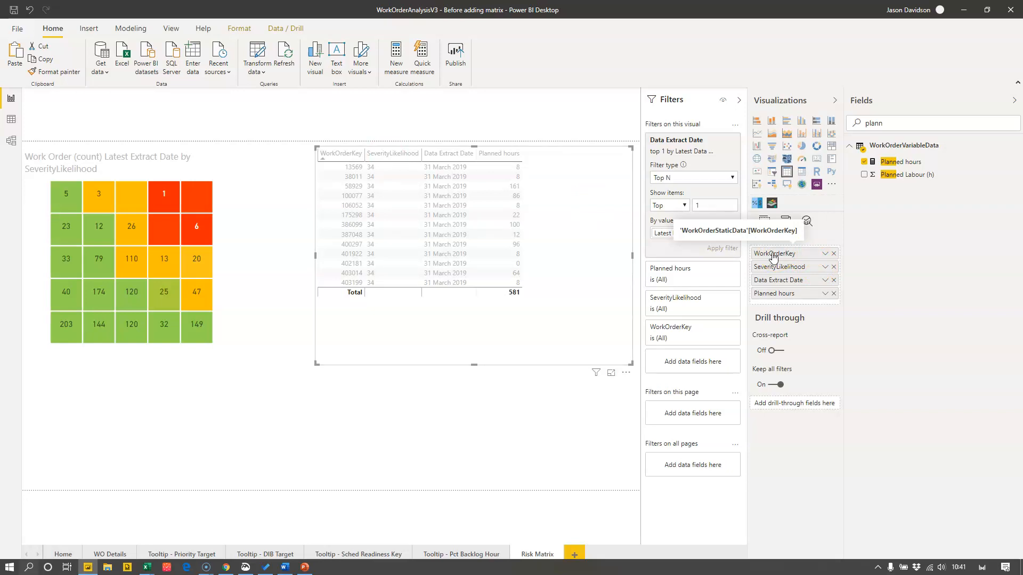
left_click(782, 264)
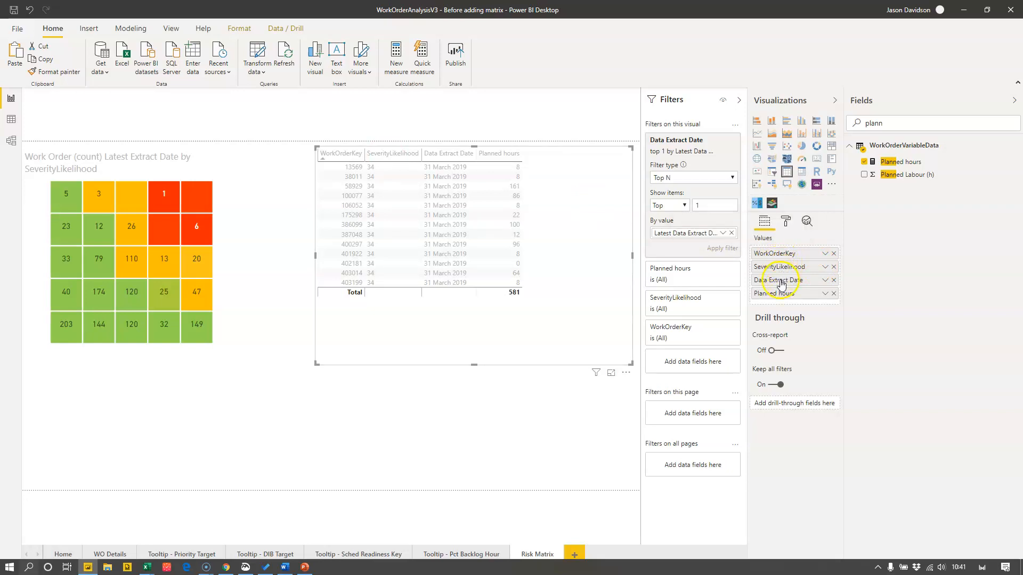
- Filter the table by the SeverityLikelihood 45 matrix cell and add the Work Order Description field from WorkOrderStaticData to it
left_click(204, 237)
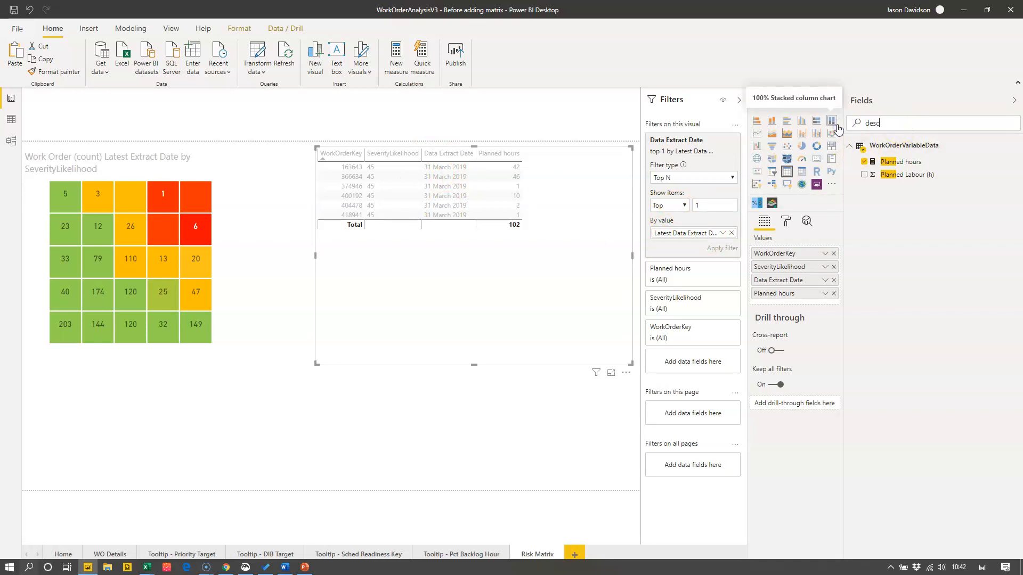
left_click_drag(906, 213, 479, 271)
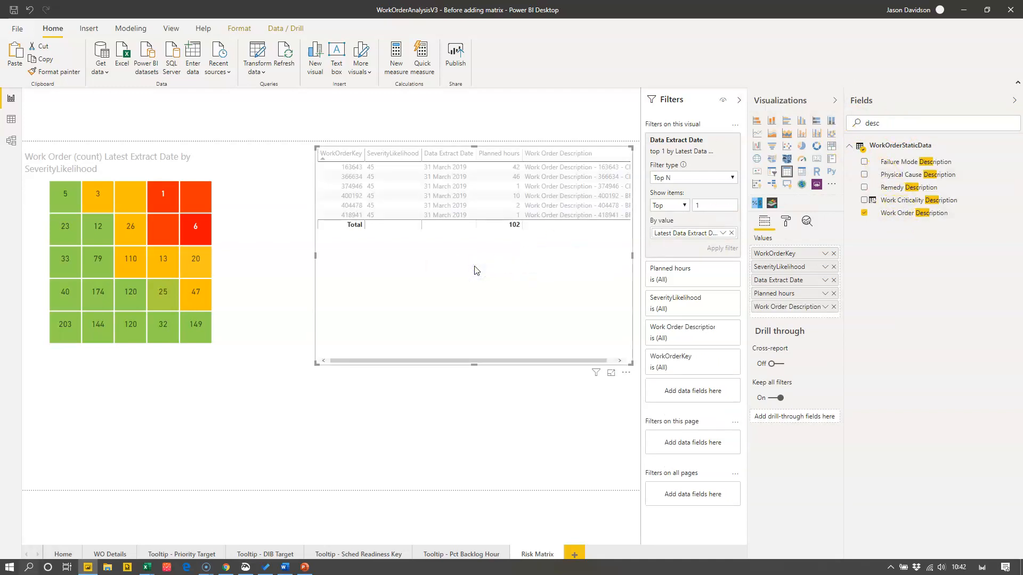
- Add Department from WorkOrderVariableData before Planned hours in the table and place Work Order Description directly after WorkOrderKey
left_click(939, 124)
type("depar")
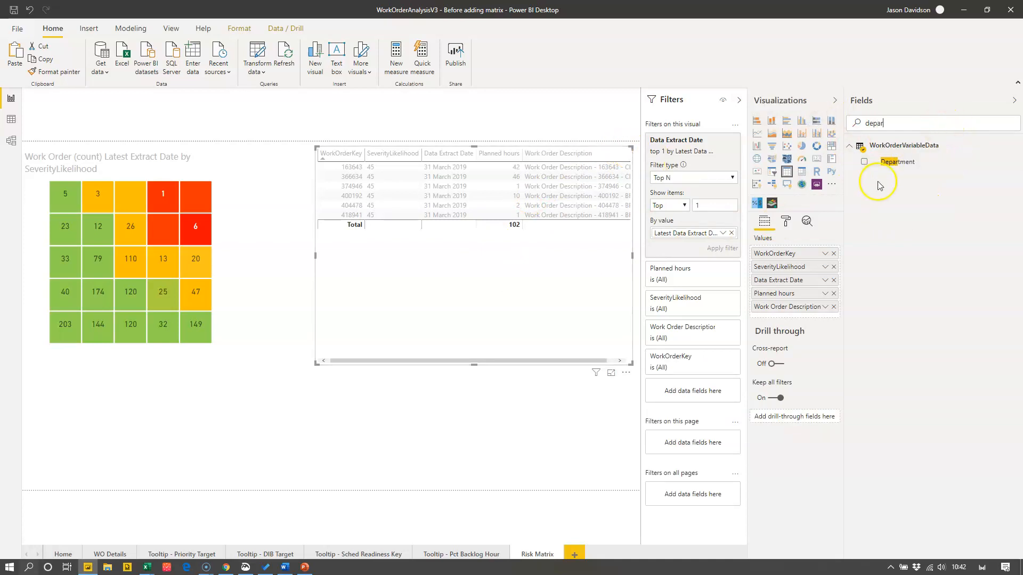
left_click_drag(894, 162, 803, 286)
left_click_drag(800, 322, 807, 264)
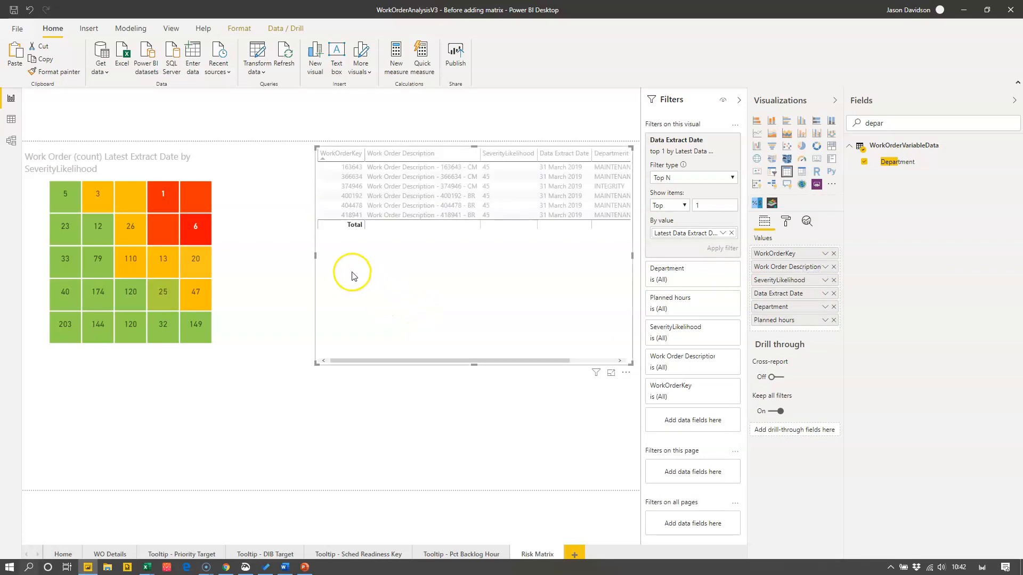
- Widen the table toward the Synoptic Panel so all columns fit, lower its top edge, and collapse its Data Extract Date filter
left_click_drag(316, 256, 247, 254)
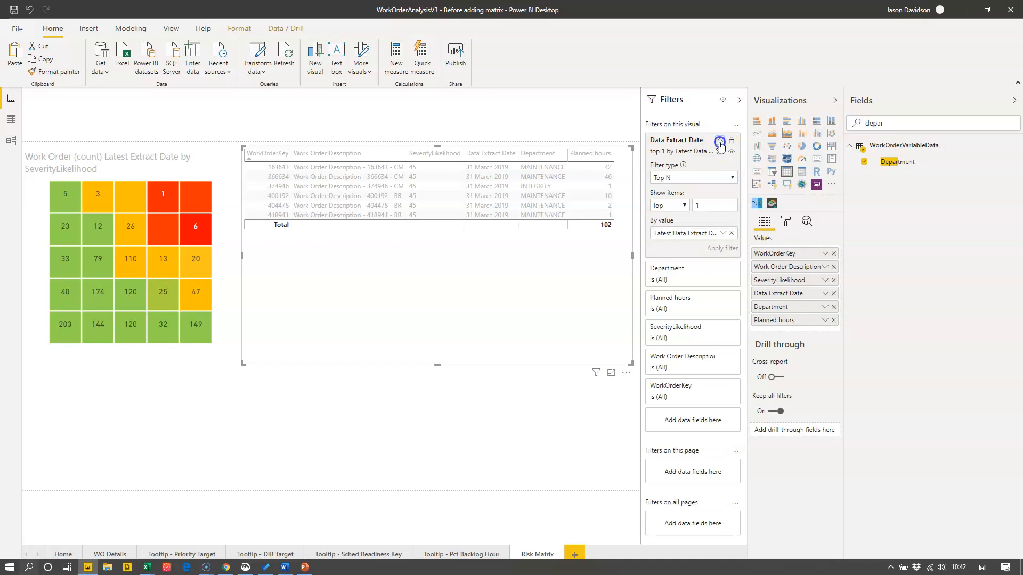
left_click(720, 142)
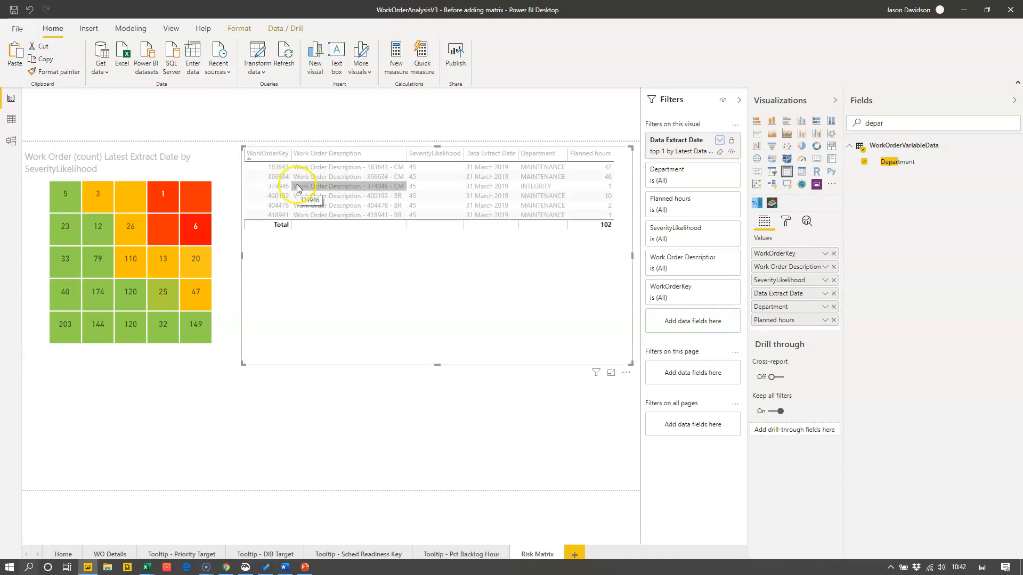
left_click_drag(435, 161, 434, 171)
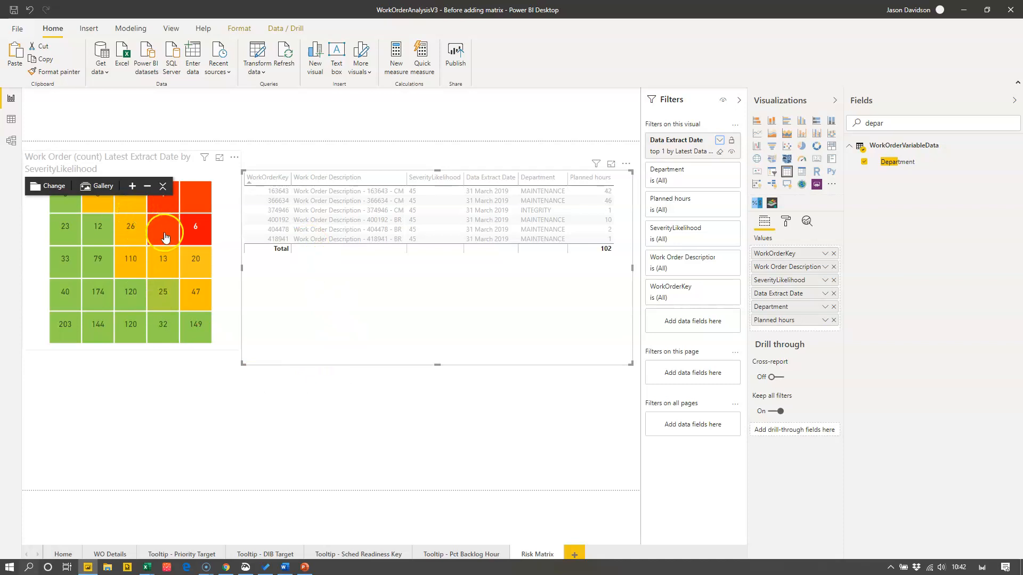
- Clear the SeverityLikelihood 45 selection and cross-filter the table by the 35 and 34 matrix cells
left_click(197, 231)
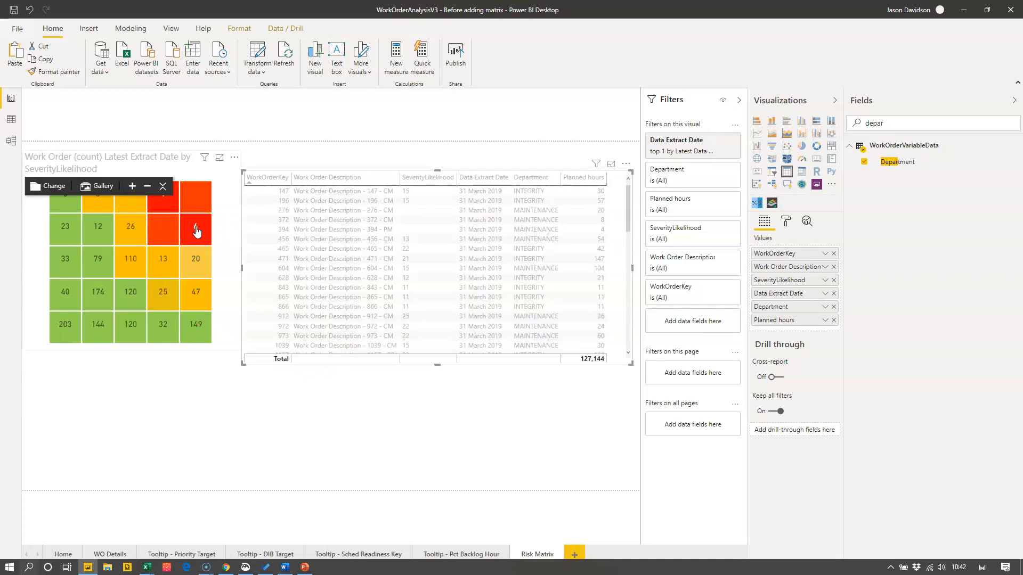
left_click(188, 264)
left_click(162, 265)
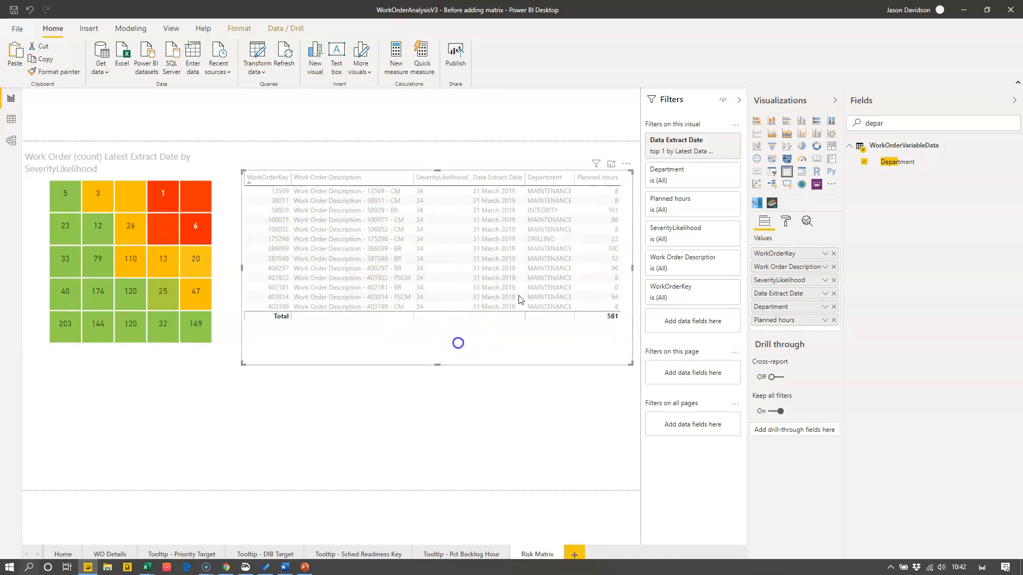
- Set the table values' font color and alternate font color to the darkest grey shade of the white theme color
left_click(786, 220)
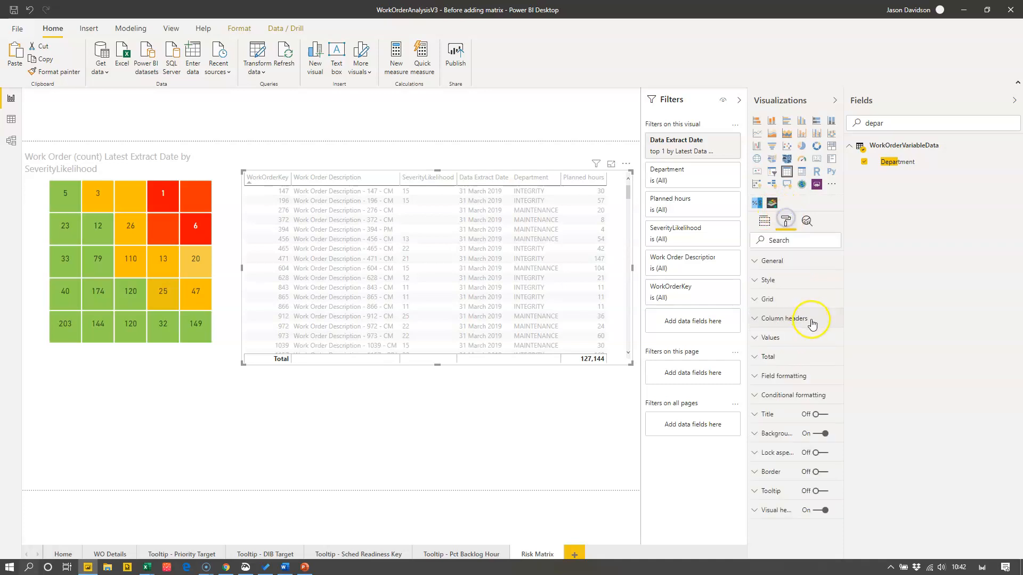
left_click(752, 340)
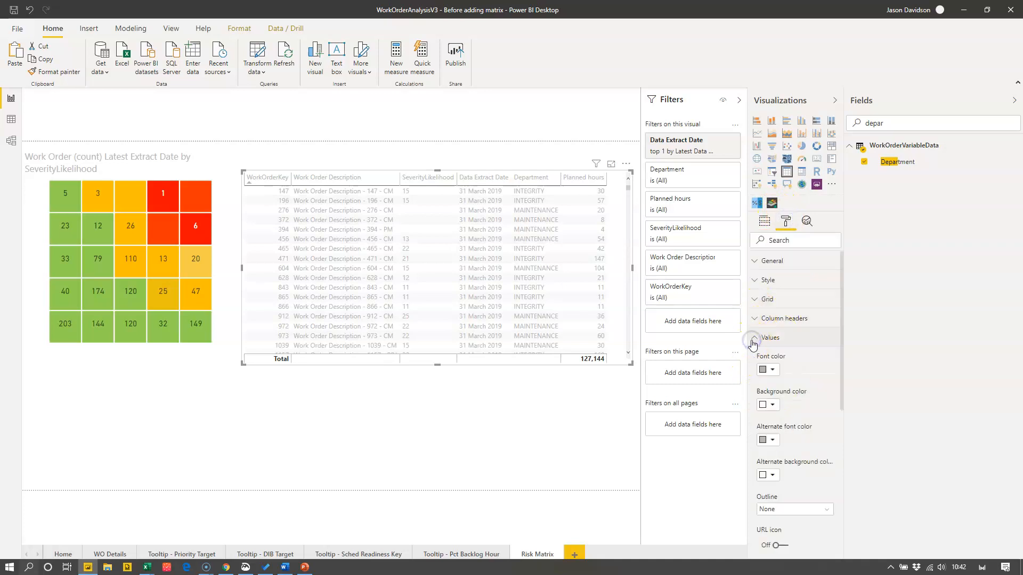
left_click(776, 368)
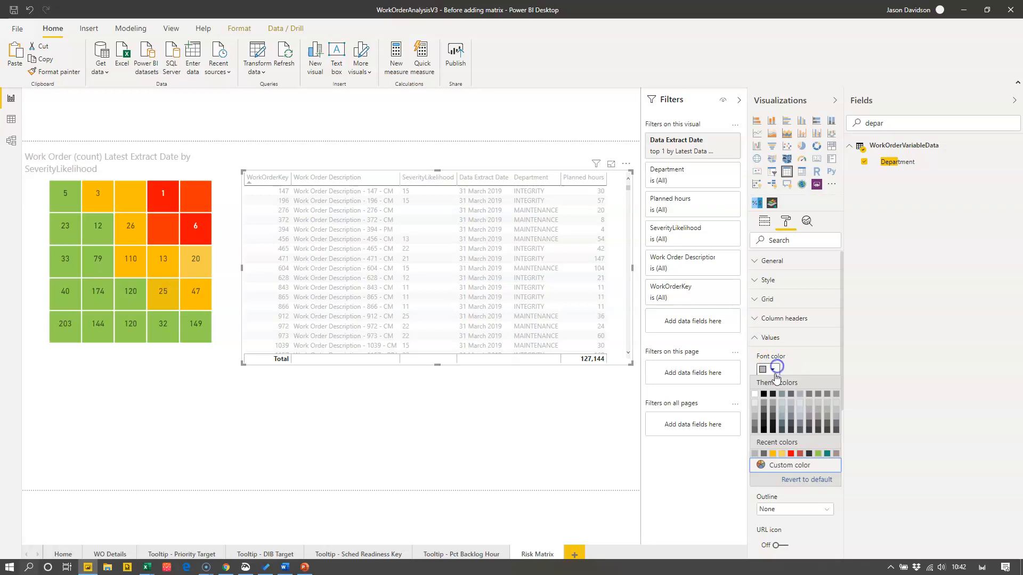
left_click(754, 428)
left_click(772, 440)
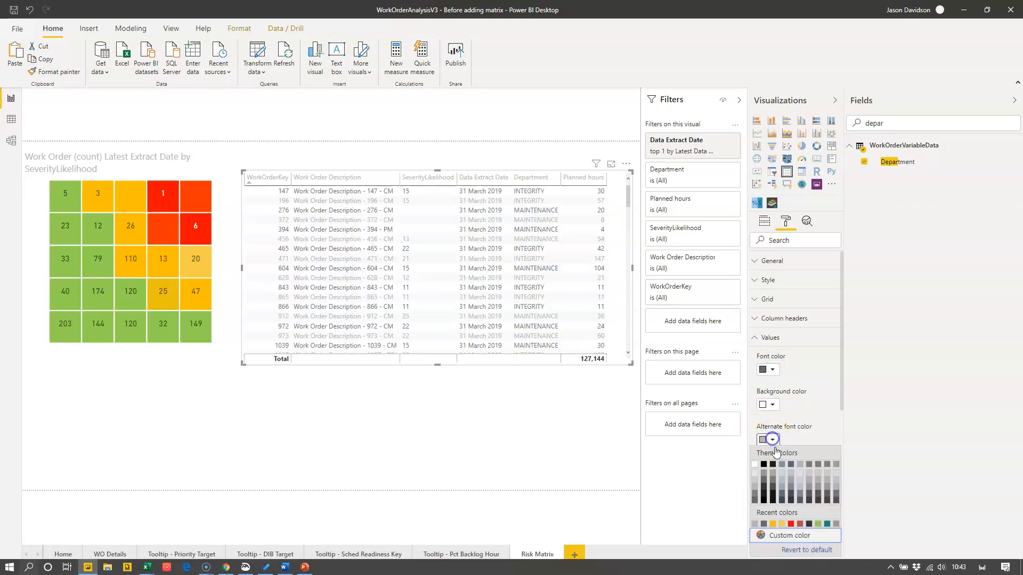
left_click(754, 500)
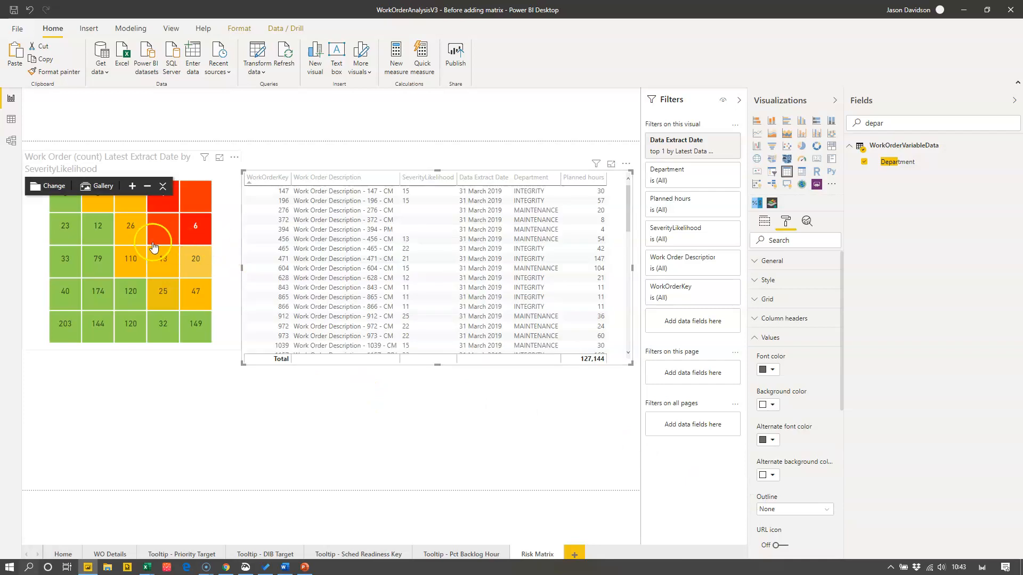
- Cross-filter the table by the SeverityLikelihood 41 matrix cell and remove the Data Extract Date column from the table
left_click(74, 227)
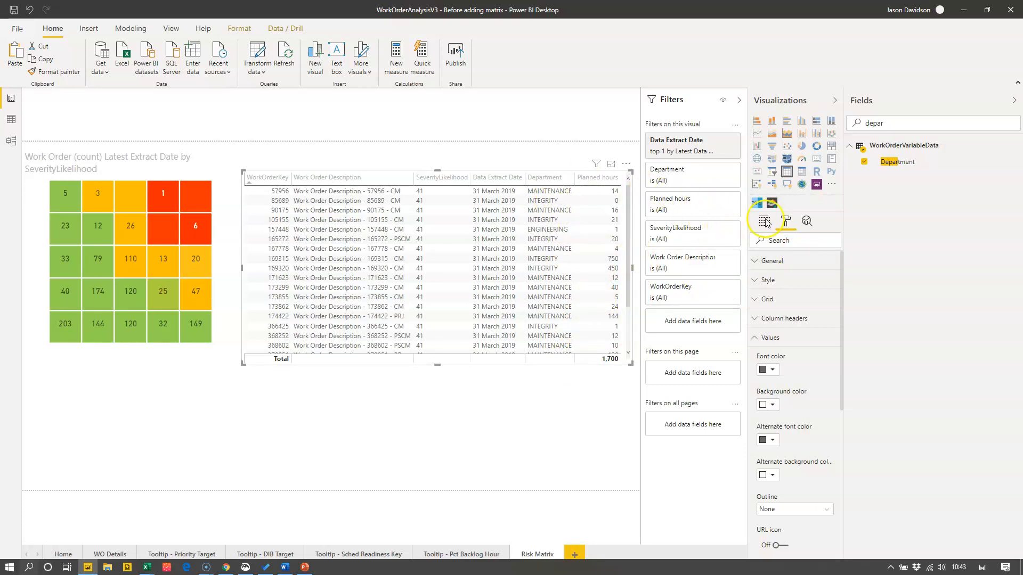
left_click(764, 221)
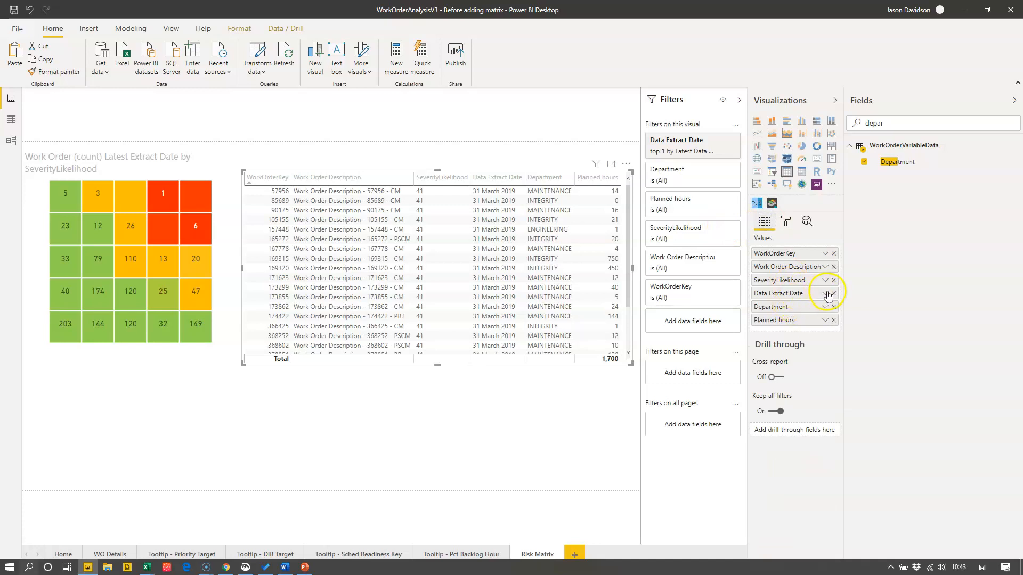
left_click(834, 293)
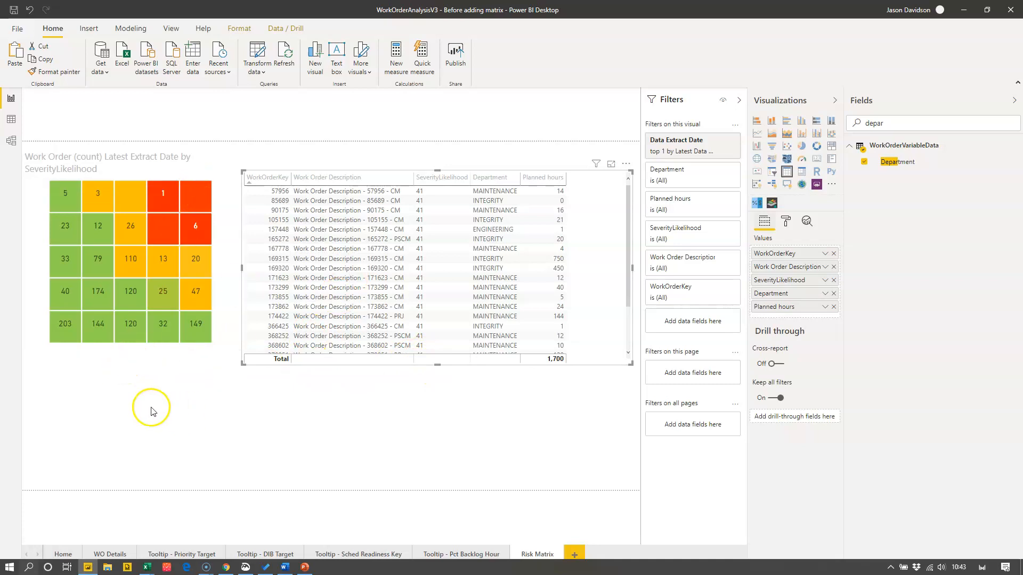
- Add a slicer below the matrix using IsInBacklog from WorkOrderVariableData and show its values as a list
left_click(374, 408)
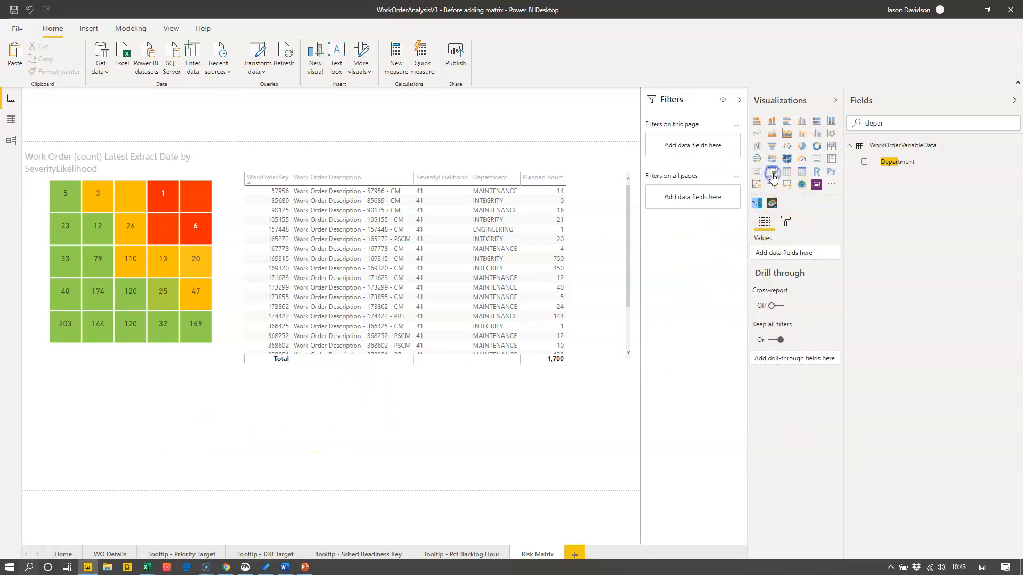
left_click(772, 173)
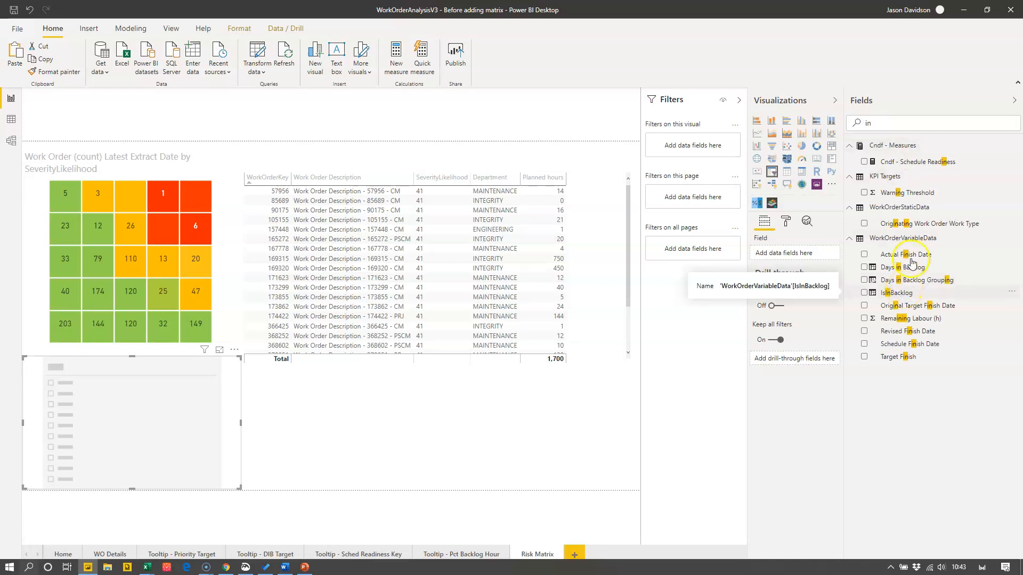
left_click_drag(792, 272, 799, 256)
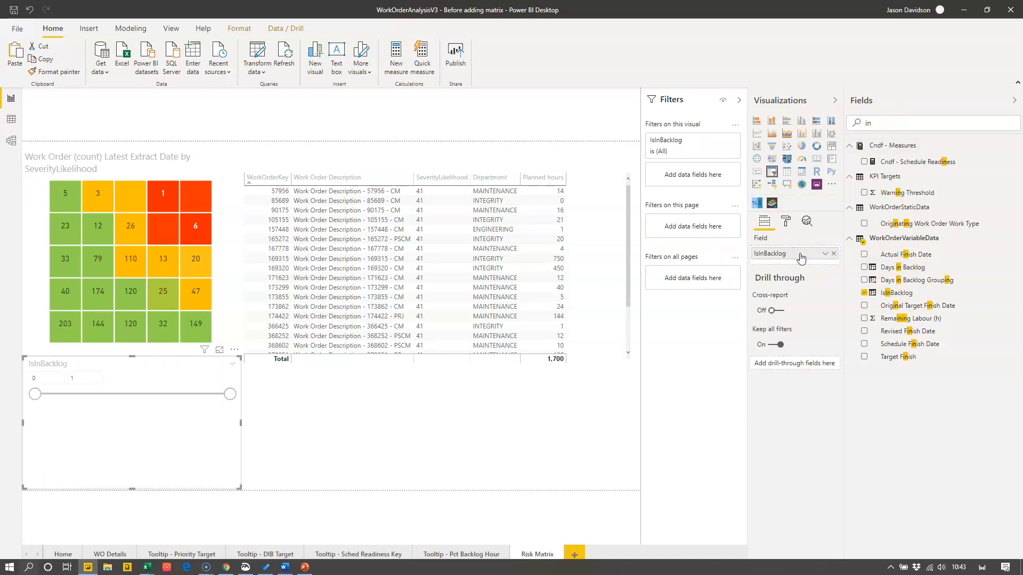
left_click(233, 367)
left_click(267, 300)
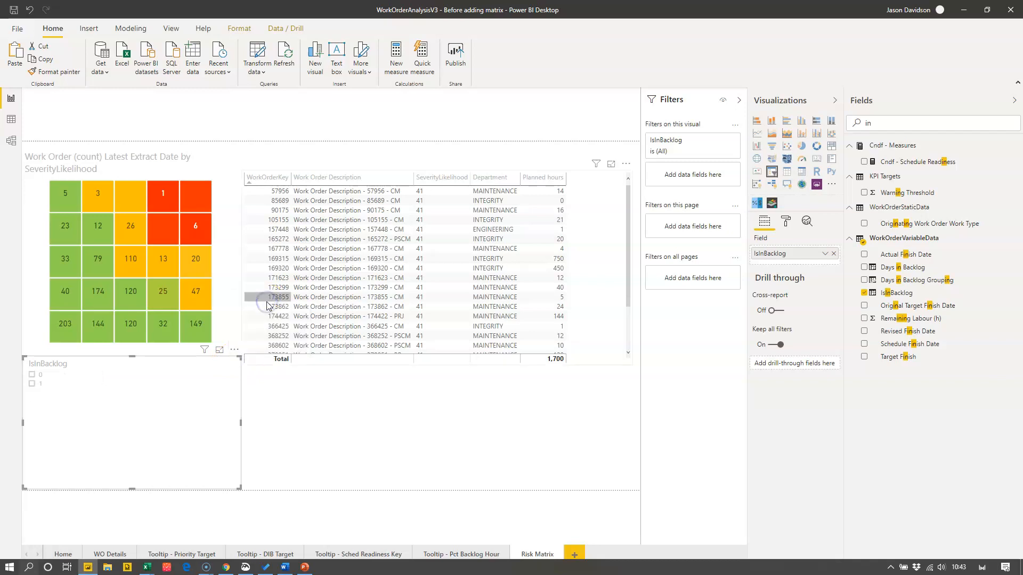
- Set the IsInBacklog slicer's orientation to Horizontal so its values appear as tiles
left_click(786, 222)
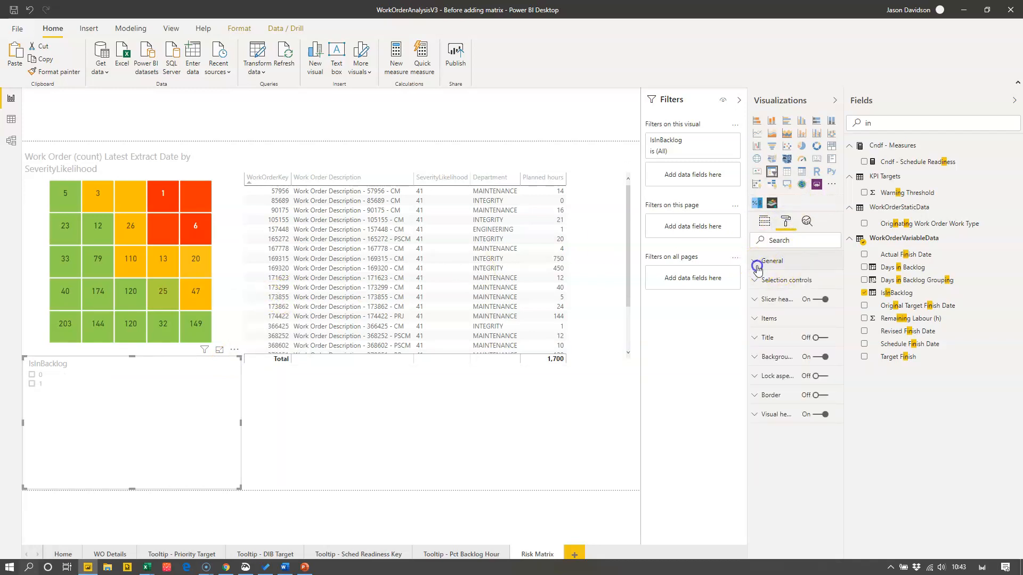
left_click(757, 261)
left_click(787, 364)
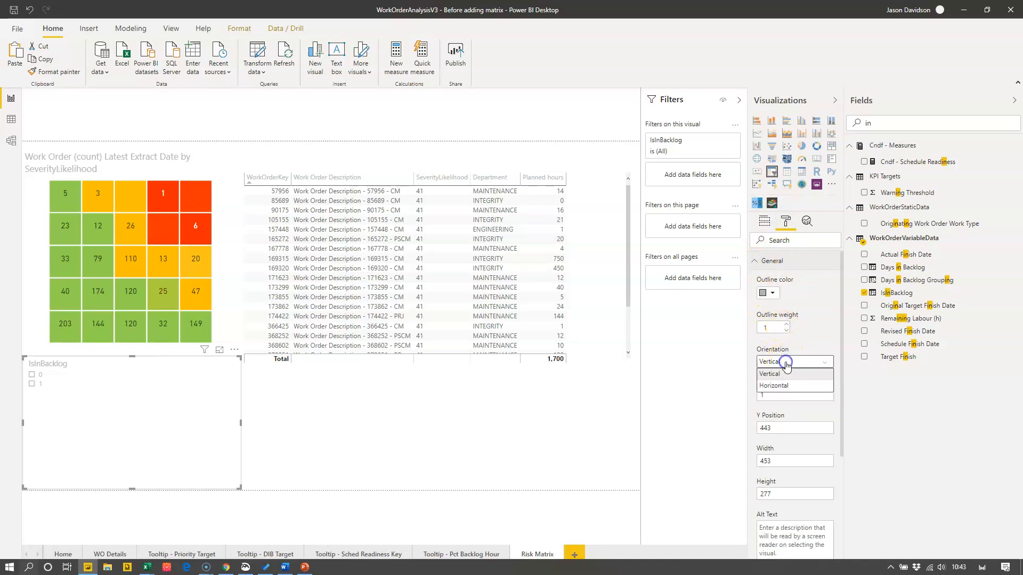
left_click(777, 384)
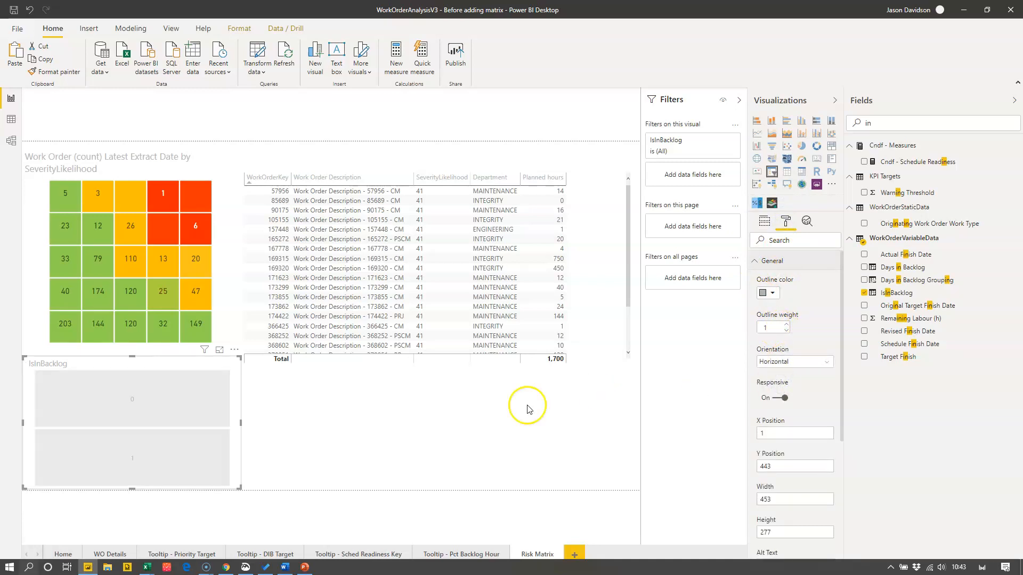
left_click(244, 424)
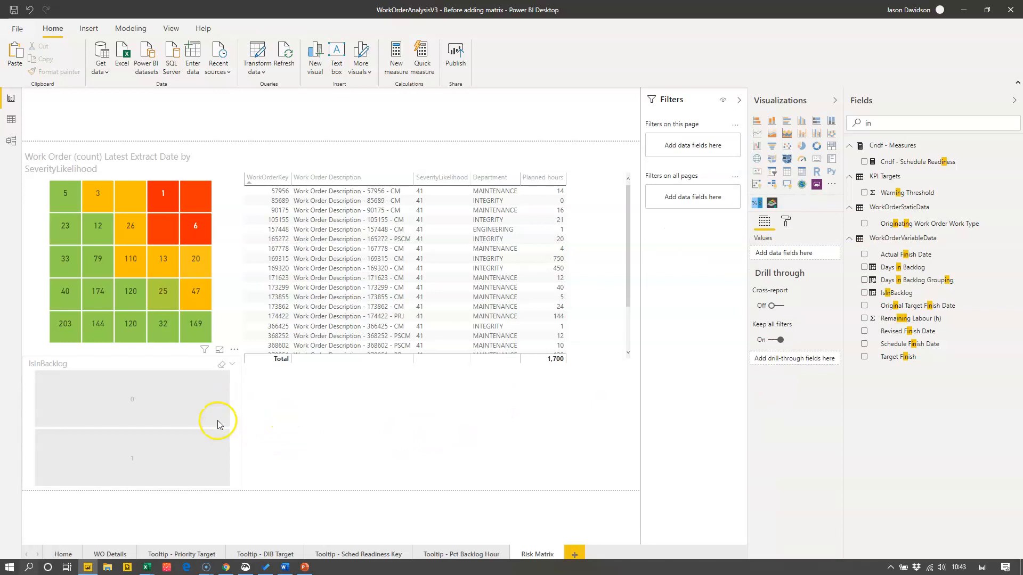
left_click(235, 415)
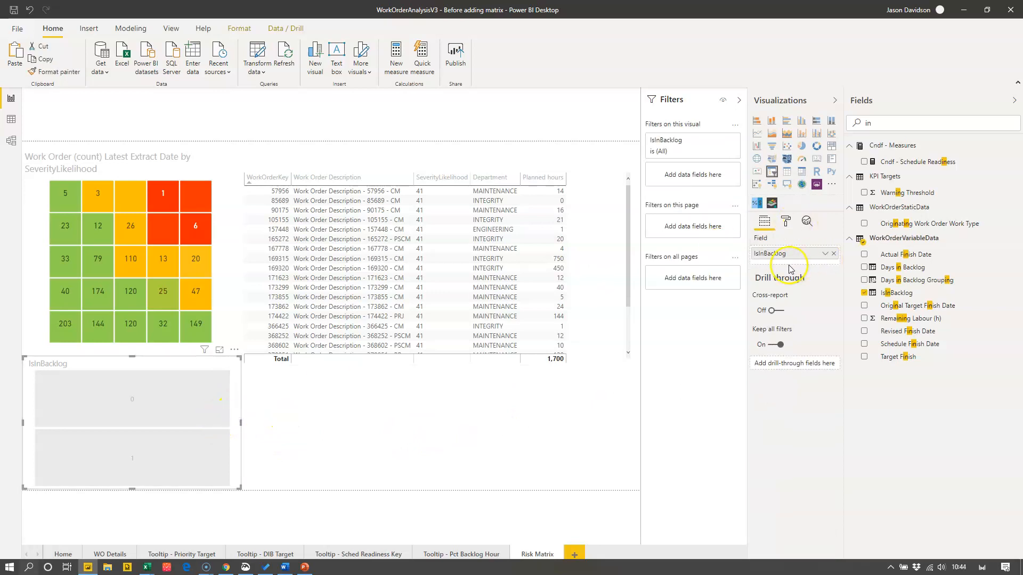
- Turn on the "Select all" option in the IsInBacklog slicer's selection controls
left_click(786, 220)
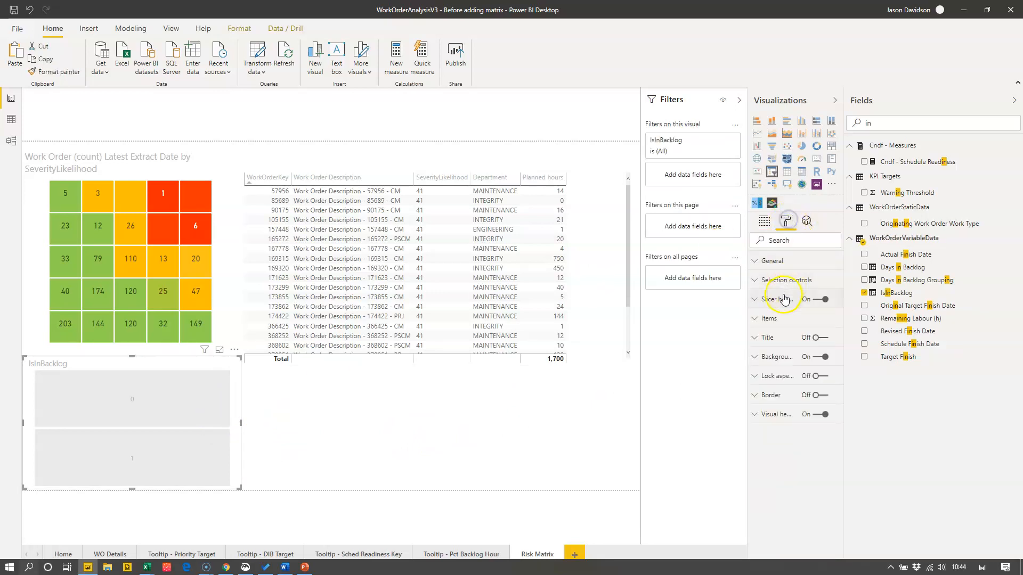
left_click(753, 280)
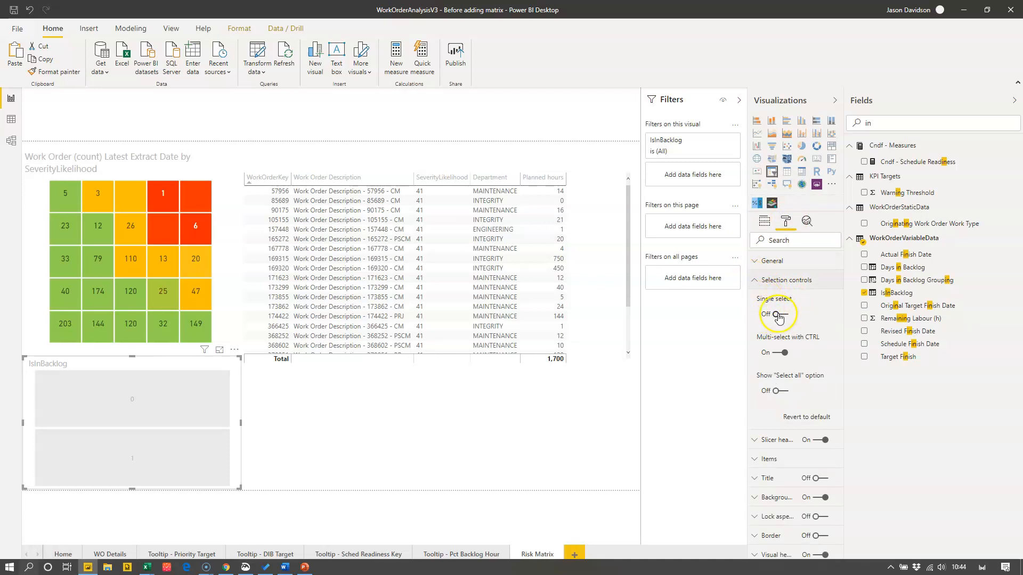
left_click(777, 392)
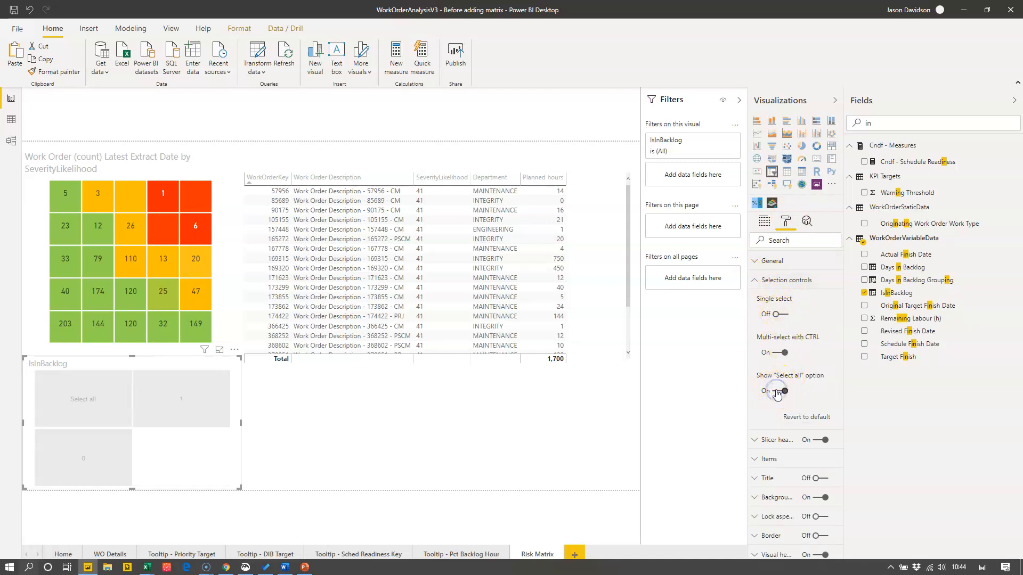
left_click(769, 314)
left_click(755, 279)
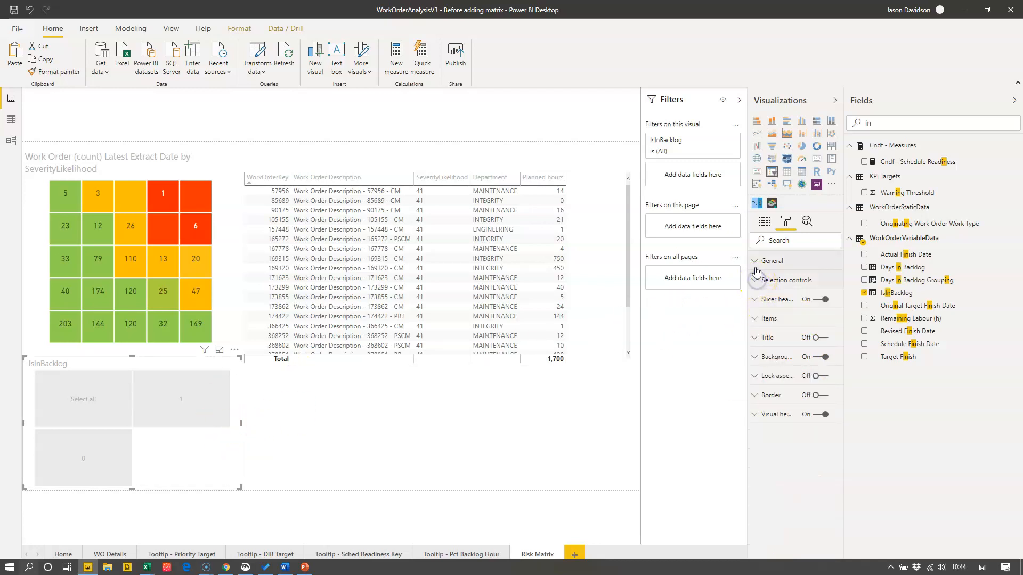
- Try the IsInBacklog slicer with Responsive off and with Vertical orientation, and restore Responsive and Horizontal
left_click(756, 262)
left_click(785, 399)
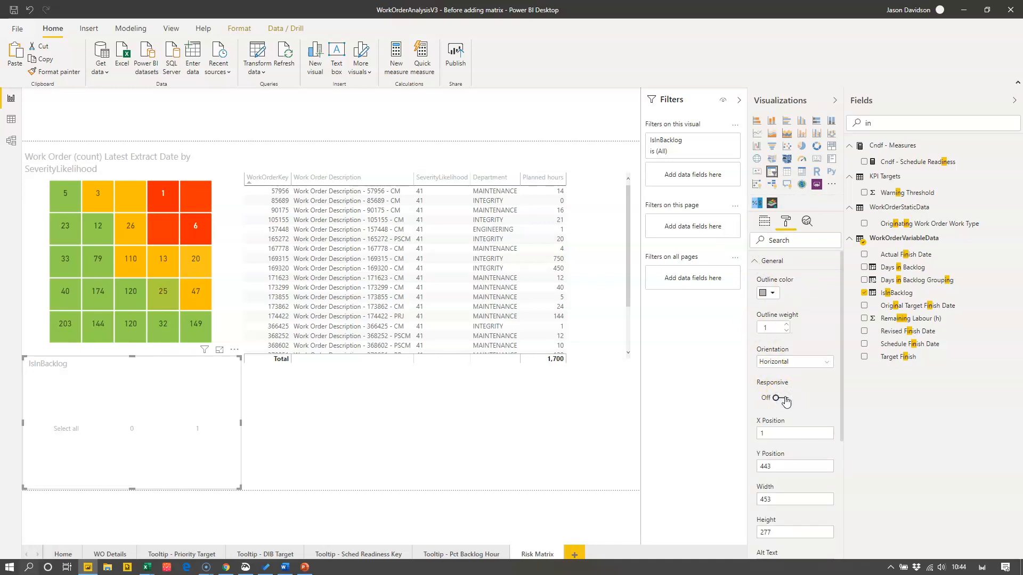
left_click(773, 364)
left_click(771, 374)
left_click(779, 361)
left_click(768, 386)
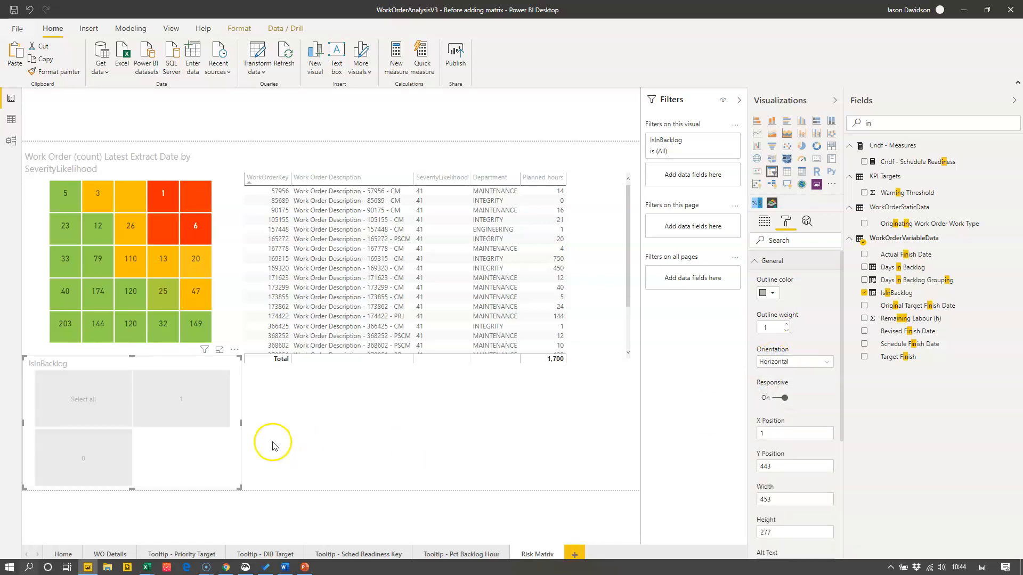
- Narrow the IsInBacklog slicer to a width of about 292 and move it beneath the middle of the matrix
left_click_drag(240, 424, 163, 408)
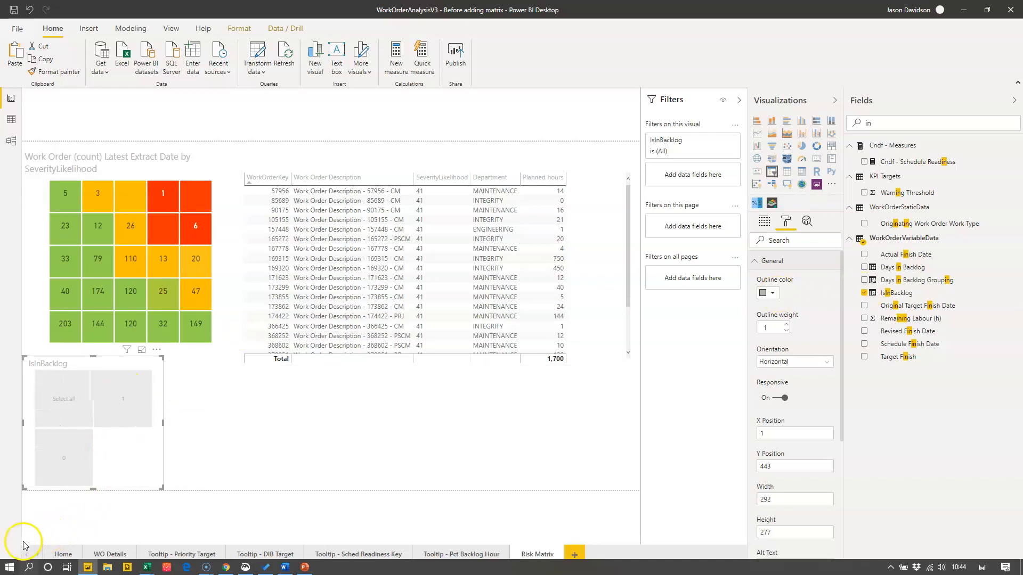
left_click(99, 419)
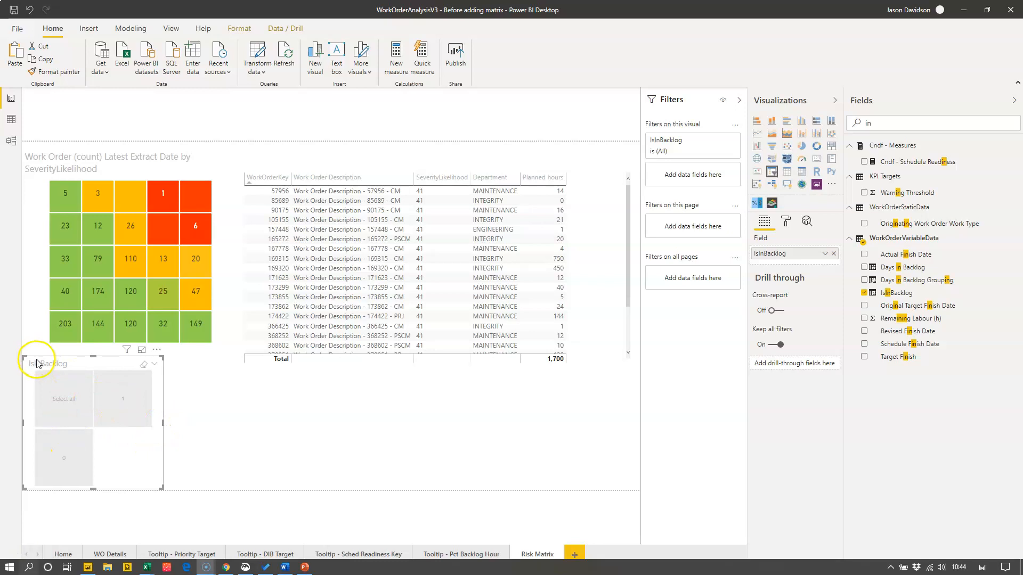
left_click_drag(101, 358, 136, 362)
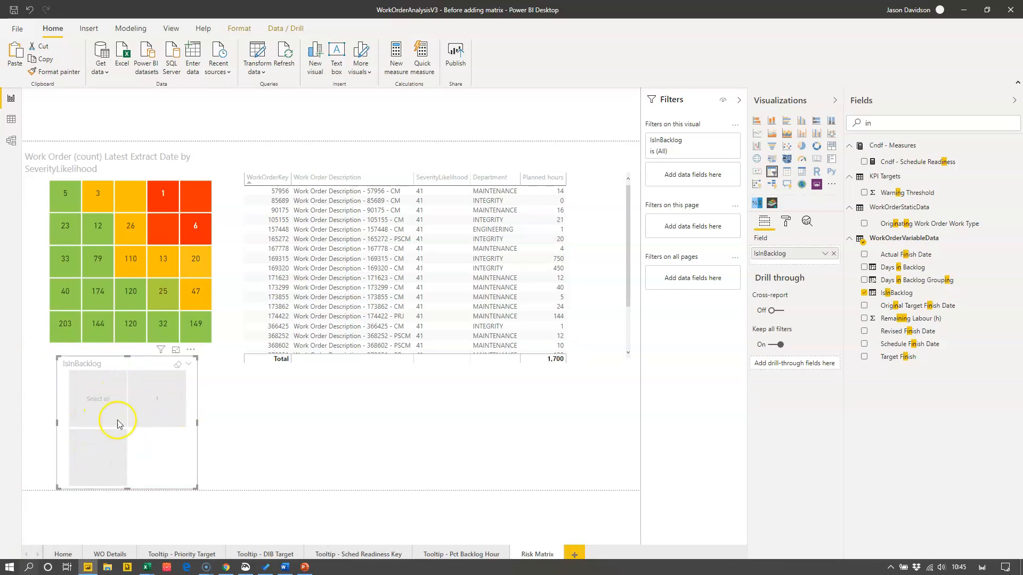
mouse_move(200, 427)
left_mouse_down()
mouse_move(290, 429)
mouse_move(200, 427)
left_mouse_up()
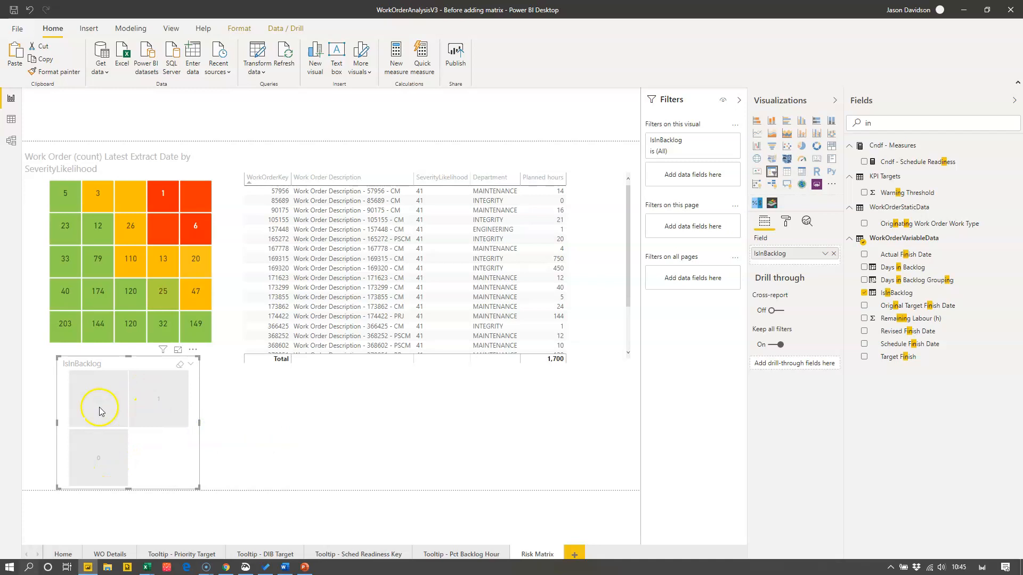
- Filter the page by IsInBacklog value 1, clear that value, and filter by value 0 instead
left_click(155, 404)
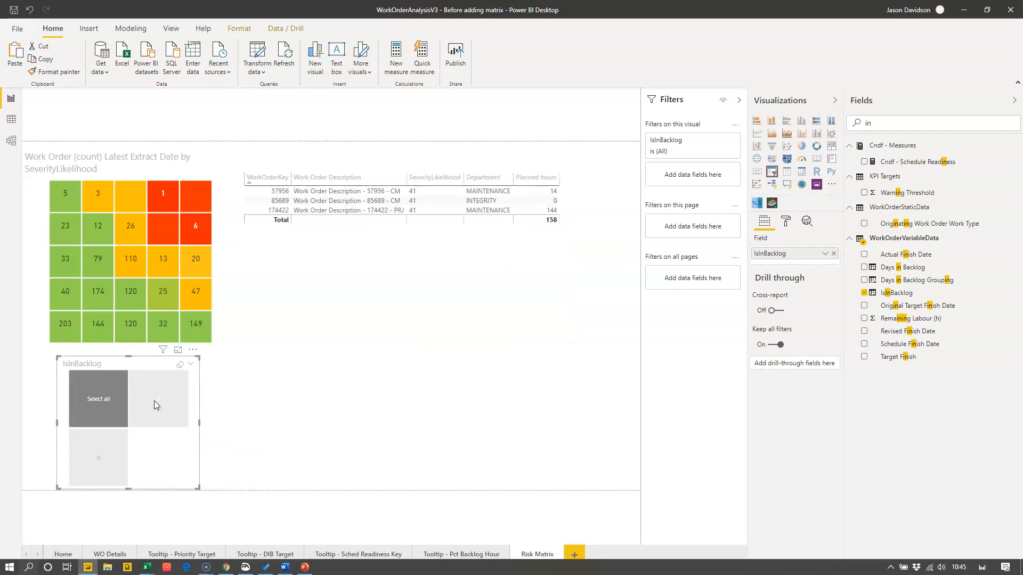
left_click(161, 383)
left_click(106, 456)
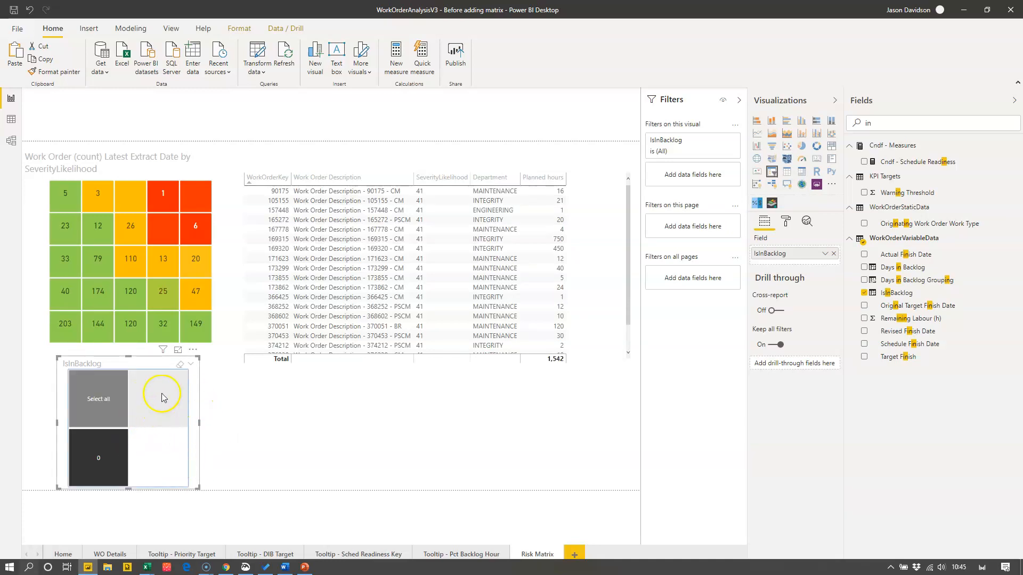
left_click(119, 455)
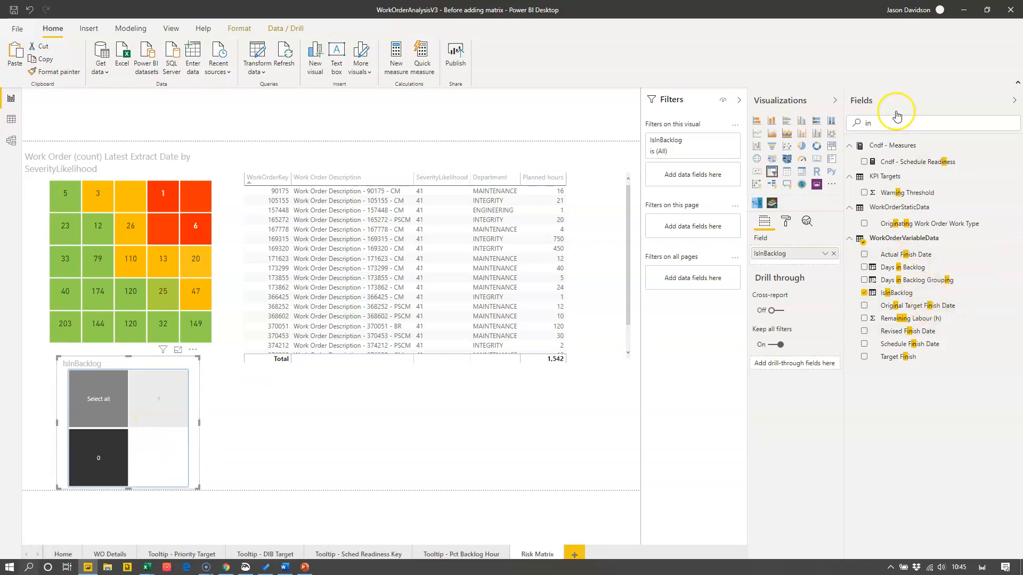
- Empty the field search and clear the SeverityLikelihood 41 selection in the matrix
double_click(864, 122)
key("BackSpace")
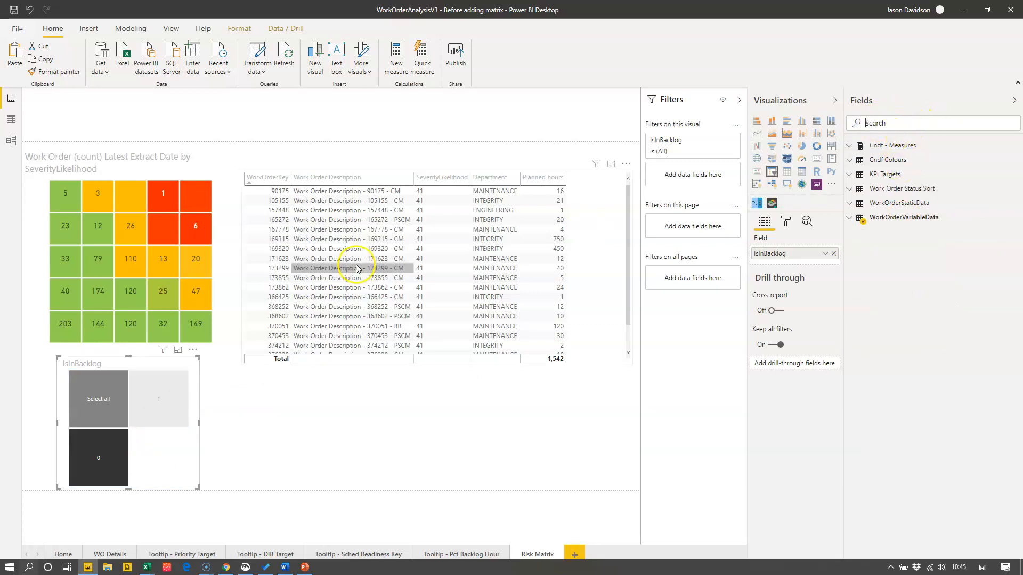
left_click(222, 268)
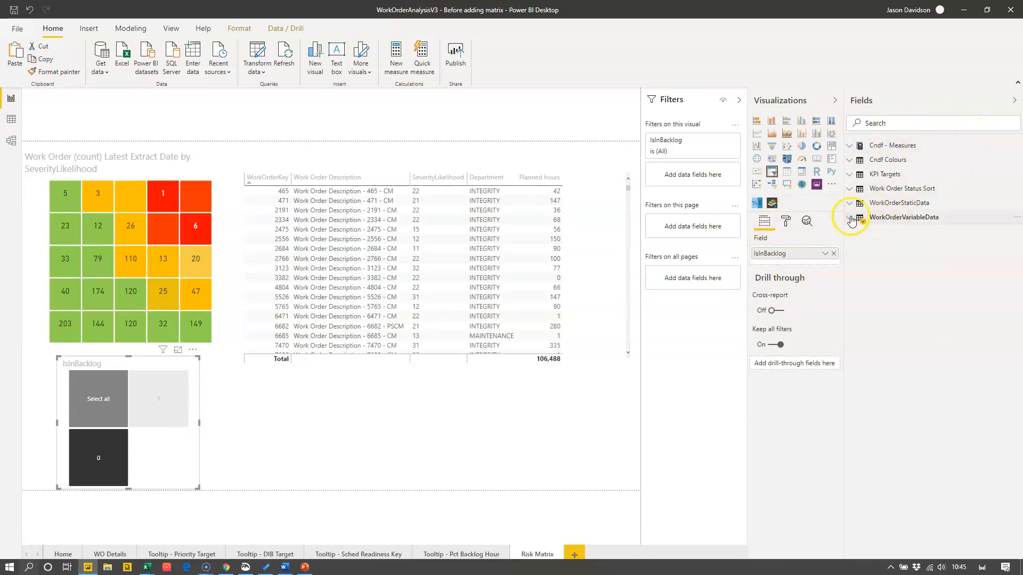
- Add a calculated column to the WorkOrderVariableData table and begin its formula as IsInBacklog = IF(is
left_click(956, 218)
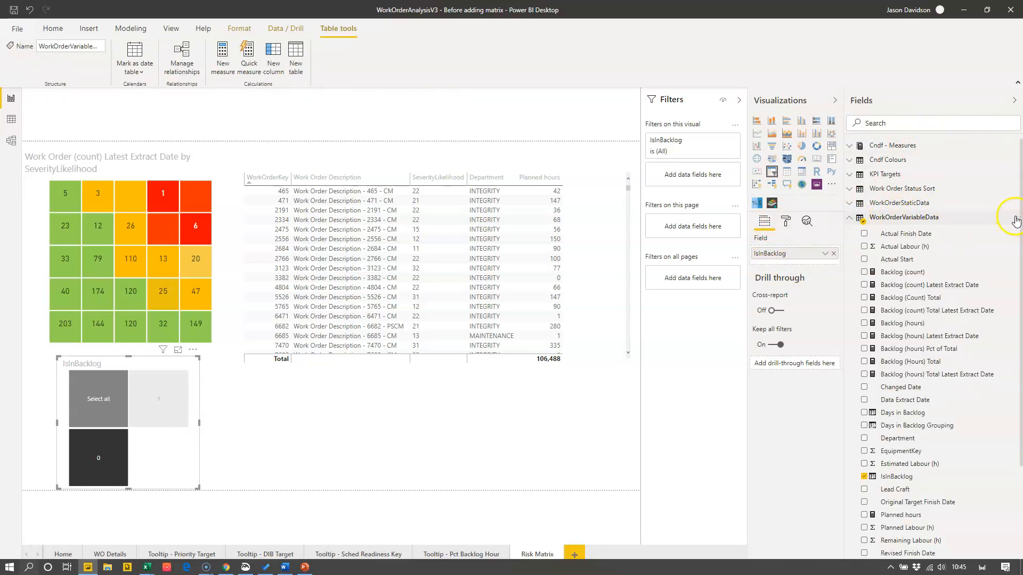
left_click(1016, 218)
left_click(965, 243)
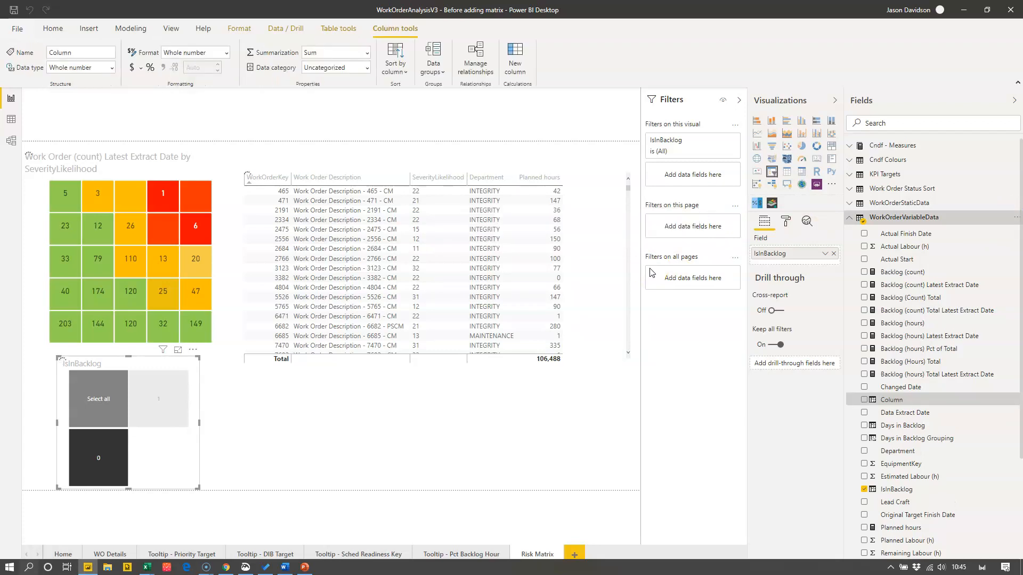
type("InBacklog")
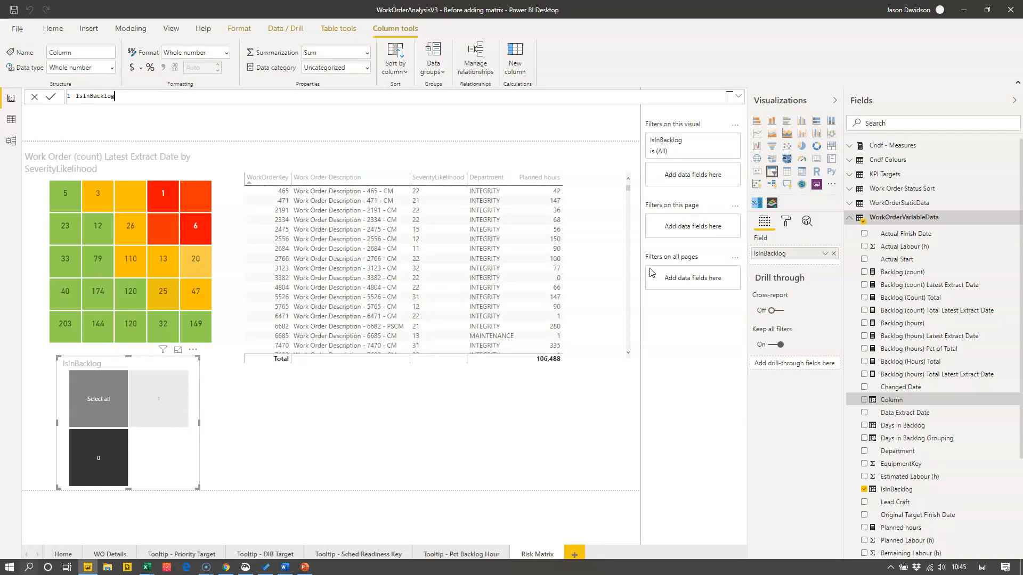
type("F")
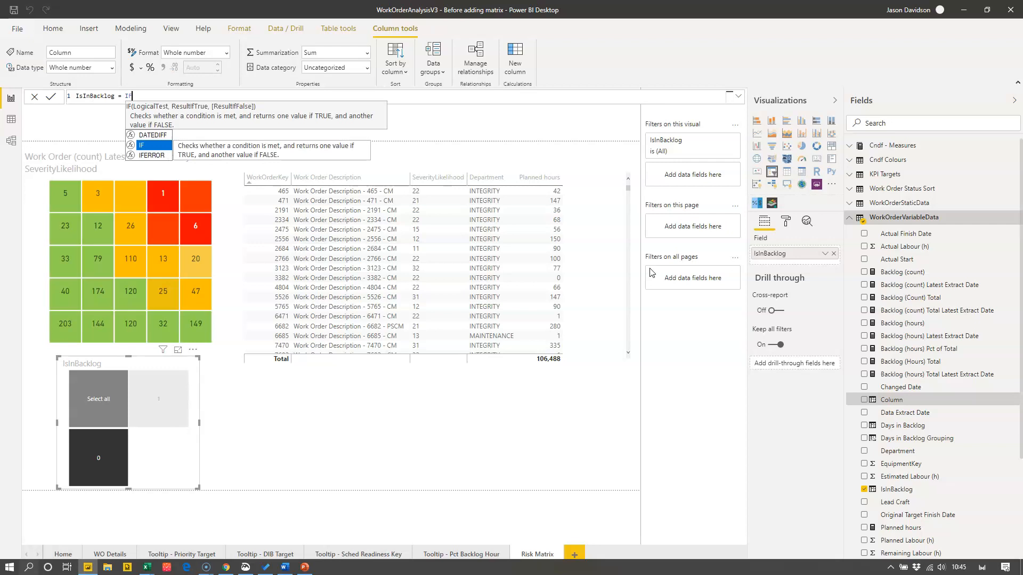
type("(is")
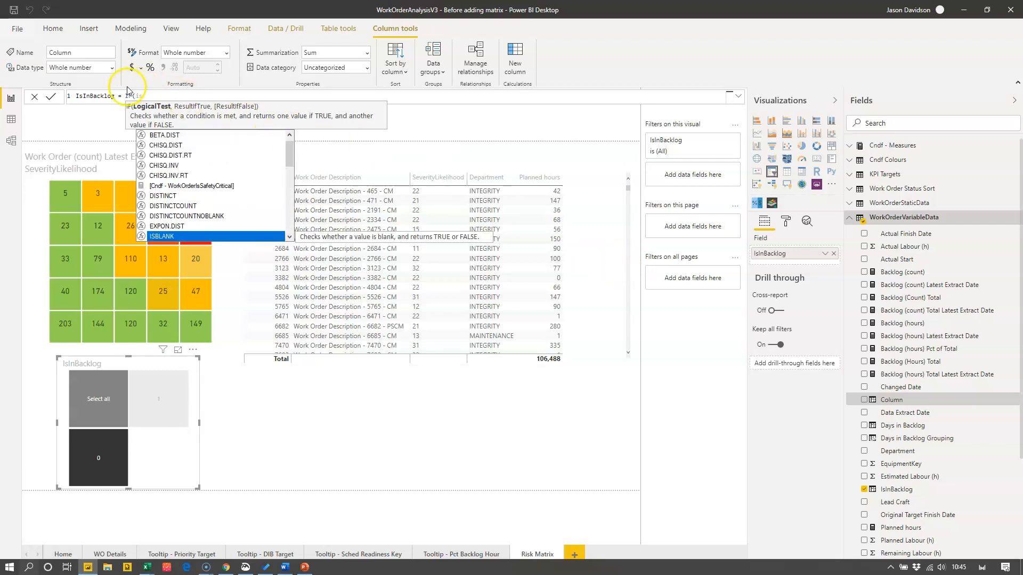
- Rename the column in the formula to IsInBacklogYorN and fill the IF arguments with WorkOrderVariableData[IsInBacklog], 1, "Yes", "No"
left_click(112, 96)
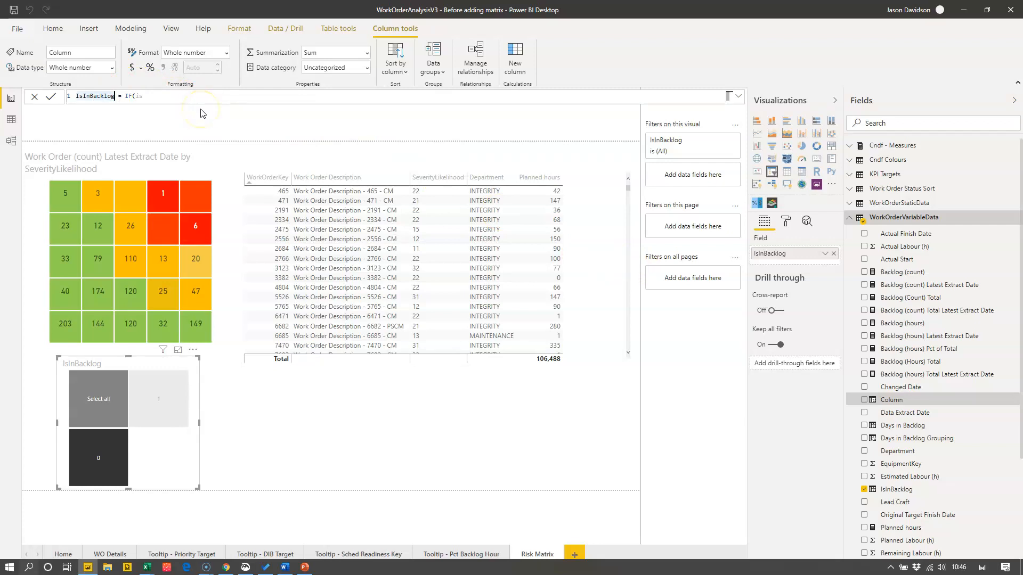
type("Y")
type("in")
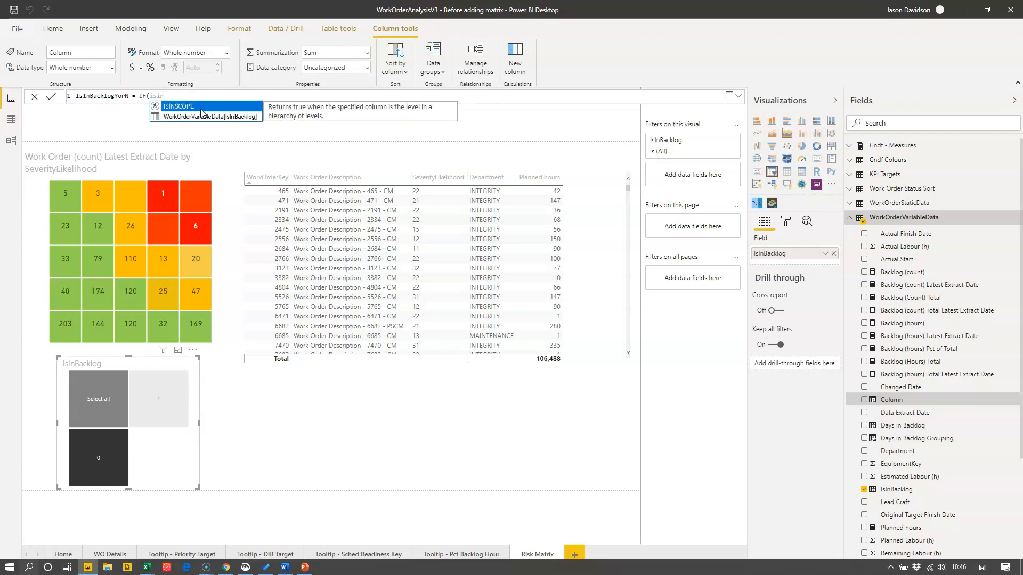
left_click(201, 112)
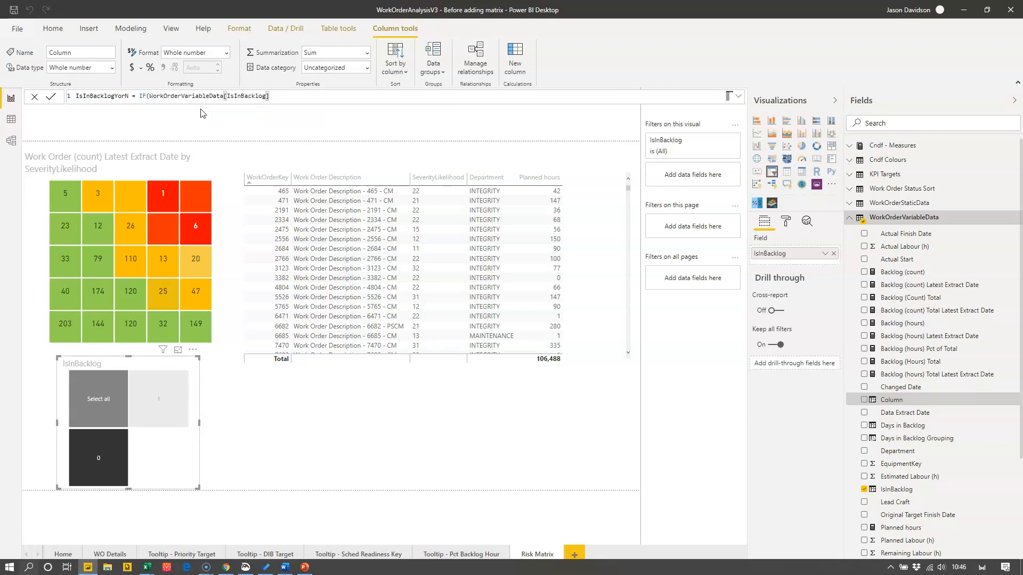
type(", 1, \"Yes\", \"No")
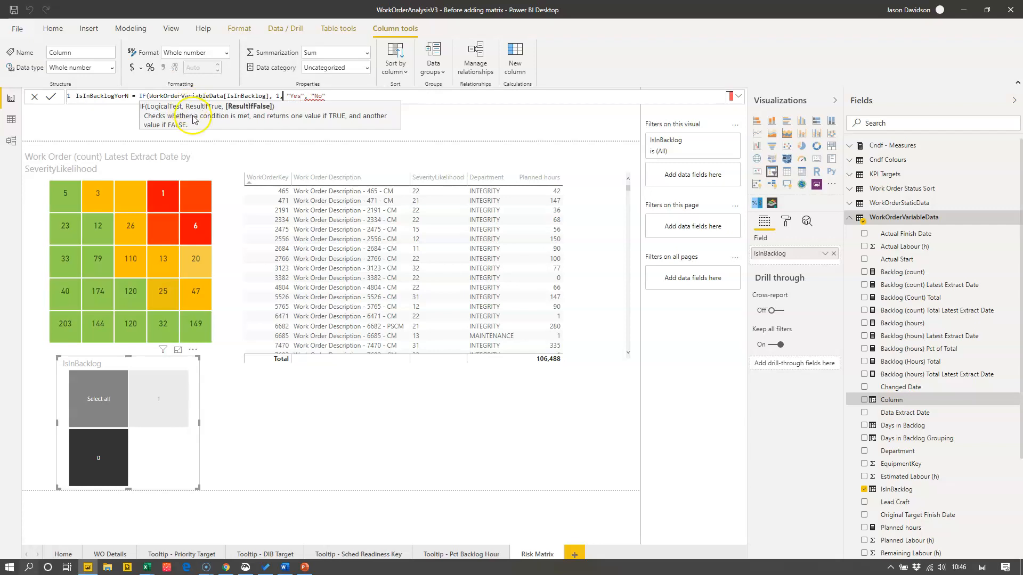
- Review the IF arguments, add the closing parenthesis and try to commit the IsInBacklogYorN formula
left_click(309, 95)
left_click(309, 96)
left_click(279, 96)
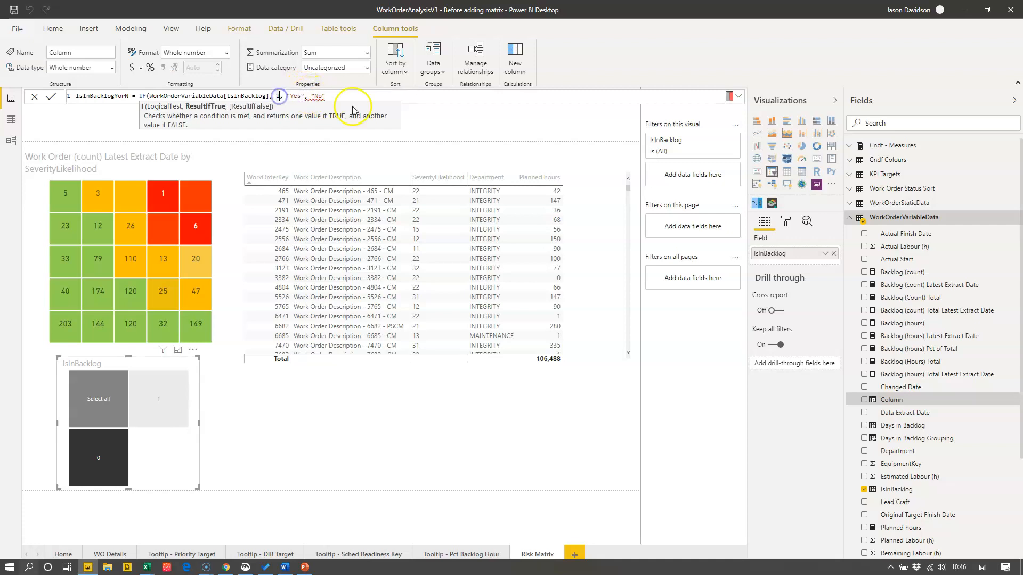
key("Right")
key("Right")
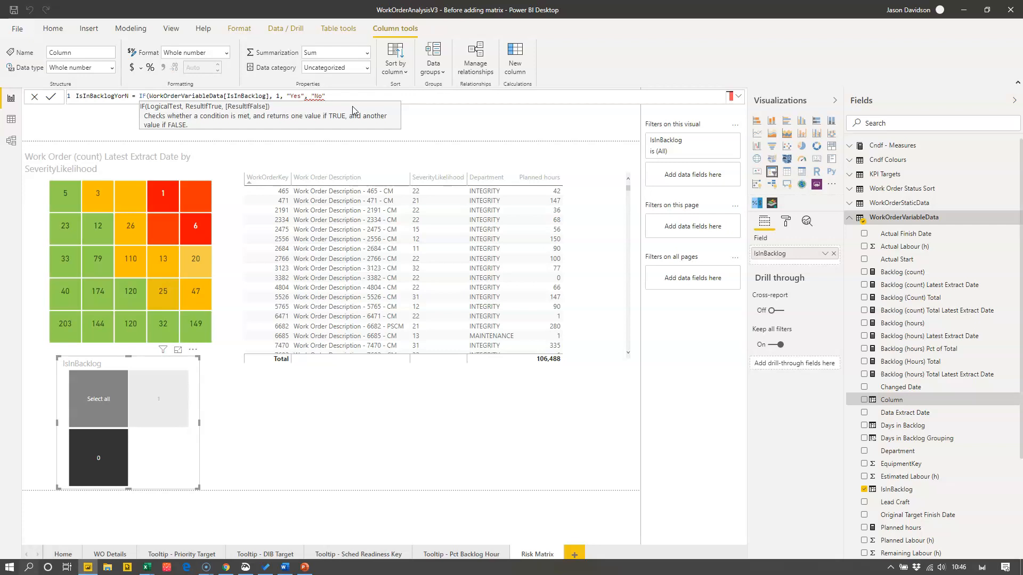
type(")")
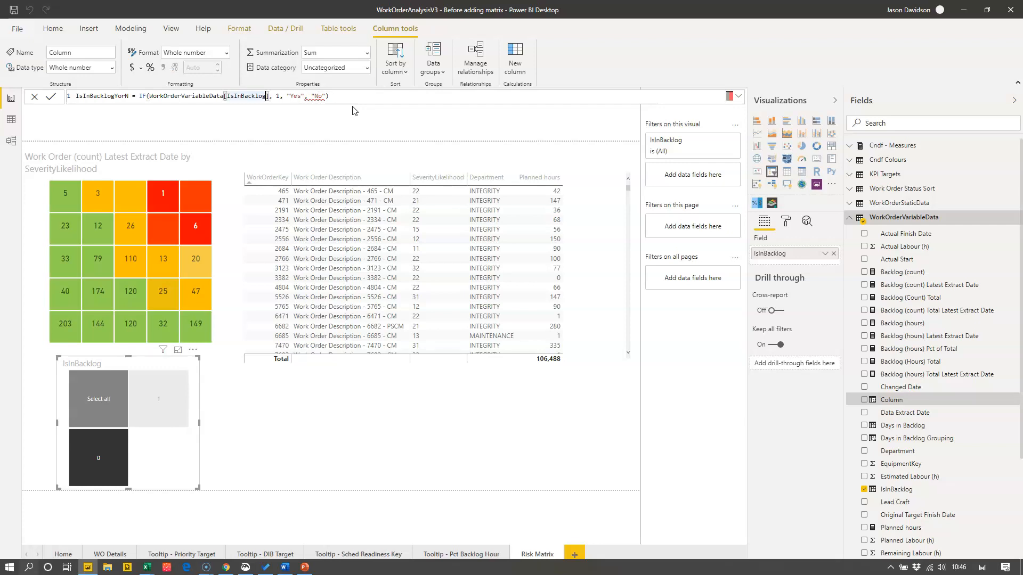
key("Left")
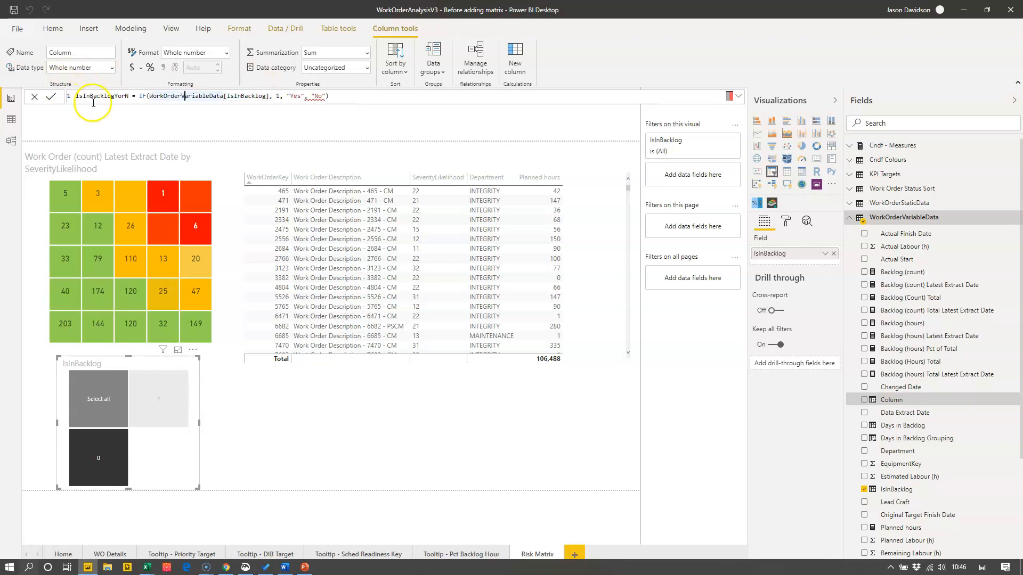
left_click(51, 98)
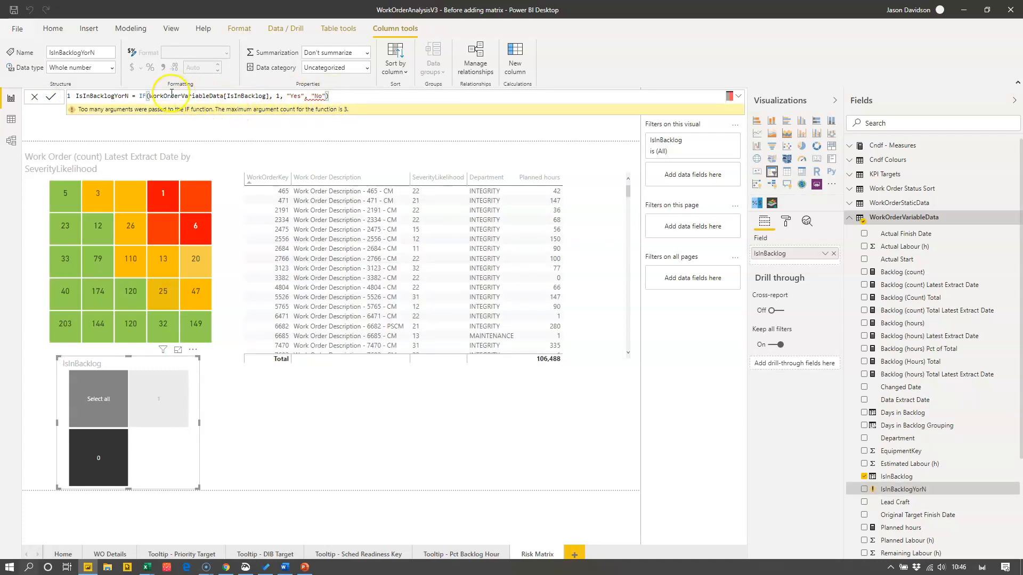
- Correct the IF condition to WorkOrderVariableData[IsInBacklog] = 1 and commit the IsInBacklogYorN column
left_click(269, 97)
left_click(276, 96)
key("Delete")
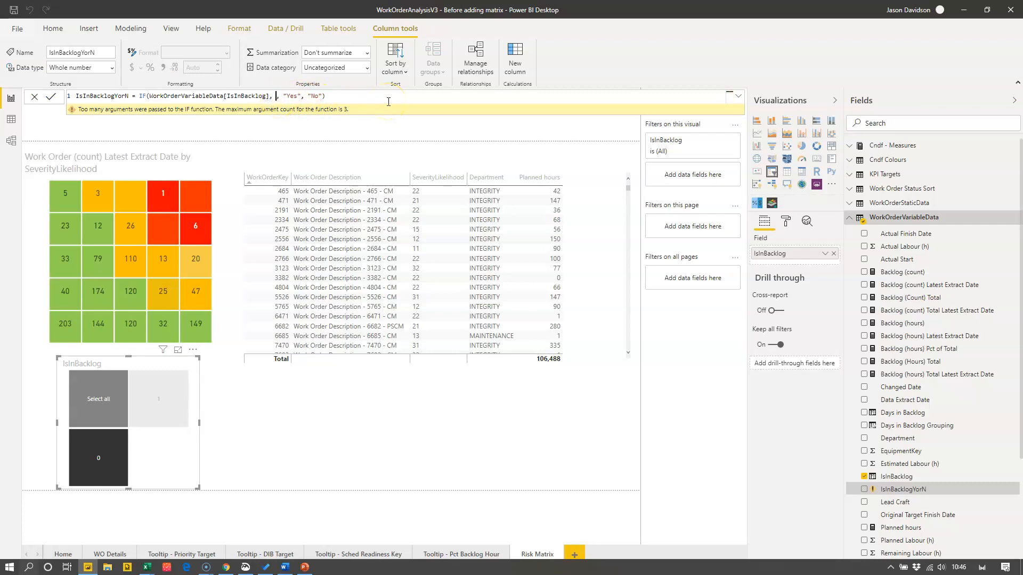
type("= 1")
key("Return")
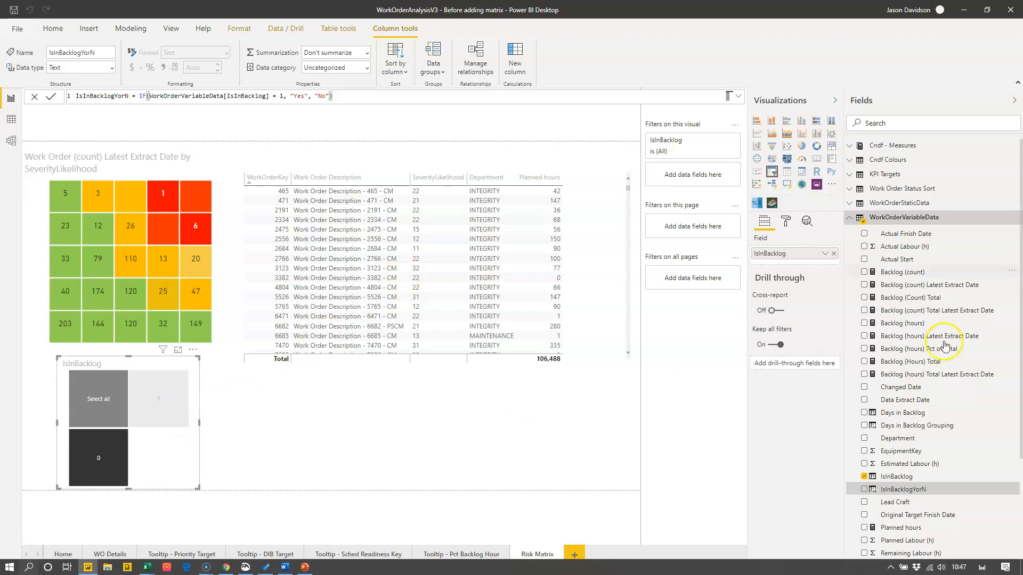
- Replace the slicer's IsInBacklog field with IsInBacklogYorN
left_click_drag(910, 493, 802, 257)
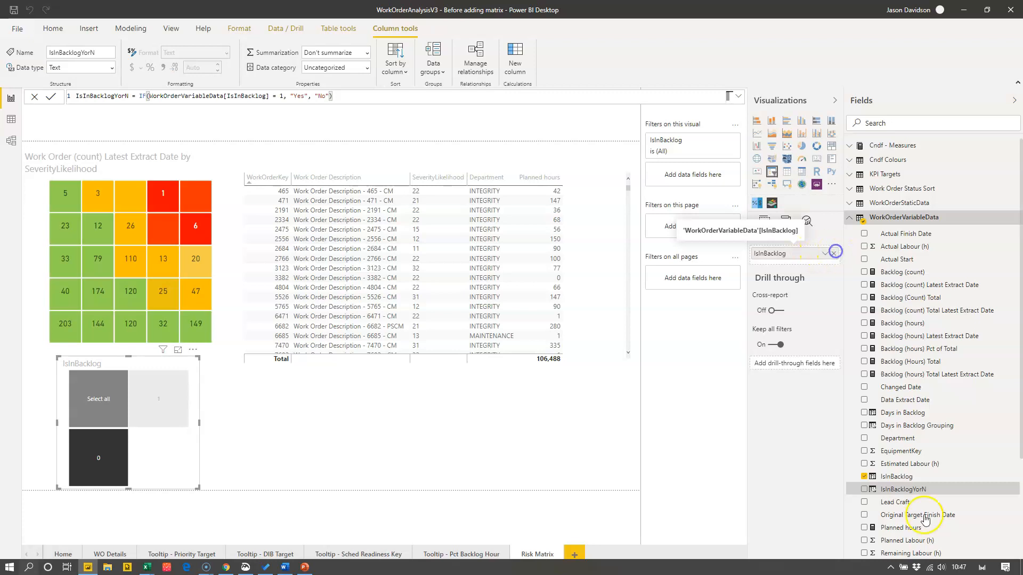
left_click(834, 253)
left_click_drag(870, 389, 767, 254)
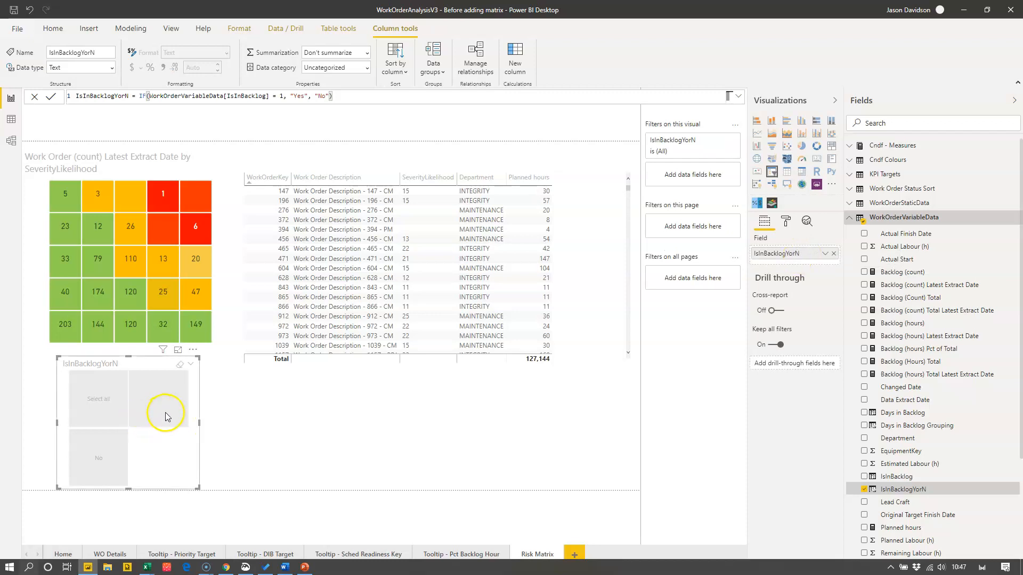
- Show the slicer's selection controls, select Yes, select all values, and deselect No
left_click(787, 221)
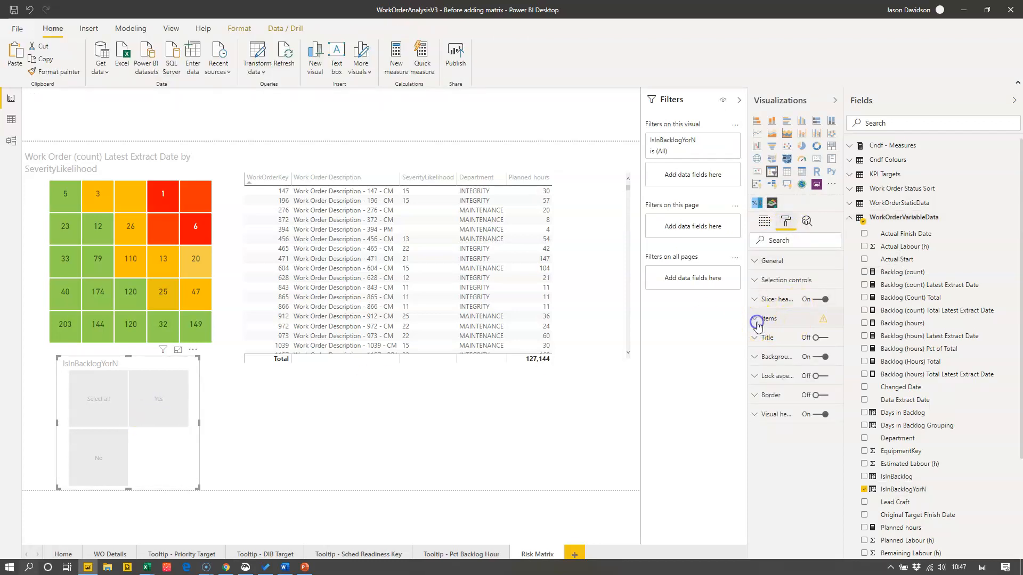
left_click(762, 320)
left_click(767, 280)
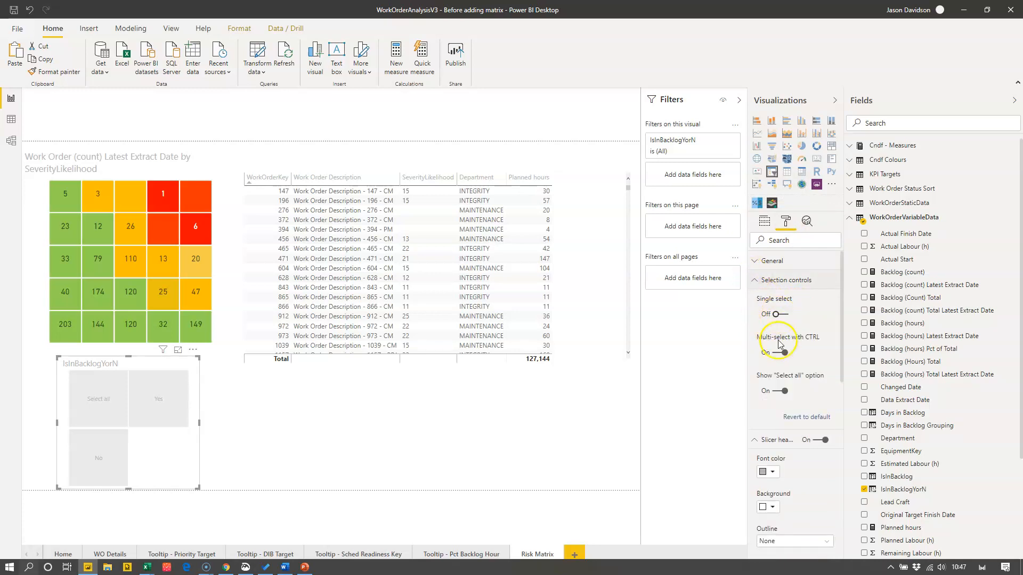
left_click(151, 405)
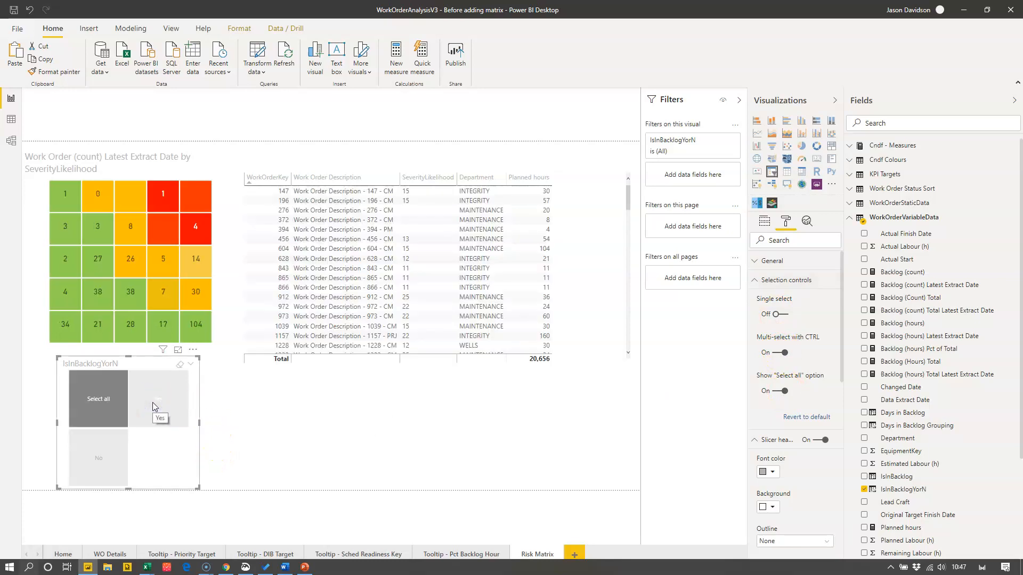
left_click(153, 400)
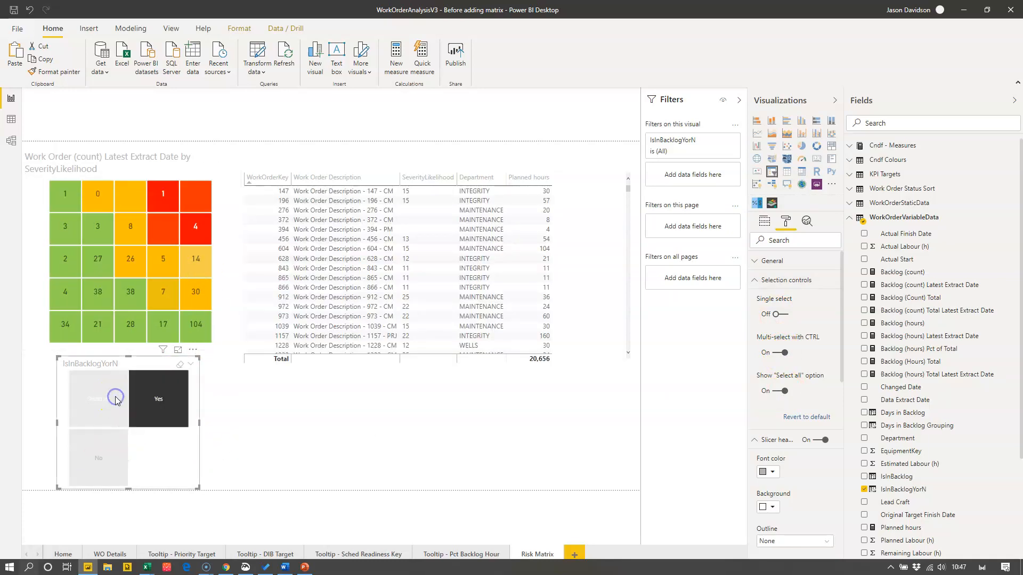
left_click(98, 458, "ctrl")
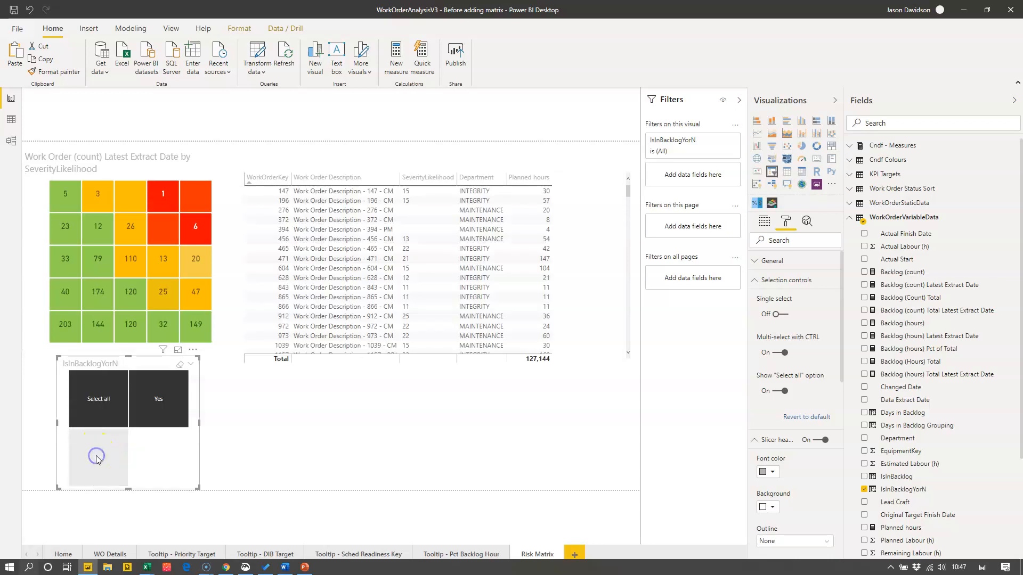
- Change the IsInBacklogYorN slicer to a dropdown, shorten it to a compact height and position it just beneath the matrix
left_click(192, 365)
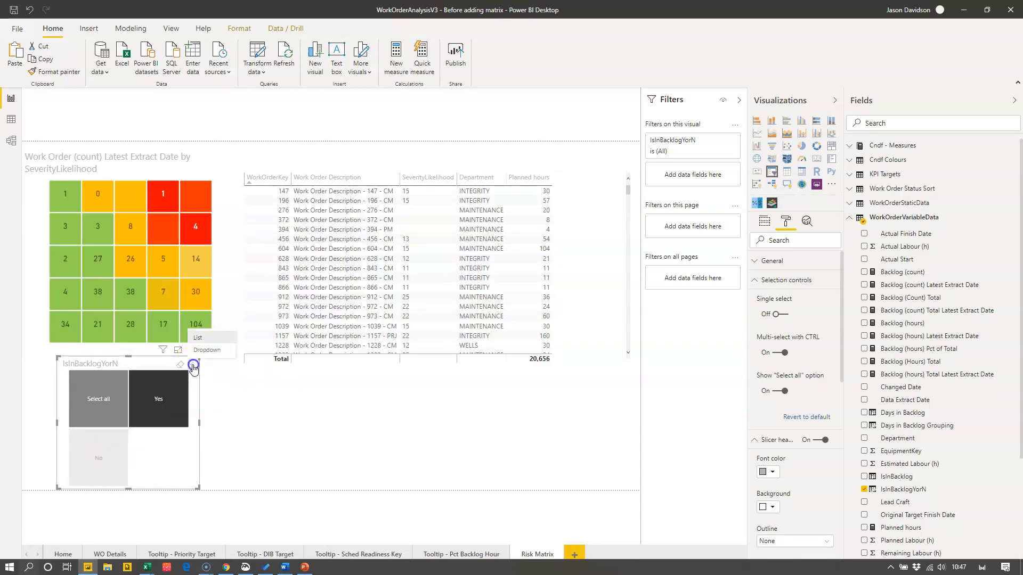
left_click(206, 350)
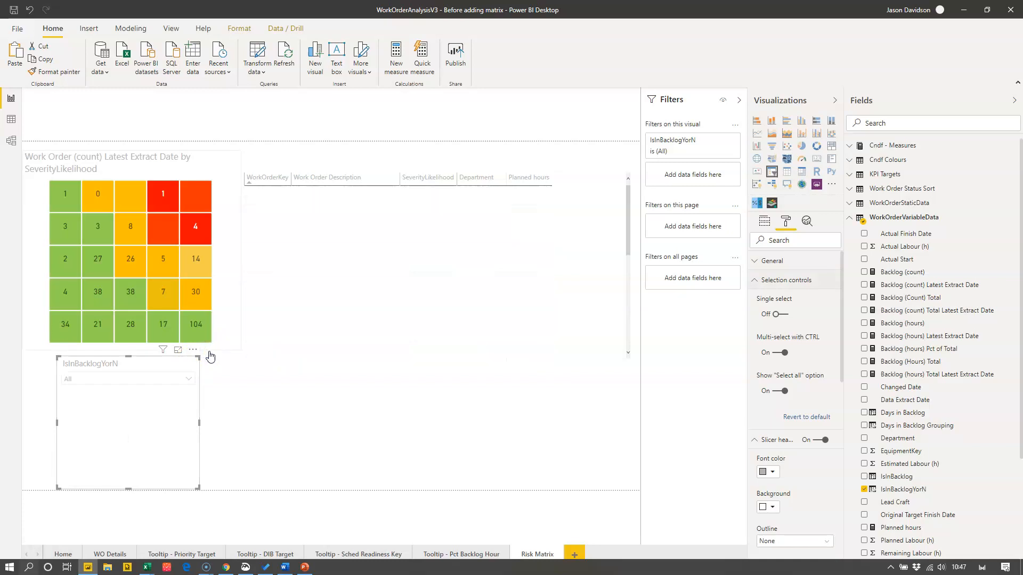
left_click_drag(125, 416, 137, 383)
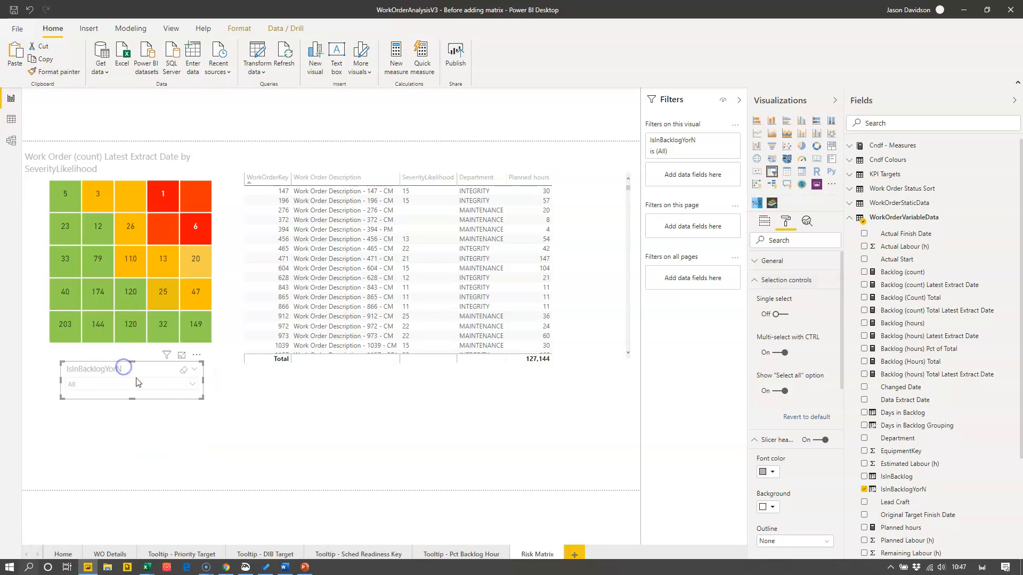
- Filter the page by IsInBacklogYorN value Yes, and select matrix cell 45 followed by cell 34
left_click(191, 383)
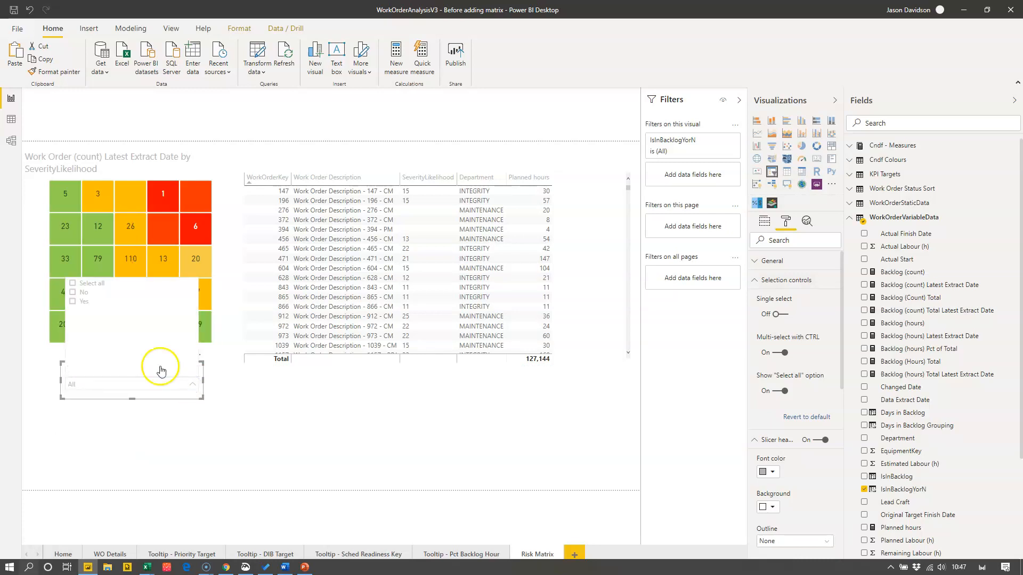
left_click(72, 302)
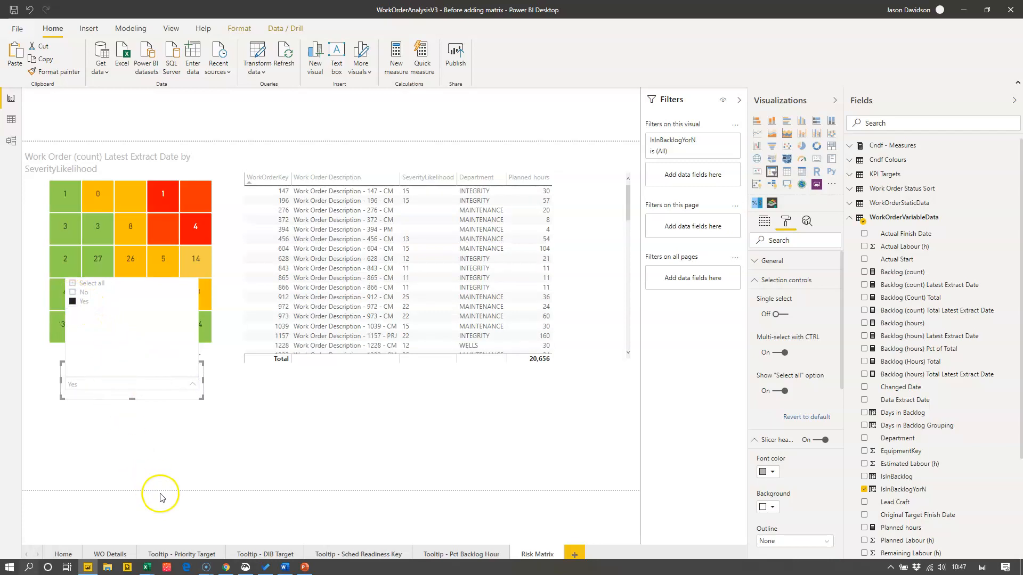
left_click(142, 476)
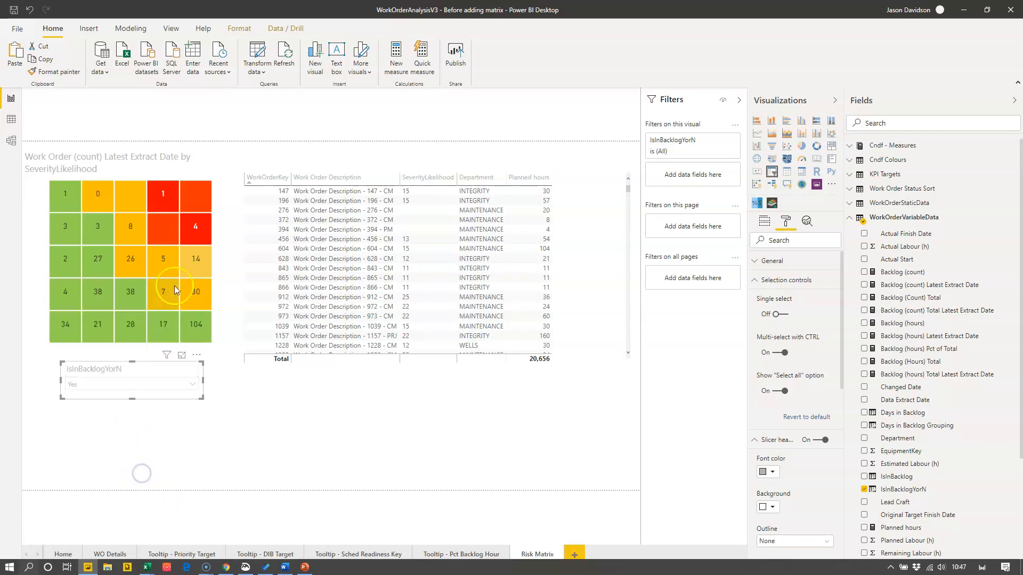
left_click(197, 228)
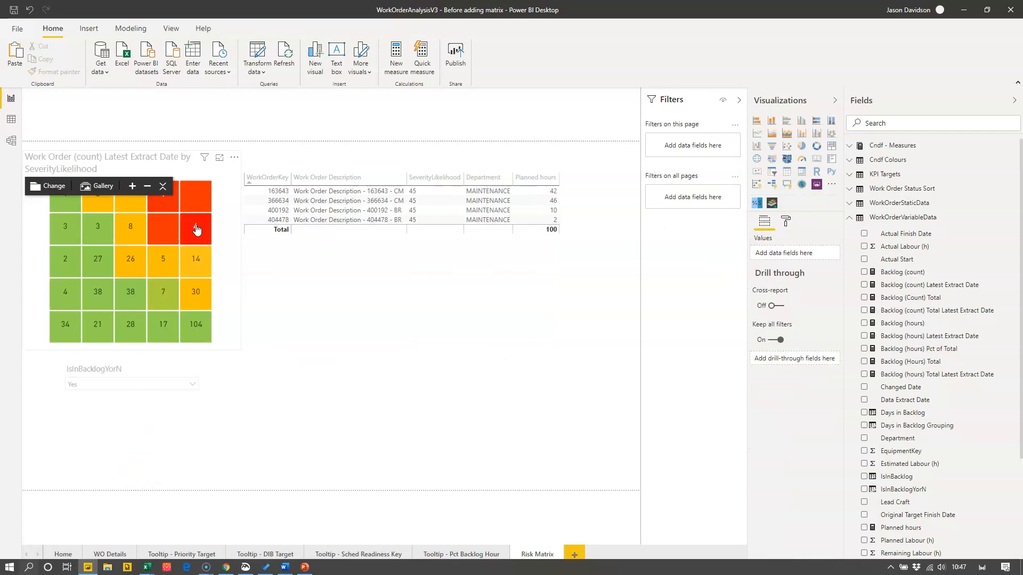
left_click(160, 258)
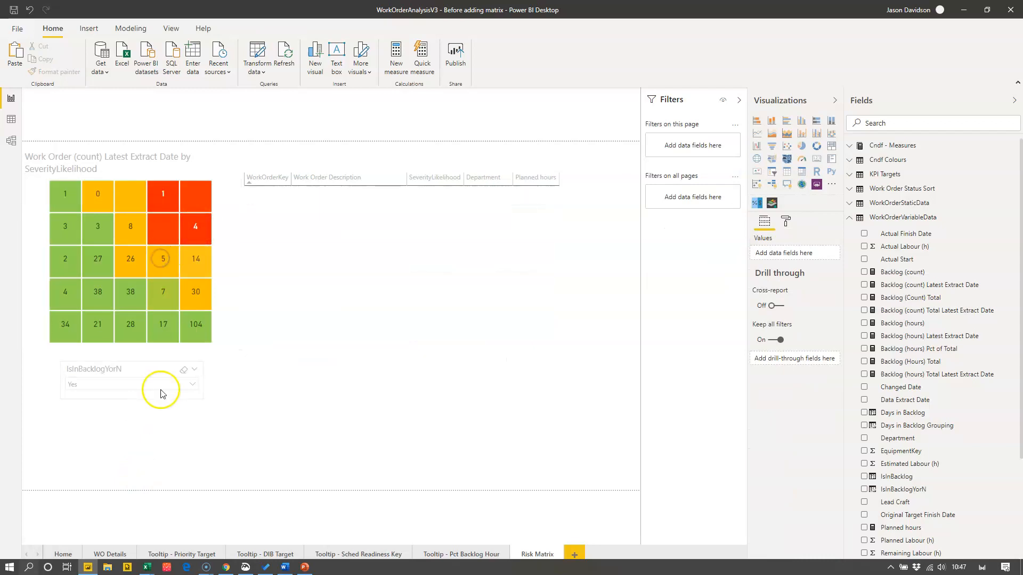
- Set the IsInBacklogYorN slicer to No, and switch it to all values with matrix cell 34 still selected
left_click(192, 386)
left_click(73, 293)
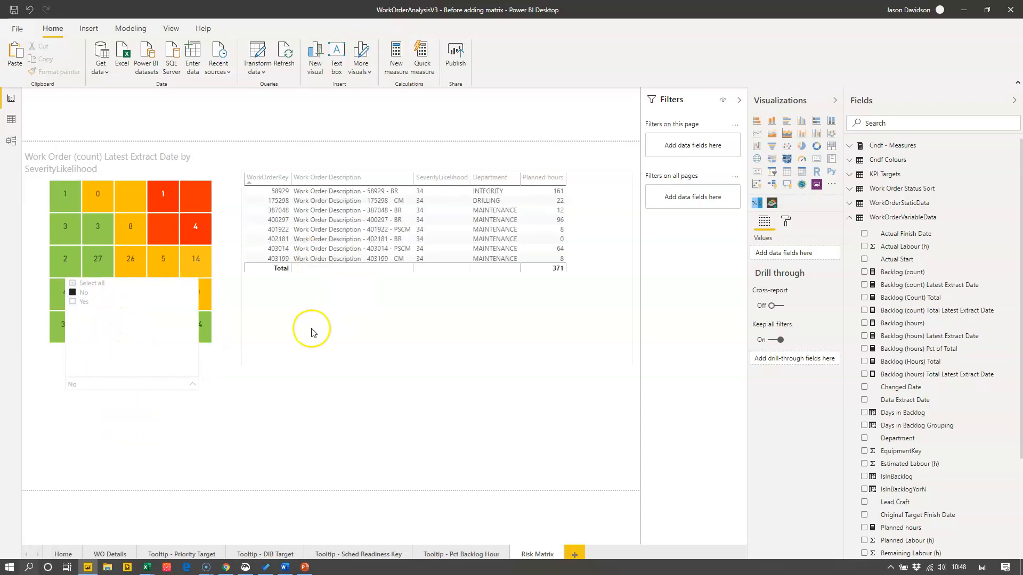
left_click(104, 430)
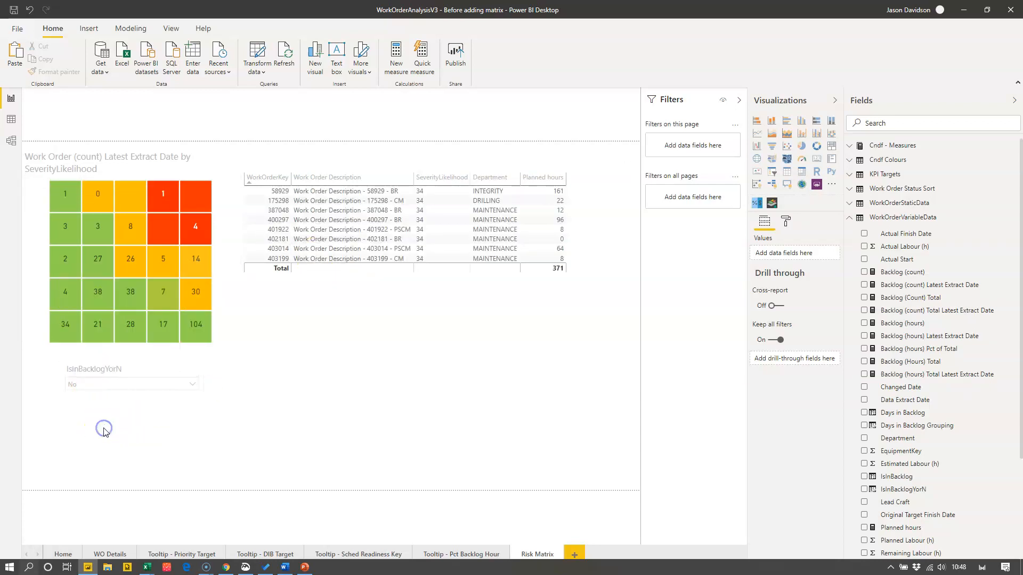
left_click(134, 385)
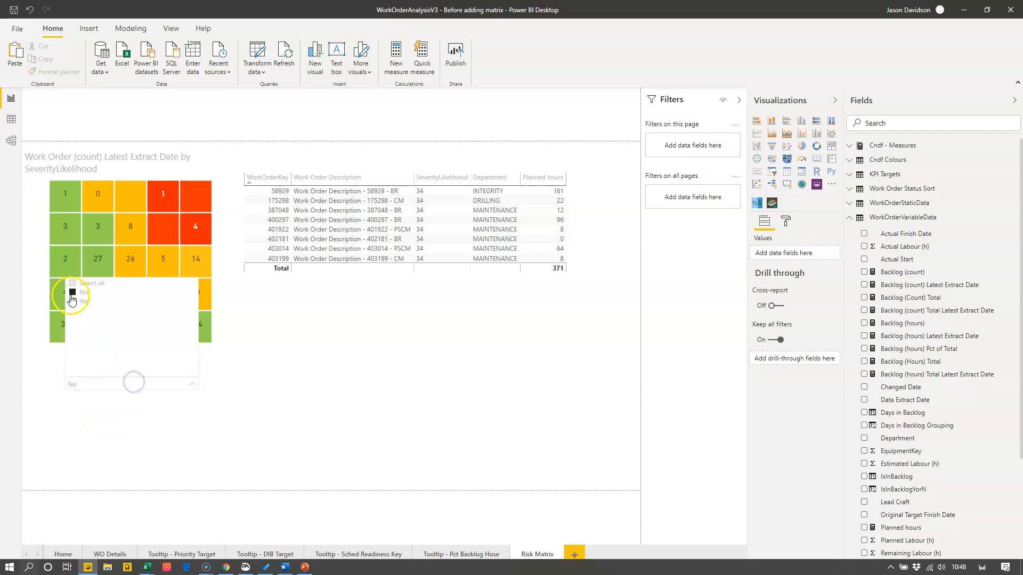
left_click(73, 285)
left_click(107, 454)
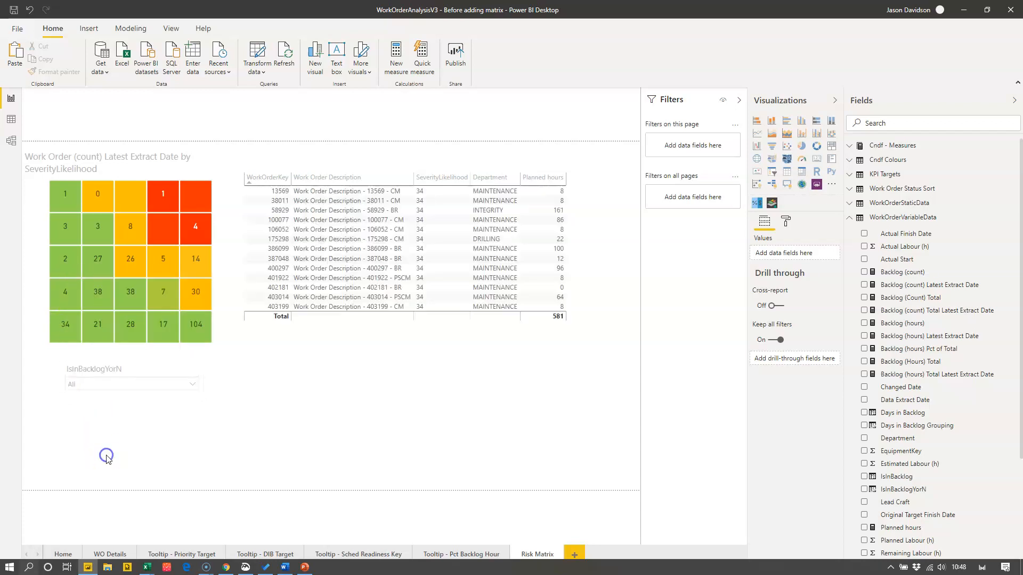
- Clear the matrix cell 34 selection and test the table's cross-filtering with matrix cells 45 and 54
left_click(207, 242)
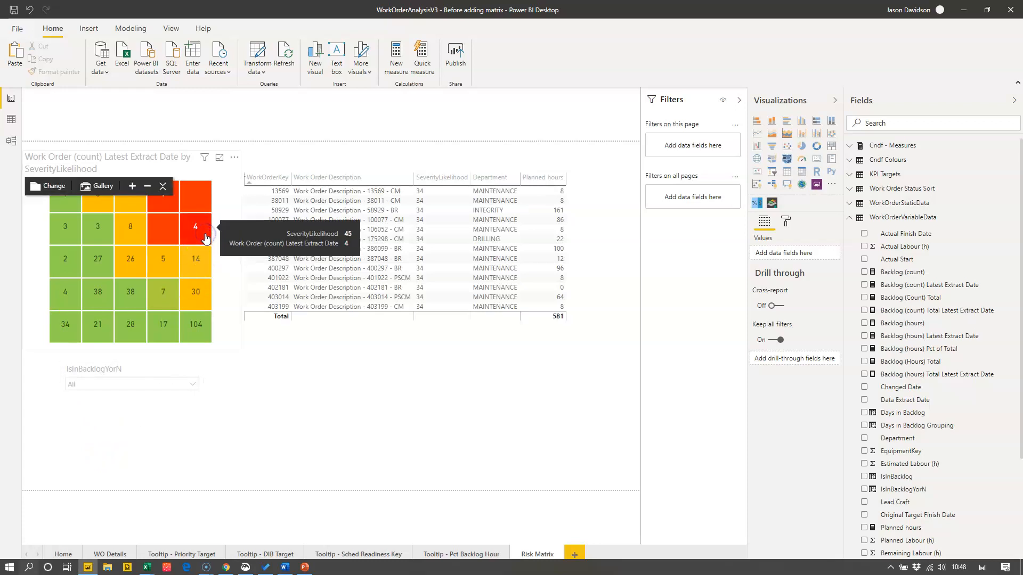
left_click(206, 238)
left_click(146, 422)
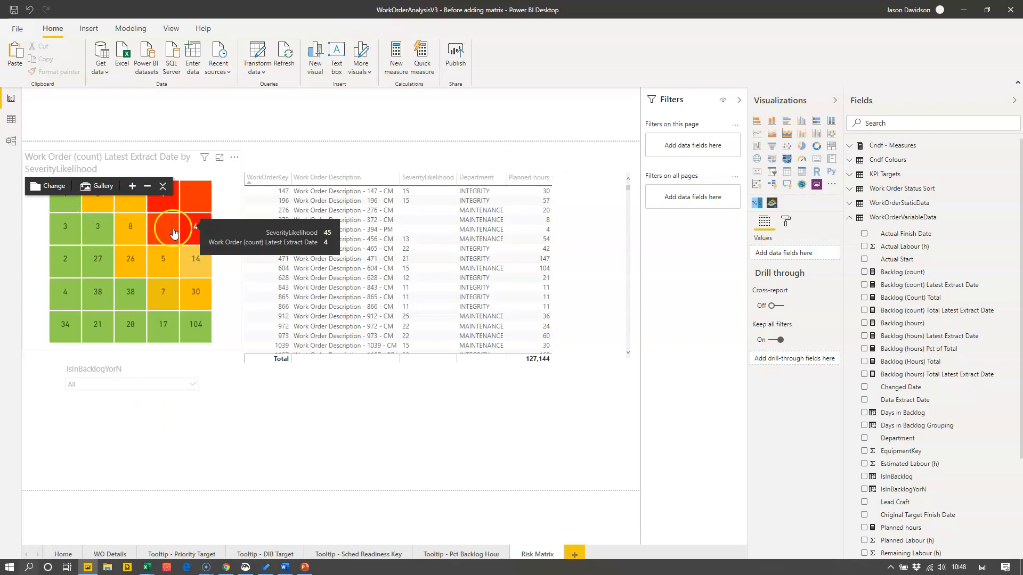
left_click(189, 233)
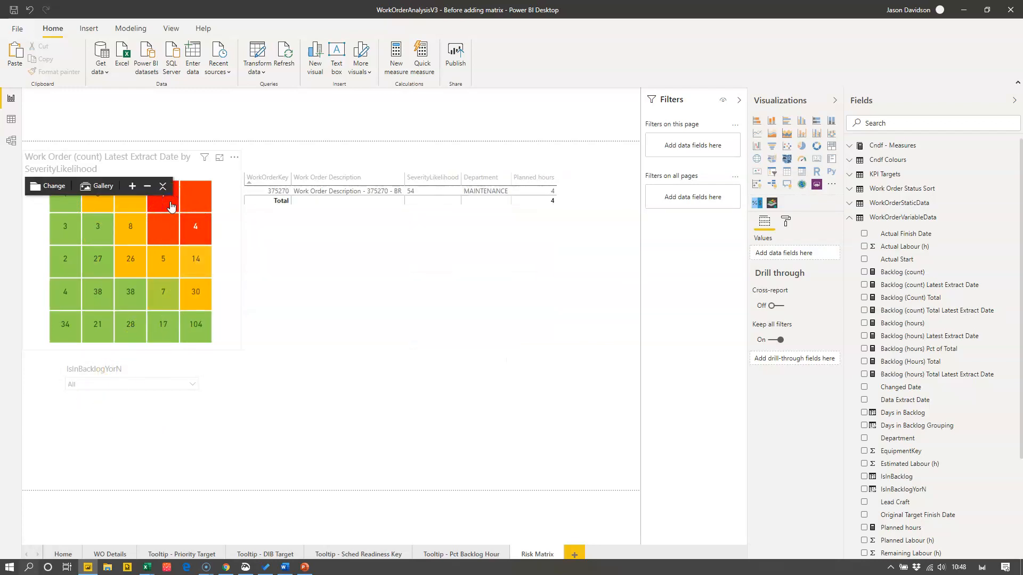
left_click(198, 233)
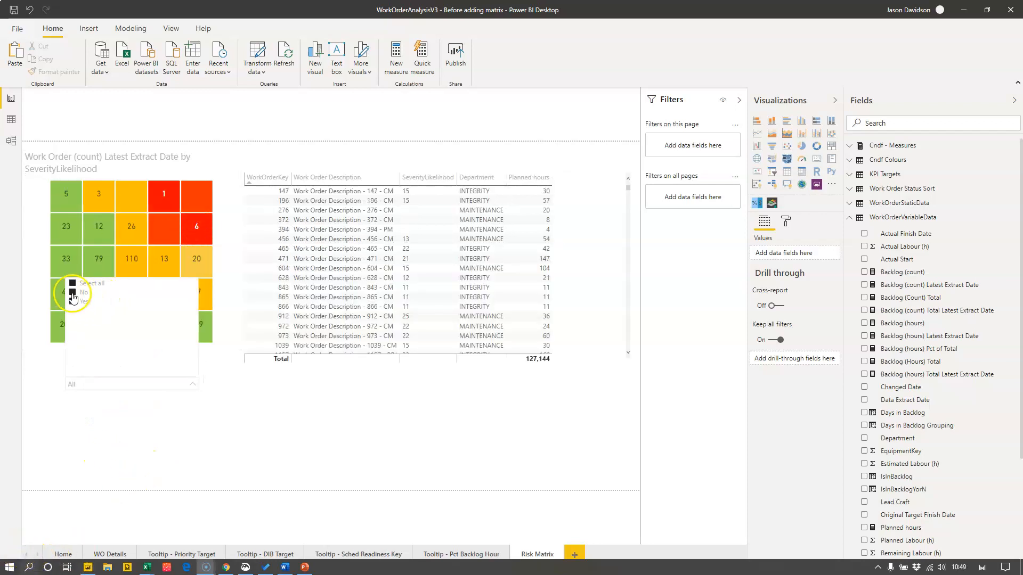
- Test the IsInBacklogYorN slicer by toggling No and Yes, clear its selections, and select all values before collapsing its list
left_click(73, 293)
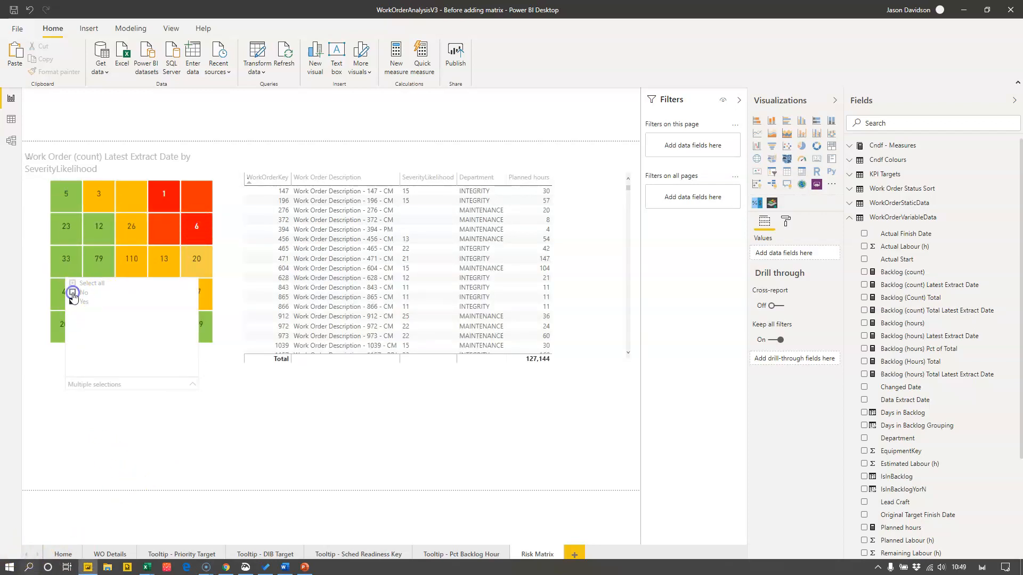
left_click(72, 302)
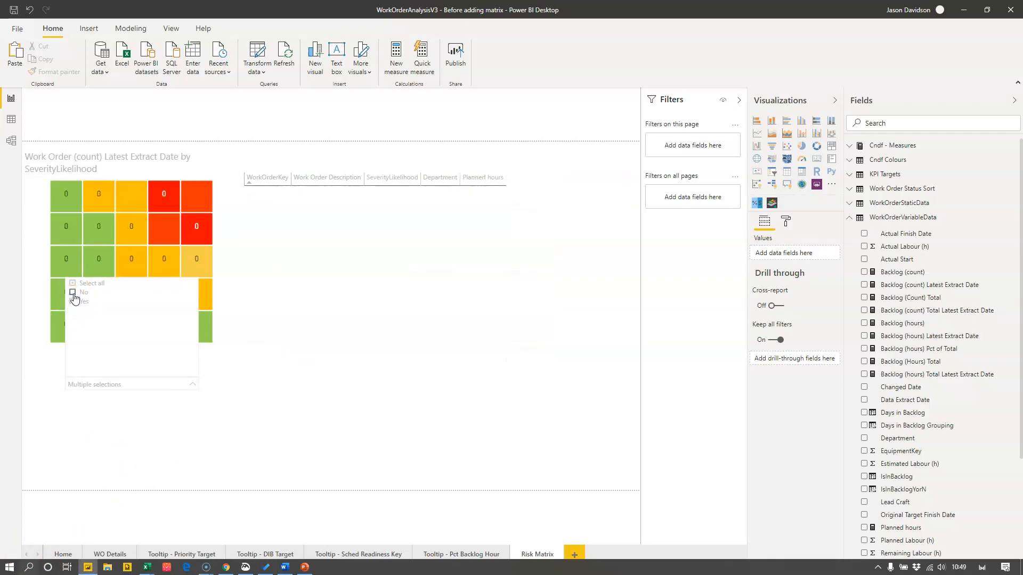
left_click(73, 293)
left_click(74, 293)
left_click(75, 287)
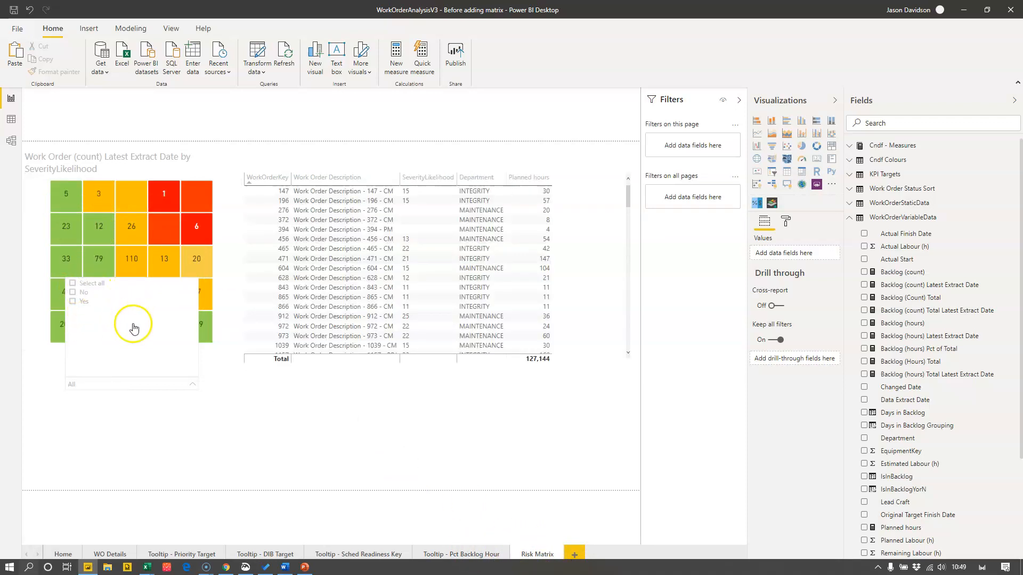
left_click(73, 283)
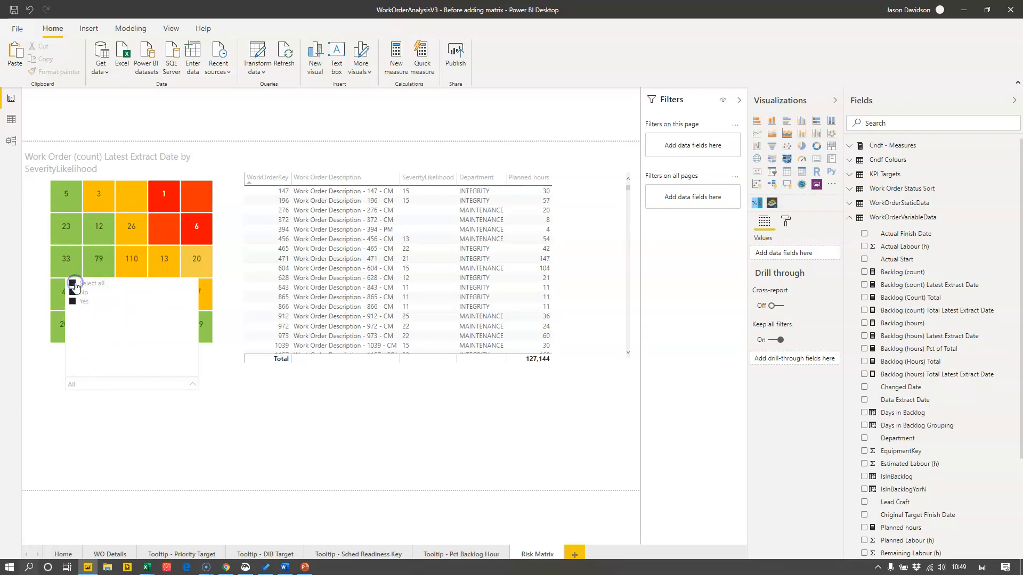
left_click(192, 385)
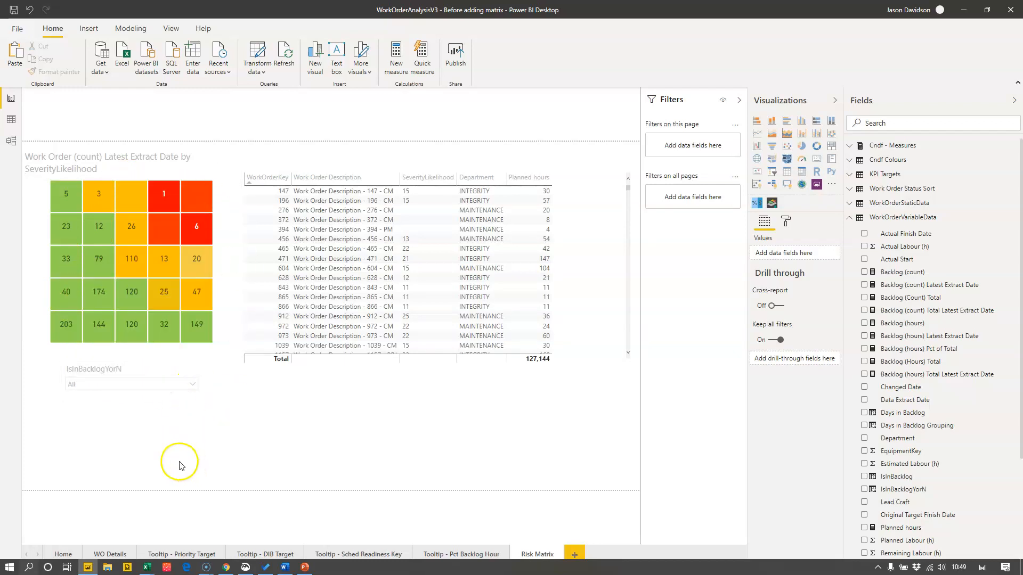